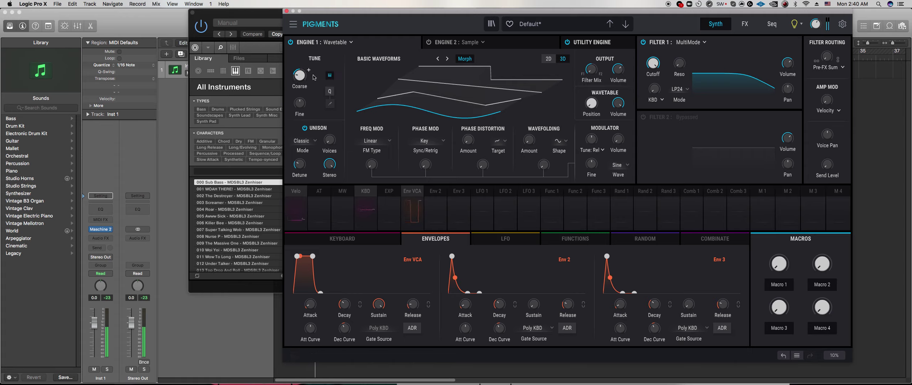
# Set the keyboard play mode to Legato and show the modulation routing of Env 2 along with the envelope settings
pyautogui.click(381, 242)
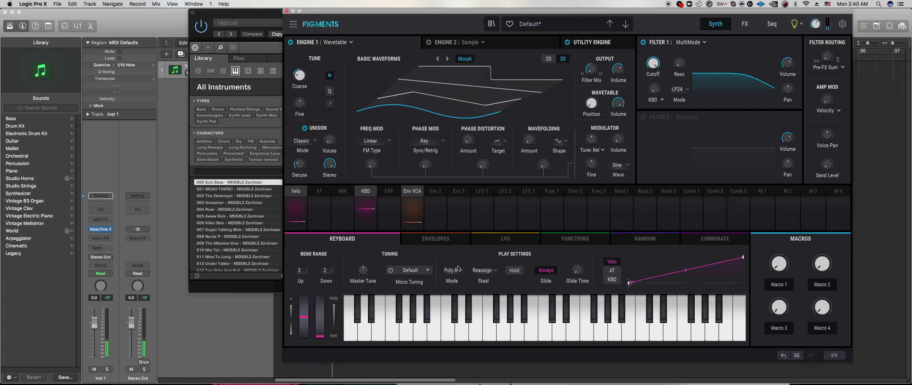
pyautogui.click(452, 270)
pyautogui.click(474, 163)
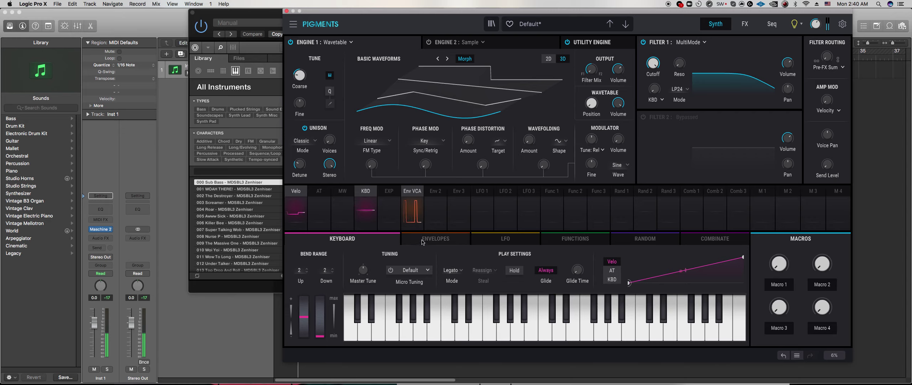
pyautogui.click(436, 238)
pyautogui.click(439, 197)
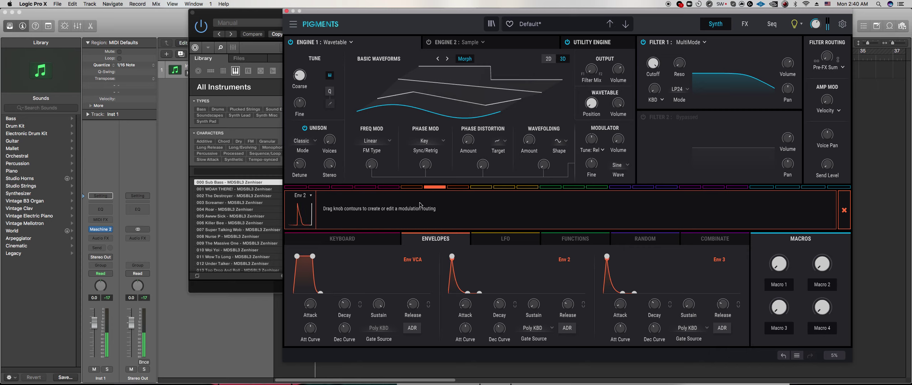
# Set voice stealing to Rotate while the play mode is Poly 8, and return the play mode to Legato
pyautogui.click(379, 242)
pyautogui.click(461, 271)
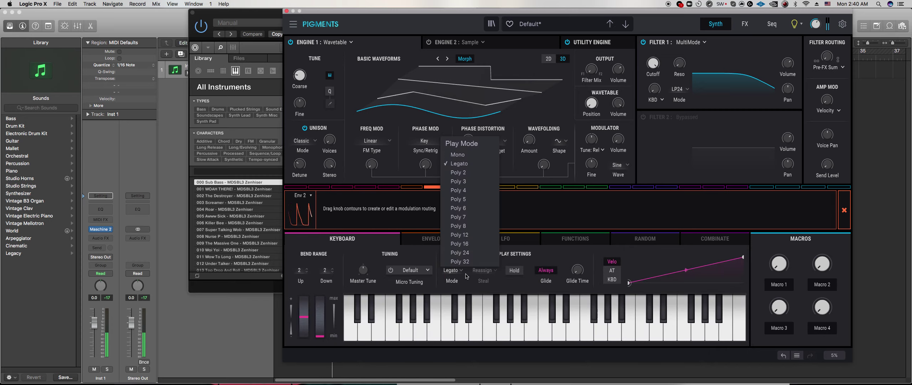
pyautogui.click(476, 228)
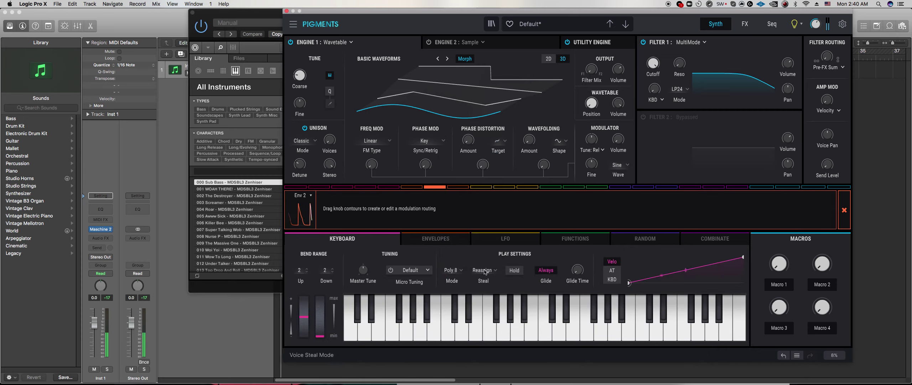
pyautogui.click(485, 270)
pyautogui.click(491, 301)
pyautogui.click(457, 269)
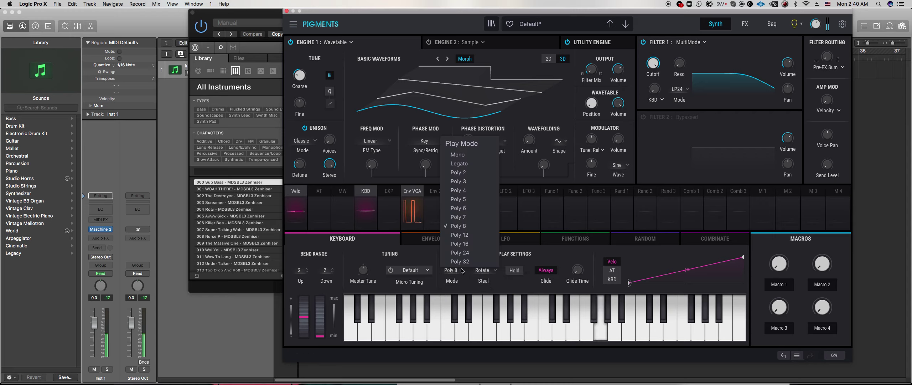
pyautogui.click(465, 170)
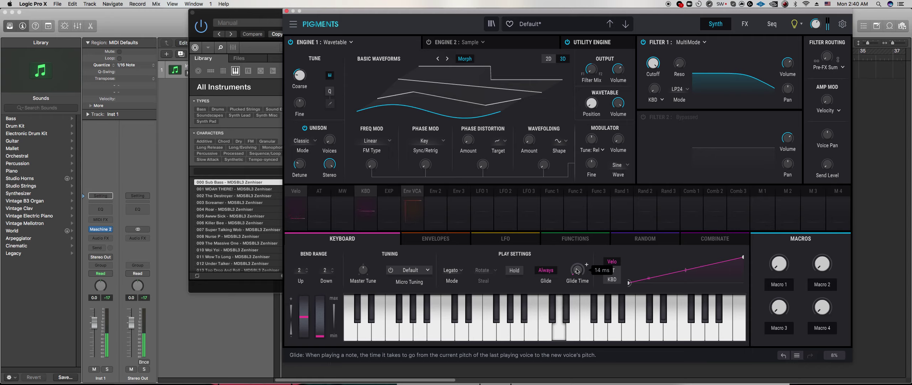
# Lower the Env VCA attack to its minimum and set its release to about 507 ms
pyautogui.click(435, 238)
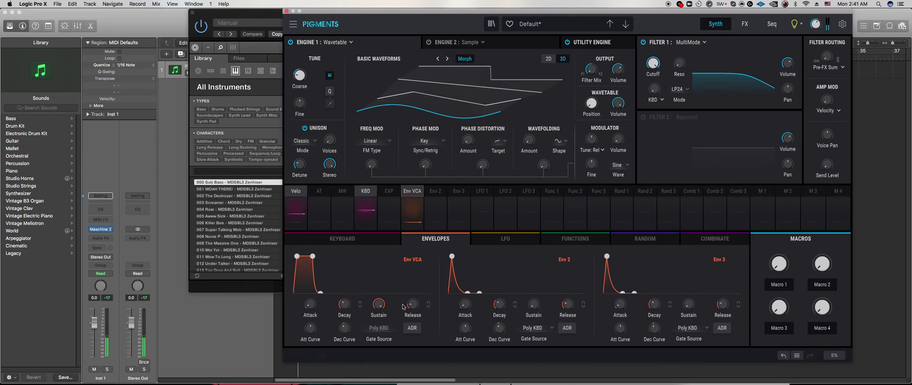
pyautogui.moveTo(311, 304); pyautogui.dragTo(310, 314)
pyautogui.moveTo(422, 298); pyautogui.dragTo(411, 307)
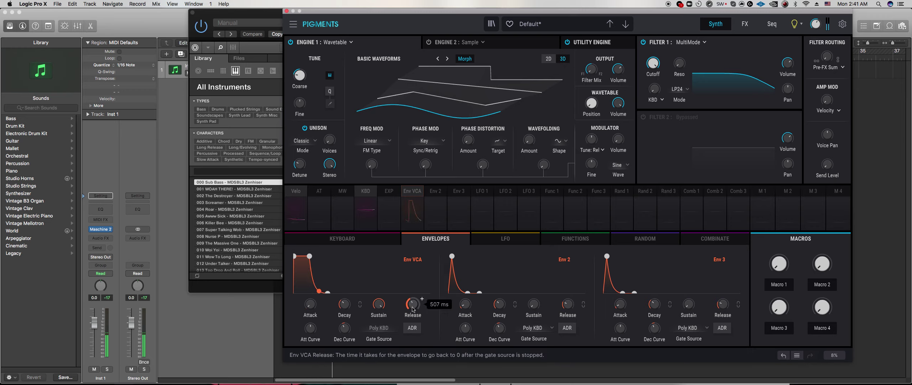
# Shape Env 2 with minimum attack and a moderate sustain, and route it to the Filter 1 cutoff with an amount of 1.00
pyautogui.moveTo(463, 305); pyautogui.dragTo(463, 315)
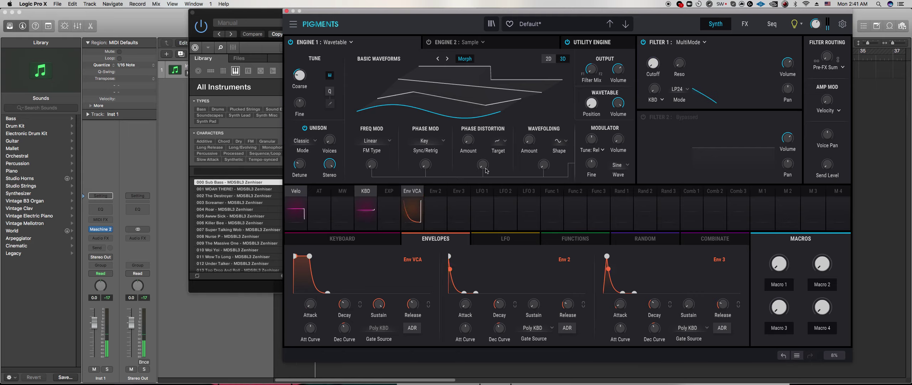
pyautogui.click(436, 193)
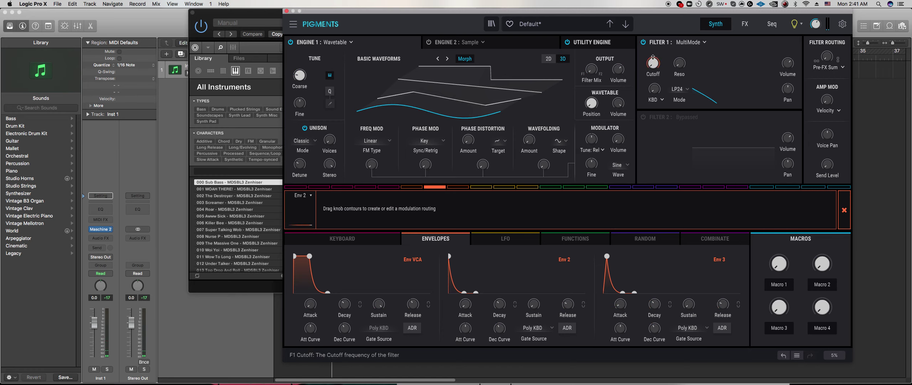
pyautogui.moveTo(654, 64); pyautogui.dragTo(654, 42)
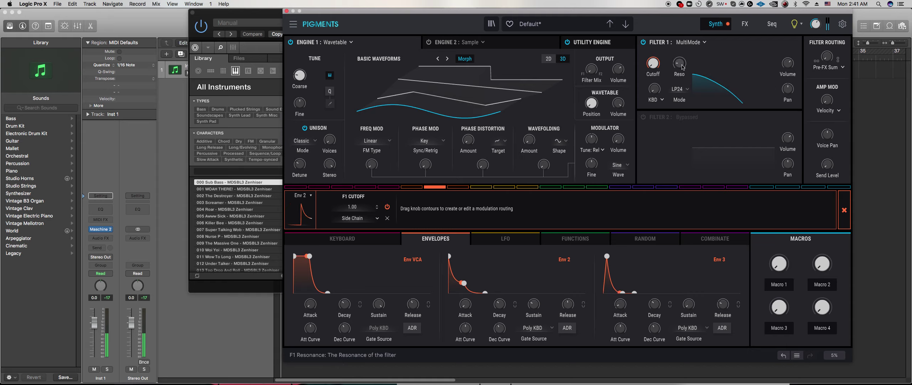
pyautogui.scroll(2, 682, 67)
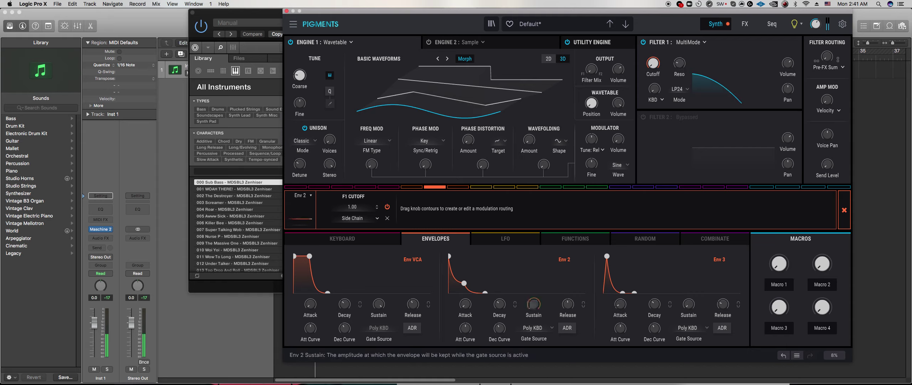
pyautogui.scroll(2, 533, 304)
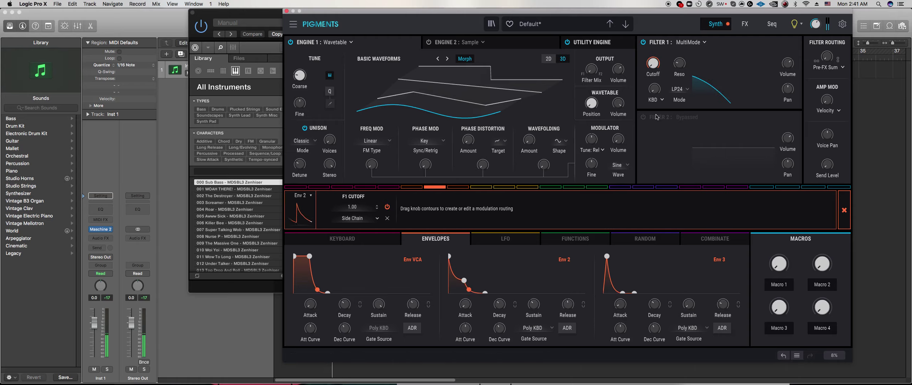
# Try Env 2 on the wavetable FM amount at 0.13 with a White Noise modulator, and reduce the modulation amount to 0.00
pyautogui.moveTo(679, 69)
pyautogui.moveTo(370, 162); pyautogui.dragTo(370, 158)
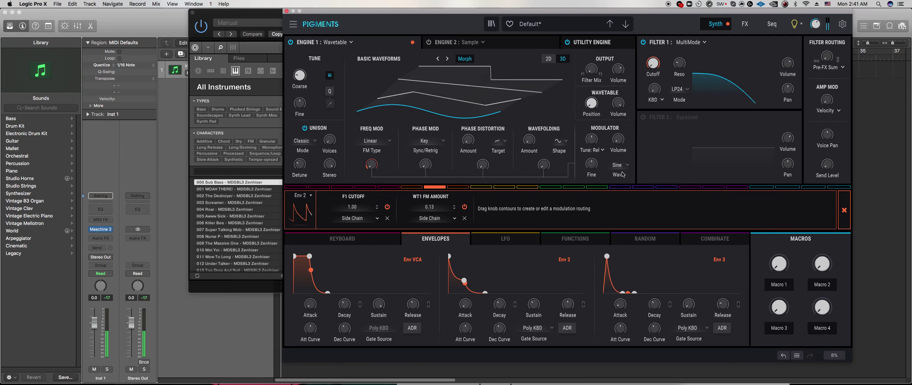
pyautogui.click(620, 164)
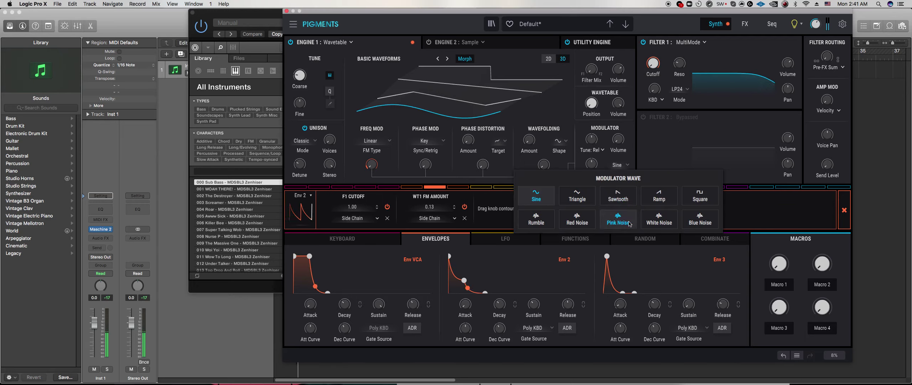
pyautogui.click(659, 219)
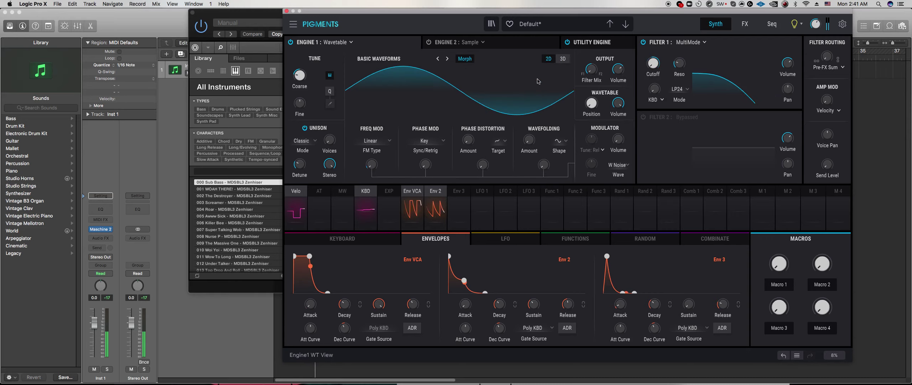
pyautogui.click(437, 195)
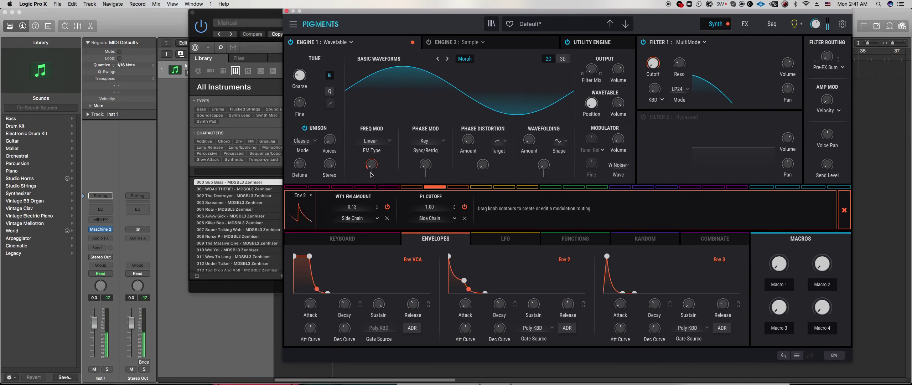
pyautogui.moveTo(366, 167); pyautogui.dragTo(366, 175)
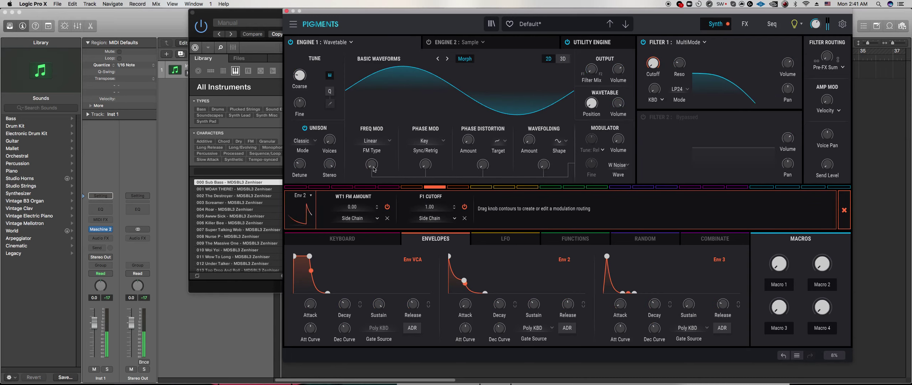
# Set the modulator wave to Triangle and the Env 2 modulation of the wavetable FM amount to 0.13
pyautogui.click(621, 166)
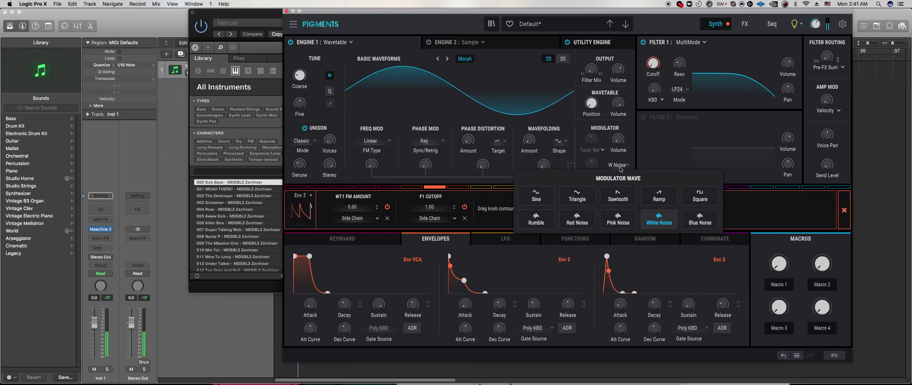
pyautogui.click(578, 196)
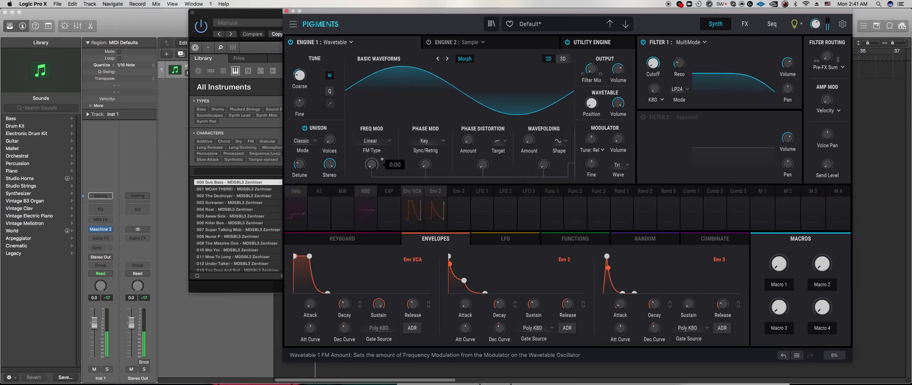
pyautogui.click(434, 192)
pyautogui.moveTo(367, 168); pyautogui.dragTo(367, 165)
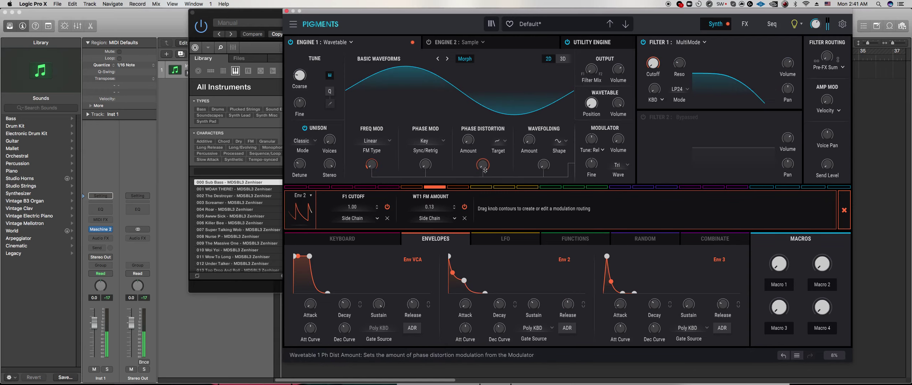
# Route Env 2 to the wavetable phase modulation amount at 0.11 and reduce its Filter 1 cutoff modulation to 0.66
pyautogui.moveTo(424, 168); pyautogui.dragTo(425, 164)
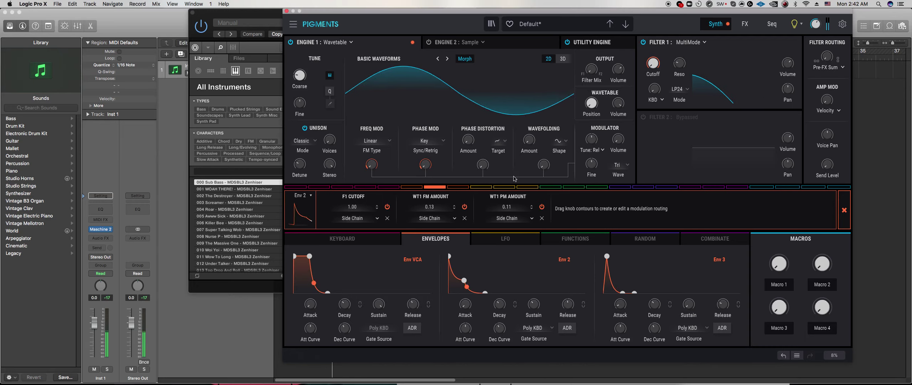
pyautogui.moveTo(654, 60); pyautogui.dragTo(653, 63)
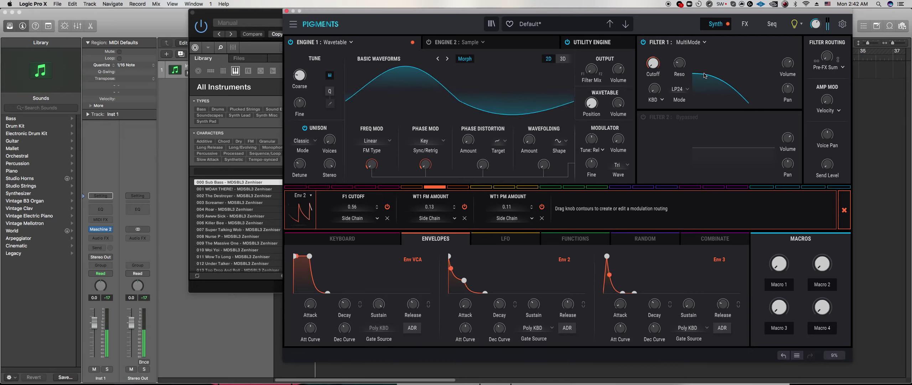
pyautogui.moveTo(679, 64)
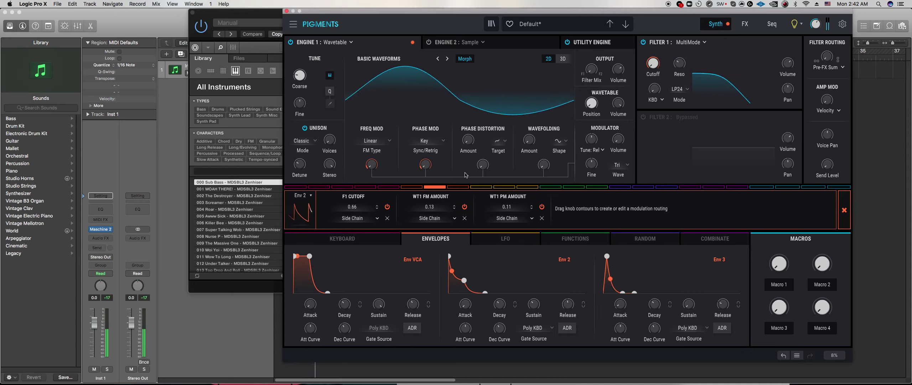
# Set the phase distortion target to Fractalize and raise the Engine 1 output volume slightly
pyautogui.click(497, 143)
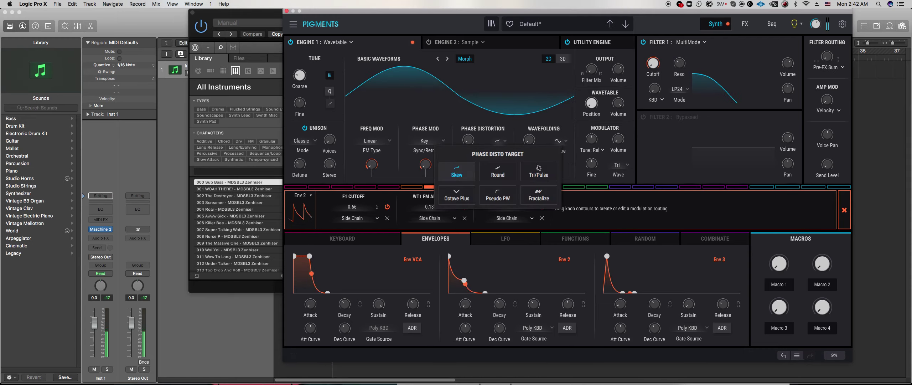
pyautogui.click(539, 195)
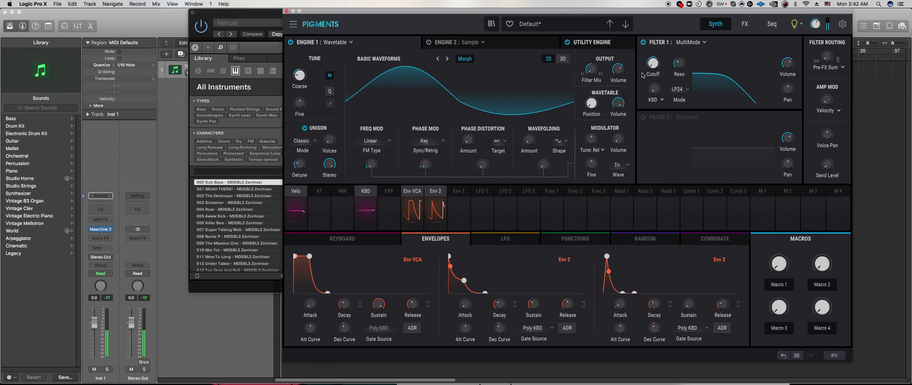
pyautogui.moveTo(620, 74); pyautogui.dragTo(620, 70)
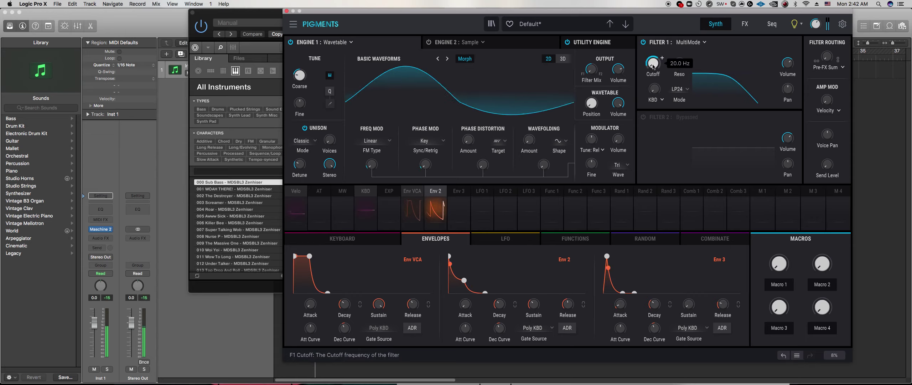
# Set the Filter 1 resonance to about 0.564 and lengthen the releases of Env VCA and Env 2
pyautogui.moveTo(679, 67); pyautogui.dragTo(680, 71)
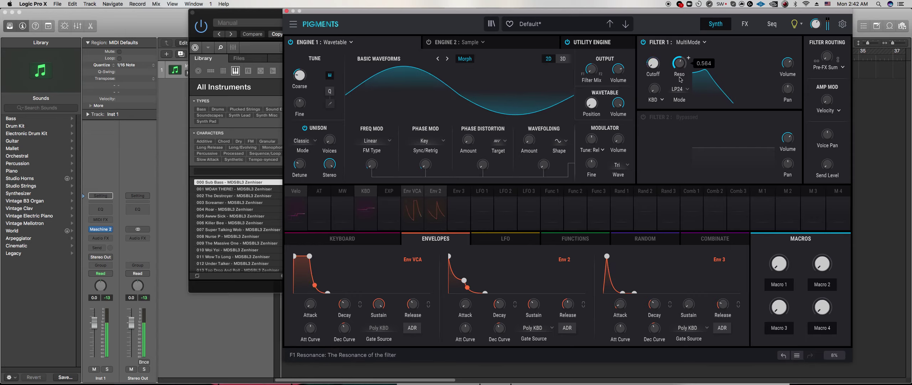
pyautogui.moveTo(413, 306); pyautogui.dragTo(413, 300)
pyautogui.moveTo(568, 304); pyautogui.dragTo(568, 299)
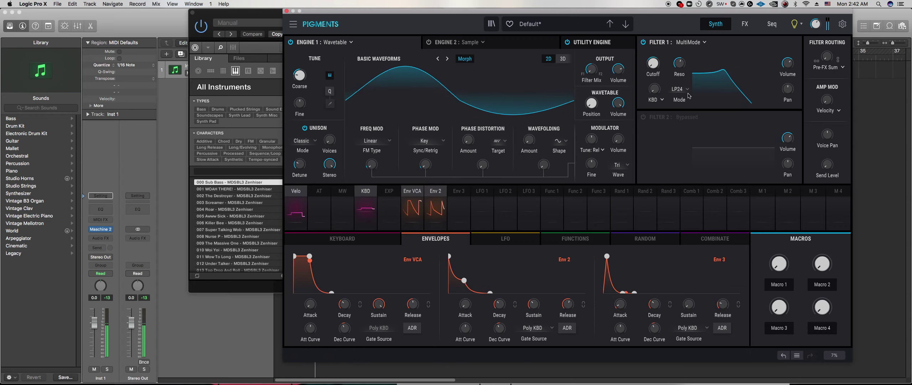
# Set the Env 2 modulation of the Filter 1 cutoff to 0.75 and lower the filter's resonance to about 0.464
pyautogui.click(445, 200)
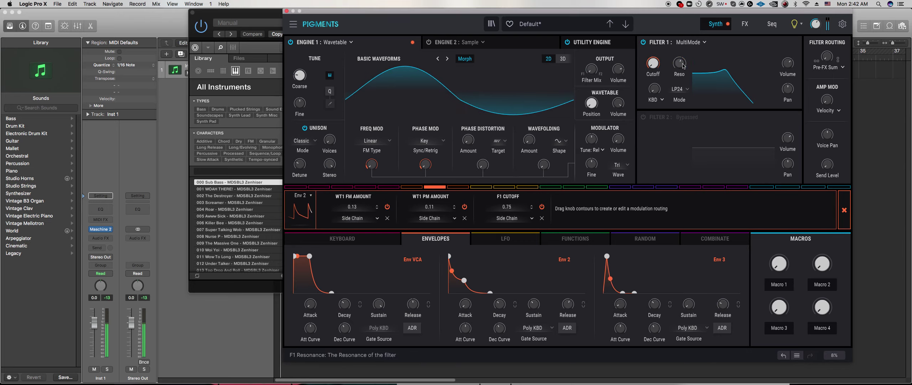
pyautogui.moveTo(679, 64); pyautogui.dragTo(679, 67)
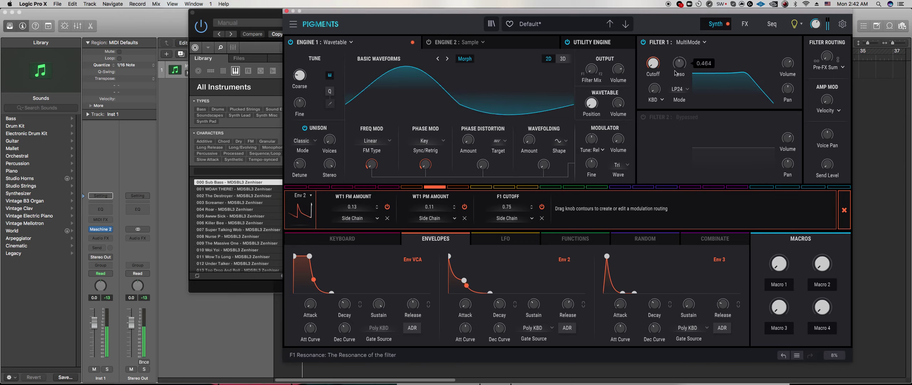
# Check the Filter 1 FM source options, adjust the filter's cutoff, and raise Engine 1's phase distortion amount slightly
pyautogui.click(663, 100)
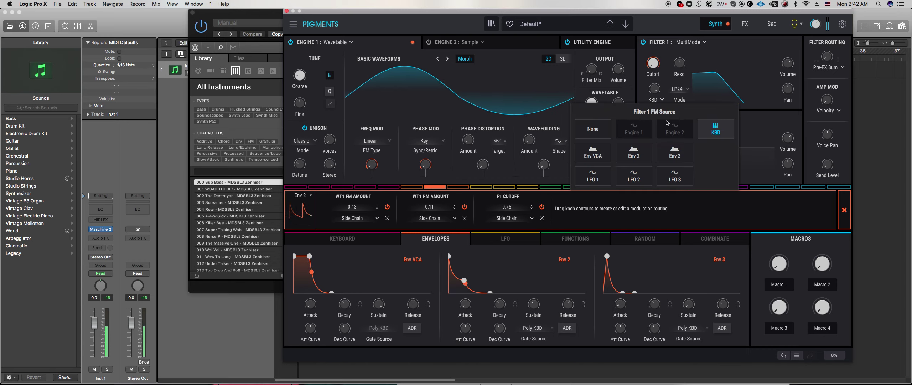
pyautogui.click(653, 65)
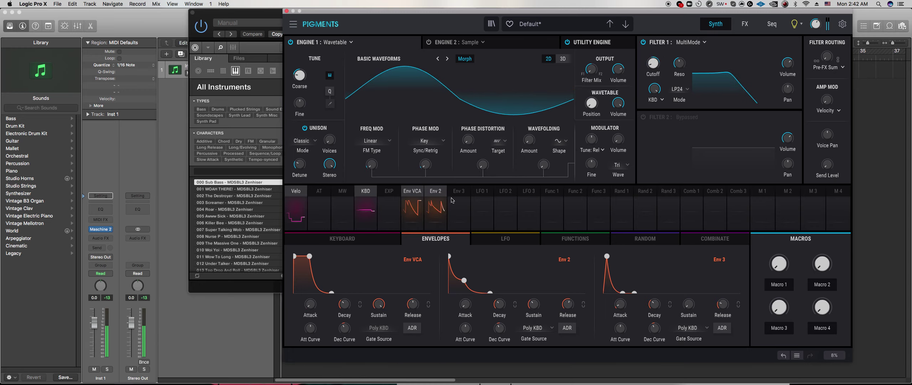
pyautogui.moveTo(468, 140)
pyautogui.mouseDown()
pyautogui.moveTo(468, 125)
pyautogui.moveTo(468, 138)
pyautogui.mouseUp()
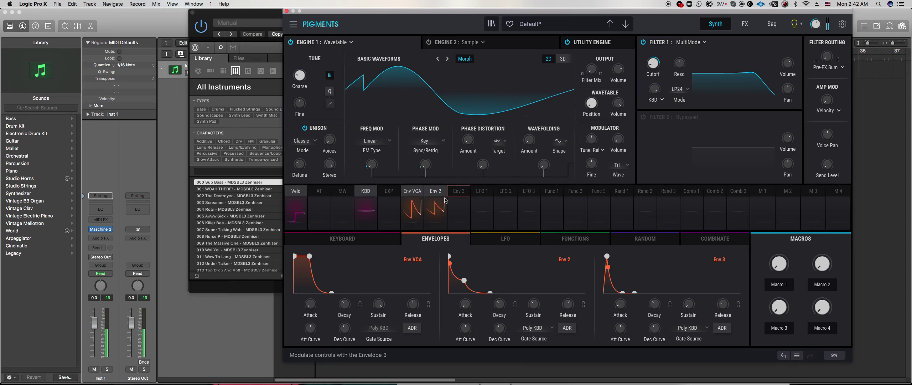
# Route Env 3 to Engine 1's phase distortion at 0.03 and to the phase distortion's modulator amount at 0.05
pyautogui.click(457, 196)
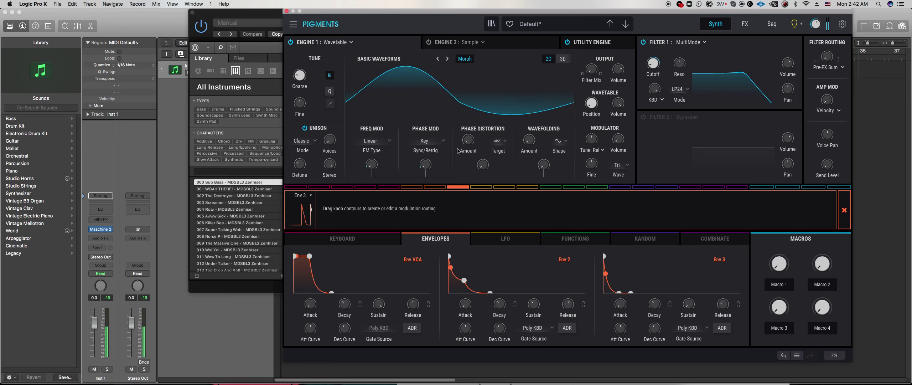
pyautogui.moveTo(468, 134); pyautogui.dragTo(468, 130)
pyautogui.moveTo(657, 307)
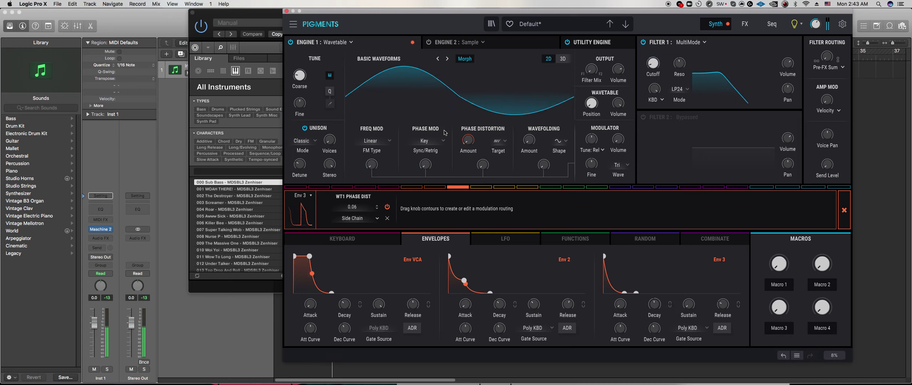
pyautogui.moveTo(461, 143); pyautogui.dragTo(463, 145)
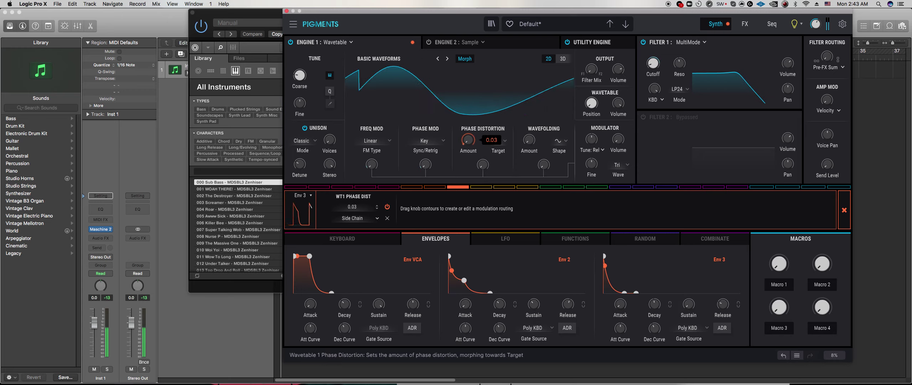
pyautogui.moveTo(477, 169); pyautogui.dragTo(477, 167)
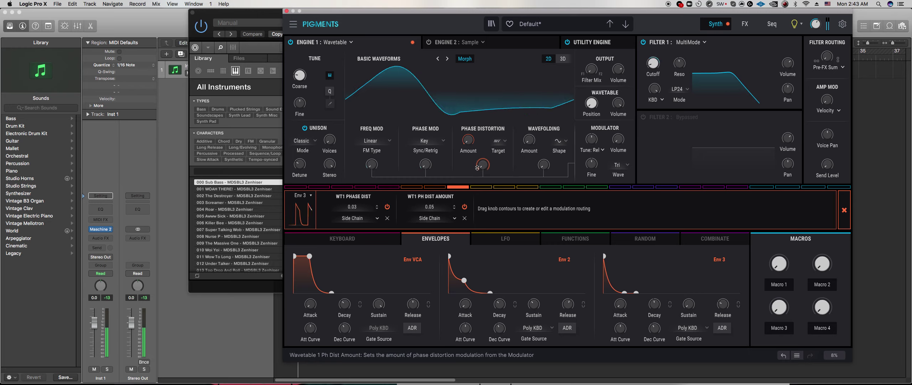
# Try out Engine 1's wavefolding amount, bring it back down, and set the Env 3 modulation of phase distortion to 0.04
pyautogui.moveTo(533, 144)
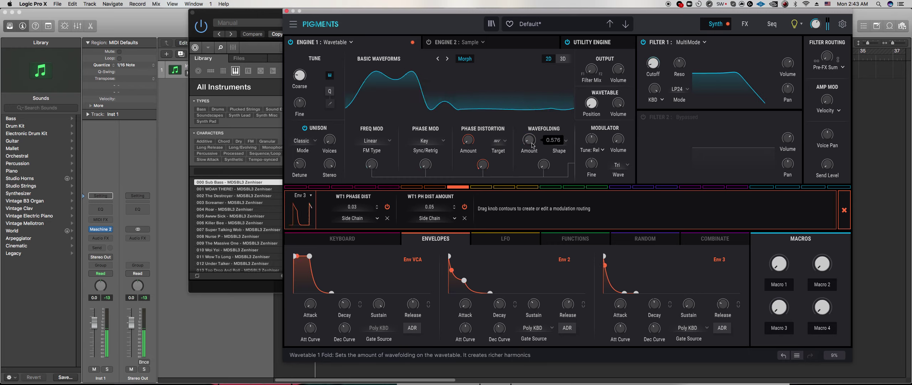
pyautogui.moveTo(532, 144); pyautogui.dragTo(532, 157)
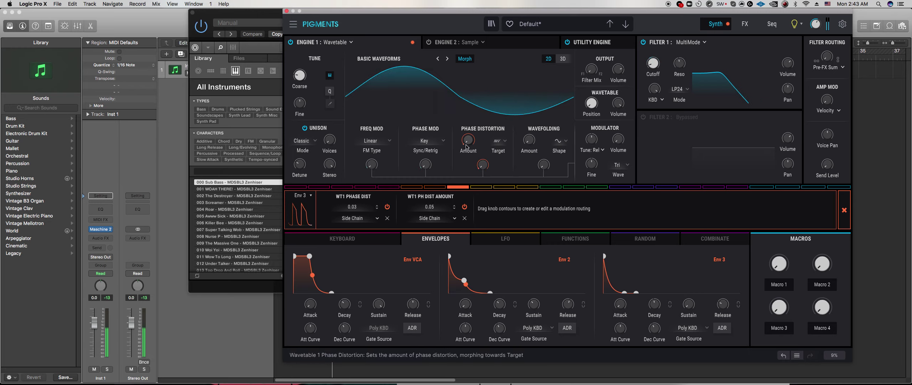
pyautogui.moveTo(468, 139); pyautogui.dragTo(468, 142)
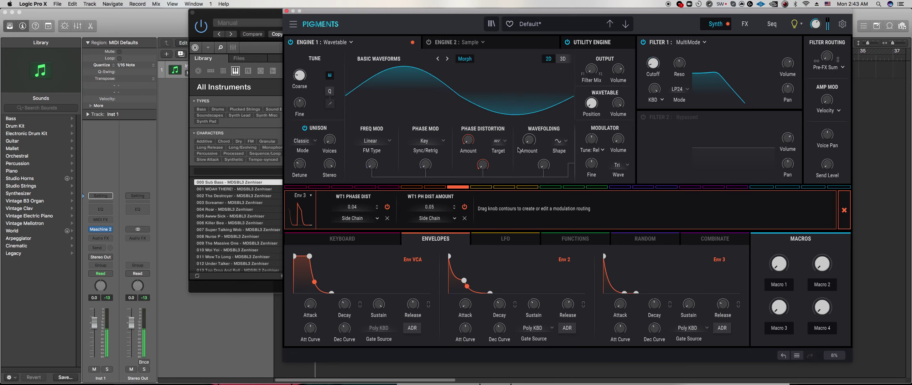
# Choose the wavefolding shape and route Env 2 to the fold at 0.07 and to the fold's modulator amount at 0.02
pyautogui.click(559, 141)
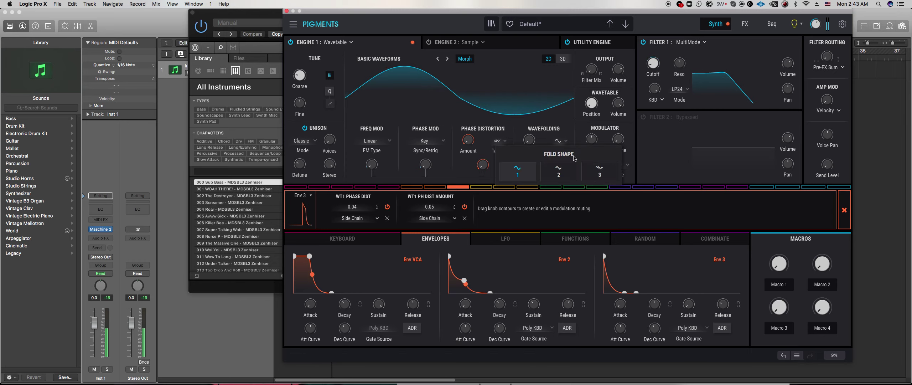
pyautogui.click(568, 177)
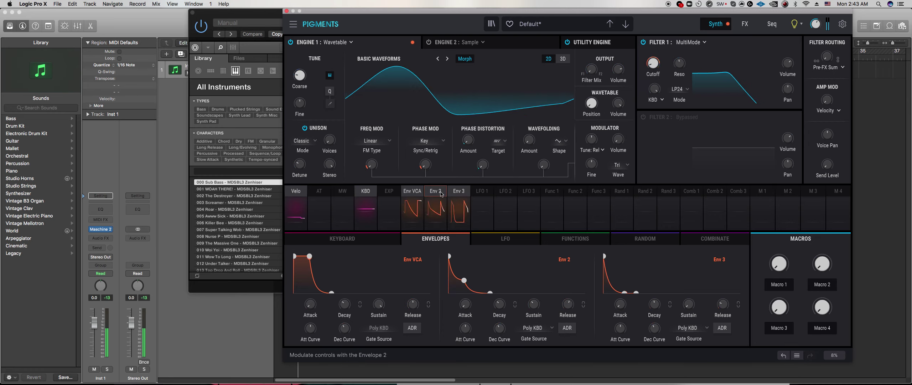
pyautogui.click(435, 210)
pyautogui.moveTo(533, 148); pyautogui.dragTo(532, 144)
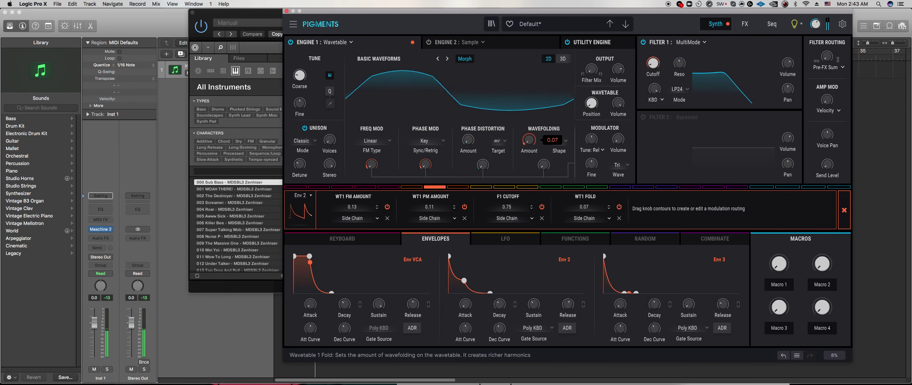
pyautogui.moveTo(550, 161); pyautogui.dragTo(555, 158)
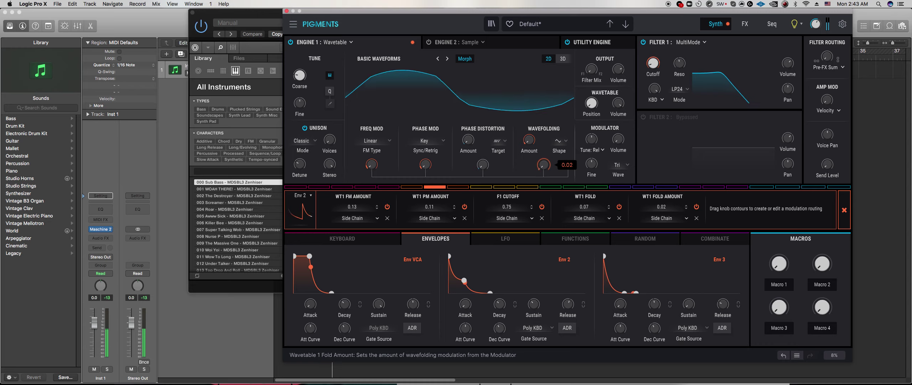
# Route Env 2 to the Filter 1 resonance at 0.17 and set its cutoff modulation to 0.65
pyautogui.moveTo(681, 67)
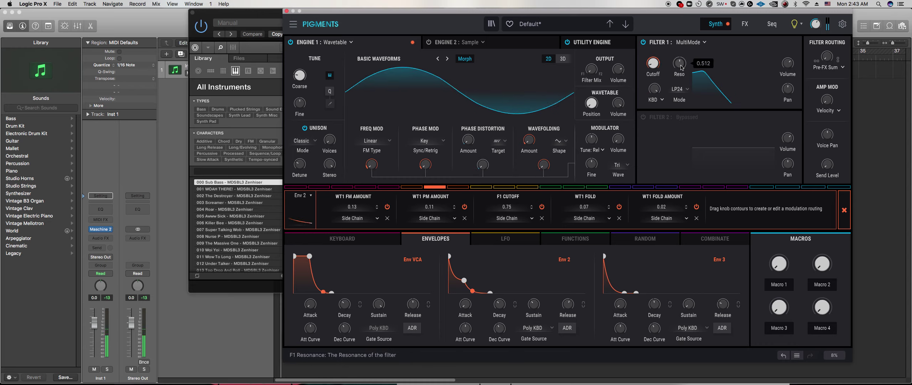
pyautogui.moveTo(679, 59); pyautogui.dragTo(680, 59)
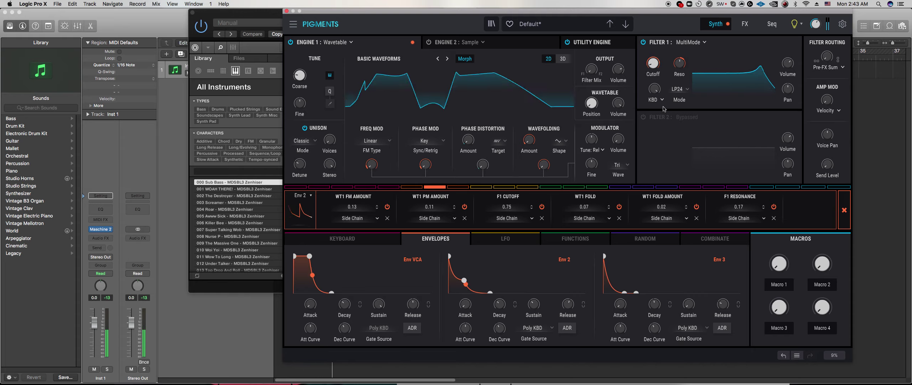
pyautogui.moveTo(653, 64)
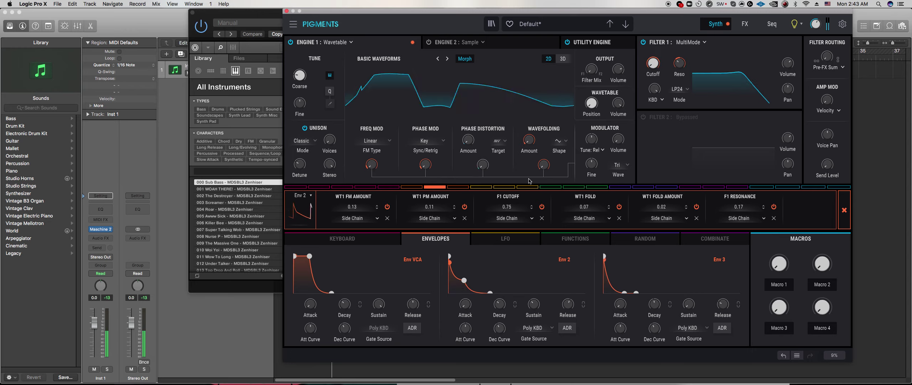
pyautogui.moveTo(653, 56); pyautogui.dragTo(652, 62)
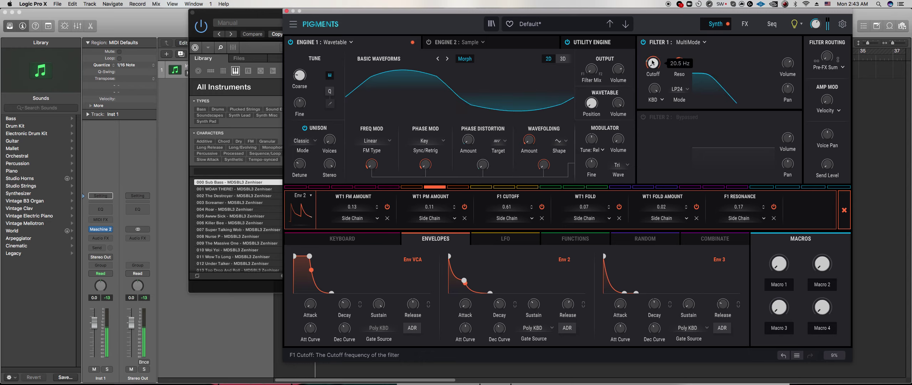
pyautogui.moveTo(654, 56)
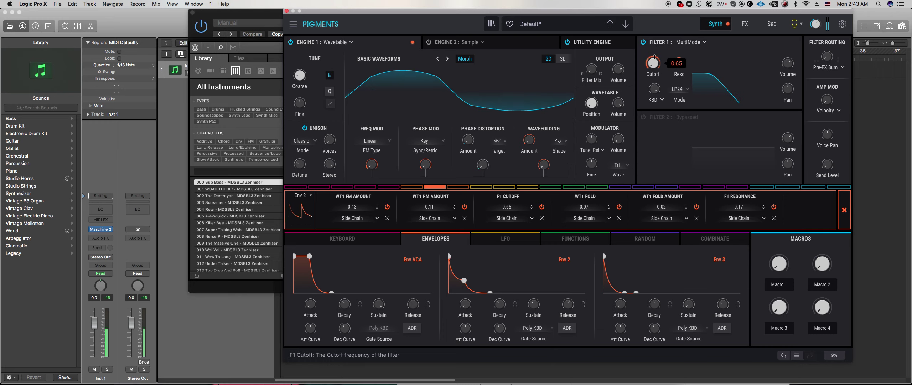
# Open the keyboard play settings and check the glide time and the modulation wheel
pyautogui.click(380, 244)
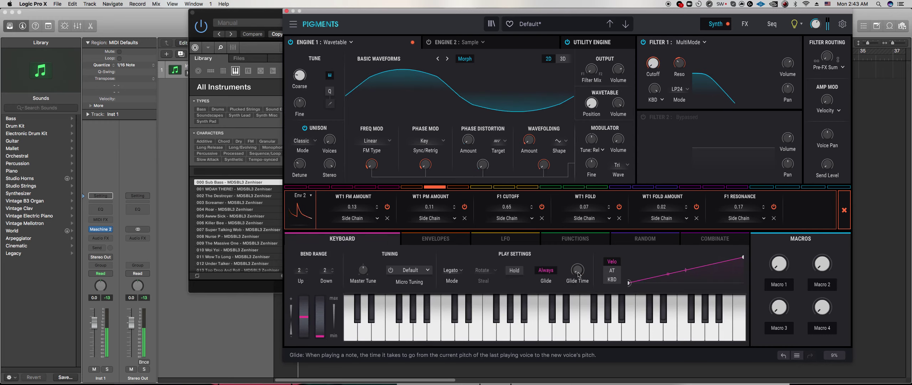
pyautogui.moveTo(577, 270)
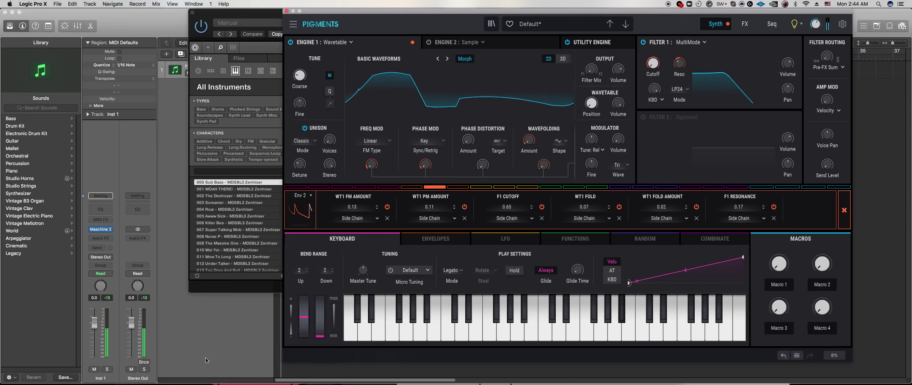
pyautogui.moveTo(320, 317)
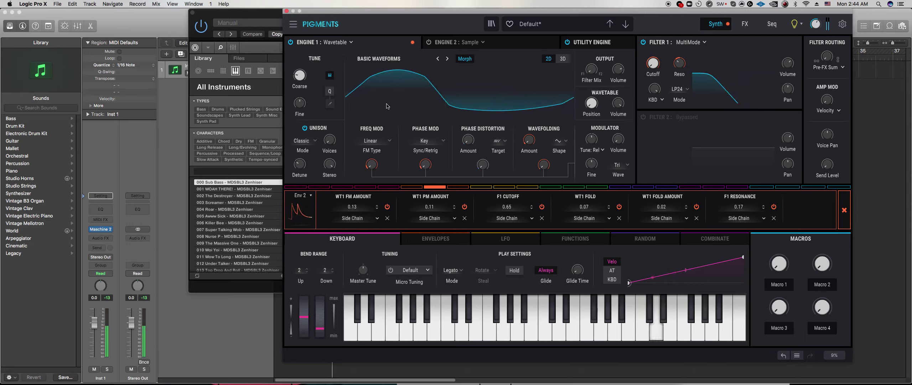
# Try modulating Engine 1's unison voices with Env 2 at up to 0.68, and return the amount to 0.00
pyautogui.moveTo(329, 165)
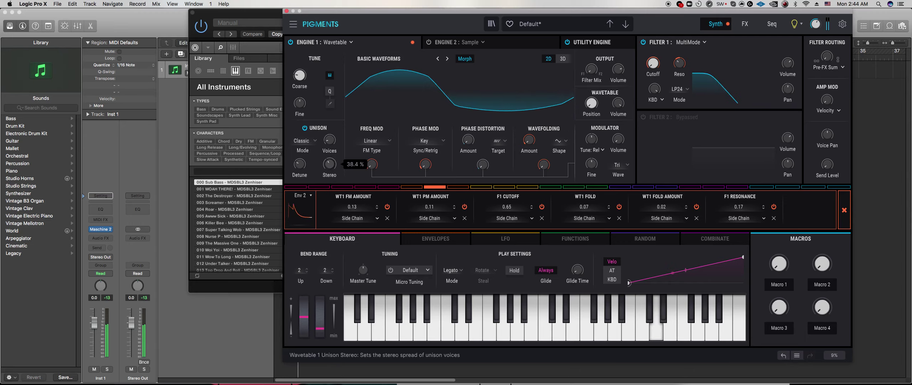
pyautogui.moveTo(334, 146)
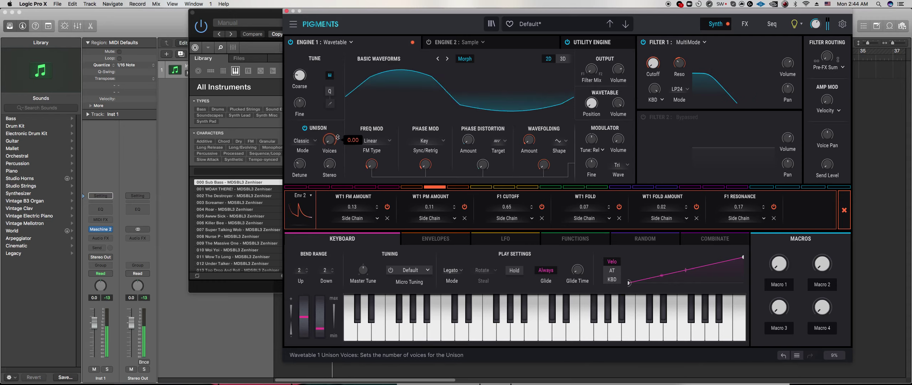
pyautogui.moveTo(329, 148); pyautogui.dragTo(325, 137)
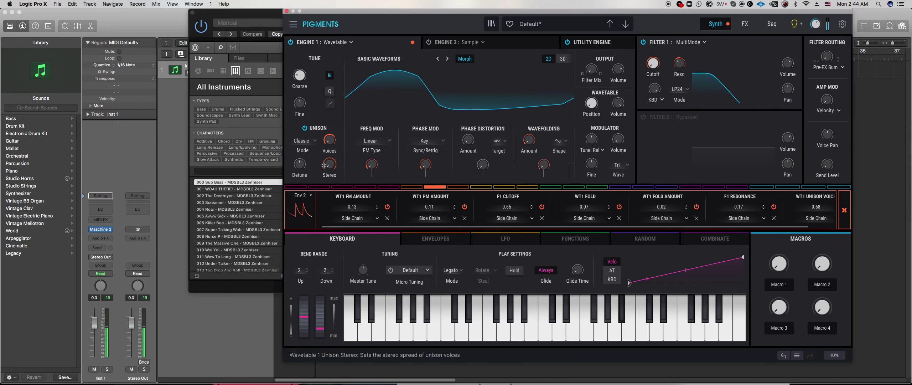
pyautogui.moveTo(329, 139); pyautogui.dragTo(328, 145)
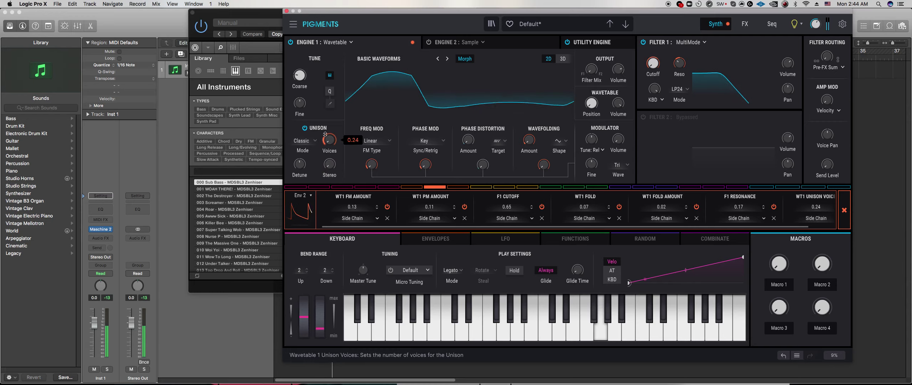
pyautogui.moveTo(328, 143); pyautogui.dragTo(328, 151)
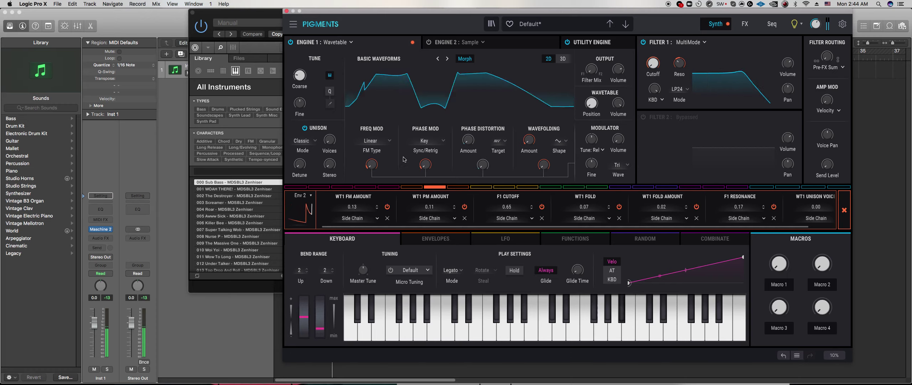
# Try modulating Engine 1's coarse tuning with Env 3 at 0.03, and return the amount to 0.00
pyautogui.click(458, 187)
pyautogui.click(459, 187)
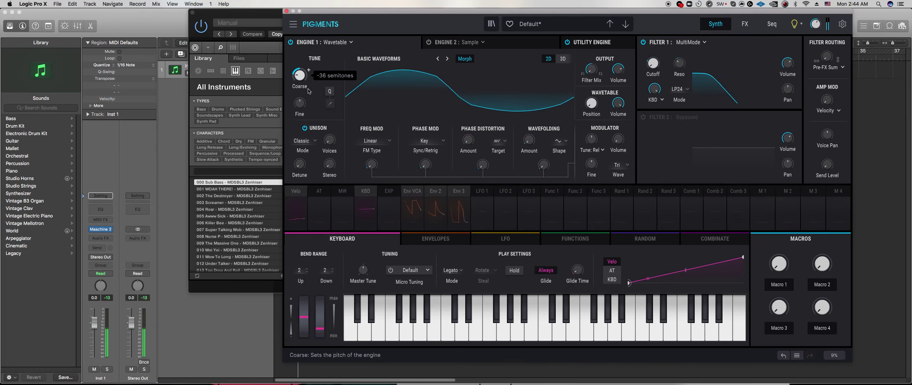
pyautogui.click(459, 207)
pyautogui.moveTo(301, 79); pyautogui.dragTo(301, 76)
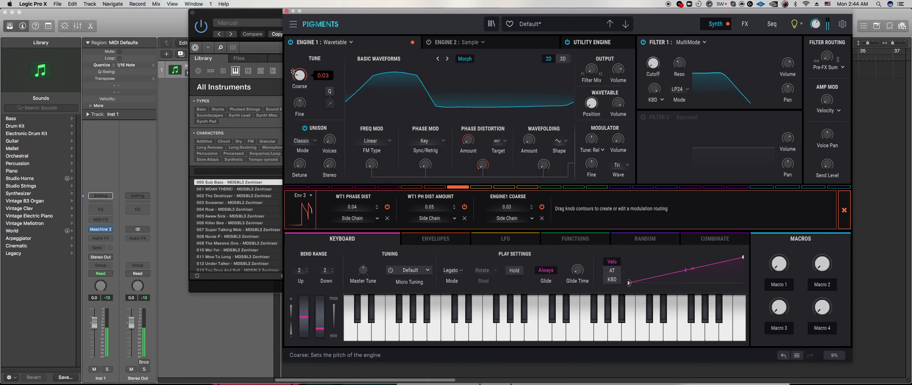
pyautogui.moveTo(293, 71); pyautogui.dragTo(293, 73)
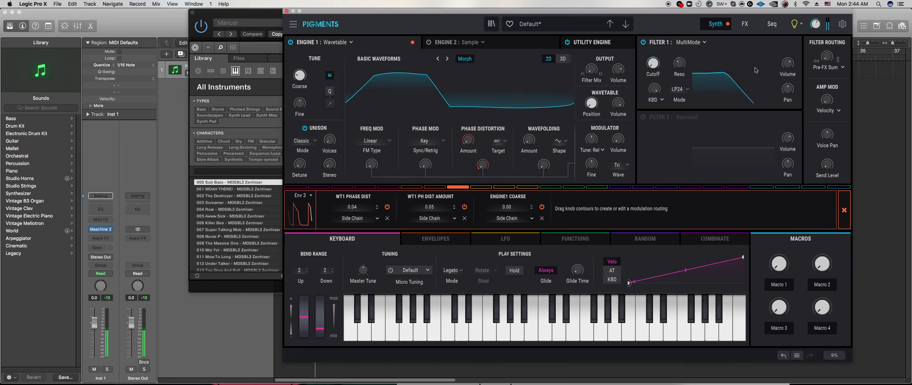
# Replace the delay in FX A with a Multiband compressor and set its amount to 12 %
pyautogui.click(744, 24)
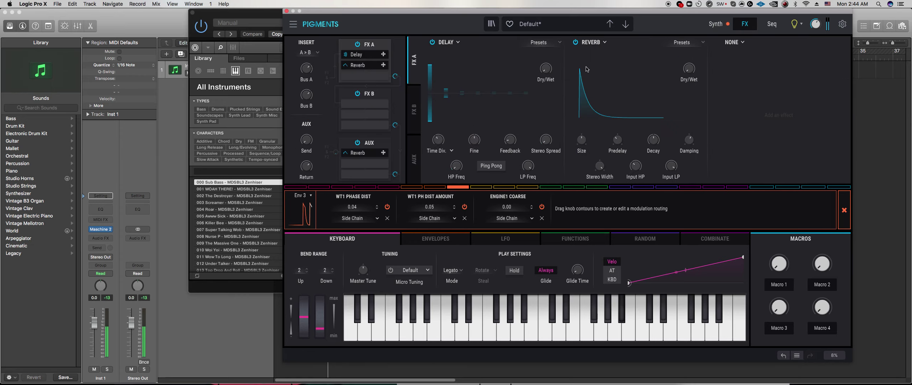
pyautogui.click(542, 42)
pyautogui.click(464, 45)
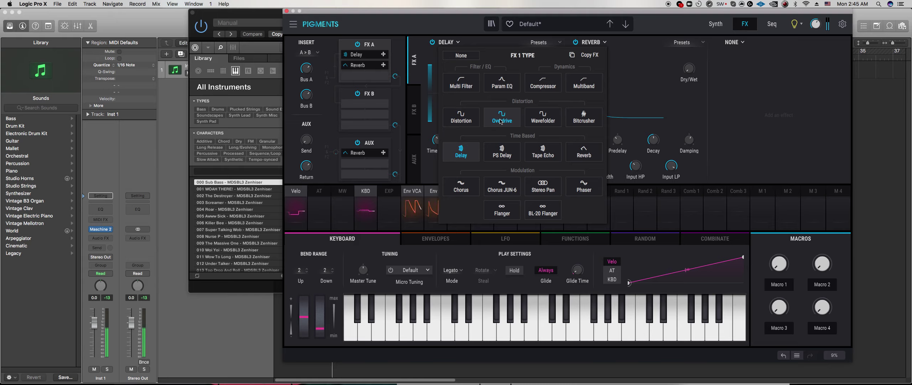
pyautogui.click(583, 88)
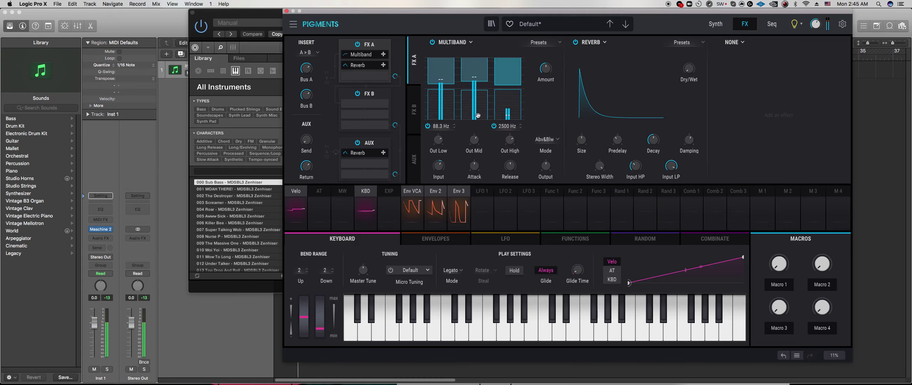
pyautogui.moveTo(479, 106)
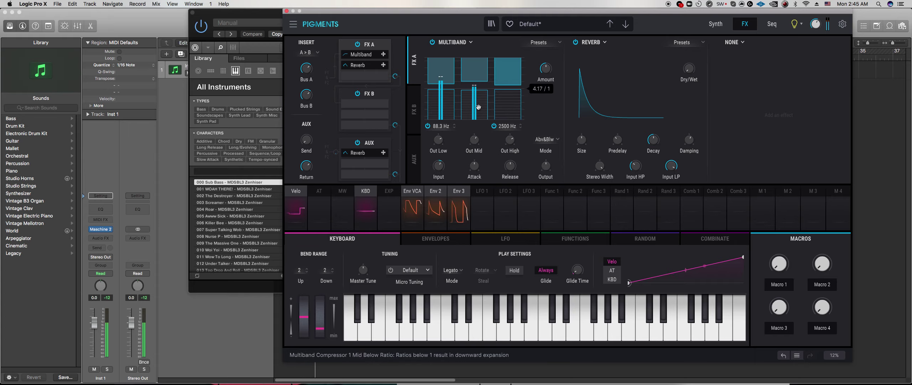
pyautogui.moveTo(555, 64)
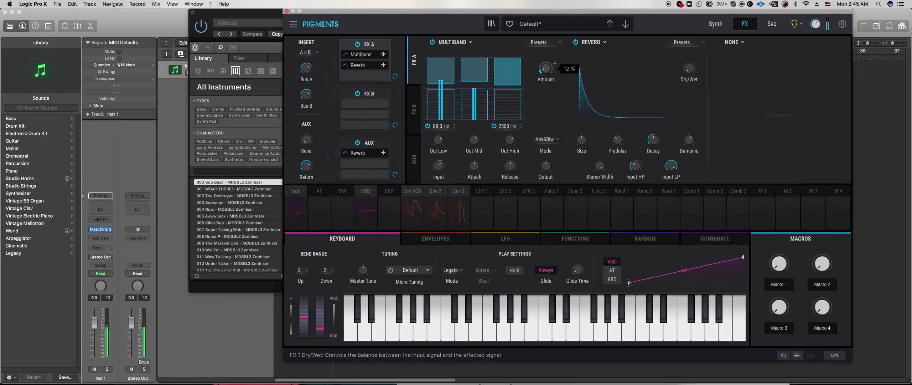
# Compare the Multiband with and without bypass, and adjust the lower thresholds and ratios of its bands
pyautogui.click(433, 42)
pyautogui.click(433, 42)
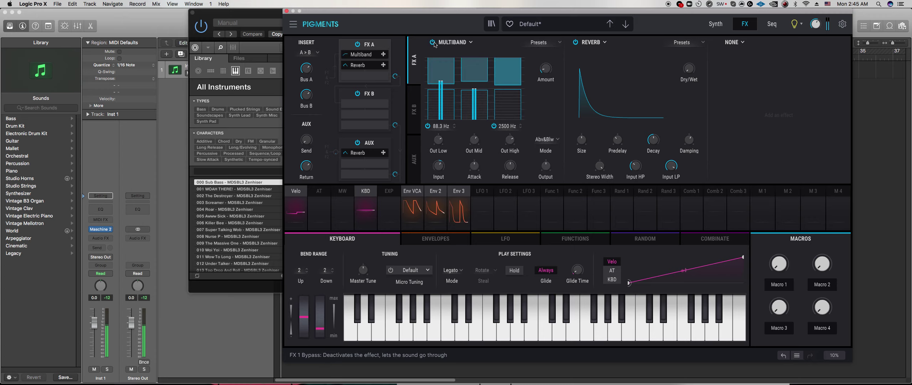
pyautogui.moveTo(474, 94); pyautogui.dragTo(475, 108)
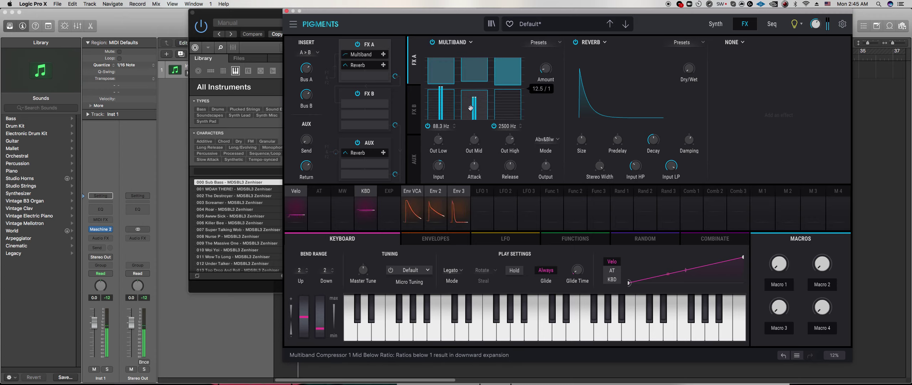
pyautogui.moveTo(508, 100)
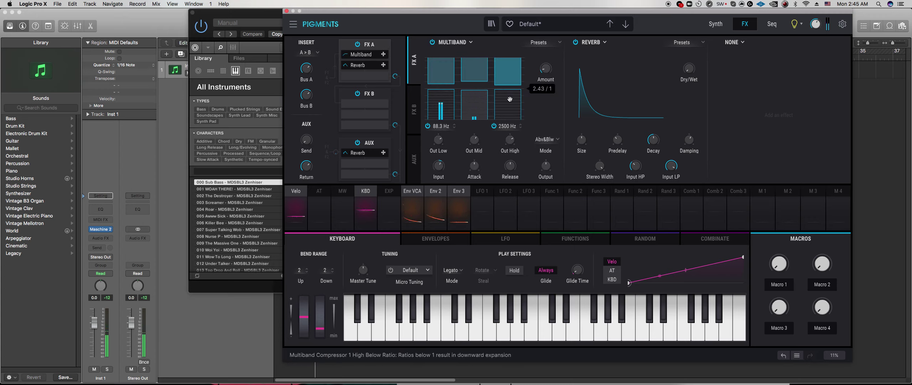
pyautogui.moveTo(476, 108); pyautogui.dragTo(477, 111)
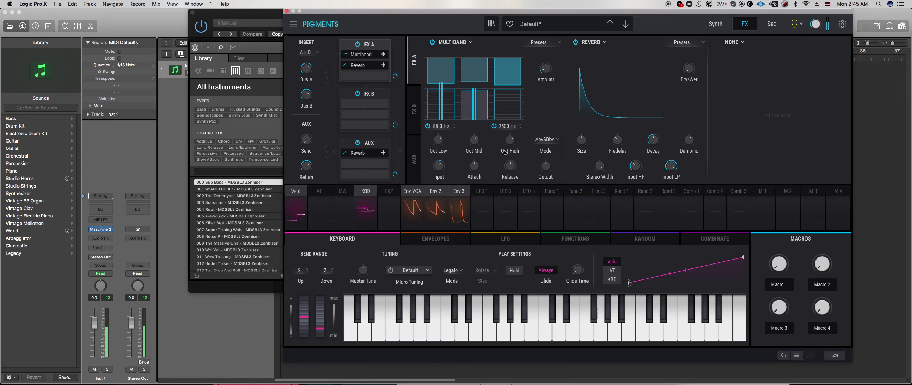
pyautogui.moveTo(446, 100)
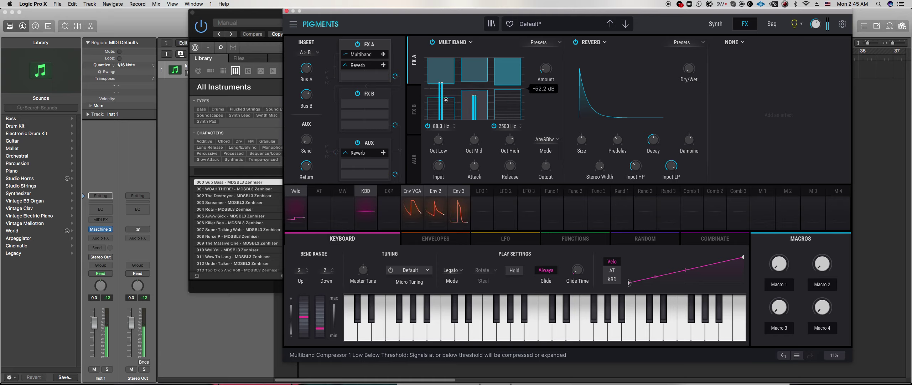
pyautogui.moveTo(507, 91)
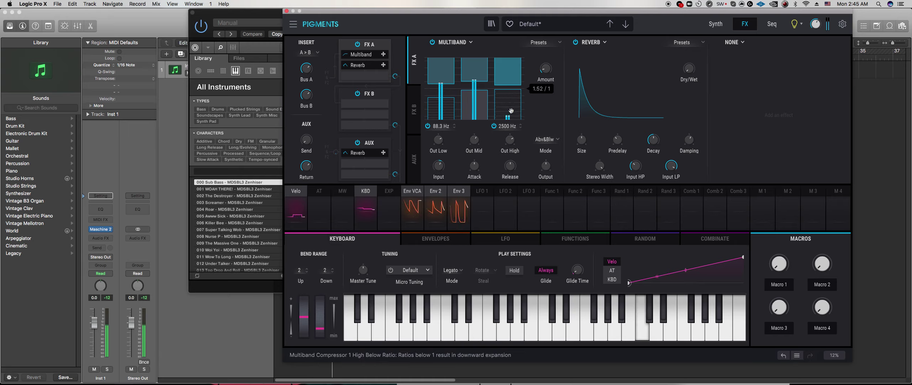
# Replace the reverb in FX A with Distortion, set its drive to 25.2 dB and adjust its dry/wet mix
pyautogui.click(591, 42)
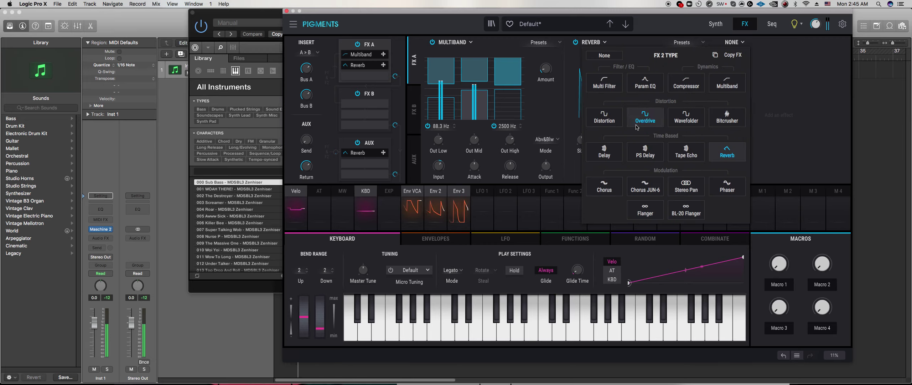
pyautogui.click(604, 117)
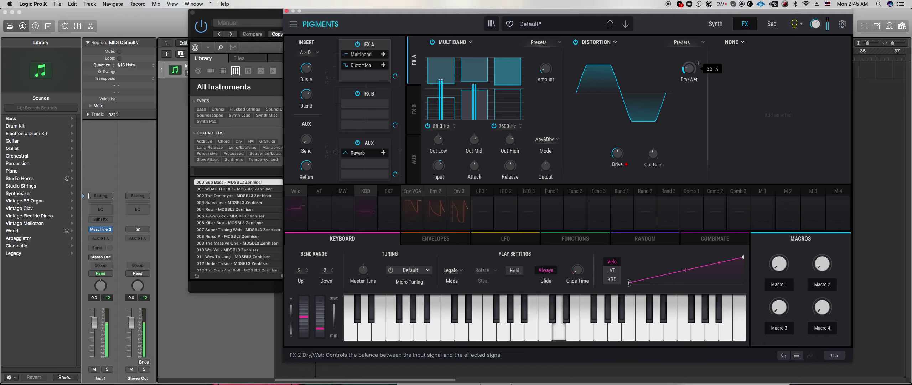
pyautogui.moveTo(626, 148)
pyautogui.scroll(5, 627, 147)
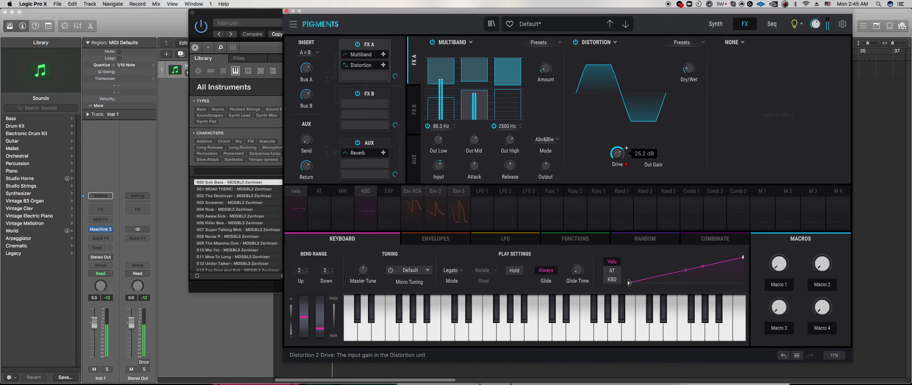
pyautogui.moveTo(693, 70)
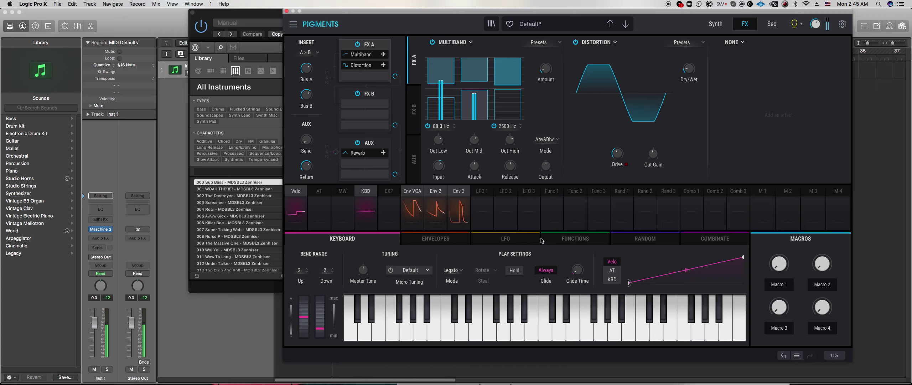
# Try modulating Engine 1's unison detune, voices and stereo with LFO 1 at 0.66, 0.65 and 0.49
pyautogui.click(436, 238)
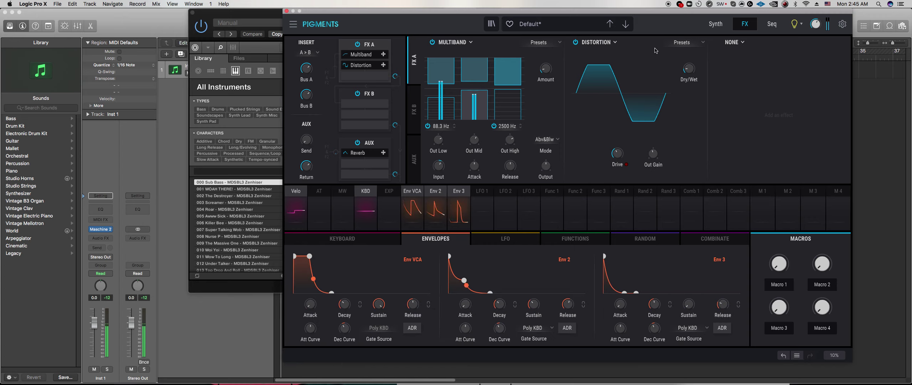
pyautogui.click(716, 24)
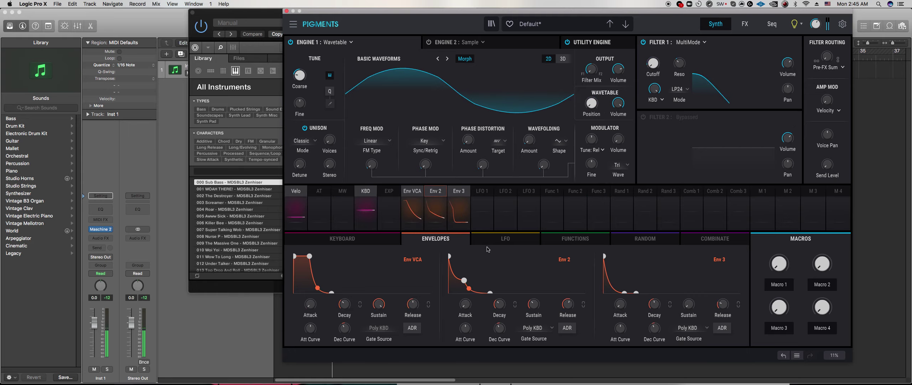
pyautogui.click(483, 195)
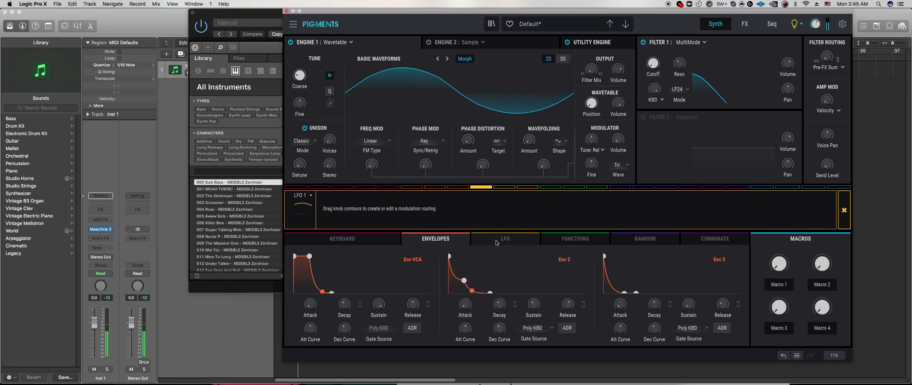
pyautogui.click(496, 242)
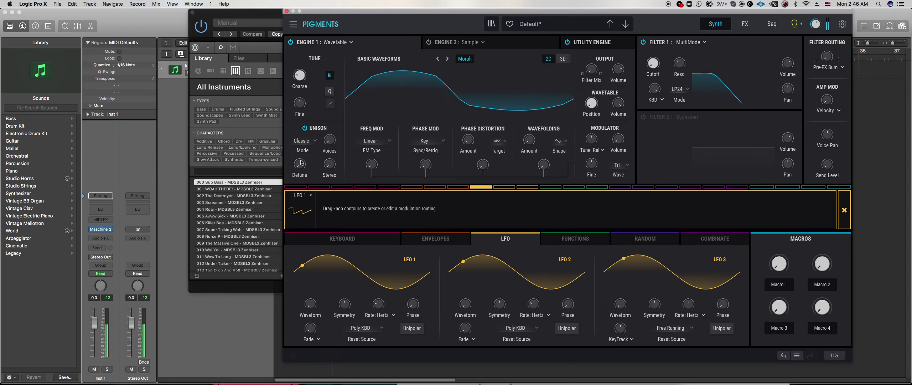
pyautogui.moveTo(301, 163); pyautogui.dragTo(329, 134)
pyautogui.moveTo(329, 164); pyautogui.dragTo(300, 153)
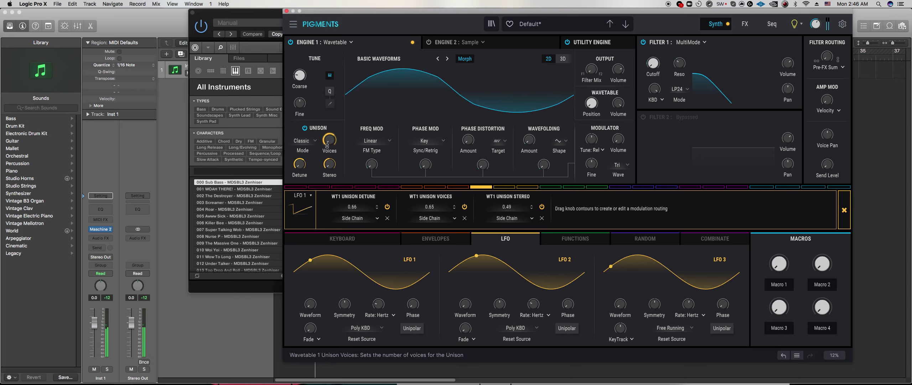
# Reshape LFO 1 by adjusting its rate, phase and symmetry into a sharp drop followed by a slow rise
pyautogui.click(377, 304)
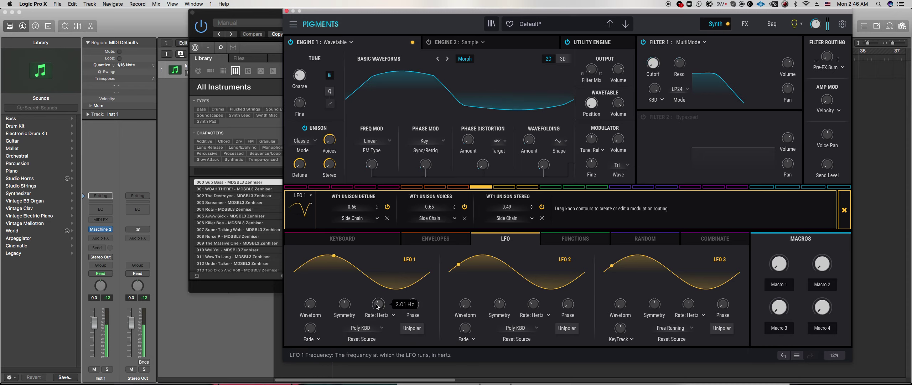
pyautogui.moveTo(413, 304); pyautogui.dragTo(412, 290)
pyautogui.moveTo(344, 304); pyautogui.dragTo(344, 271)
pyautogui.moveTo(414, 306); pyautogui.dragTo(378, 305)
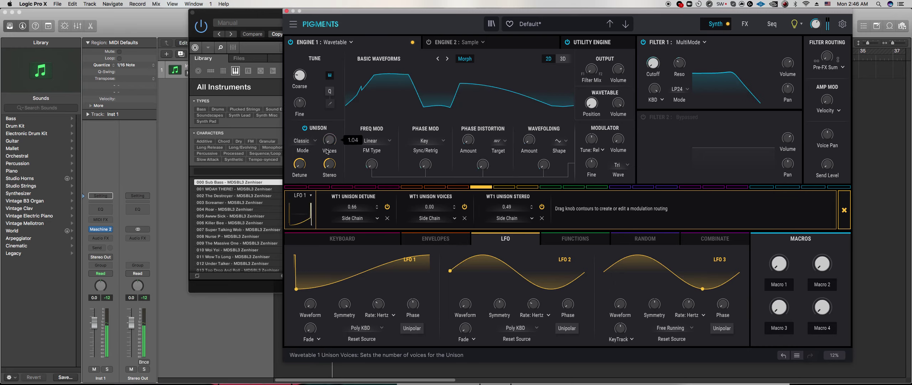
# Return LFO 1's modulation of unison detune, voices and stereo to 0.00 and lower Engine 1's unison stereo spread
pyautogui.moveTo(327, 159); pyautogui.dragTo(298, 181)
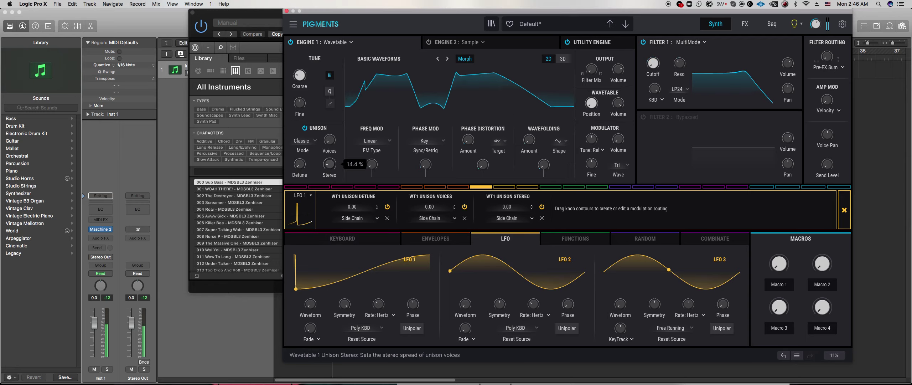
pyautogui.moveTo(331, 163); pyautogui.dragTo(331, 181)
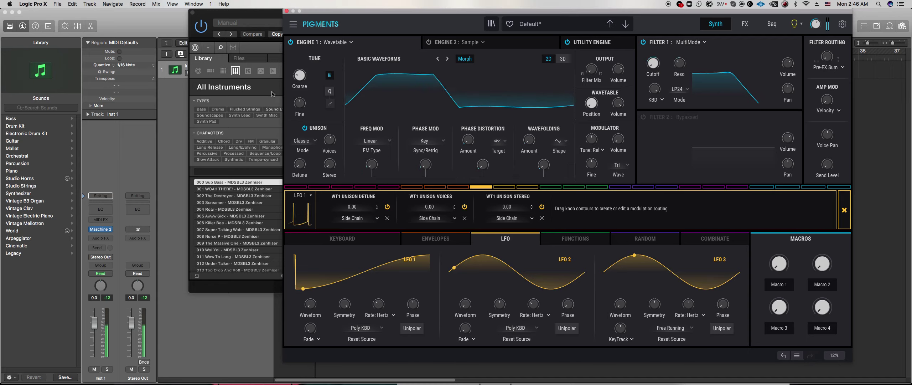
pyautogui.moveTo(330, 141)
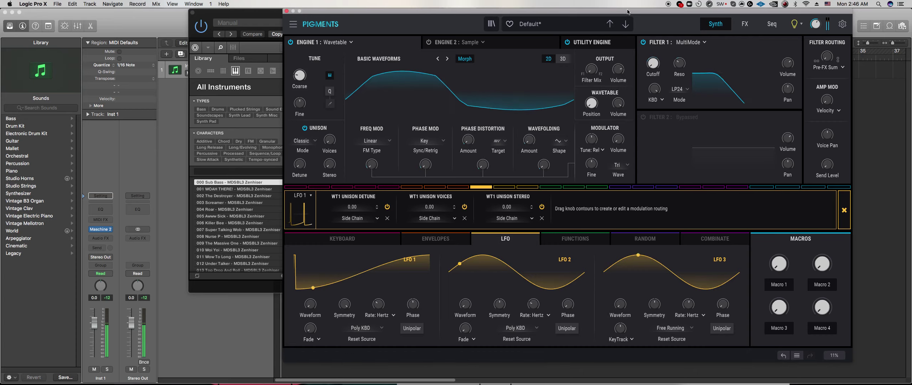
# Add an Overdrive in the third slot of FX A and adjust its drive and dry/wet mix
pyautogui.click(745, 25)
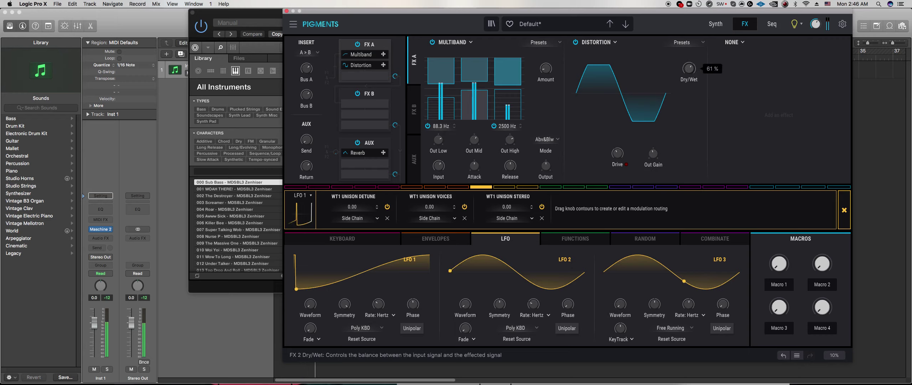
pyautogui.click(733, 42)
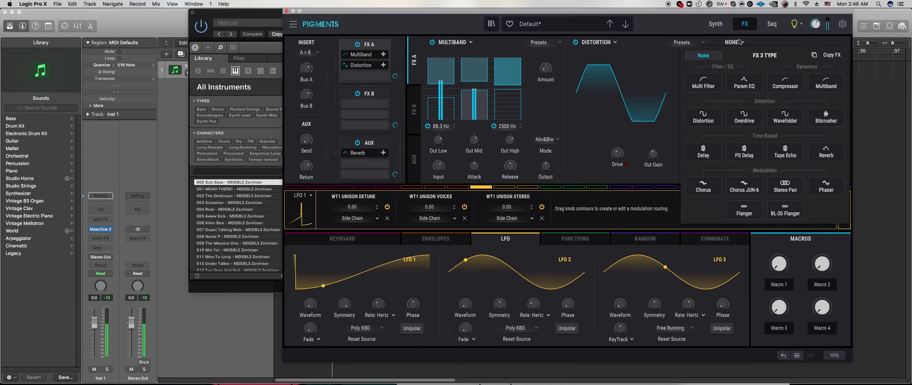
pyautogui.click(737, 125)
pyautogui.moveTo(744, 153); pyautogui.dragTo(744, 144)
pyautogui.moveTo(833, 69); pyautogui.dragTo(832, 75)
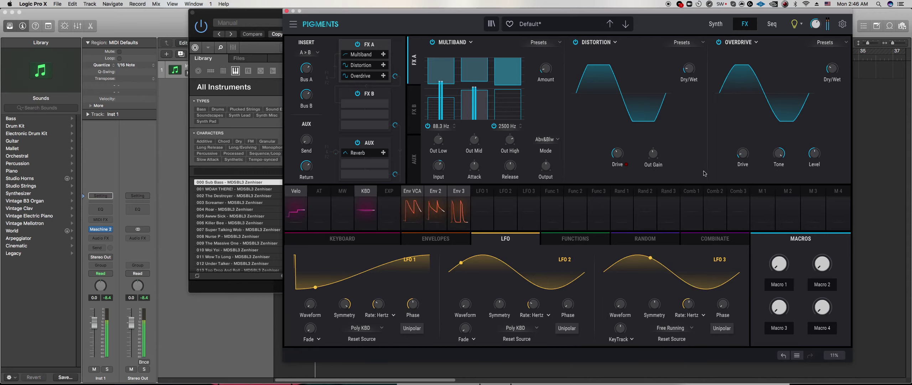
# Shorten the release times of Env VCA and Env 2 slightly
pyautogui.click(452, 239)
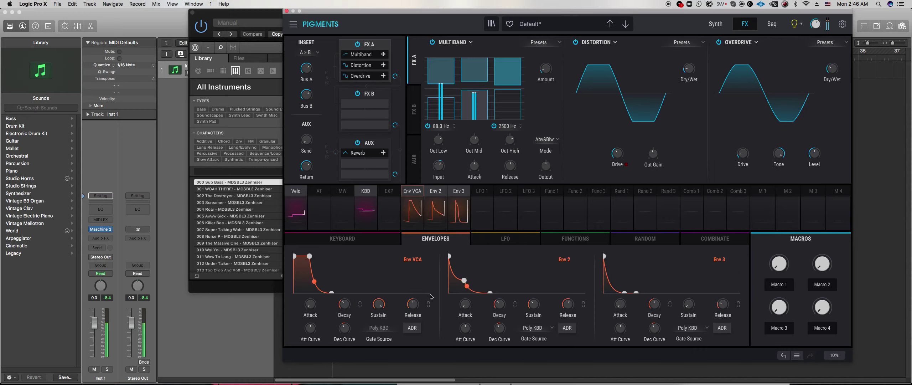
pyautogui.moveTo(414, 303); pyautogui.dragTo(415, 308)
pyautogui.moveTo(571, 302); pyautogui.dragTo(571, 306)
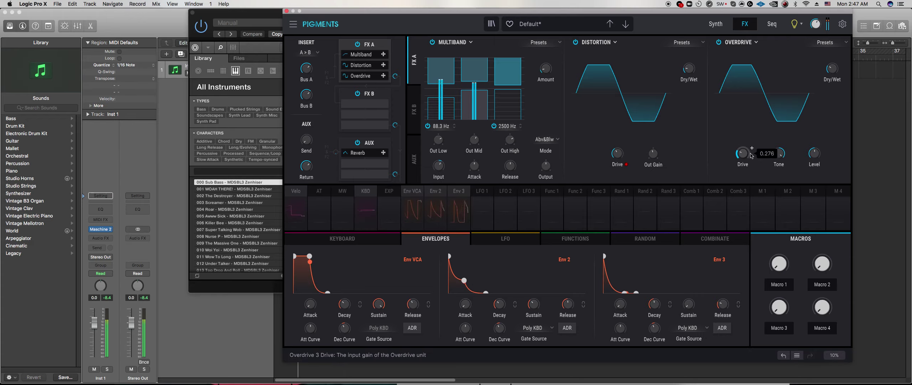
# Add a PS Delay to FX B, adjusting its time division and high-pass frequency and setting its stereo detune to 7.00 cents
pyautogui.click(414, 110)
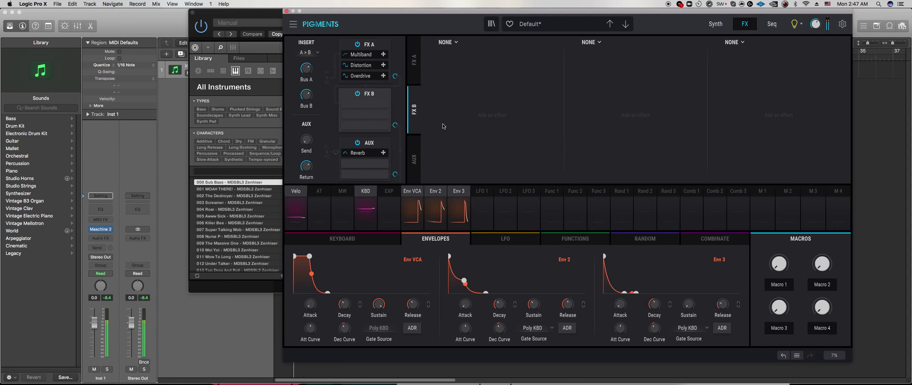
pyautogui.click(450, 42)
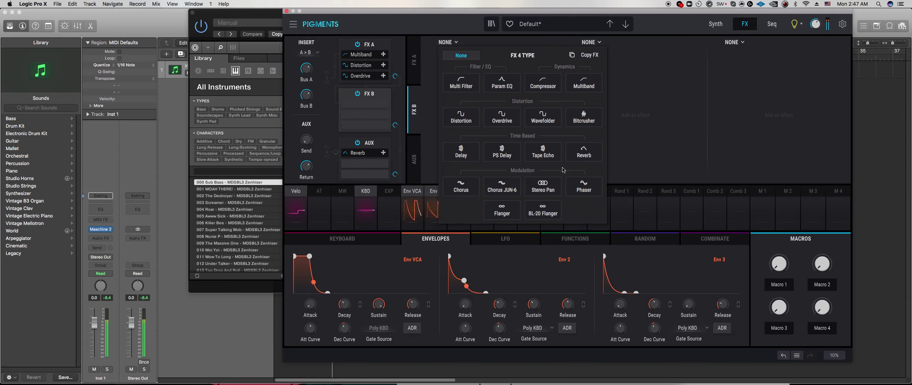
pyautogui.click(496, 157)
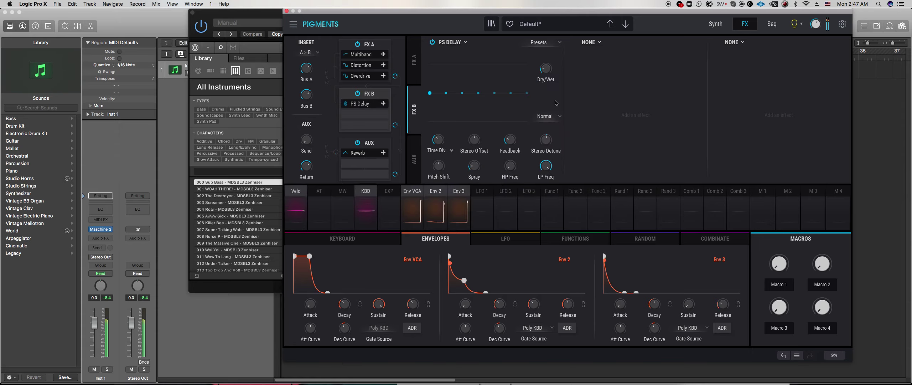
pyautogui.moveTo(439, 139); pyautogui.dragTo(439, 142)
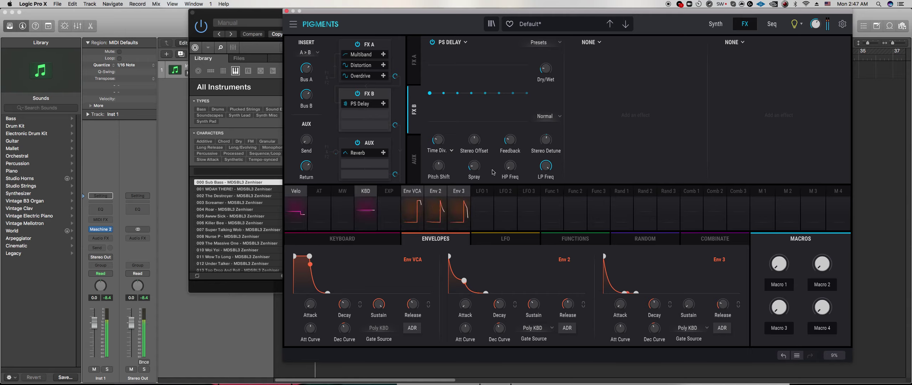
pyautogui.moveTo(546, 140); pyautogui.dragTo(546, 139)
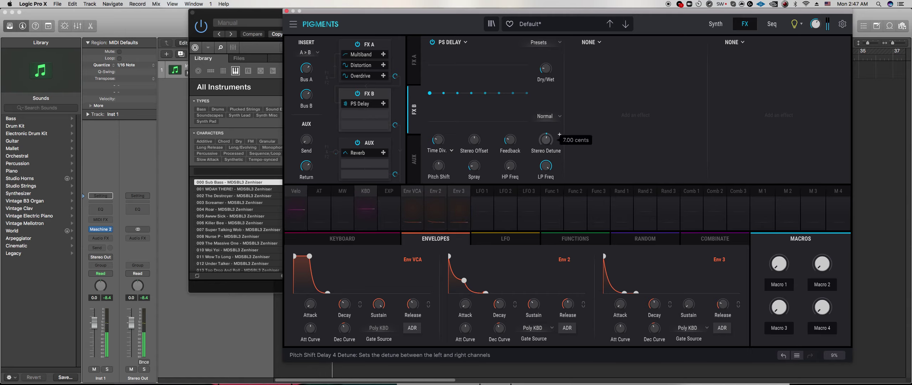
pyautogui.moveTo(510, 166); pyautogui.dragTo(510, 154)
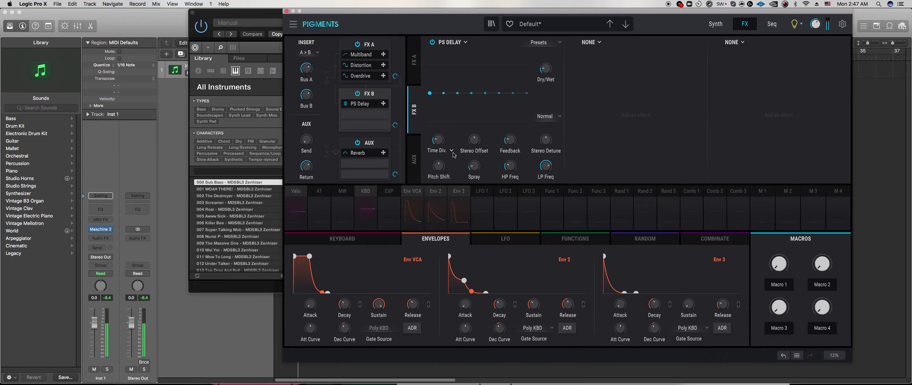
# Fine-tune the PS Delay's time division, set its dry/wet mix to 28 % and raise its feedback to 0.934
pyautogui.moveTo(441, 144); pyautogui.dragTo(440, 141)
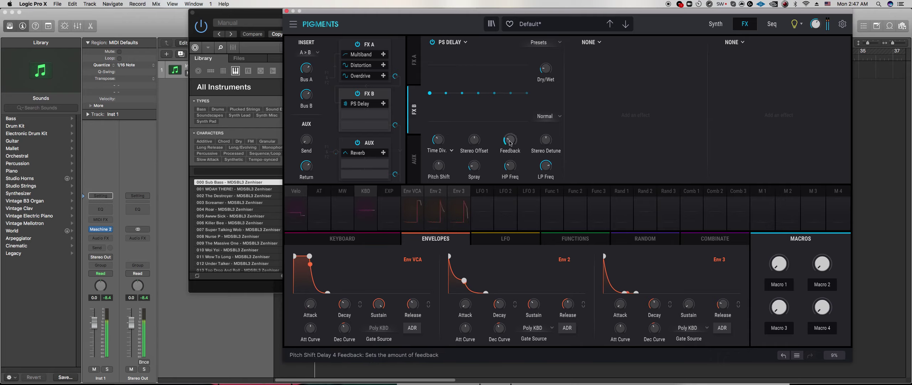
pyautogui.moveTo(518, 135)
pyautogui.moveTo(450, 131); pyautogui.dragTo(451, 137)
pyautogui.moveTo(546, 70); pyautogui.dragTo(545, 66)
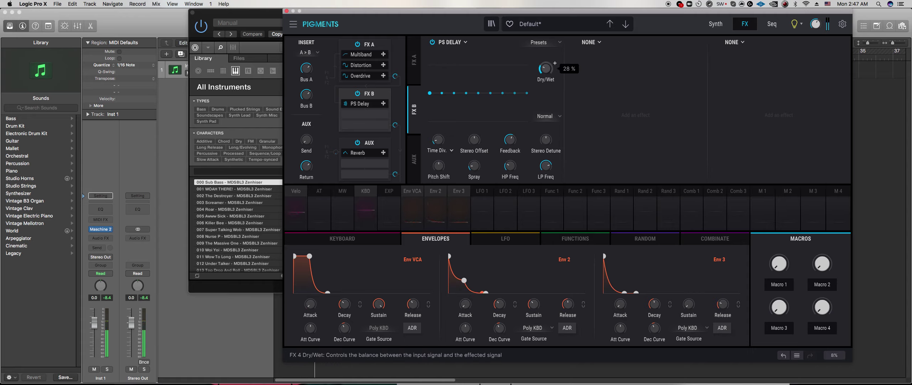
pyautogui.moveTo(510, 140); pyautogui.dragTo(510, 135)
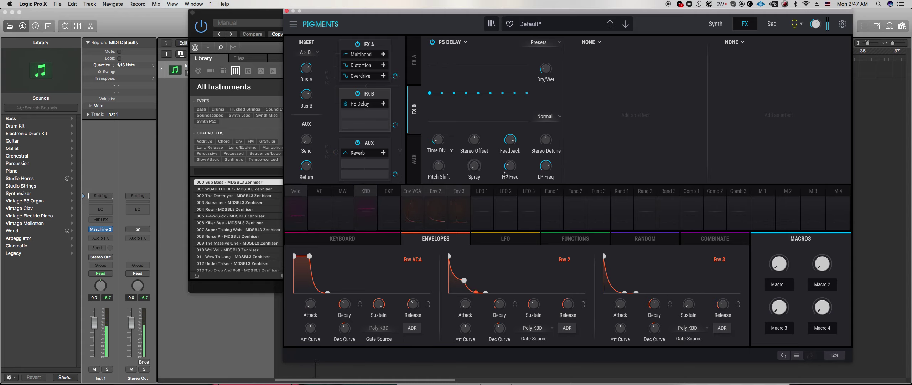
pyautogui.moveTo(548, 170)
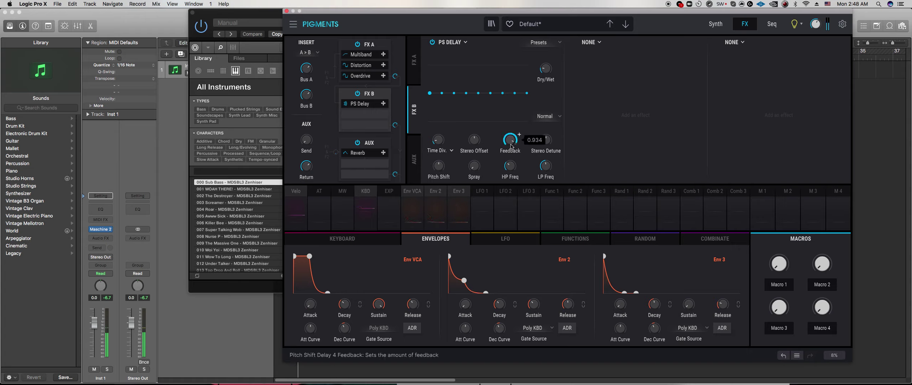
# Add a Tape Echo to the second slot of FX B, switch its delay time type to Sync Dotted and adjust its time division
pyautogui.click(594, 45)
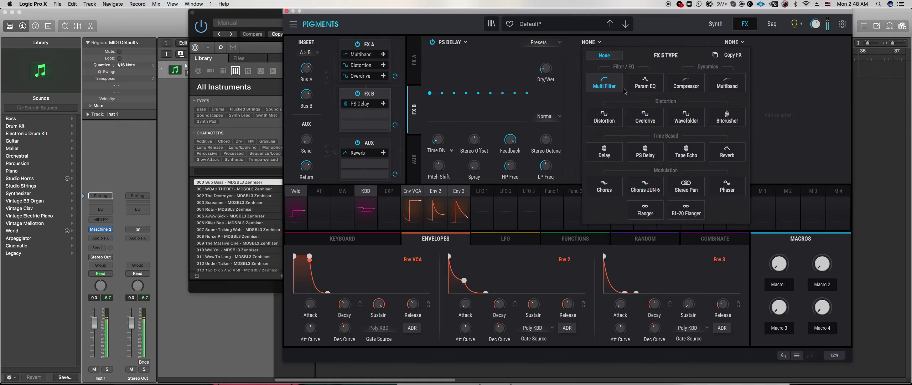
pyautogui.click(684, 150)
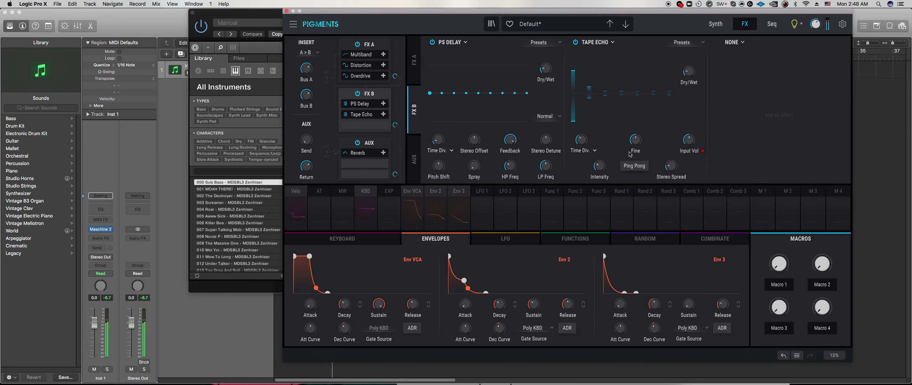
pyautogui.click(587, 150)
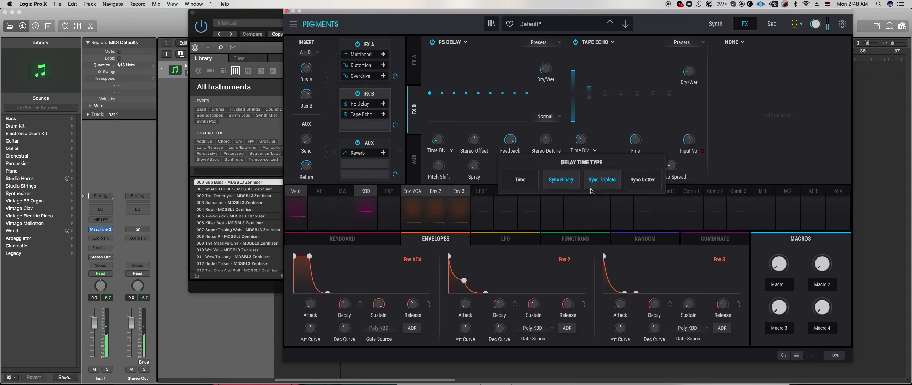
pyautogui.click(631, 182)
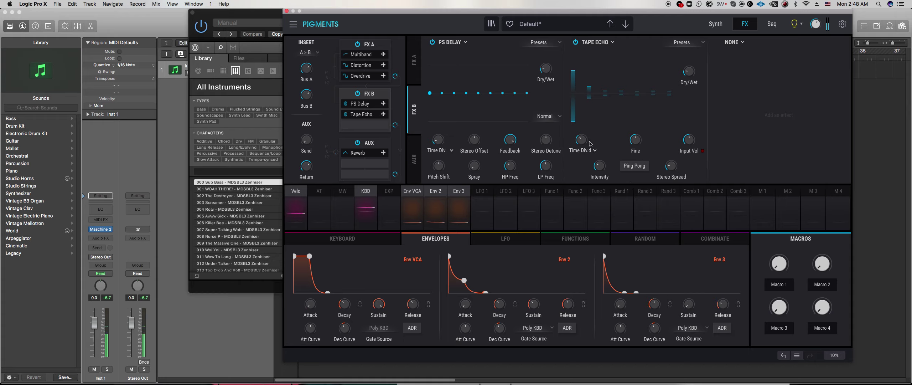
pyautogui.moveTo(582, 138); pyautogui.dragTo(582, 142)
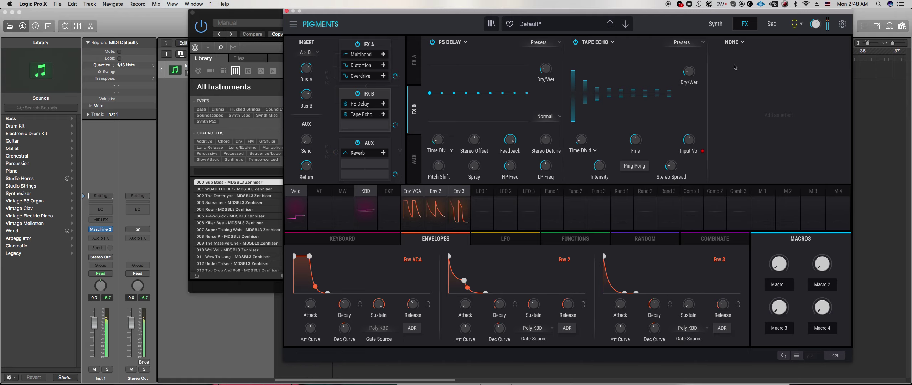
# Raise the Tape Echo's intensity and set its dry/wet mix to 14 %
pyautogui.moveTo(602, 169)
pyautogui.moveTo(604, 170); pyautogui.dragTo(693, 75)
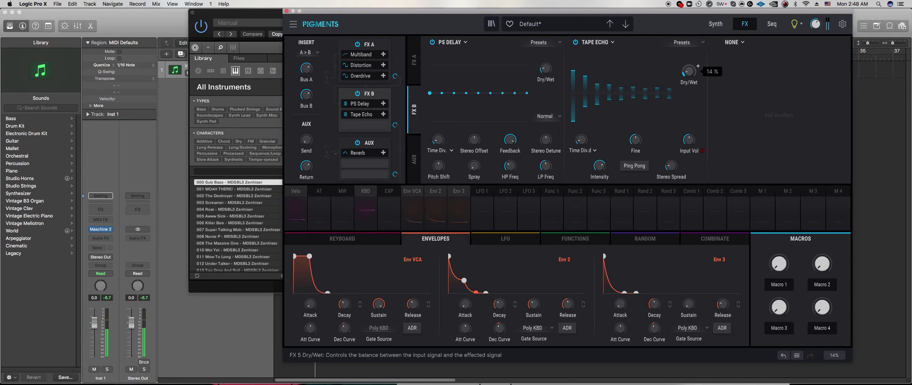
pyautogui.moveTo(690, 75); pyautogui.dragTo(602, 170)
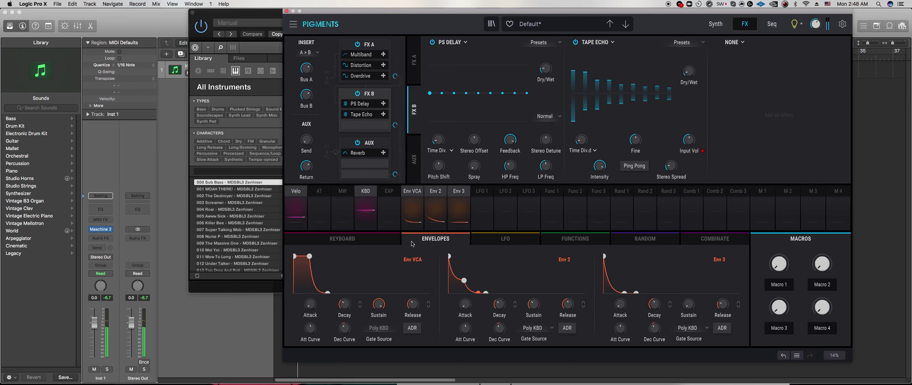
# Adjust the keyboard glide time, fine-tune the PS Delay's dry/wet mix and raise the Tape Echo's intensity to 1.10
pyautogui.click(385, 241)
pyautogui.moveTo(569, 269); pyautogui.dragTo(587, 264)
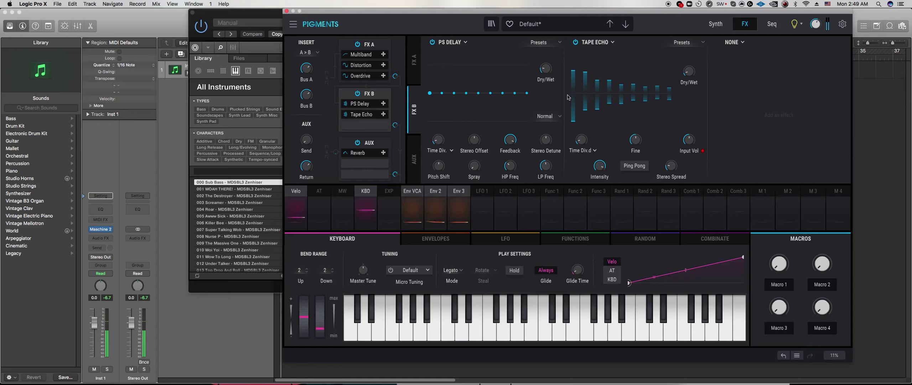
pyautogui.moveTo(546, 68); pyautogui.dragTo(546, 68)
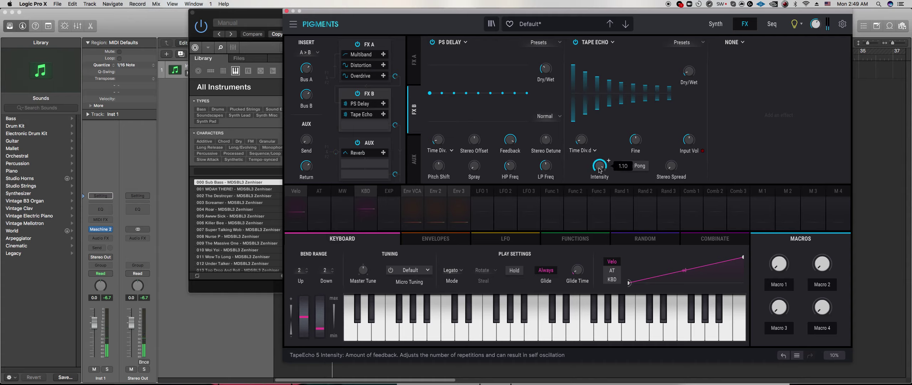
# Add a Delay to the third slot of FX B, raise its feedback and adjust its time division and high-pass frequency
pyautogui.click(734, 42)
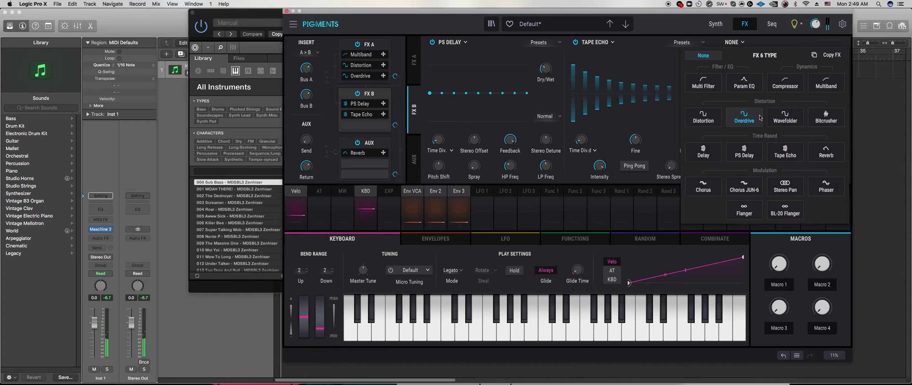
pyautogui.click(703, 151)
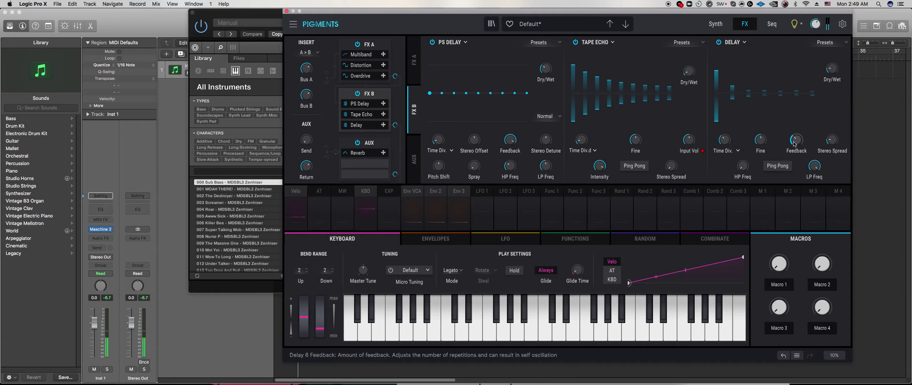
pyautogui.moveTo(795, 143); pyautogui.dragTo(806, 134)
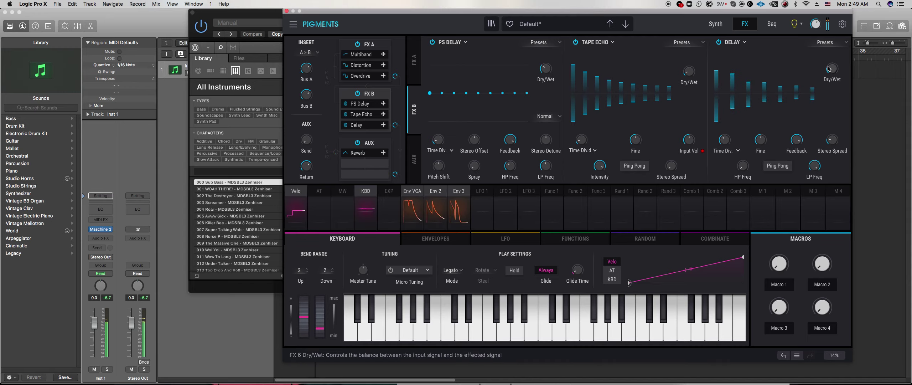
pyautogui.moveTo(727, 142)
pyautogui.moveTo(725, 141); pyautogui.dragTo(726, 152)
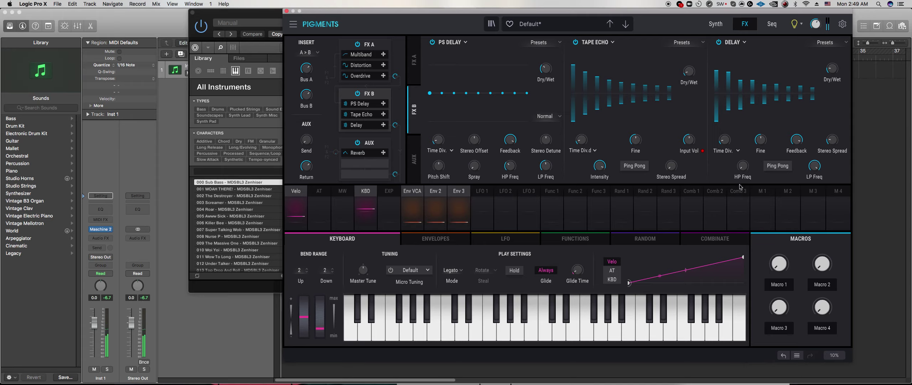
pyautogui.moveTo(844, 135)
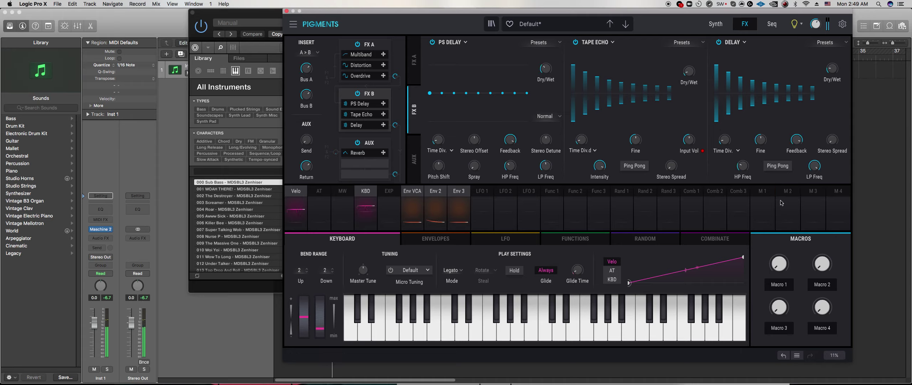
# Bypass the Tape Echo, set the Delay's dry/wet mix to 15 % and lower the PS Delay's mix
pyautogui.click(575, 42)
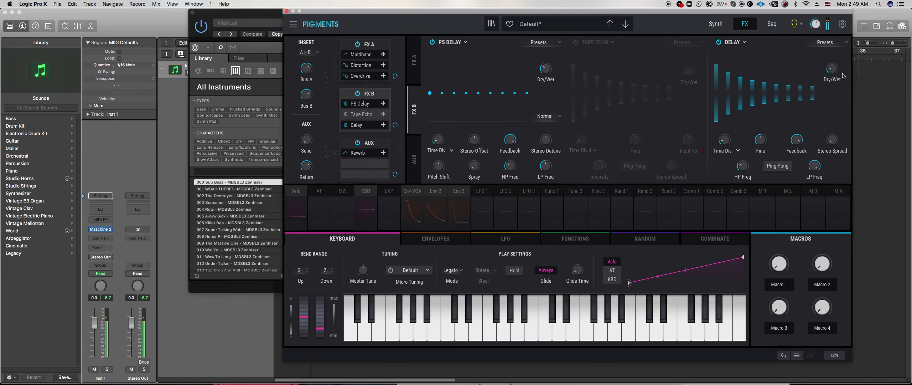
pyautogui.moveTo(841, 63)
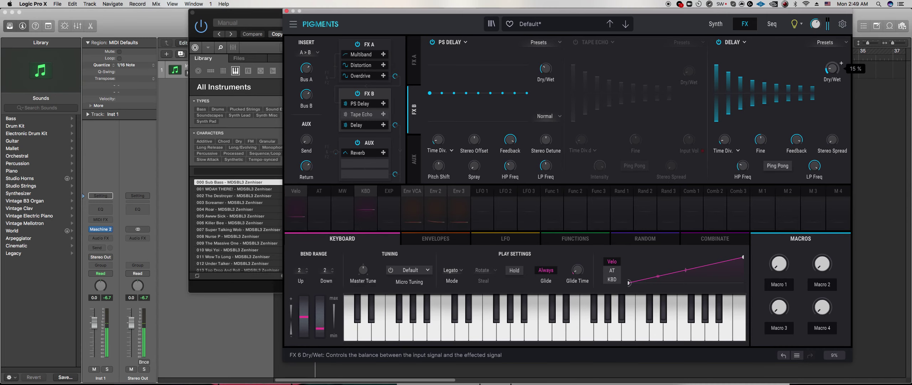
pyautogui.moveTo(546, 68); pyautogui.dragTo(546, 77)
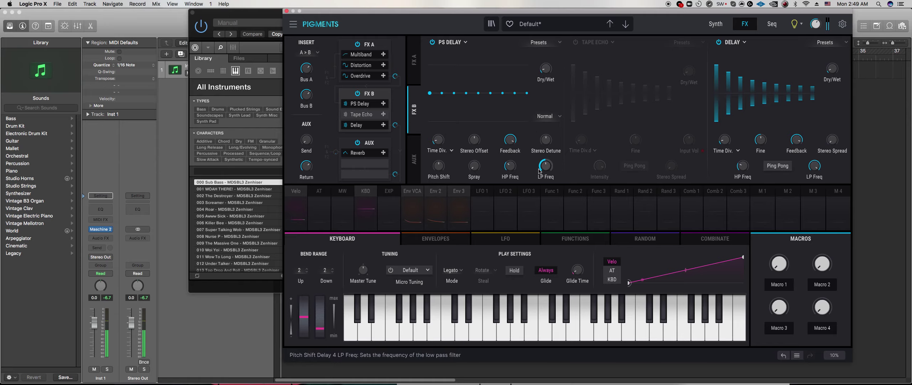
# Set the Delay's high-pass frequency to 427 Hz and readjust its feedback and the dry/wet mixes of both delays
pyautogui.moveTo(752, 160)
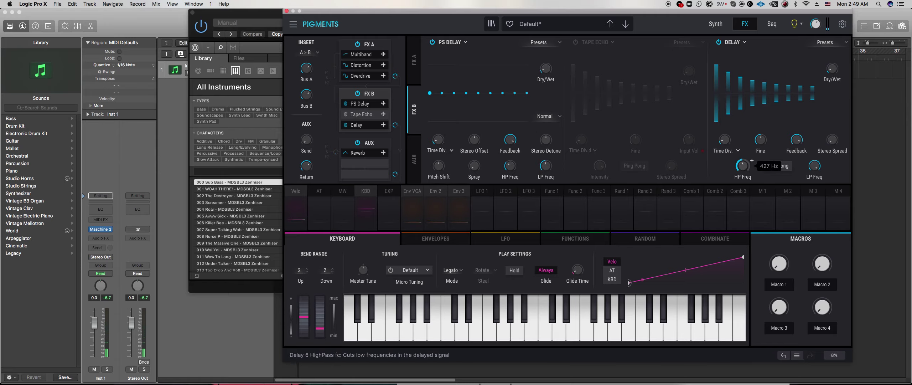
pyautogui.moveTo(798, 141)
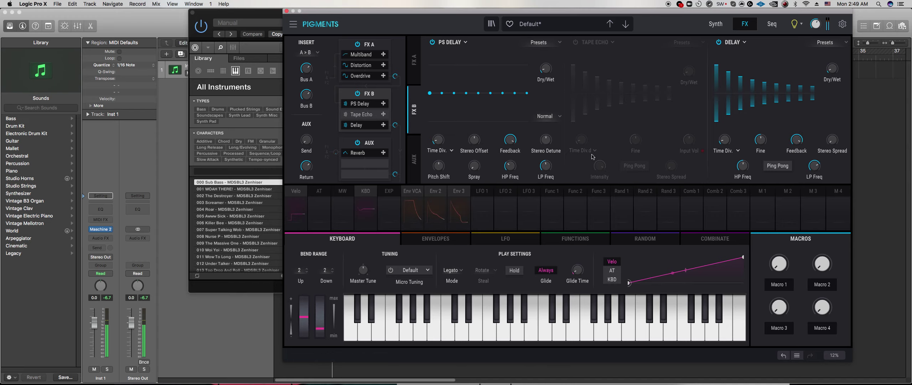
pyautogui.moveTo(519, 134)
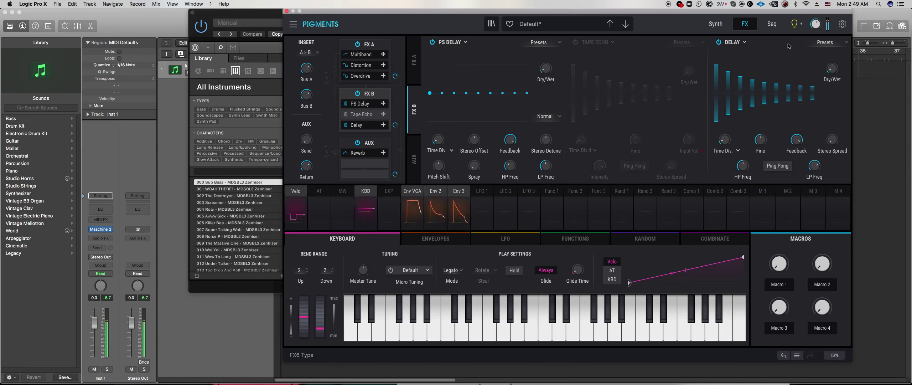
pyautogui.moveTo(841, 63)
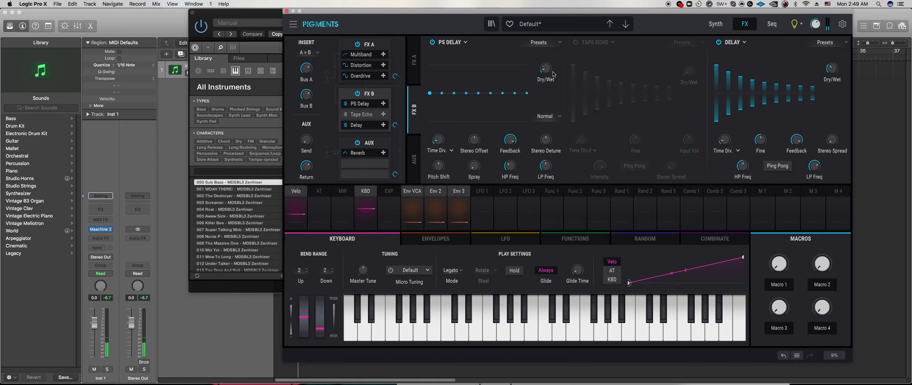
pyautogui.moveTo(554, 63)
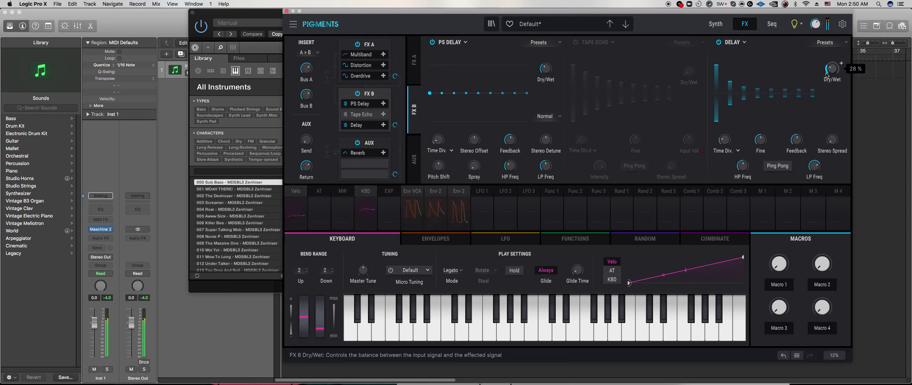
# Lower the dry/wet mixes of the Delay to 3 % and the PS Delay to 21 %, raise the Delay's feedback and readjust its high-pass frequency
pyautogui.scroll(-5, 827, 74)
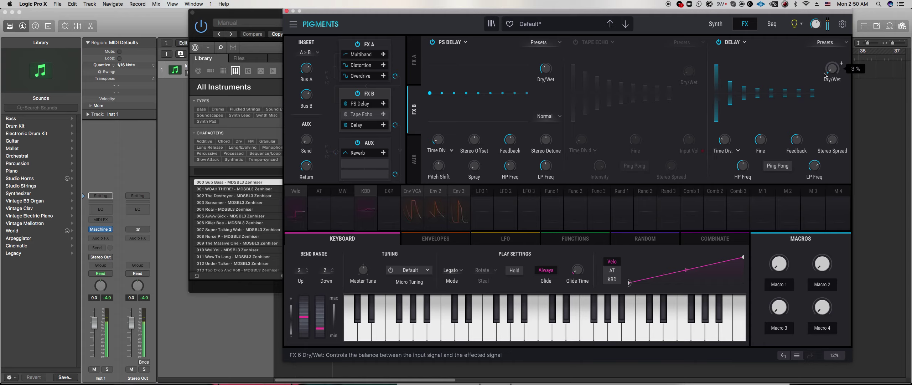
pyautogui.moveTo(550, 74); pyautogui.dragTo(550, 86)
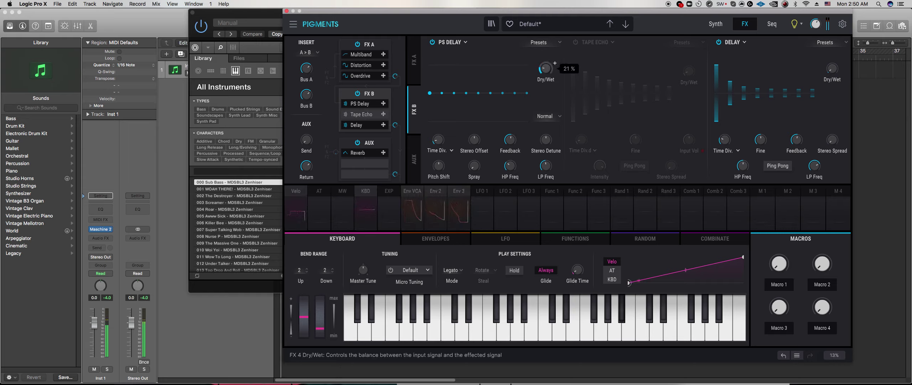
pyautogui.scroll(-3, 546, 70)
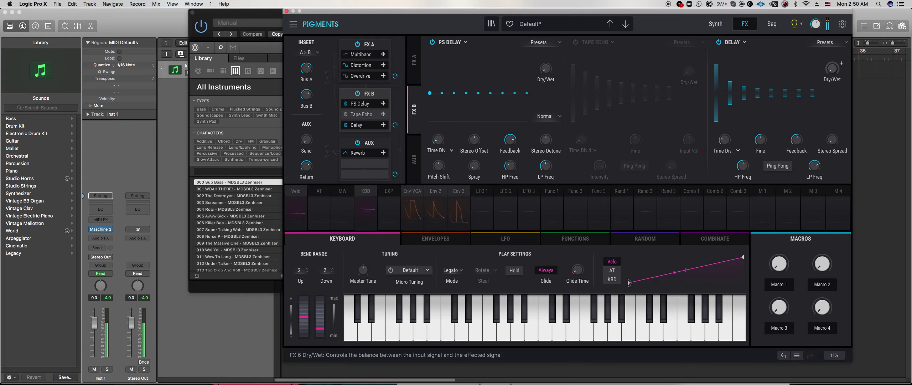
pyautogui.moveTo(801, 143); pyautogui.dragTo(801, 126)
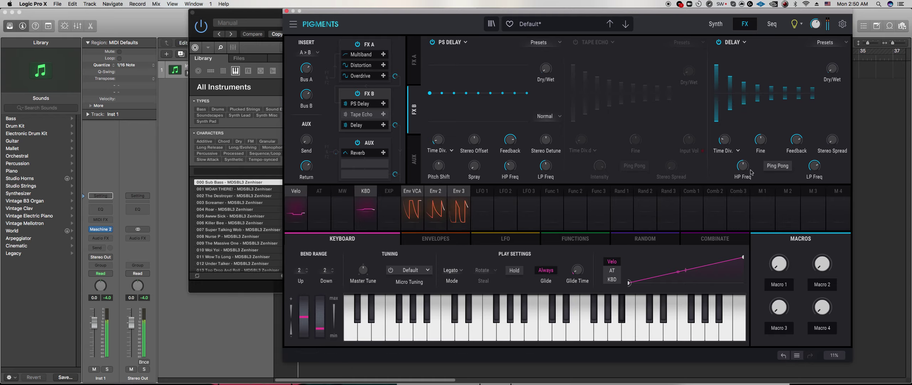
pyautogui.moveTo(747, 173); pyautogui.dragTo(745, 169)
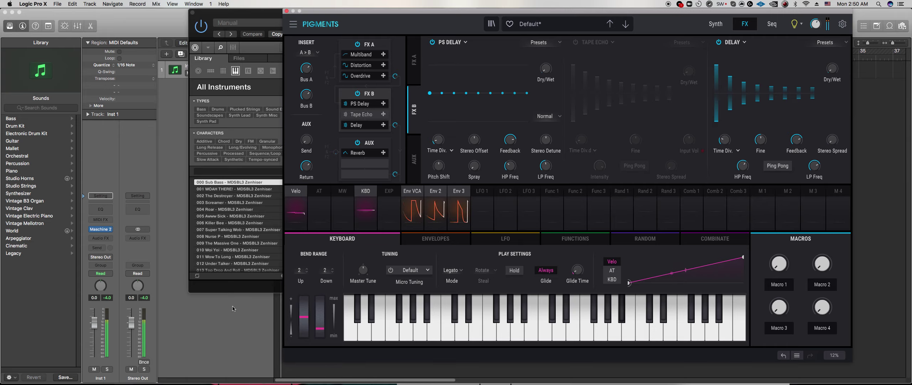
# Open the Pigments instance on sound 2 of Group A1 in Maschine 2 and lower Engine 1's coarse tuning
pyautogui.click(257, 284)
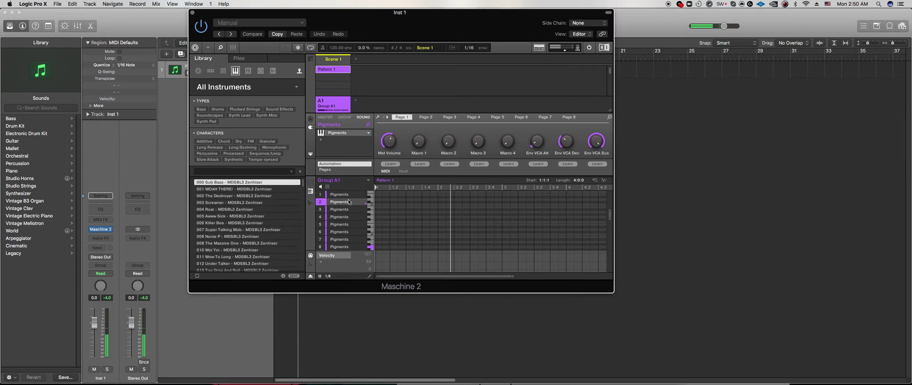
pyautogui.click(377, 117)
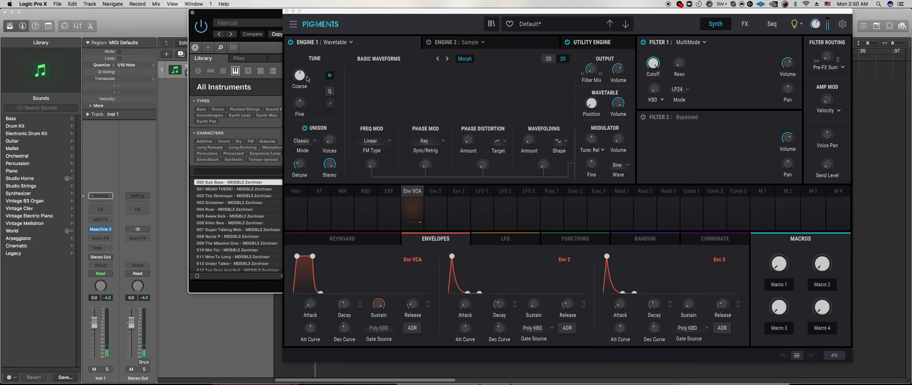
pyautogui.moveTo(300, 75); pyautogui.dragTo(299, 82)
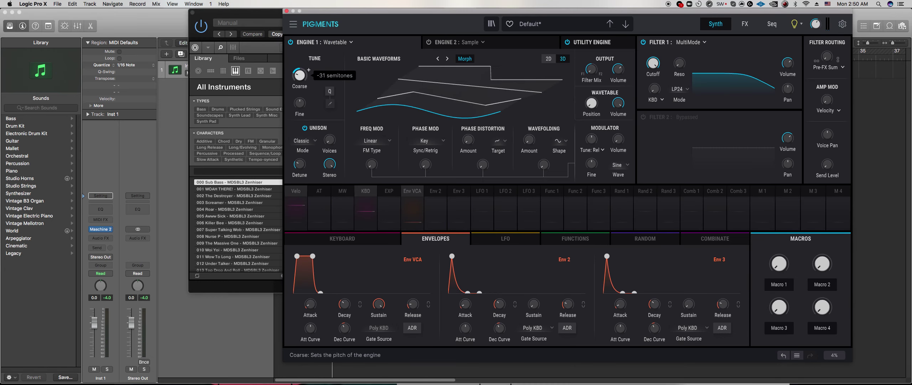
pyautogui.moveTo(299, 75); pyautogui.dragTo(300, 74)
# Shape Env VCA into a short pluck with minimum attack, zero sustain and a 2 ms release
pyautogui.moveTo(310, 303); pyautogui.dragTo(310, 314)
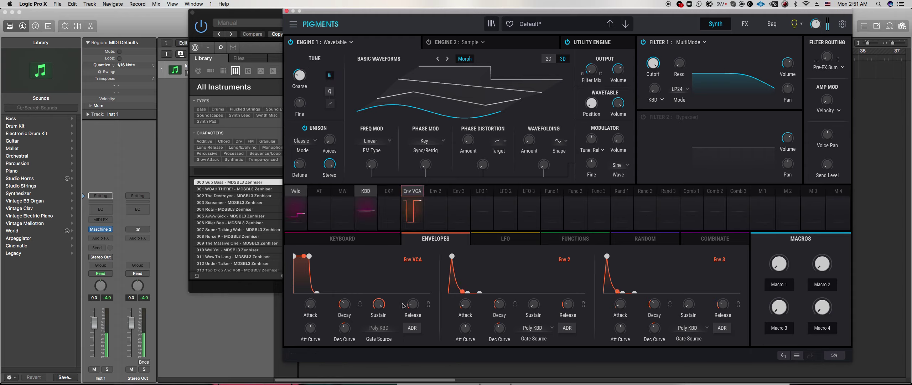
pyautogui.moveTo(413, 304); pyautogui.dragTo(384, 342)
pyautogui.moveTo(413, 305); pyautogui.dragTo(413, 302)
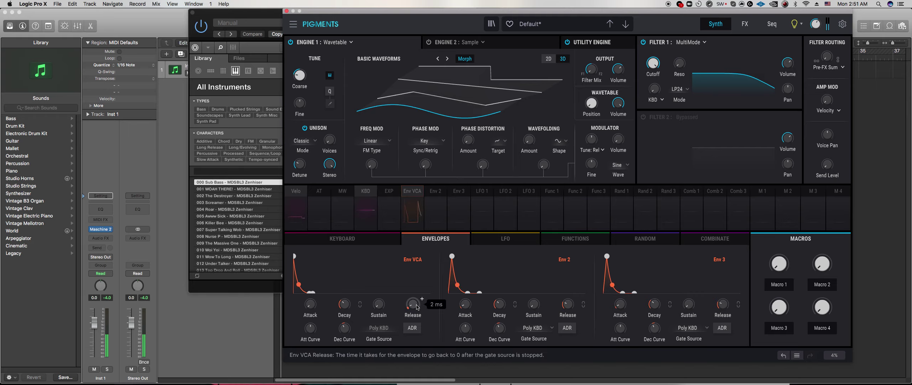
# Set the keyboard play mode to Legato and the glide time to 7 ms
pyautogui.click(384, 241)
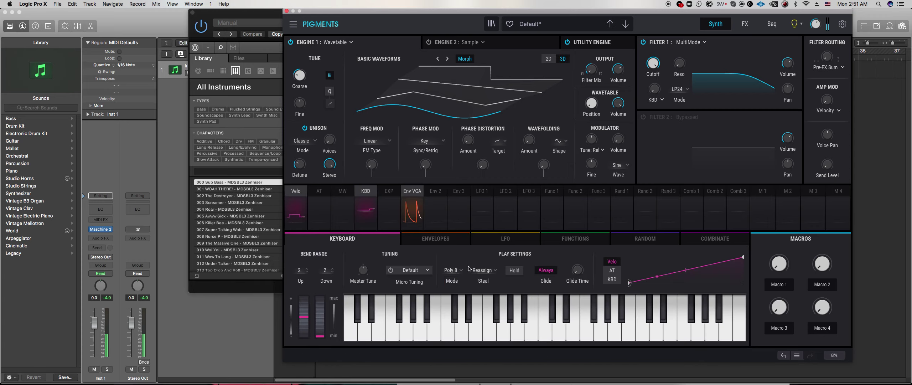
pyautogui.click(455, 271)
pyautogui.click(477, 164)
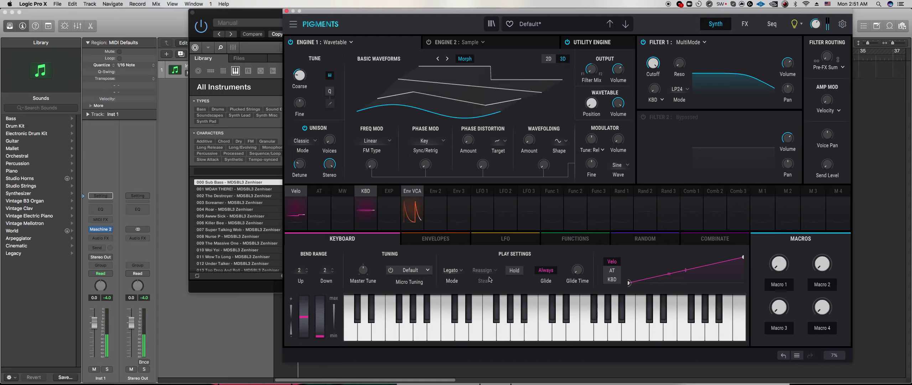
pyautogui.moveTo(586, 265)
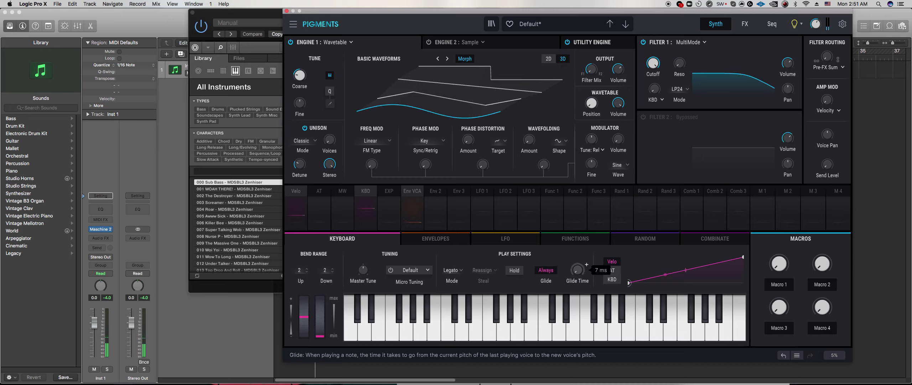
# Try the Poly 3 play mode with Rotate voice stealing and return the play mode to Legato
pyautogui.click(462, 271)
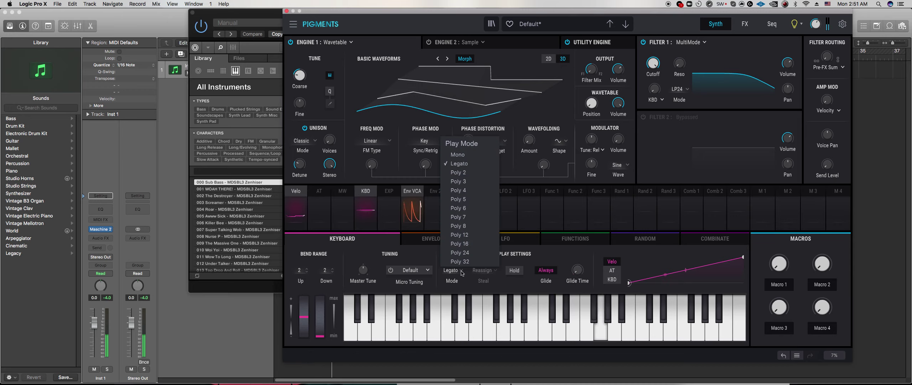
pyautogui.click(501, 289)
pyautogui.click(452, 270)
pyautogui.click(459, 181)
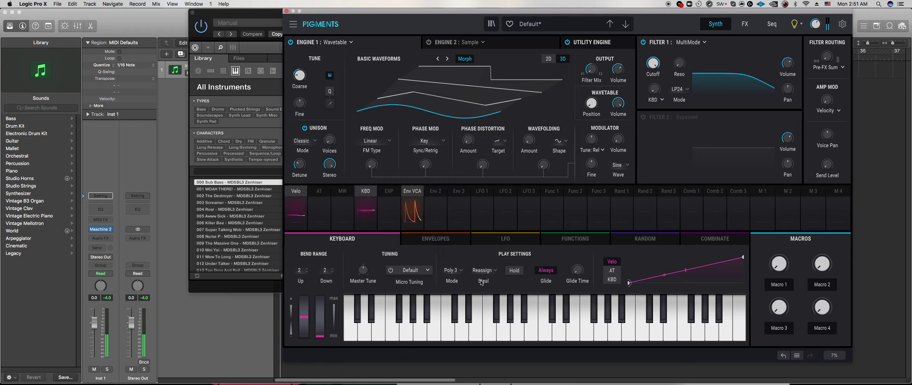
pyautogui.click(483, 270)
pyautogui.click(504, 300)
pyautogui.click(452, 270)
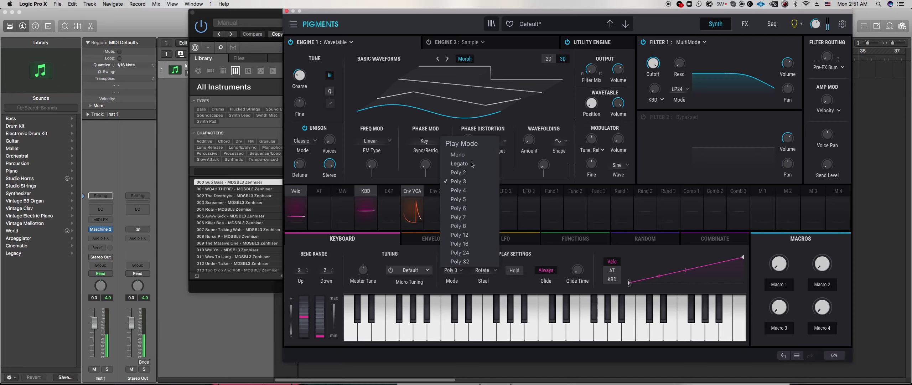
pyautogui.click(470, 164)
# Modulate Engine 1's coarse tuning by 0.36 with Env 2 and shorten Env 2's decay to 16 ms
pyautogui.click(435, 191)
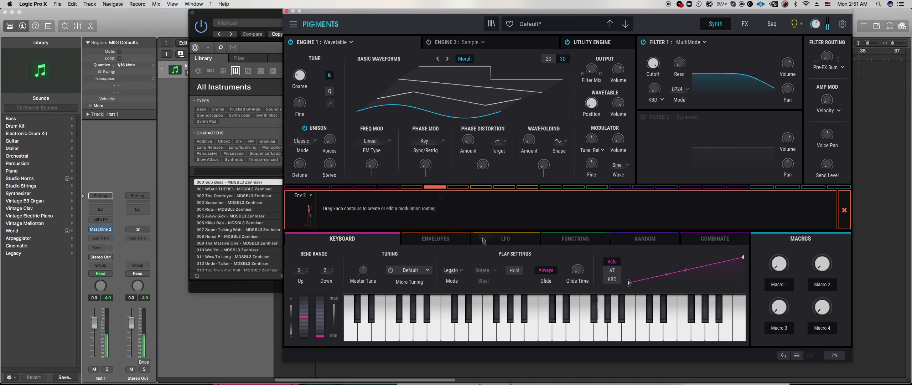
pyautogui.click(449, 240)
pyautogui.moveTo(465, 304); pyautogui.dragTo(465, 317)
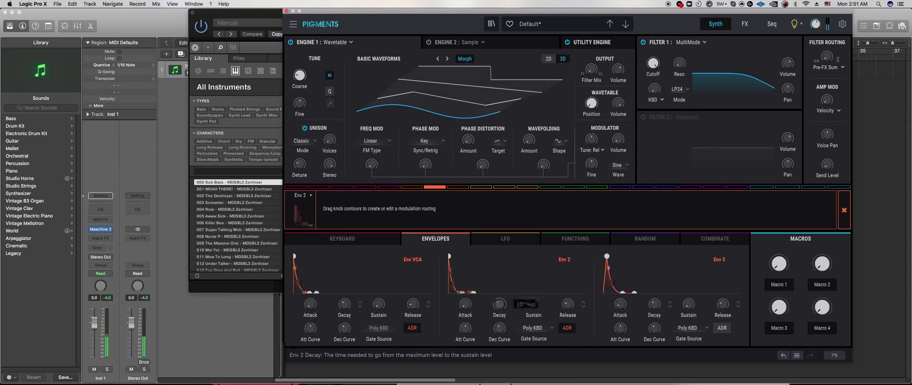
pyautogui.moveTo(300, 76); pyautogui.dragTo(300, 72)
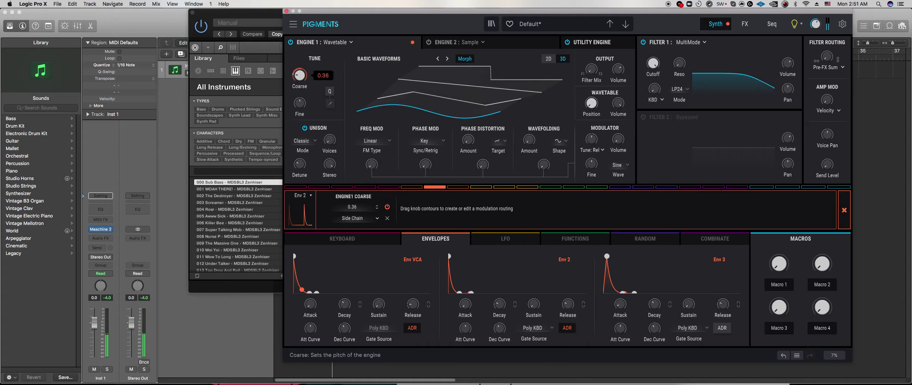
pyautogui.moveTo(499, 304); pyautogui.dragTo(499, 307)
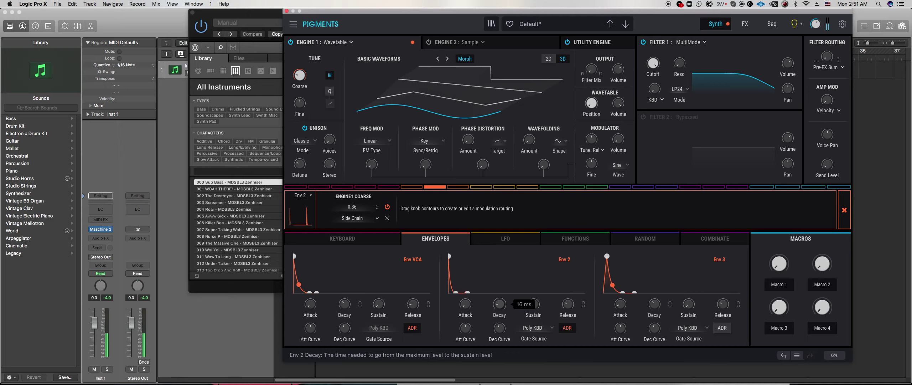
pyautogui.moveTo(344, 304)
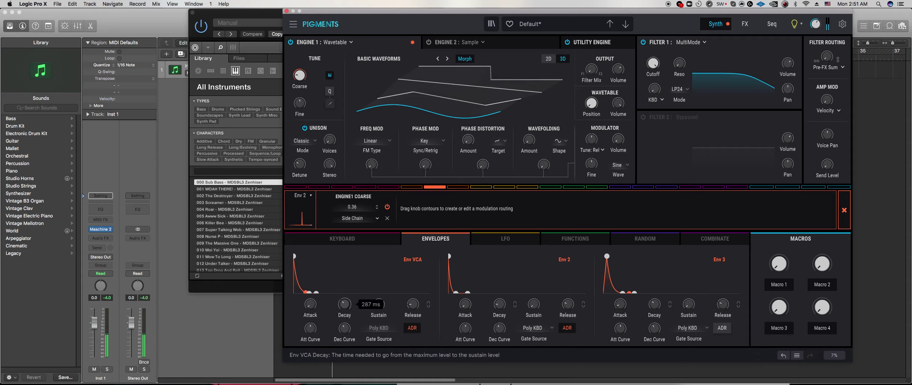
pyautogui.moveTo(413, 304)
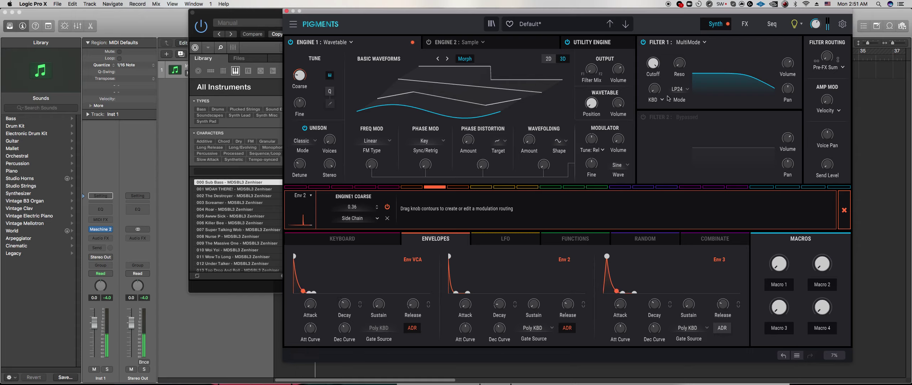
# Replace the Delay in FX A with Distortion and the Reverb with Overdrive
pyautogui.click(745, 25)
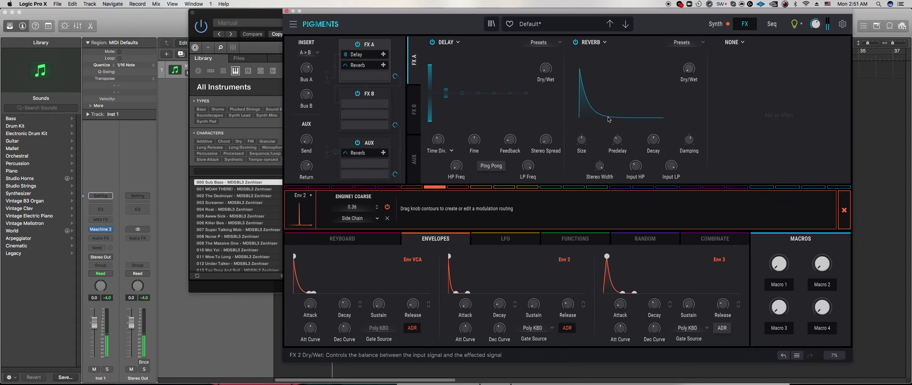
pyautogui.click(457, 42)
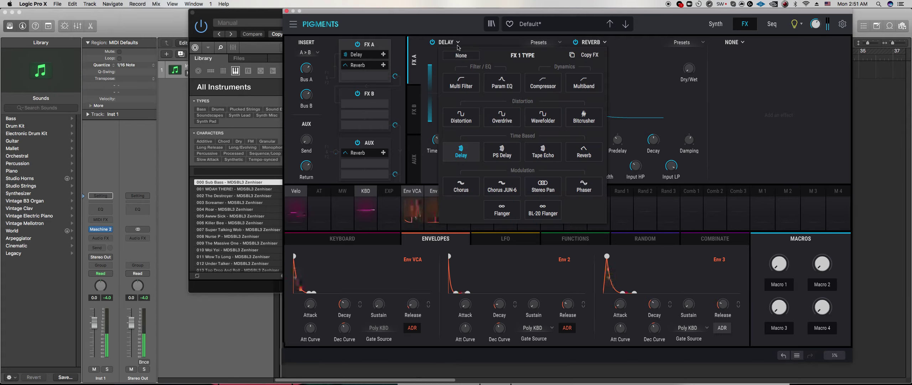
pyautogui.click(461, 116)
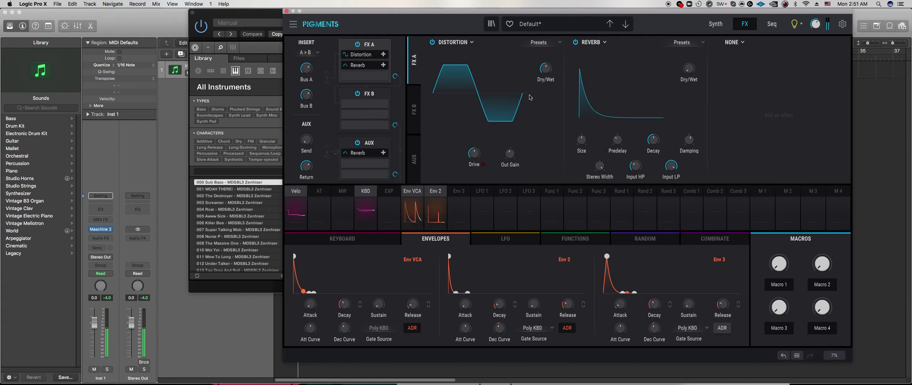
pyautogui.click(590, 44)
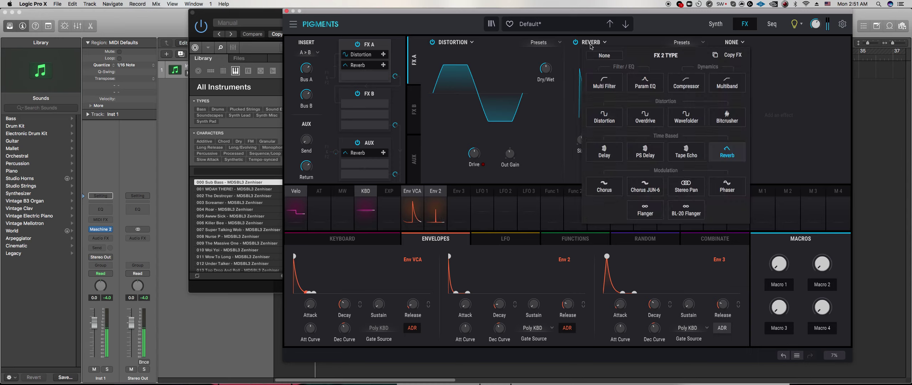
pyautogui.click(645, 117)
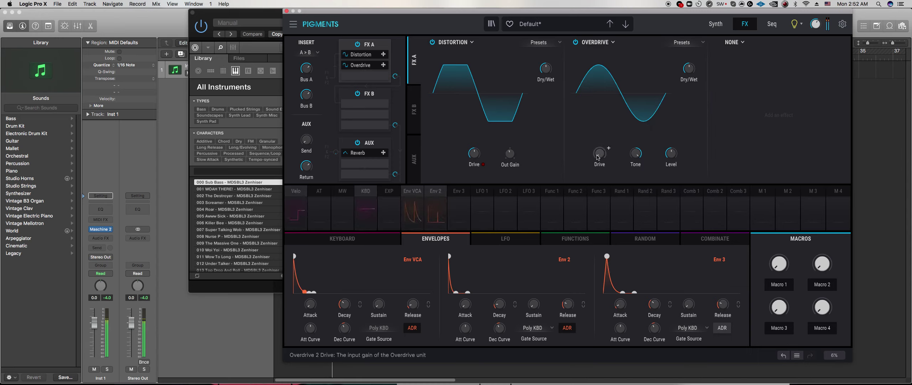
# Raise the Overdrive's drive to 0.796, lower its dry/wet mix and adjust its output level
pyautogui.moveTo(698, 64)
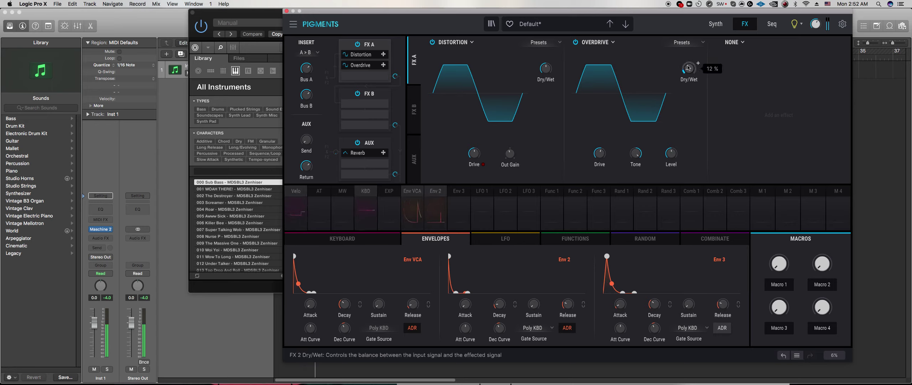
pyautogui.moveTo(602, 153)
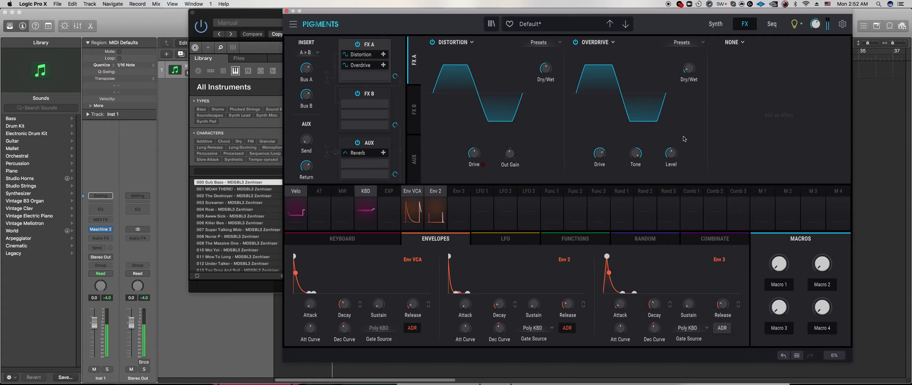
pyautogui.moveTo(690, 69); pyautogui.dragTo(689, 74)
pyautogui.moveTo(671, 154); pyautogui.dragTo(672, 129)
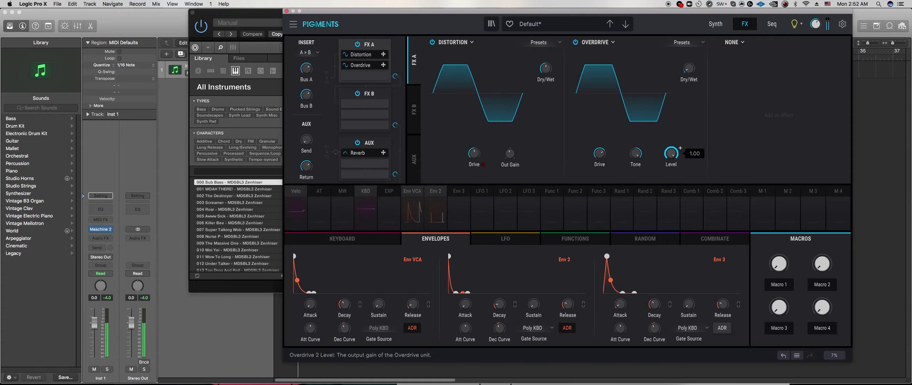
pyautogui.moveTo(692, 78)
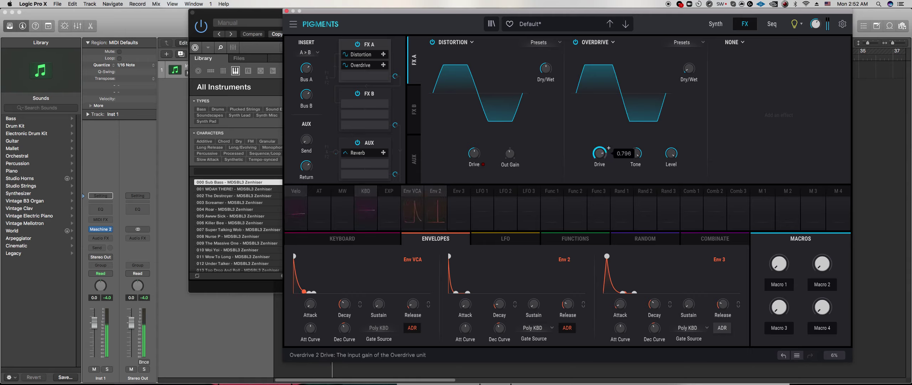
# Shorten Env VCA's decay to 195 ms and readjust its release
pyautogui.moveTo(354, 299)
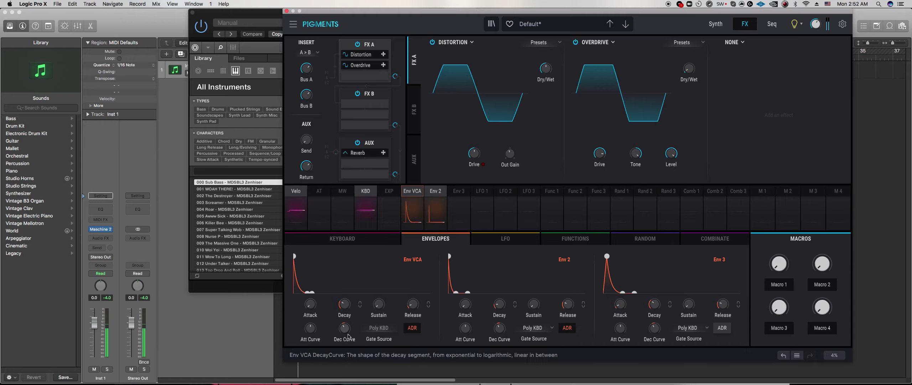
pyautogui.moveTo(378, 305)
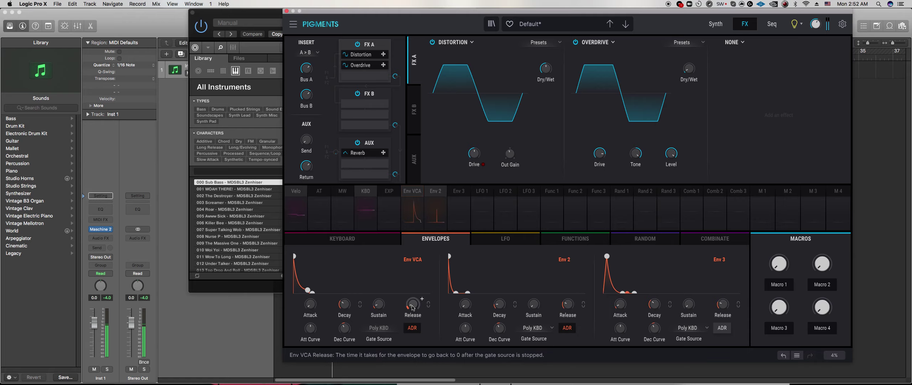
pyautogui.moveTo(344, 304); pyautogui.dragTo(344, 312)
pyautogui.moveTo(413, 304); pyautogui.dragTo(413, 298)
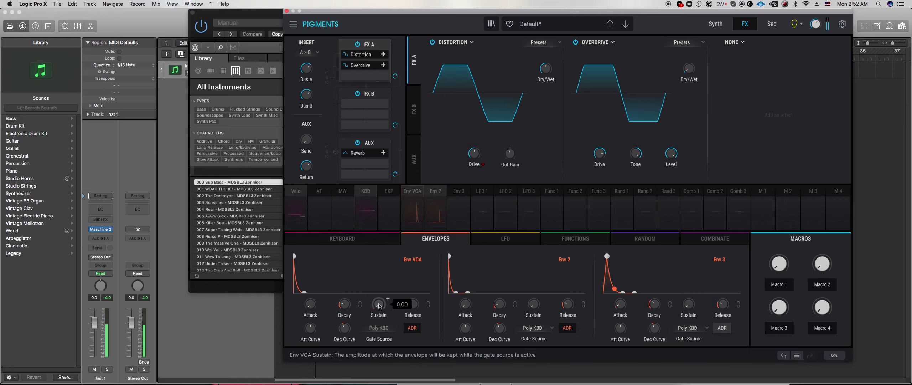
pyautogui.moveTo(353, 299)
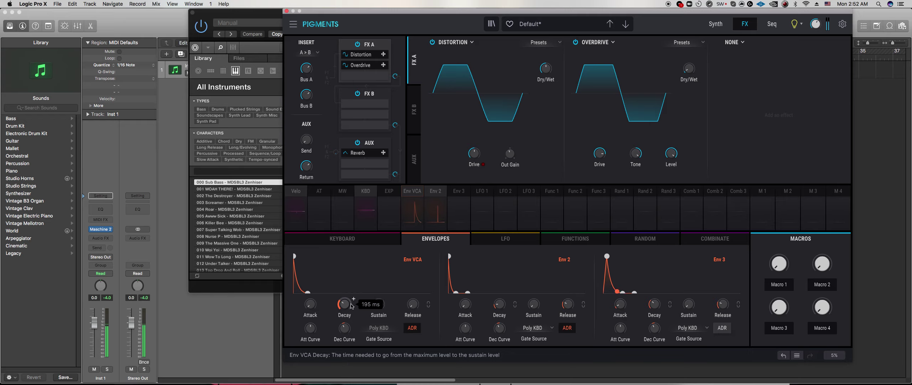
# Add a Multiband compressor as FX A's third effect, with a mid-band below ratio of 83.6 / 1 and an amount of 39 %
pyautogui.click(734, 42)
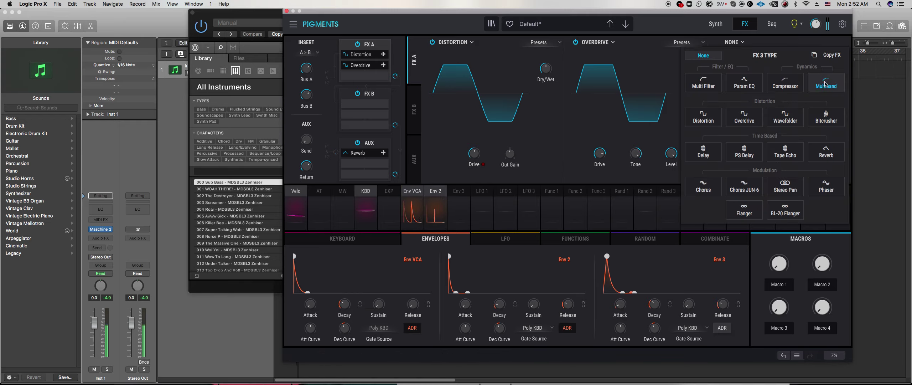
pyautogui.click(825, 85)
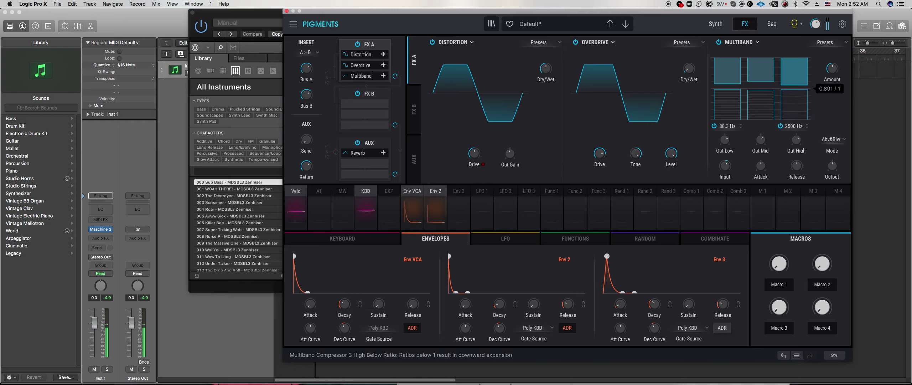
pyautogui.moveTo(735, 114); pyautogui.dragTo(736, 92)
pyautogui.moveTo(725, 145)
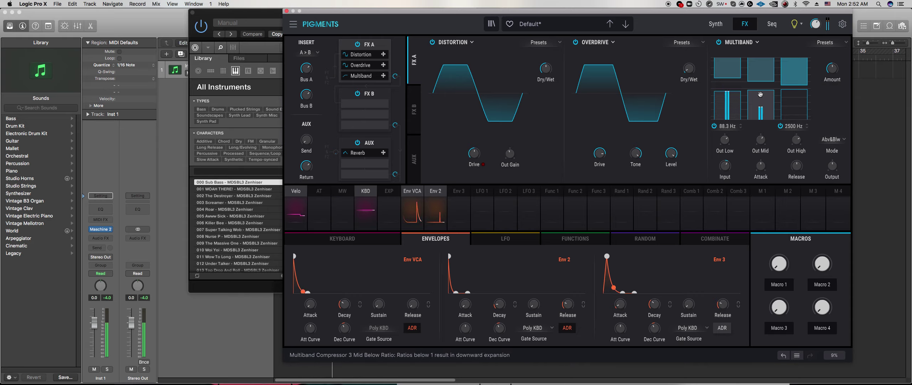
pyautogui.moveTo(759, 81); pyautogui.dragTo(759, 77)
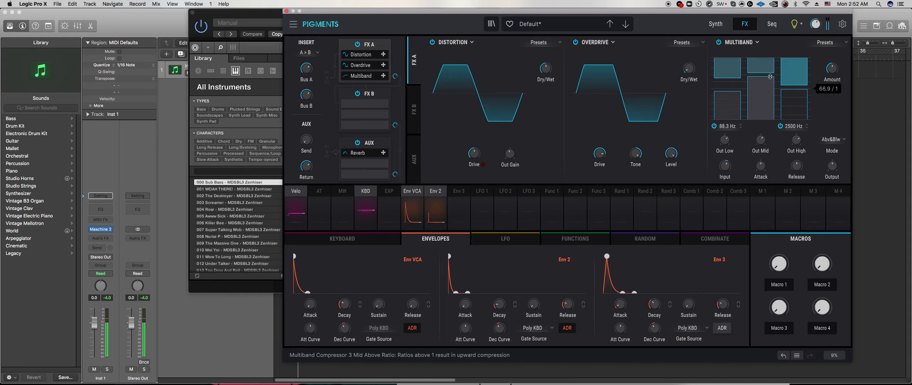
pyautogui.moveTo(759, 113)
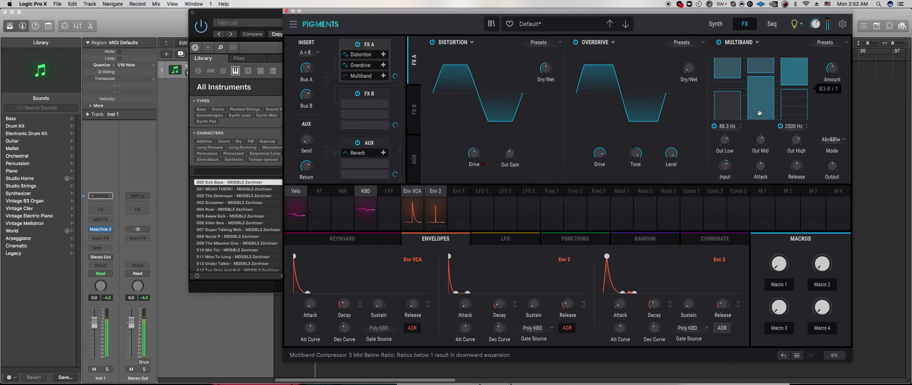
pyautogui.moveTo(842, 63)
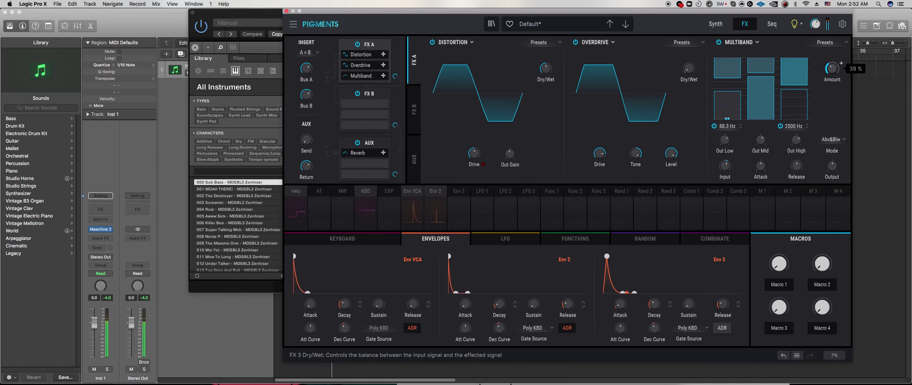
# Add a Compressor as the first FX B effect, with a 0.410 ms attack and automatic makeup gain enabled
pyautogui.click(412, 112)
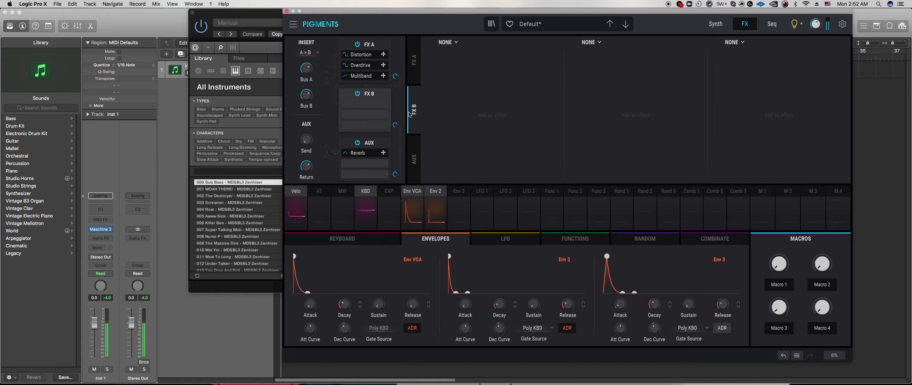
pyautogui.click(451, 42)
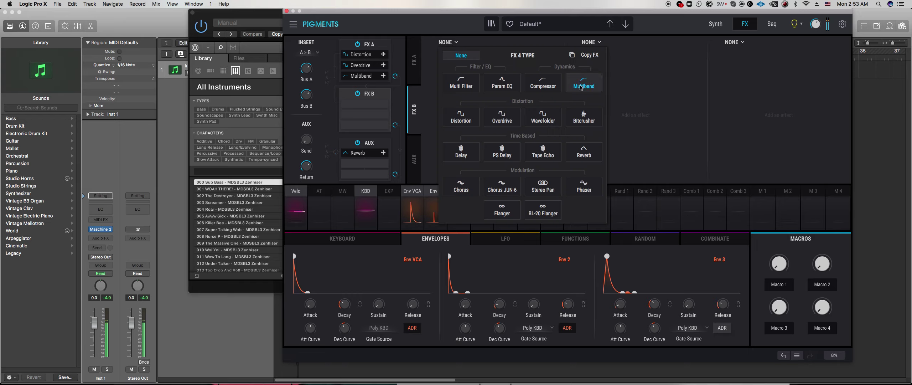
pyautogui.click(543, 82)
pyautogui.moveTo(447, 142); pyautogui.dragTo(447, 147)
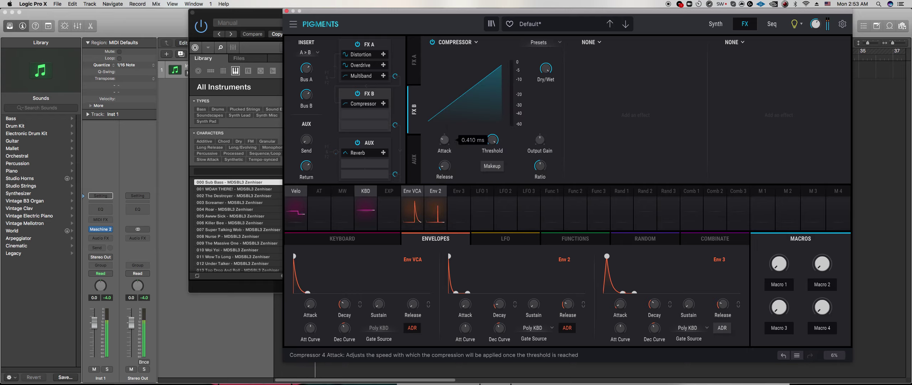
pyautogui.click(492, 166)
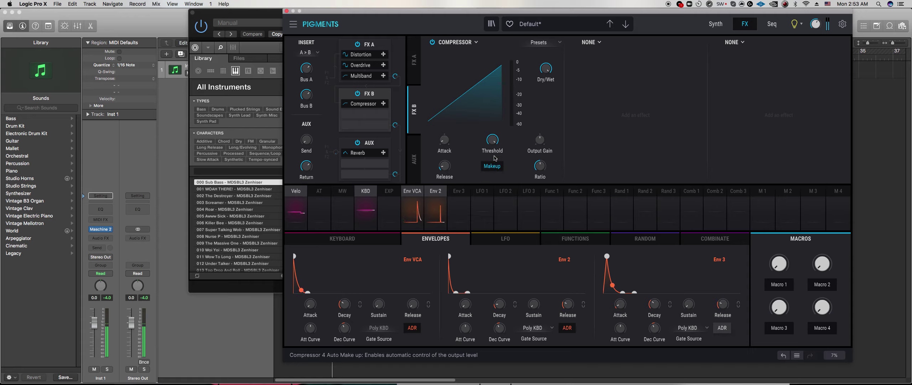
# Lower the Compressor's threshold, raise its ratio, adjust its release and reduce its dry/wet mix
pyautogui.moveTo(492, 140); pyautogui.dragTo(492, 150)
pyautogui.moveTo(541, 166); pyautogui.dragTo(540, 138)
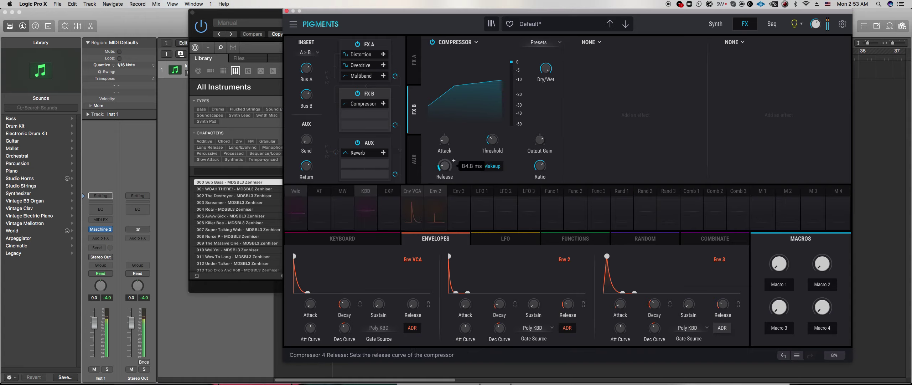
pyautogui.moveTo(446, 172)
pyautogui.moveTo(446, 168); pyautogui.dragTo(445, 165)
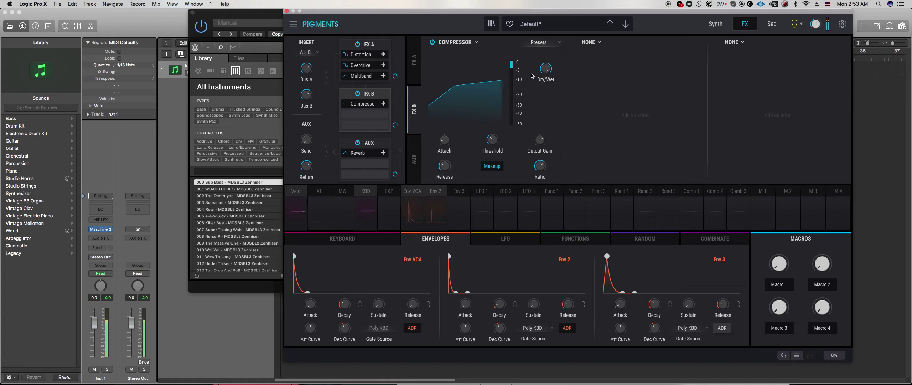
pyautogui.moveTo(545, 69); pyautogui.dragTo(545, 104)
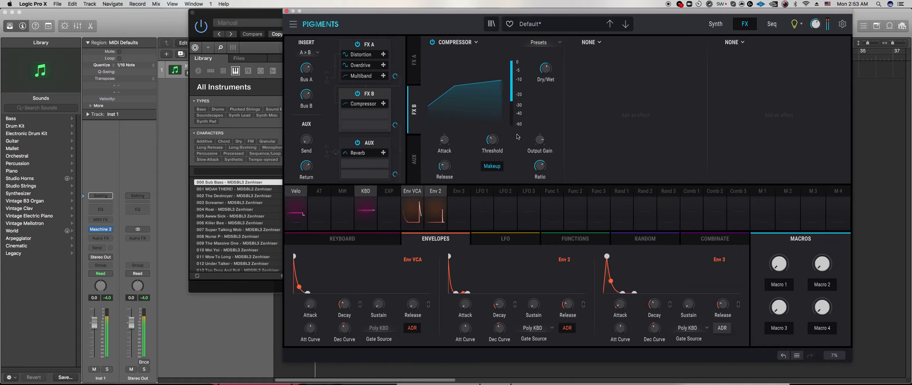
# Set the Compressor's attack to 0.084 ms and readjust its threshold and release
pyautogui.moveTo(490, 145); pyautogui.dragTo(444, 139)
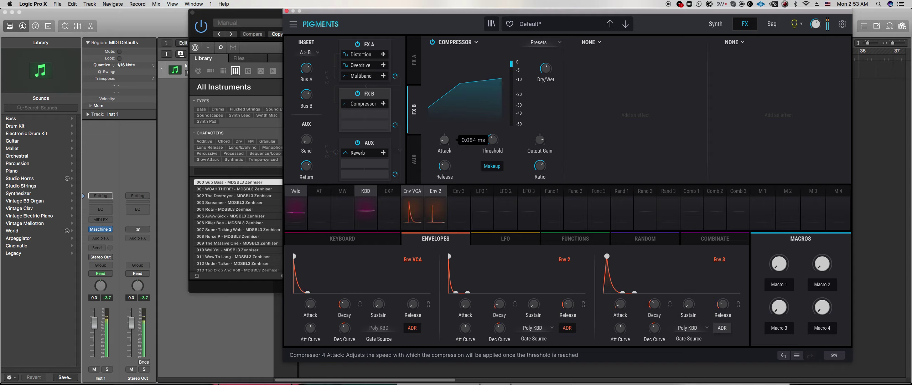
pyautogui.moveTo(445, 166); pyautogui.dragTo(445, 164)
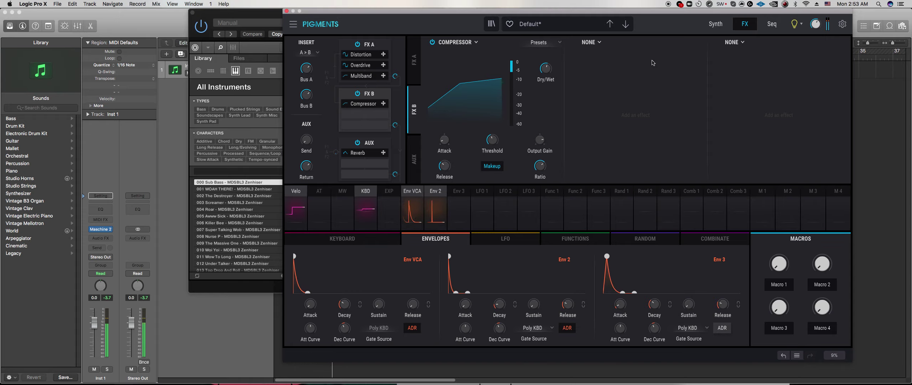
# Lower Filter 1's cutoff slightly on the synth page, and return to the effects page
pyautogui.click(719, 29)
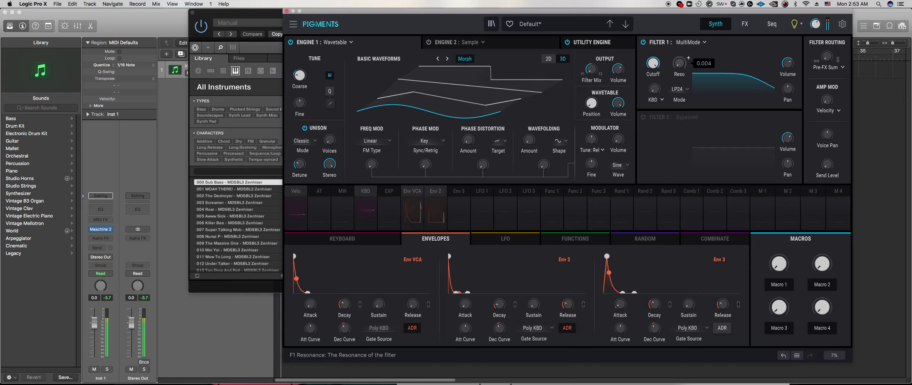
pyautogui.moveTo(653, 63)
pyautogui.mouseDown()
pyautogui.moveTo(653, 80)
pyautogui.moveTo(656, 52)
pyautogui.moveTo(653, 69)
pyautogui.mouseUp()
pyautogui.click(741, 31)
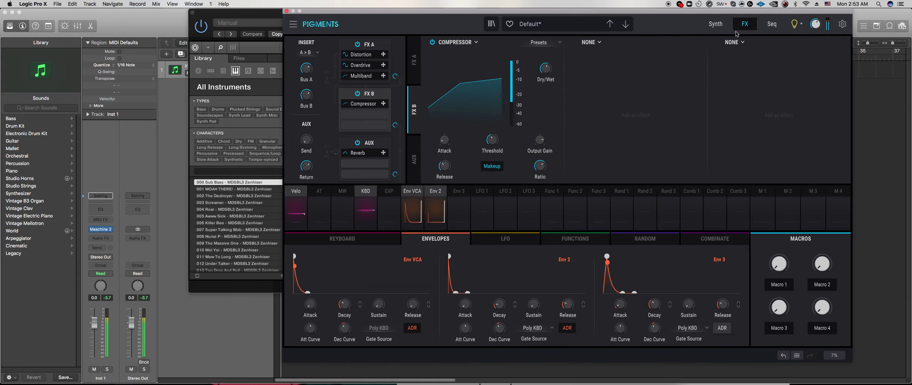
# Lower the Multiband's high-band below threshold, set its mid-band below ratio to 65.5 / 1 and readjust its amount
pyautogui.click(416, 73)
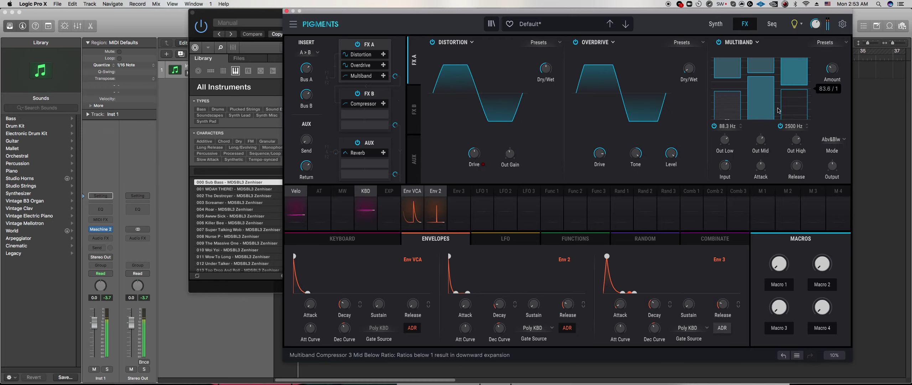
pyautogui.moveTo(795, 94)
pyautogui.mouseDown()
pyautogui.moveTo(796, 107)
pyautogui.moveTo(794, 99)
pyautogui.mouseUp()
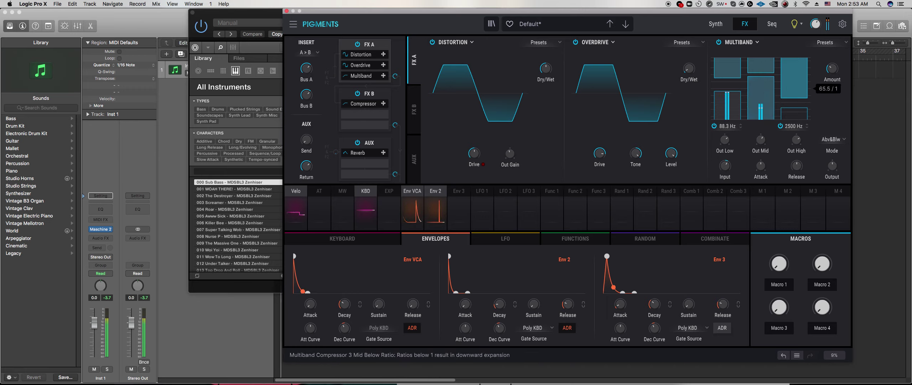
pyautogui.moveTo(832, 69); pyautogui.dragTo(832, 57)
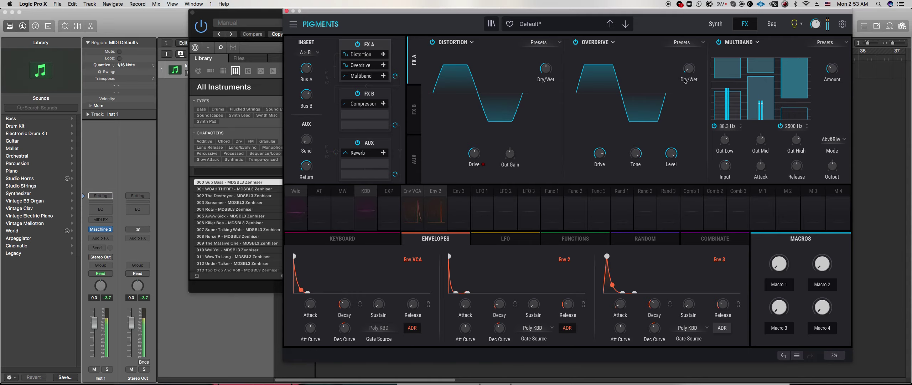
# Lower the Overdrive's level, readjust its dry/wet mix and reduce the Multiband's mid-band below ratio
pyautogui.moveTo(605, 156)
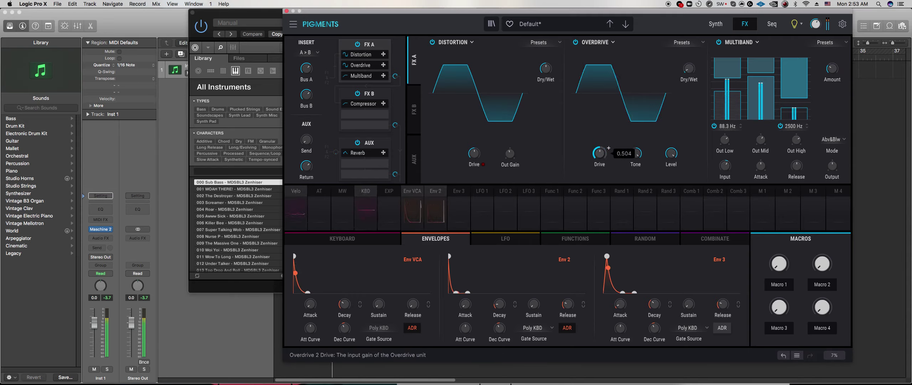
pyautogui.moveTo(672, 153)
pyautogui.moveTo(672, 153); pyautogui.dragTo(671, 189)
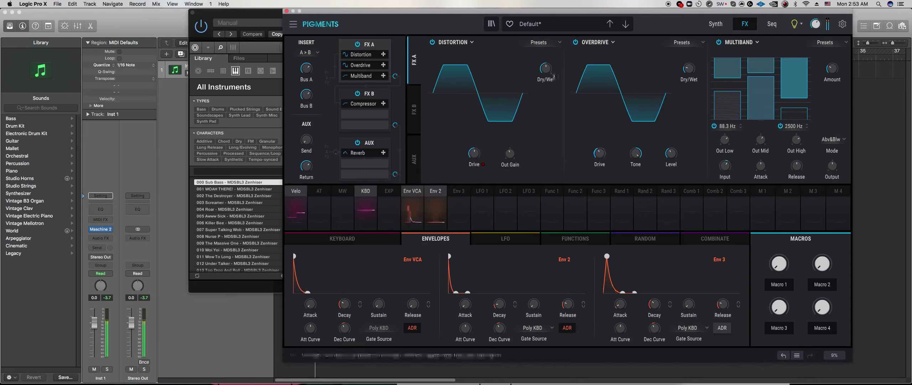
pyautogui.moveTo(546, 68)
pyautogui.moveTo(690, 70); pyautogui.dragTo(690, 78)
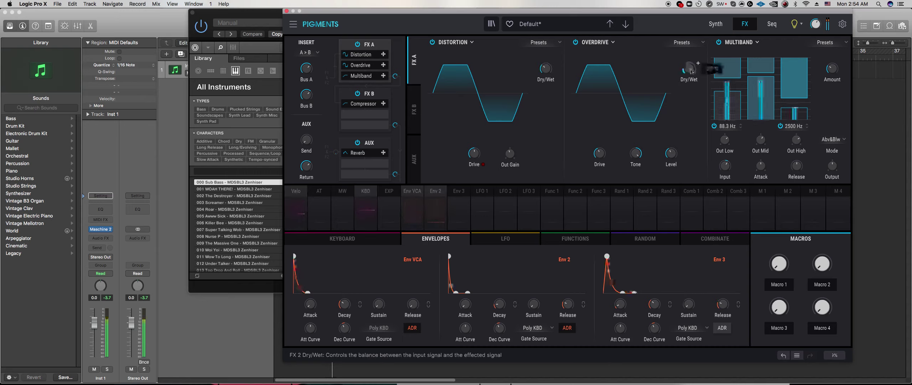
pyautogui.moveTo(764, 90); pyautogui.dragTo(764, 96)
pyautogui.moveTo(691, 70); pyautogui.dragTo(692, 63)
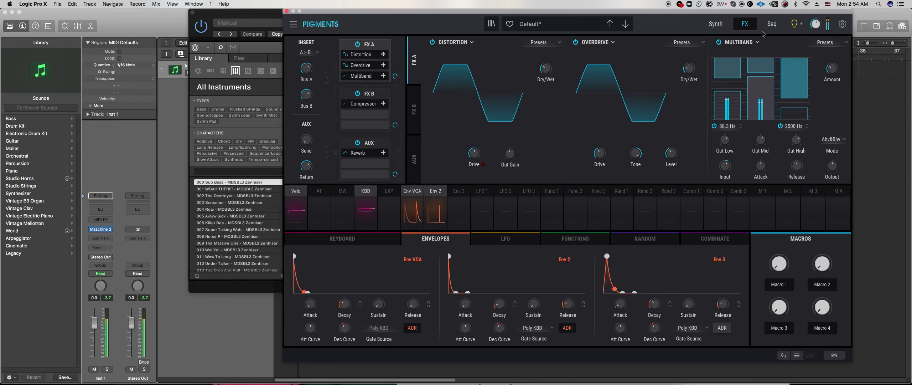
# Readjust the FX B Compressor's threshold, ratio and release, and set its dry/wet mix to 28 %
pyautogui.click(415, 113)
pyautogui.moveTo(492, 140); pyautogui.dragTo(492, 137)
pyautogui.moveTo(540, 166); pyautogui.dragTo(540, 171)
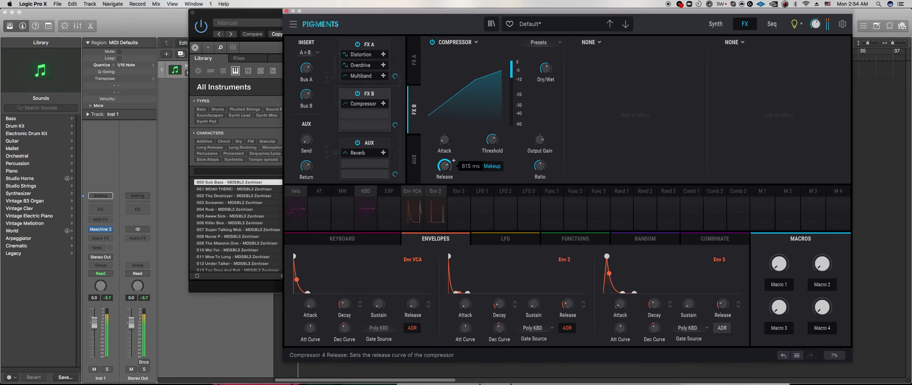
pyautogui.moveTo(444, 166); pyautogui.dragTo(444, 154)
pyautogui.moveTo(554, 63)
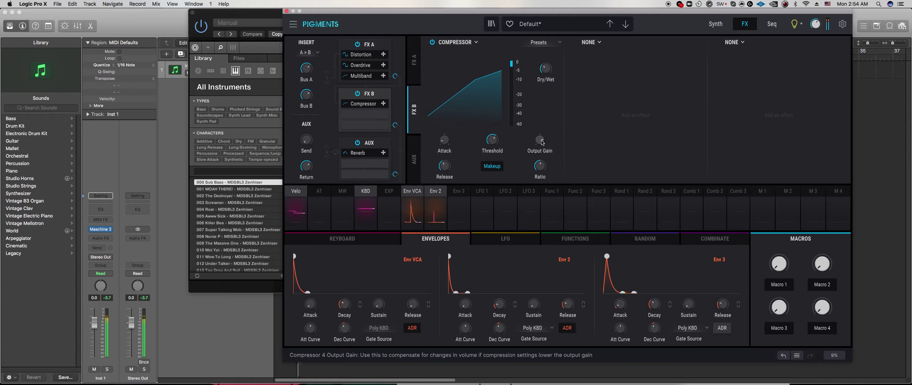
pyautogui.moveTo(546, 69); pyautogui.dragTo(545, 73)
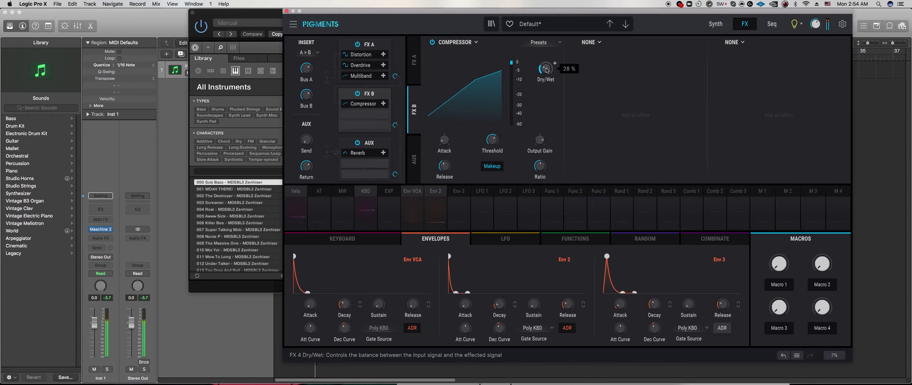
# Add a Multi Filter as the second FX B effect and set the Compressor's dry/wet mix to 37 %
pyautogui.click(268, 289)
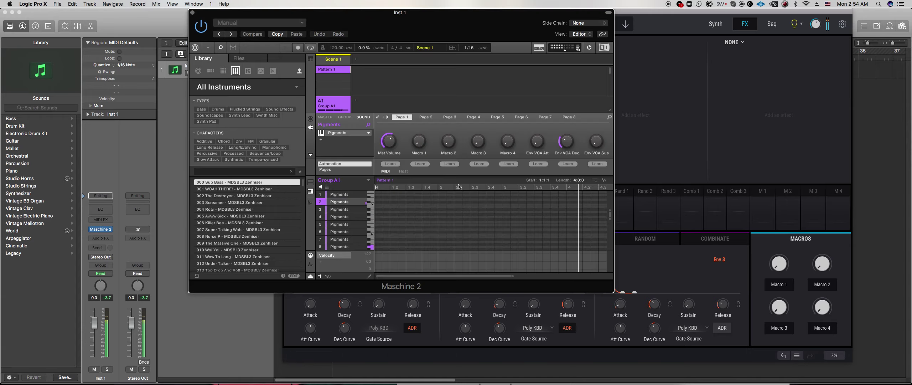
pyautogui.click(676, 23)
pyautogui.click(592, 42)
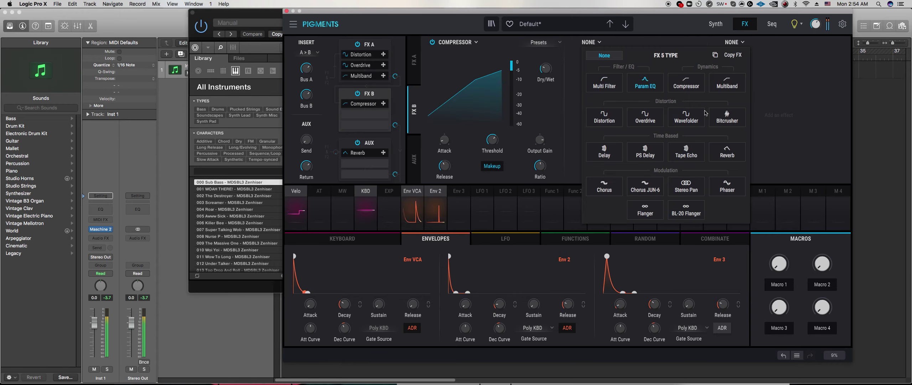
pyautogui.click(616, 85)
pyautogui.moveTo(546, 68); pyautogui.dragTo(546, 69)
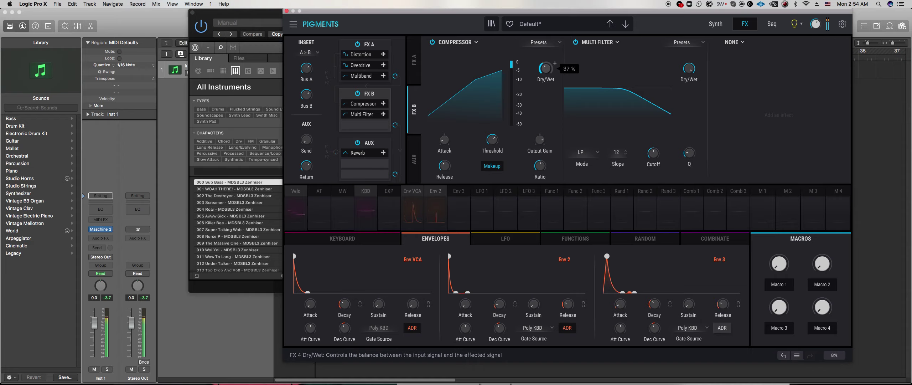
# Set the low-pass Multi Filter to a slope of 36 with minimal Q and a cutoff of about 5111 Hz
pyautogui.moveTo(662, 148)
pyautogui.moveTo(654, 153); pyautogui.dragTo(624, 125)
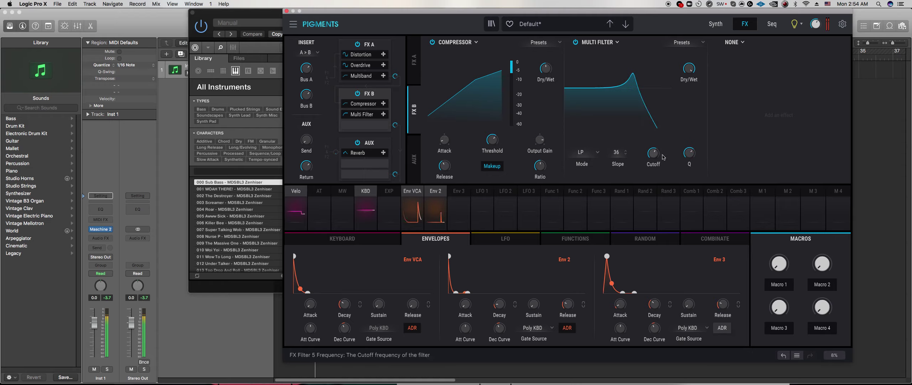
pyautogui.doubleClick(687, 153)
pyautogui.scroll(5, 653, 155)
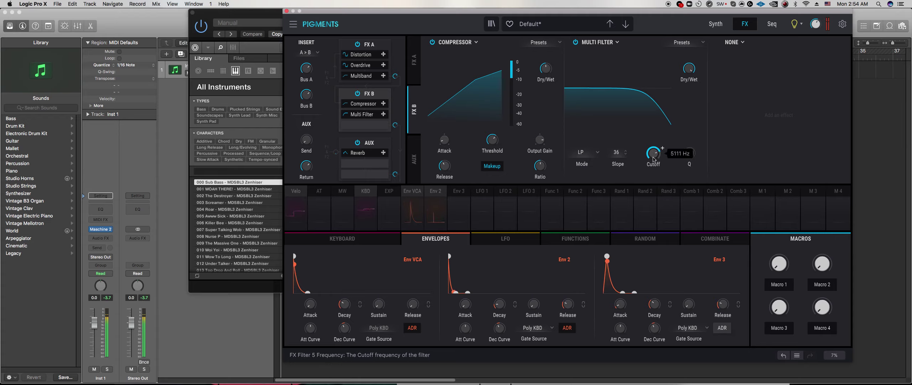
pyautogui.scroll(2, 657, 164)
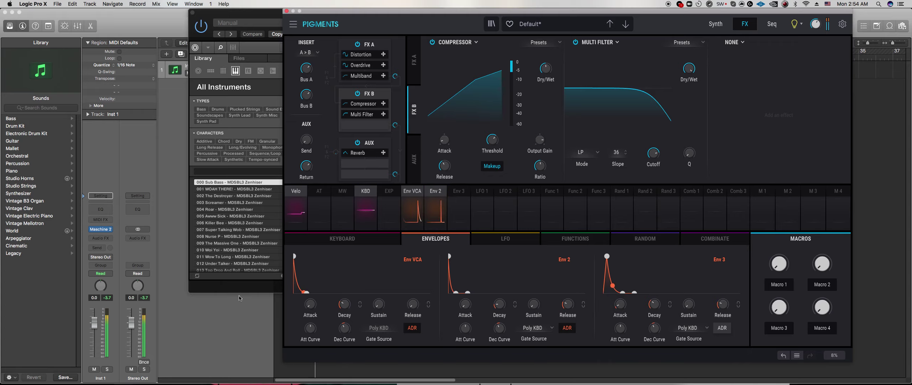
pyautogui.click(253, 286)
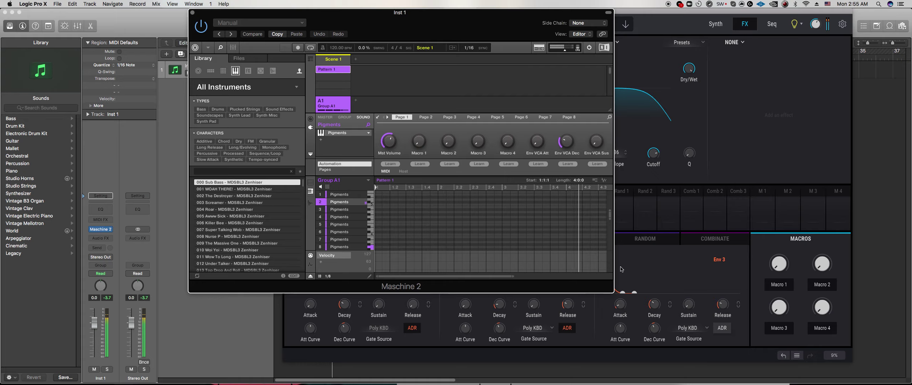
pyautogui.click(655, 160)
pyautogui.click(655, 159)
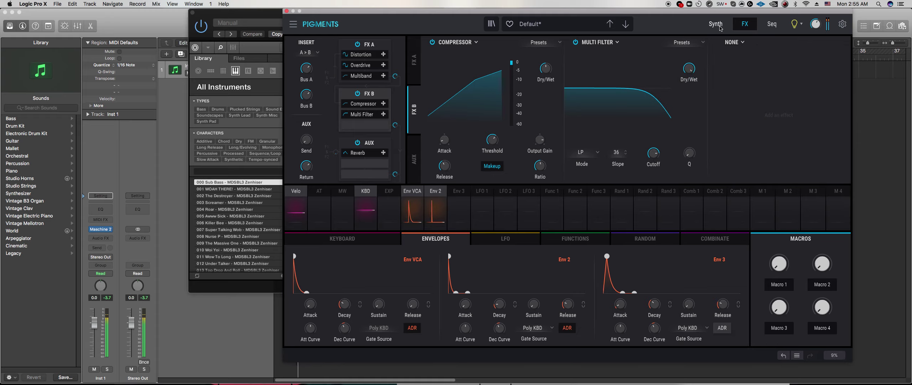
# Set the high-band above ratio of the FX A Multiband to 3.02 / 1
pyautogui.click(419, 81)
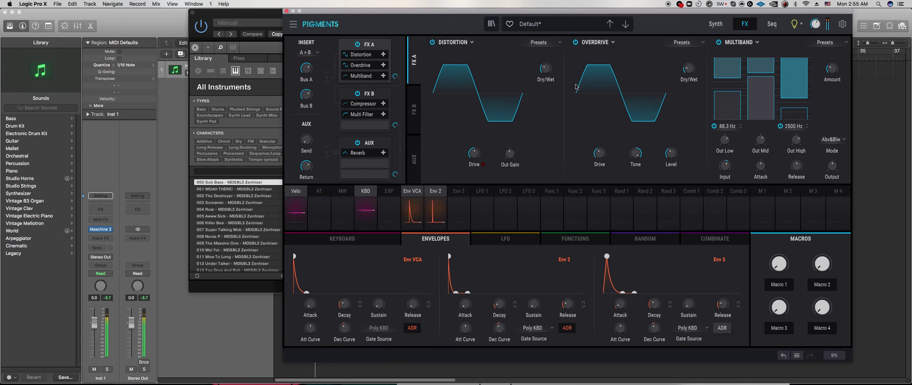
pyautogui.moveTo(554, 63)
pyautogui.moveTo(698, 63)
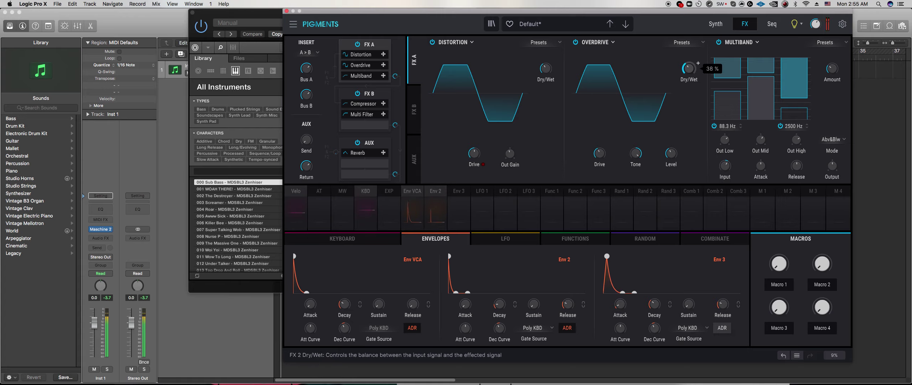
pyautogui.moveTo(795, 91)
pyautogui.moveTo(794, 91); pyautogui.dragTo(794, 114)
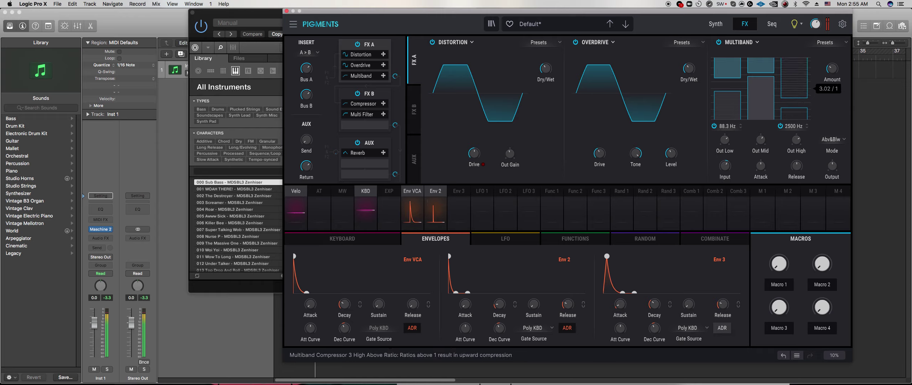
# Raise the Multiband's release, adjust its high-band output, set its upper crossover to 4088 Hz and the Overdrive's dry/wet mix to 34 %
pyautogui.moveTo(796, 170)
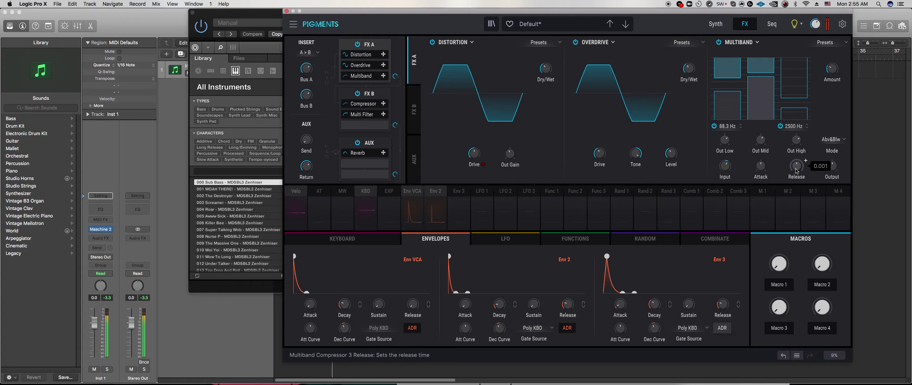
pyautogui.moveTo(798, 168); pyautogui.dragTo(797, 158)
pyautogui.moveTo(797, 141)
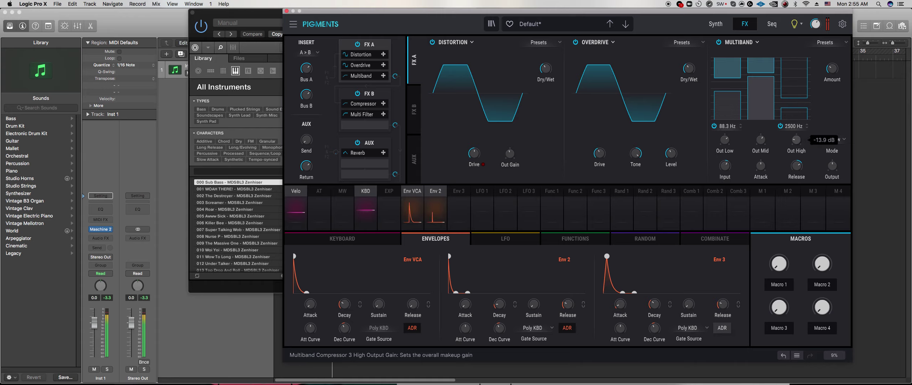
pyautogui.moveTo(797, 107)
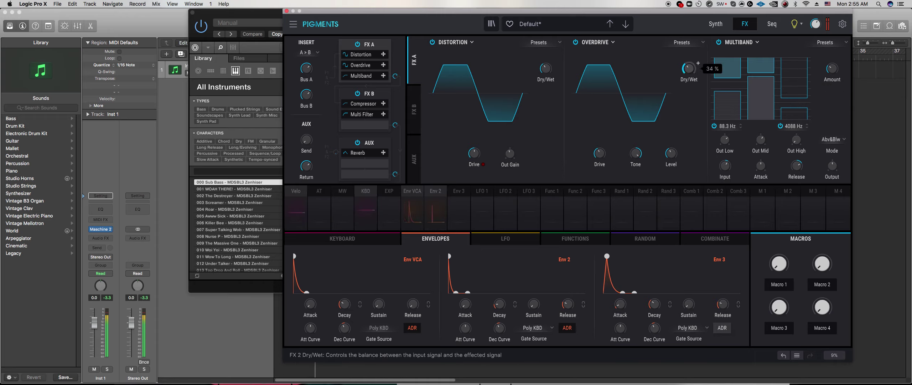
# Try longer release and sustain settings on Env VCA, and readjust its decay and release for a plucky shape
pyautogui.moveTo(349, 301)
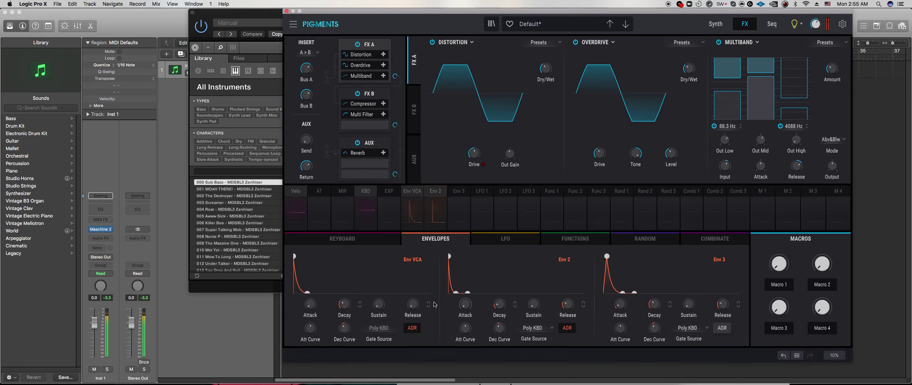
pyautogui.moveTo(379, 305)
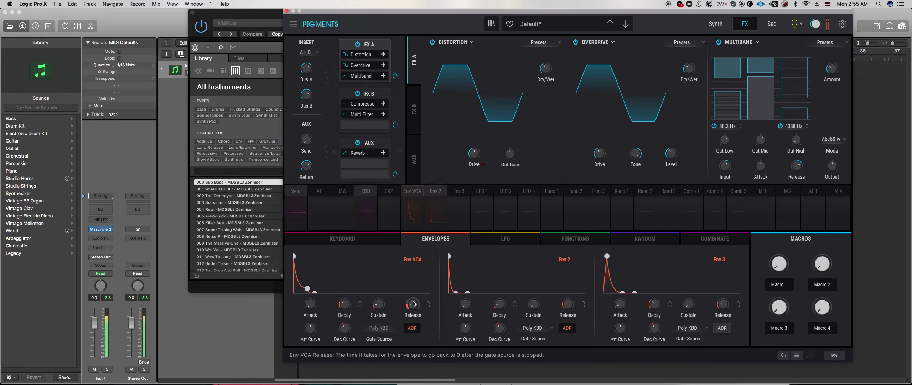
pyautogui.moveTo(412, 306); pyautogui.dragTo(412, 300)
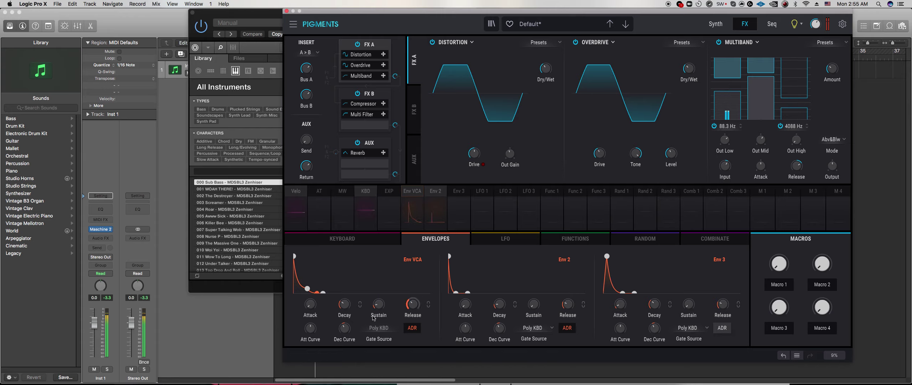
pyautogui.moveTo(343, 304); pyautogui.dragTo(414, 335)
pyautogui.moveTo(345, 308); pyautogui.dragTo(345, 304)
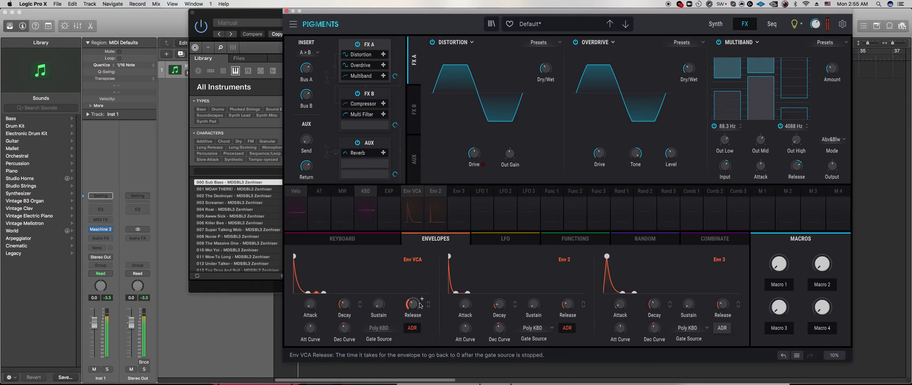
pyautogui.moveTo(344, 304); pyautogui.dragTo(344, 307)
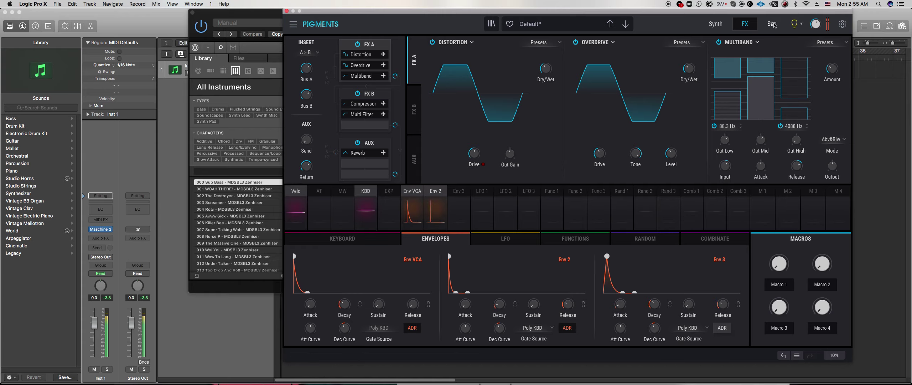
# Fine-tune the Multiband amount in FX A and the FX B Compressor, and set the master volume to -14.1 dB
pyautogui.moveTo(833, 67); pyautogui.dragTo(832, 67)
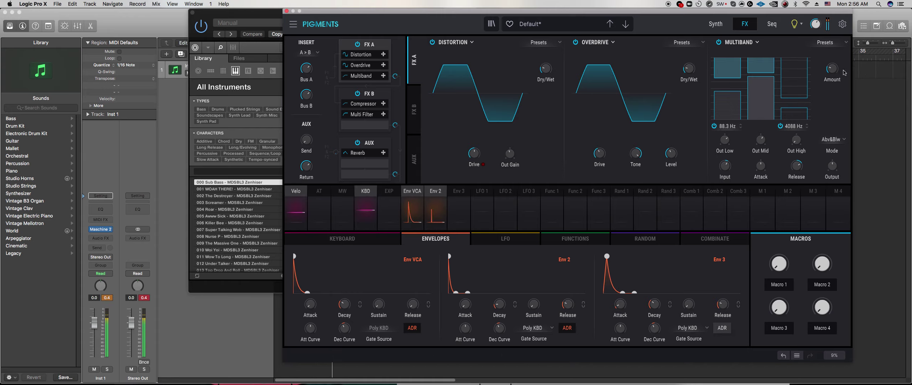
pyautogui.click(415, 110)
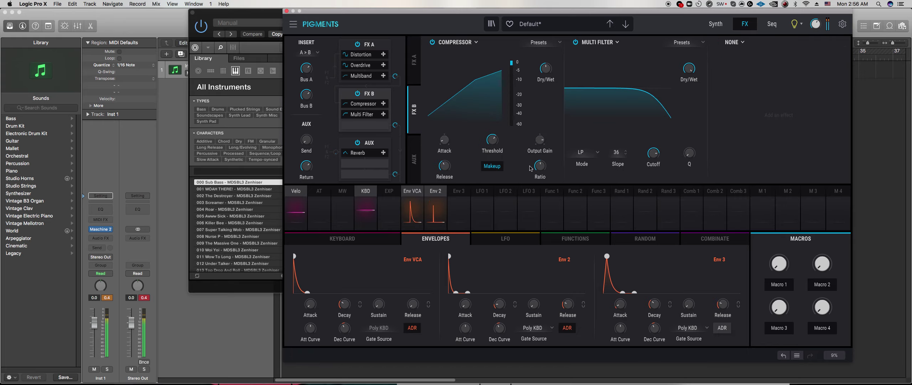
pyautogui.moveTo(492, 140); pyautogui.dragTo(539, 138)
pyautogui.moveTo(554, 63)
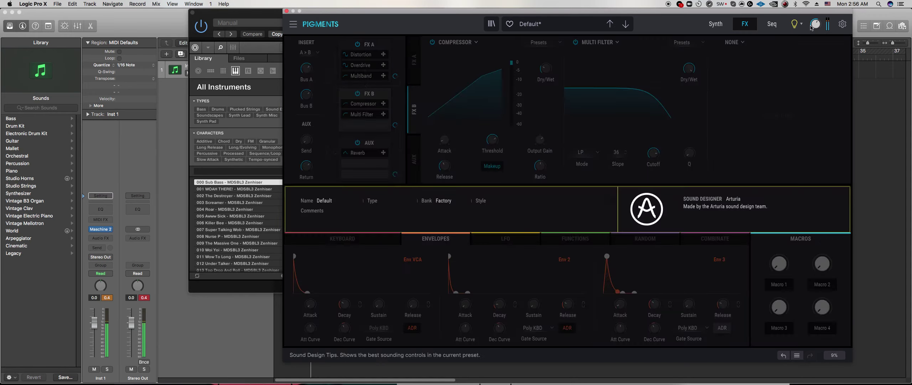
pyautogui.moveTo(816, 26); pyautogui.dragTo(816, 27)
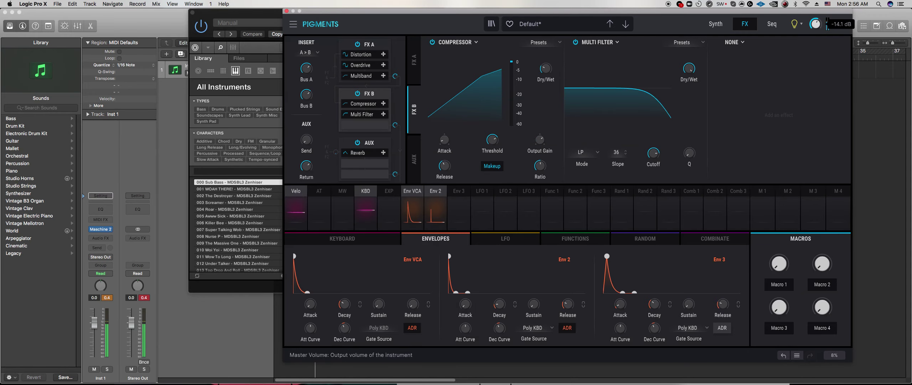
pyautogui.moveTo(554, 63)
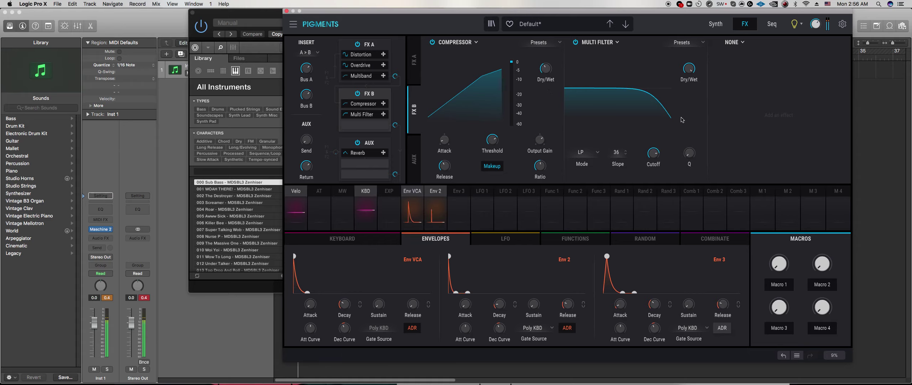
# Readjust the cutoff of the Multi Filter in FX B
pyautogui.moveTo(653, 153)
pyautogui.mouseDown()
pyautogui.moveTo(653, 142)
pyautogui.moveTo(663, 156)
pyautogui.mouseUp()
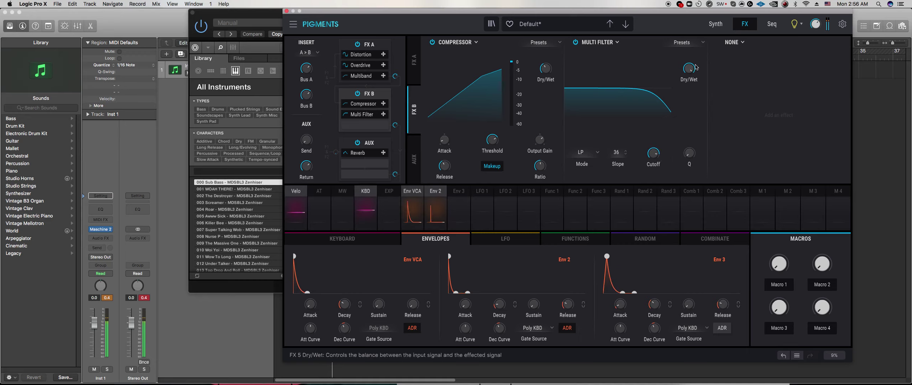
pyautogui.click(729, 43)
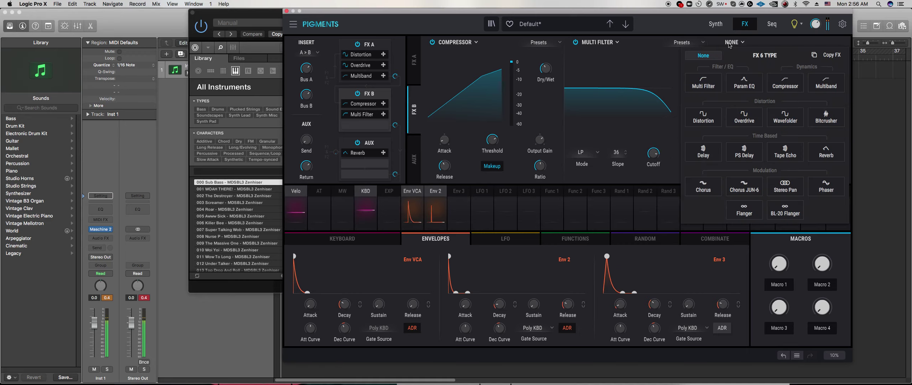
pyautogui.click(756, 43)
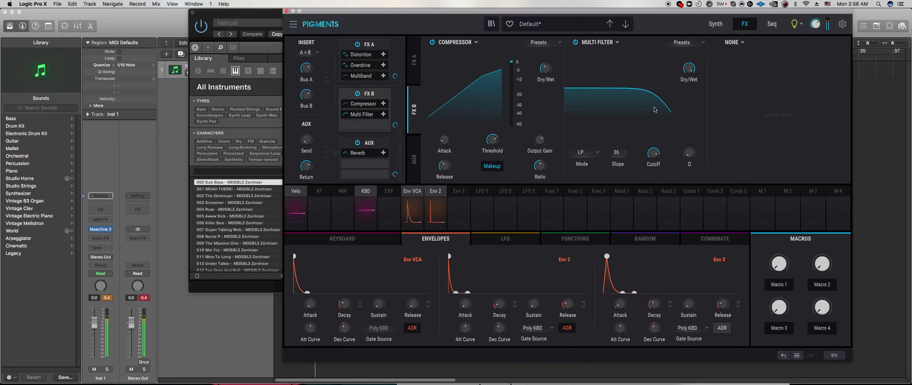
# Return to Maschine and record repeated notes for sound 2 across the four bars of Pattern 1
pyautogui.click(250, 163)
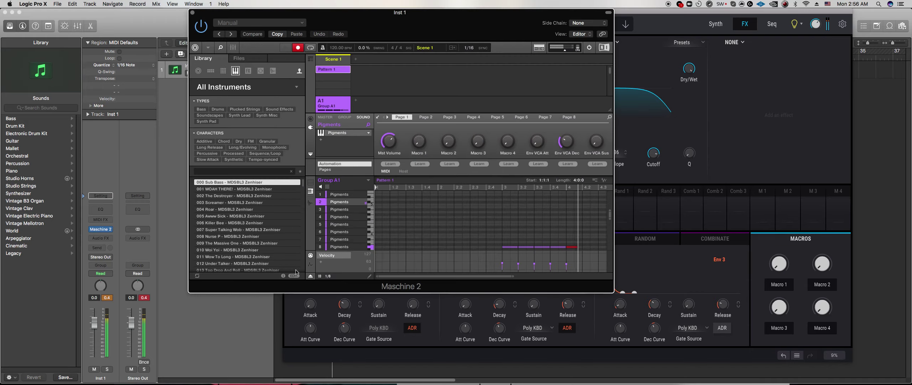
pyautogui.moveTo(514, 279); pyautogui.dragTo(535, 280)
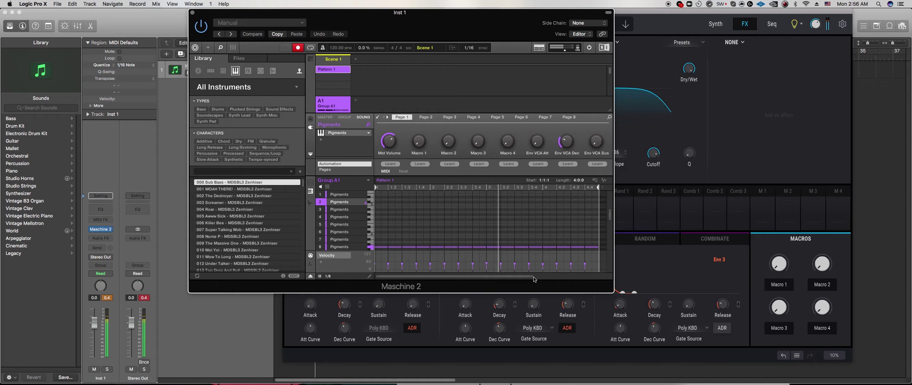
pyautogui.press('r')
pyautogui.moveTo(389, 141); pyautogui.dragTo(388, 133)
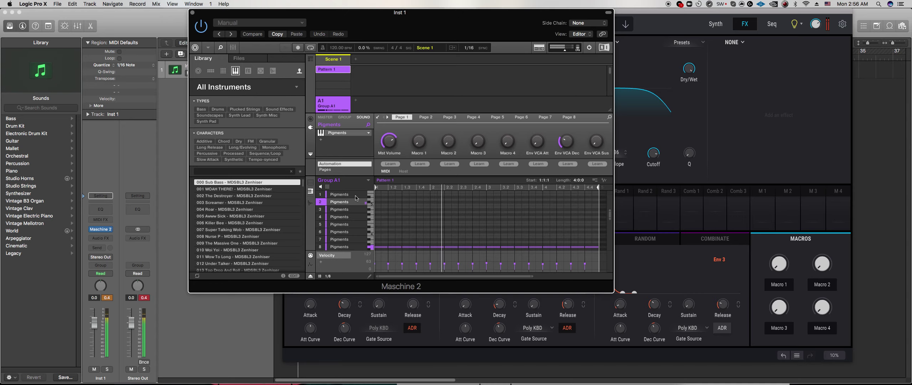
# Open the Pigments instance on sound 1 and bypass the PS Delay and Delay effects in FX B
pyautogui.click(354, 195)
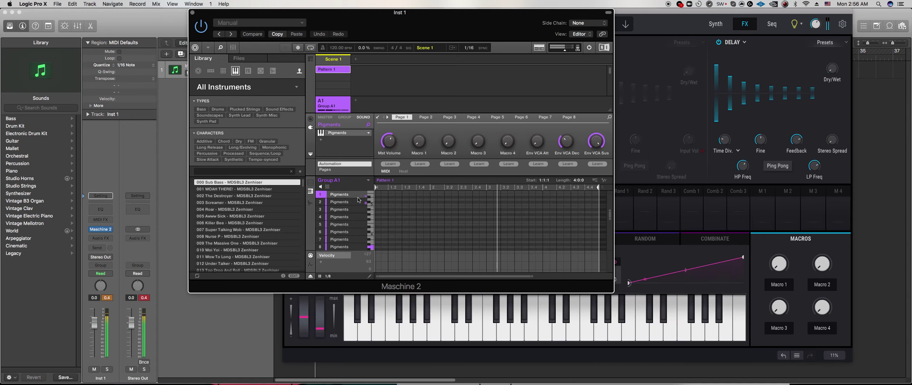
pyautogui.click(378, 117)
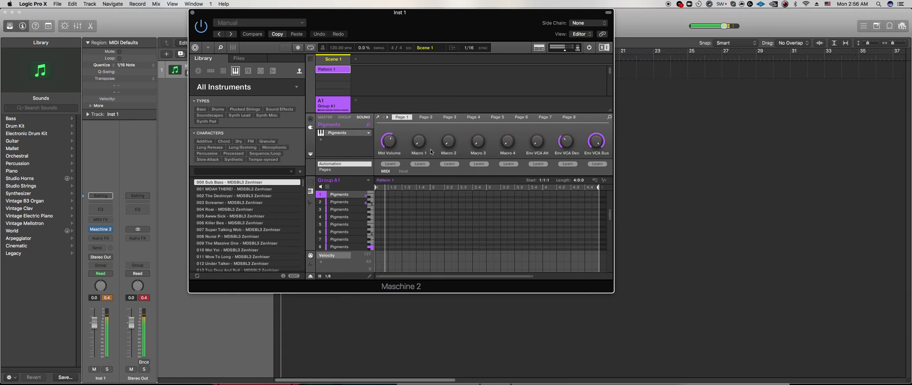
pyautogui.click(377, 117)
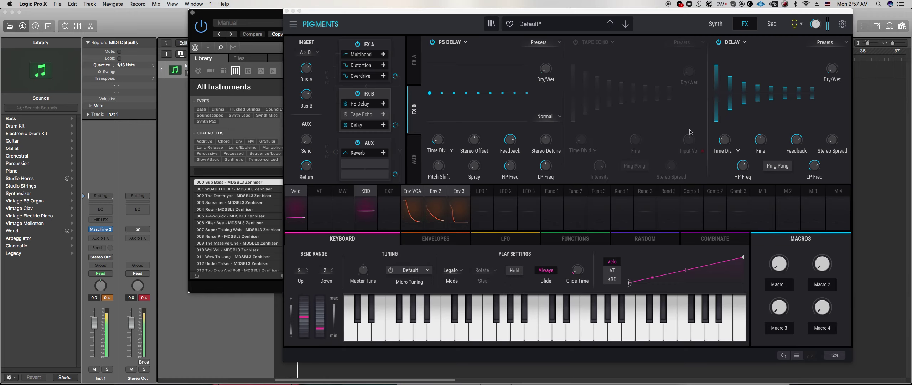
pyautogui.click(442, 44)
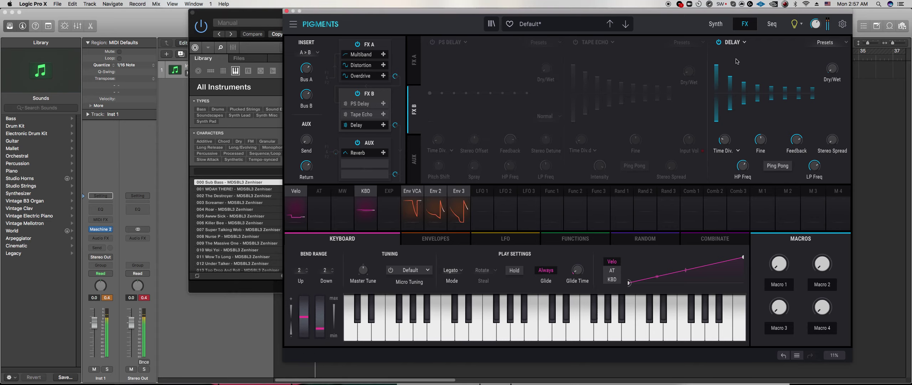
pyautogui.click(719, 42)
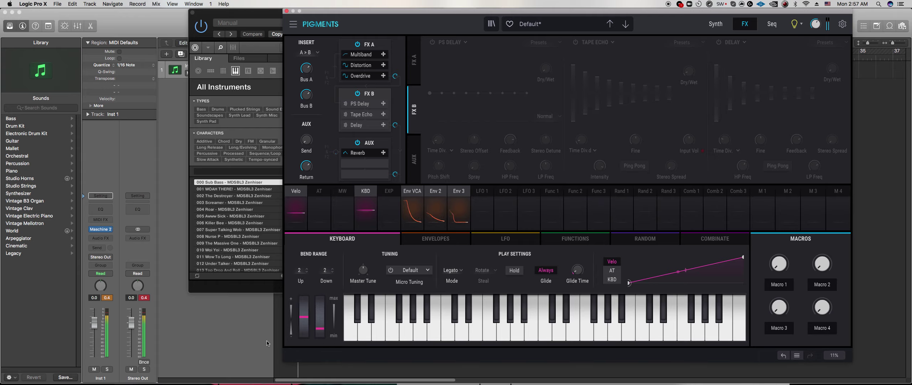
# Shorten Pattern 1 in Maschine to a length of 1:0:0 and open the Pigments instance on sound 3
pyautogui.click(263, 291)
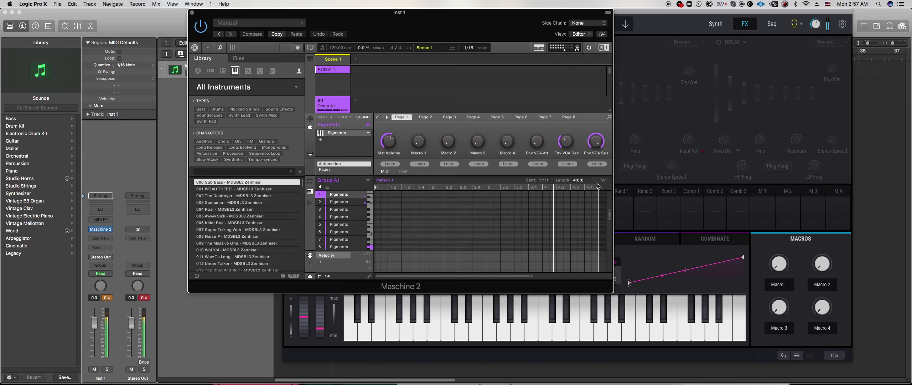
pyautogui.moveTo(578, 180); pyautogui.dragTo(578, 199)
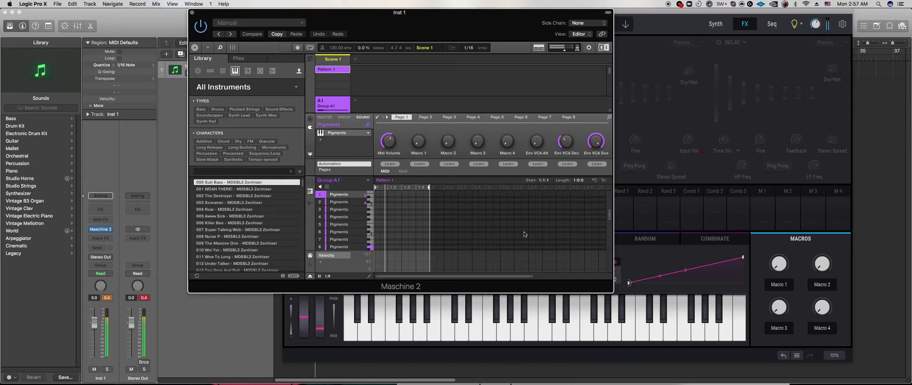
pyautogui.click(345, 210)
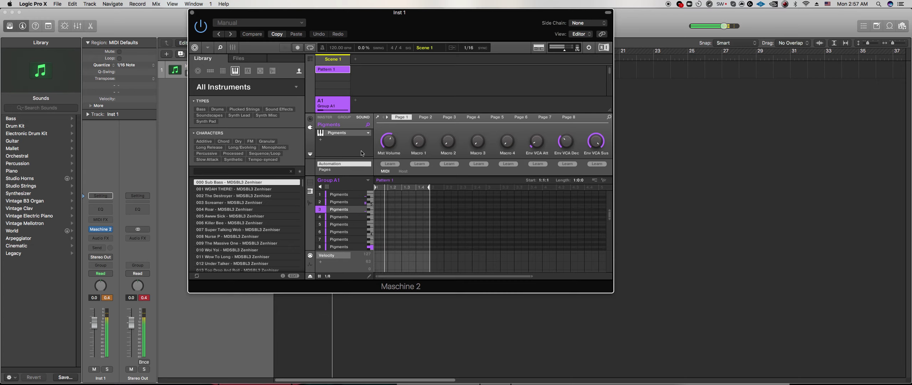
pyautogui.click(378, 117)
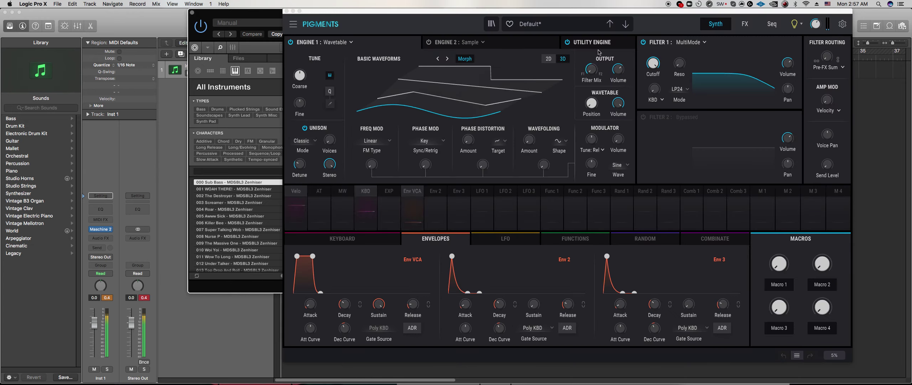
# Enable Noise 1 in the Utility Engine with the Atmos sample After the Fire and keyboard tracking, and shorten the Env VCA attack
pyautogui.click(618, 47)
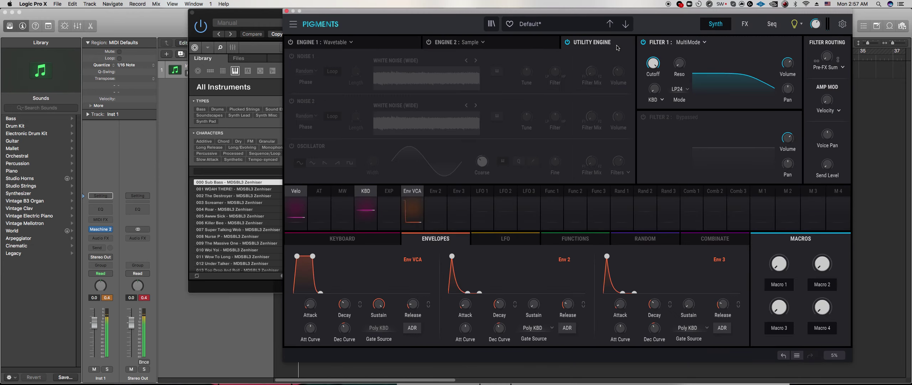
pyautogui.click(292, 56)
pyautogui.click(399, 68)
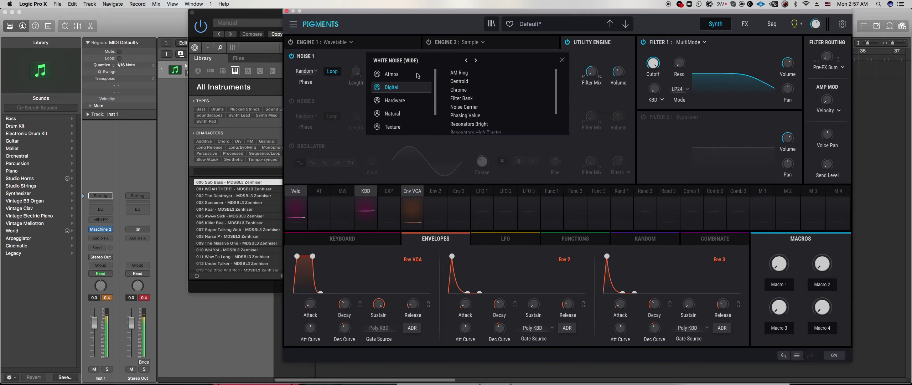
pyautogui.click(480, 73)
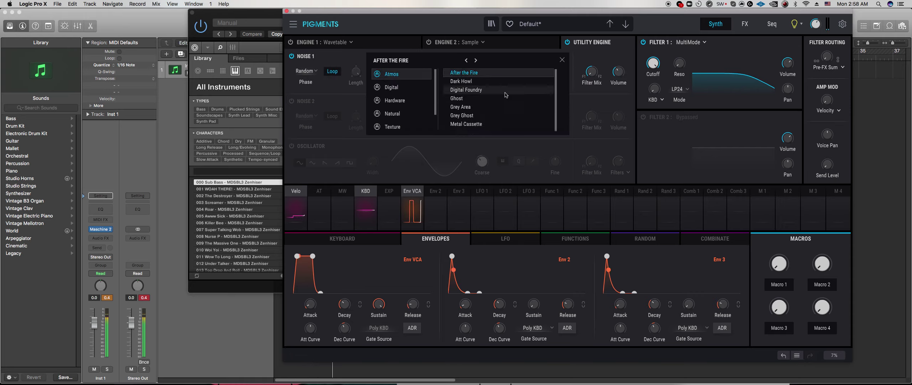
pyautogui.click(562, 59)
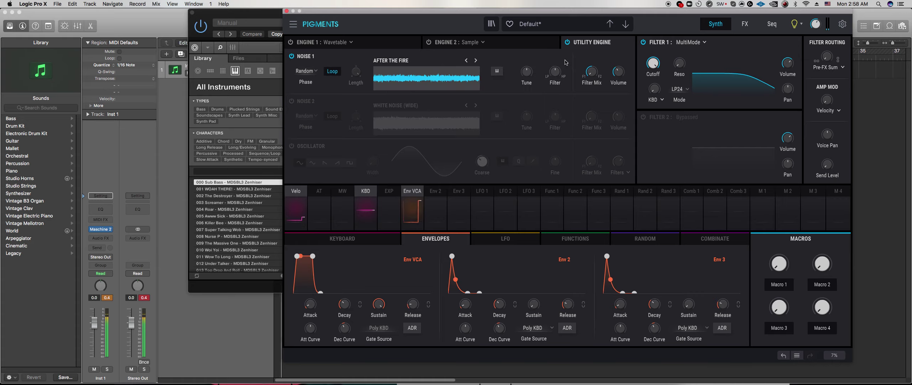
pyautogui.click(496, 73)
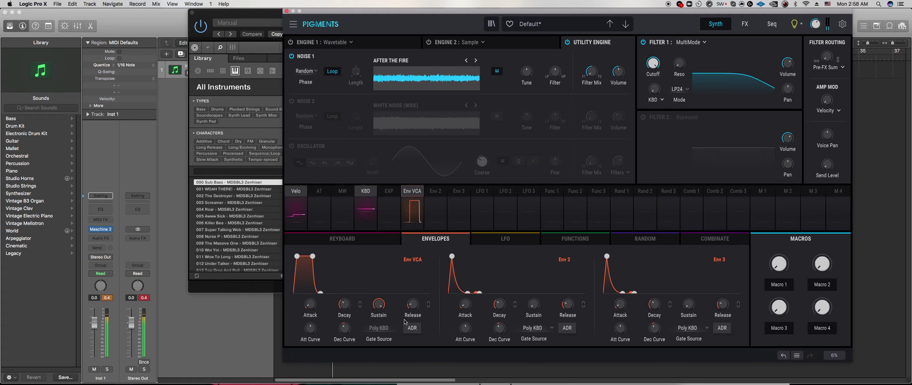
pyautogui.moveTo(309, 301); pyautogui.dragTo(308, 305)
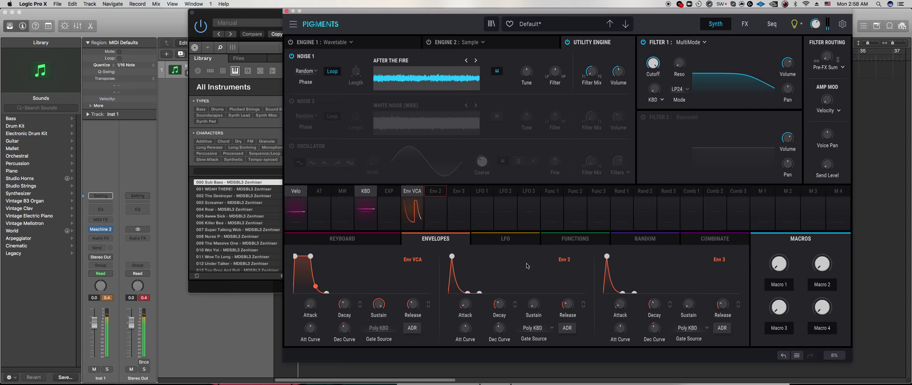
# Replace FX A's Delay with Distortion and its Reverb with Overdrive, and set the Overdrive's drive to 0.180
pyautogui.click(745, 24)
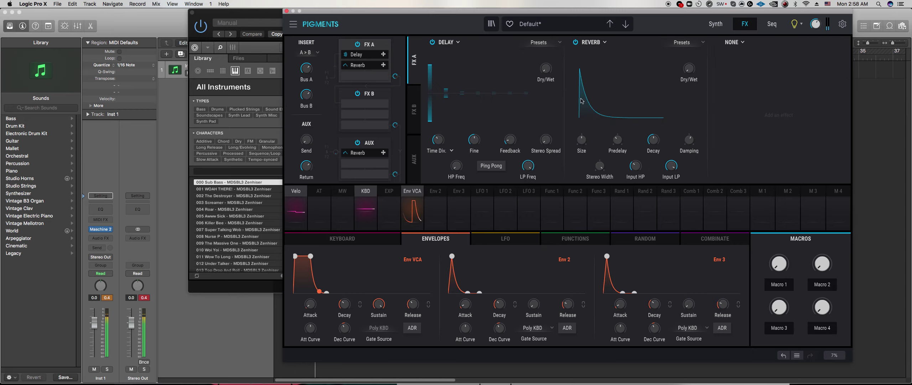
pyautogui.click(450, 42)
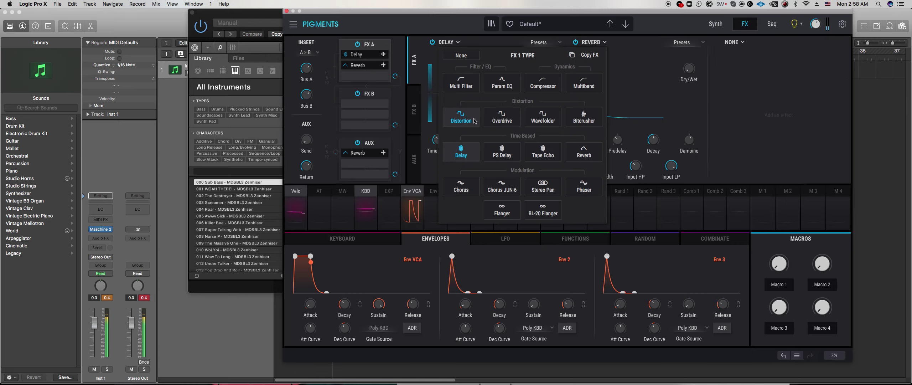
pyautogui.click(461, 116)
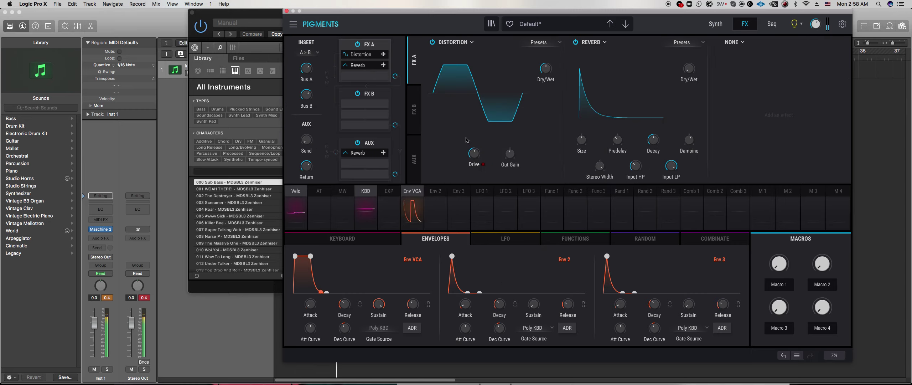
pyautogui.click(592, 42)
pyautogui.click(651, 125)
pyautogui.moveTo(599, 154); pyautogui.dragTo(600, 143)
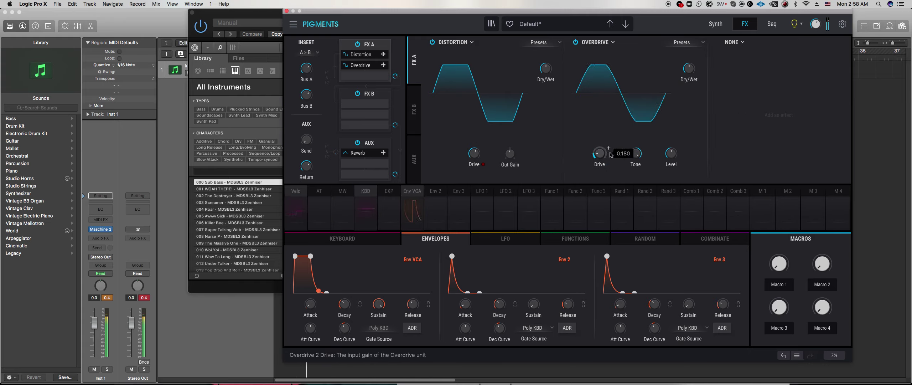
pyautogui.click(736, 45)
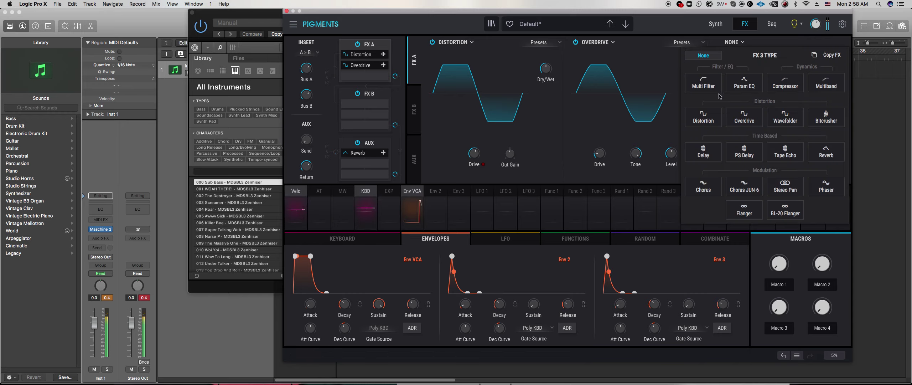
# Adjust the Noise 1 filter and Filter 1's resonance, shorten the Env VCA attack and set its release to 798 ms
pyautogui.click(715, 24)
pyautogui.moveTo(555, 71); pyautogui.dragTo(555, 66)
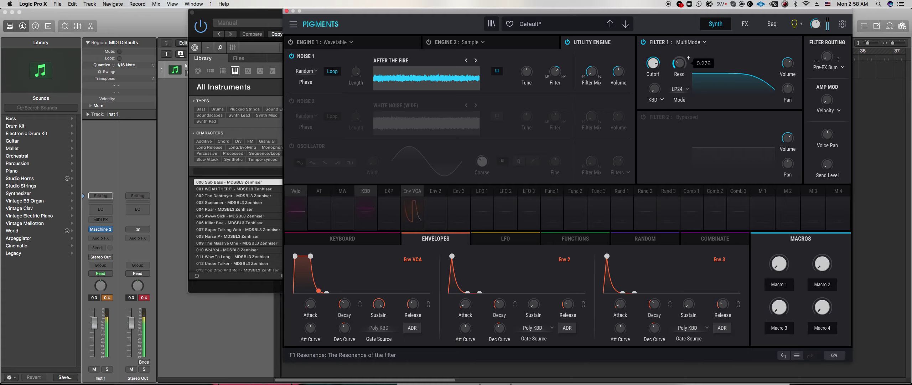
pyautogui.moveTo(311, 304); pyautogui.dragTo(311, 310)
pyautogui.moveTo(418, 313); pyautogui.dragTo(418, 307)
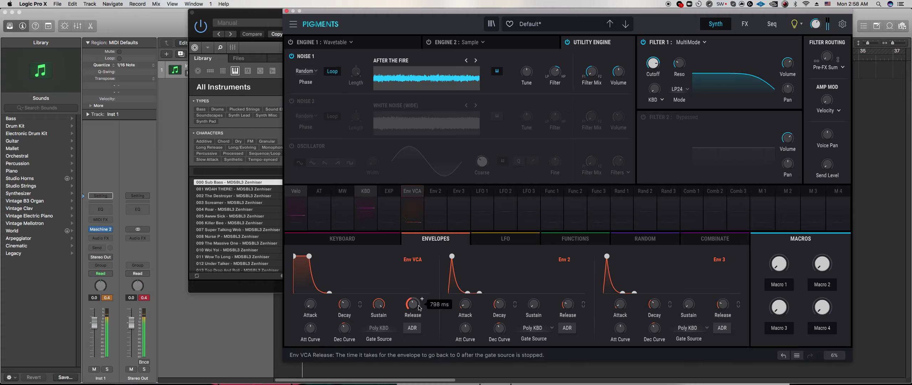
# Route Function 1 to the Noise 1 volume with a modulation amount of 0.52
pyautogui.click(558, 238)
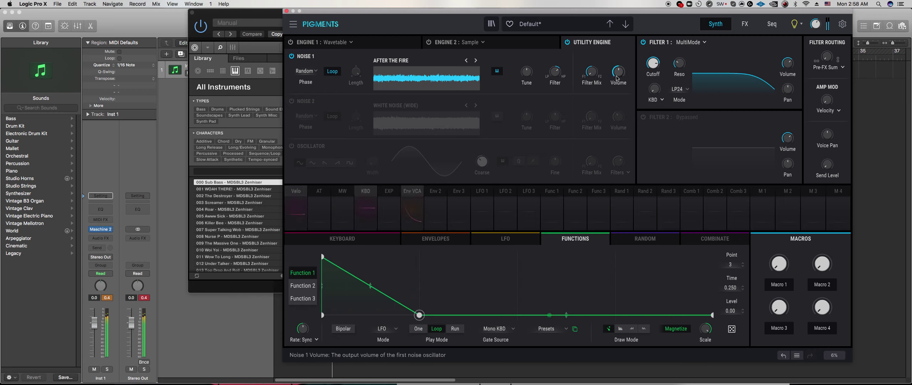
pyautogui.moveTo(618, 72)
pyautogui.mouseDown()
pyautogui.moveTo(618, 93)
pyautogui.moveTo(611, 70)
pyautogui.mouseUp()
pyautogui.click(552, 194)
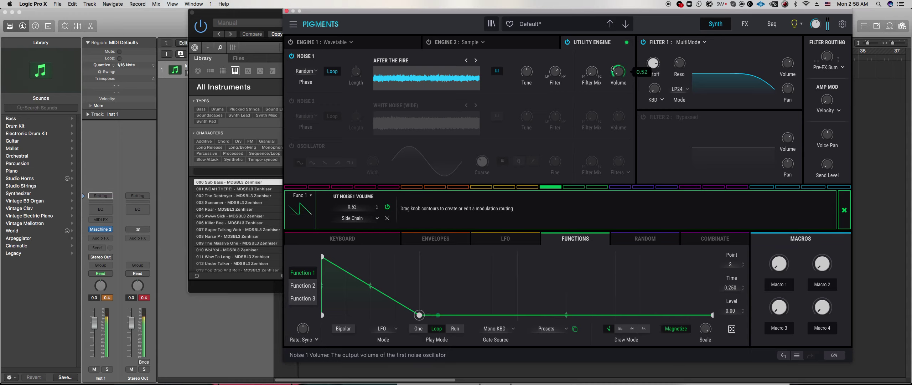
# Shape the first half of Function 1 into alternating peaks and valleys, ending on a peak at time 0.500, level 0.835
pyautogui.moveTo(348, 272); pyautogui.dragTo(370, 282)
pyautogui.click(323, 256)
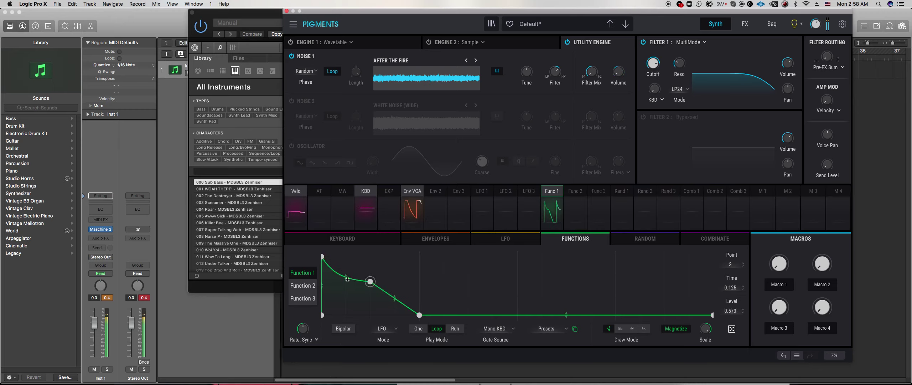
pyautogui.click(347, 264)
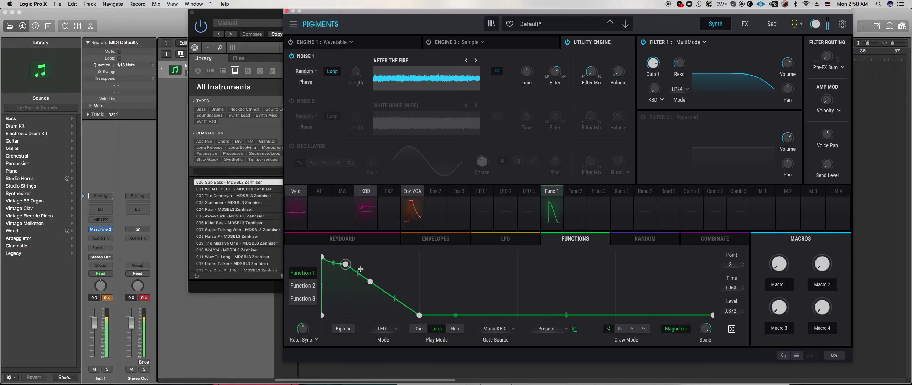
pyautogui.moveTo(419, 285); pyautogui.dragTo(419, 267)
pyautogui.click(444, 288)
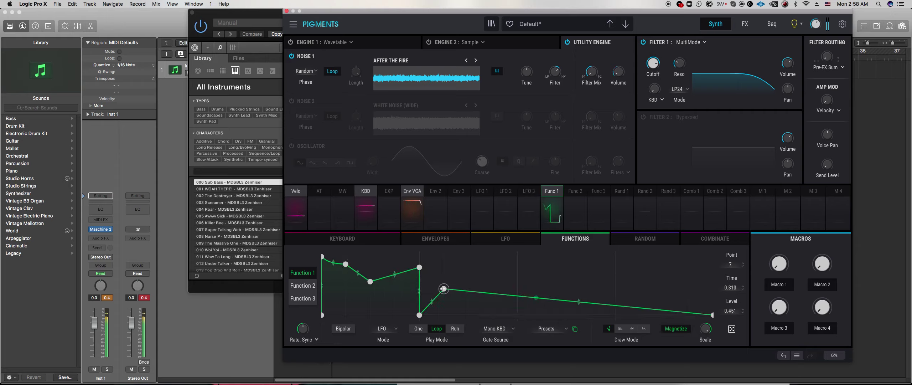
pyautogui.click(468, 270)
pyautogui.click(517, 315)
pyautogui.click(517, 272)
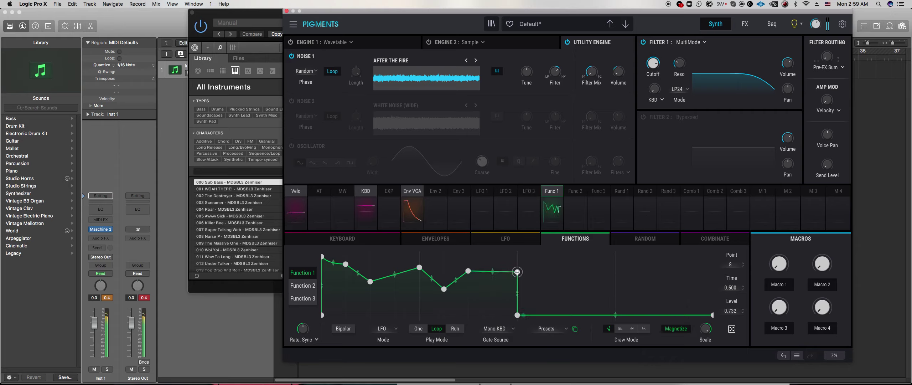
pyautogui.moveTo(517, 272); pyautogui.dragTo(518, 266)
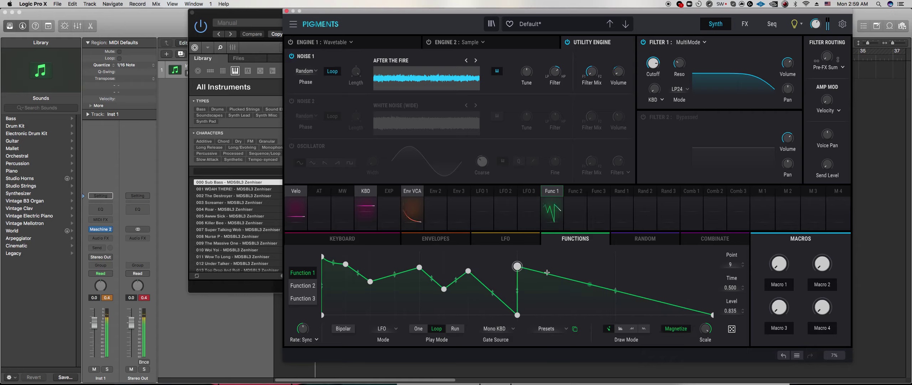
# Extend Function 1's zigzag across the second half with alternating peaks and valleys, including a valley at time 0.896, level 0.555
pyautogui.moveTo(517, 314); pyautogui.dragTo(493, 291)
pyautogui.click(590, 267)
pyautogui.click(560, 280)
pyautogui.click(639, 272)
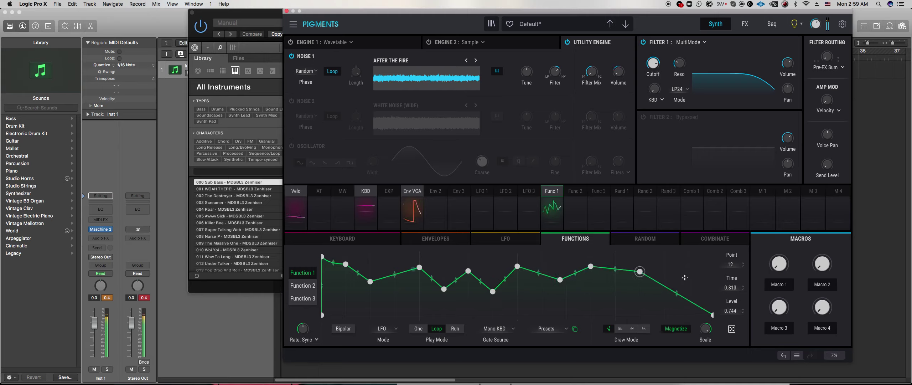
pyautogui.click(695, 271)
pyautogui.click(615, 283)
pyautogui.click(673, 282)
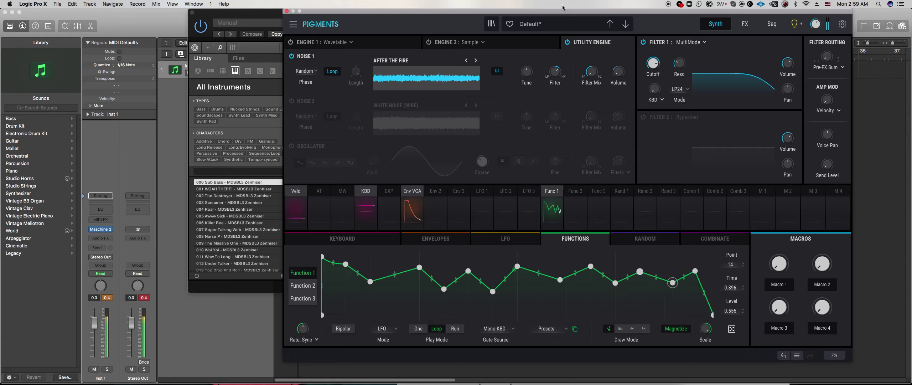
# Adjust the Noise 1 tuning and refine Function 1's early points, with a valley at 0.125, level 0.524, and a peak at 0.411, level 0.848
pyautogui.moveTo(527, 72)
pyautogui.mouseDown()
pyautogui.moveTo(527, 61)
pyautogui.moveTo(529, 89)
pyautogui.moveTo(528, 75)
pyautogui.mouseUp()
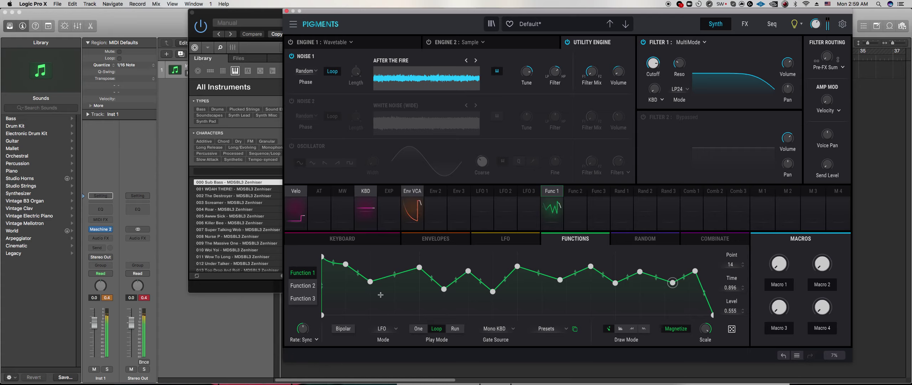
pyautogui.moveTo(370, 281); pyautogui.dragTo(395, 290)
pyautogui.moveTo(419, 268); pyautogui.dragTo(420, 259)
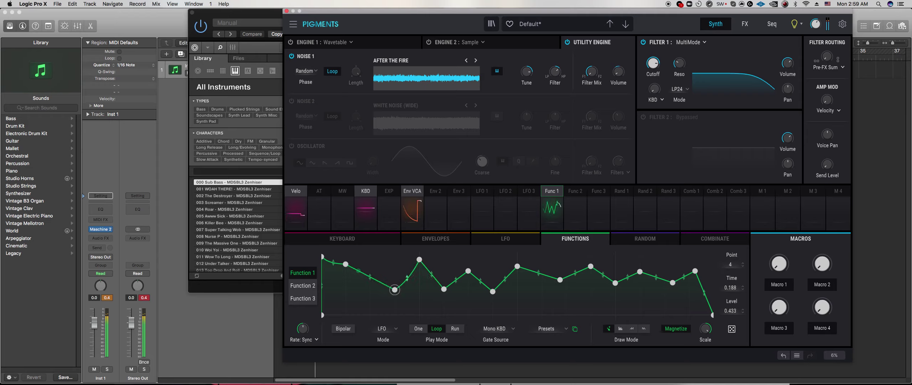
pyautogui.moveTo(395, 289); pyautogui.dragTo(370, 285)
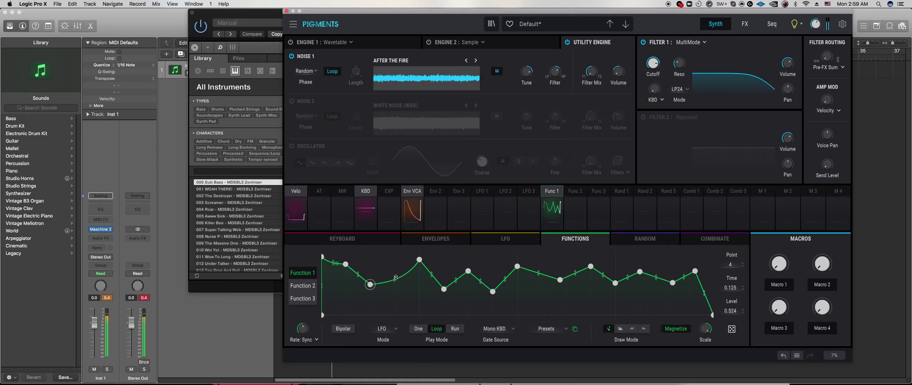
pyautogui.moveTo(419, 259); pyautogui.dragTo(419, 257)
pyautogui.click(468, 271)
pyautogui.moveTo(466, 271); pyautogui.dragTo(483, 267)
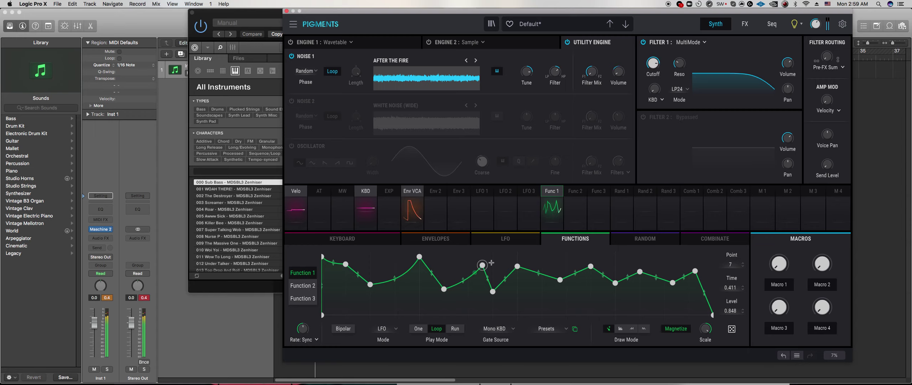
# Add a Delay as the third FX A effect, adjust its time division and enable Ping Pong
pyautogui.click(745, 24)
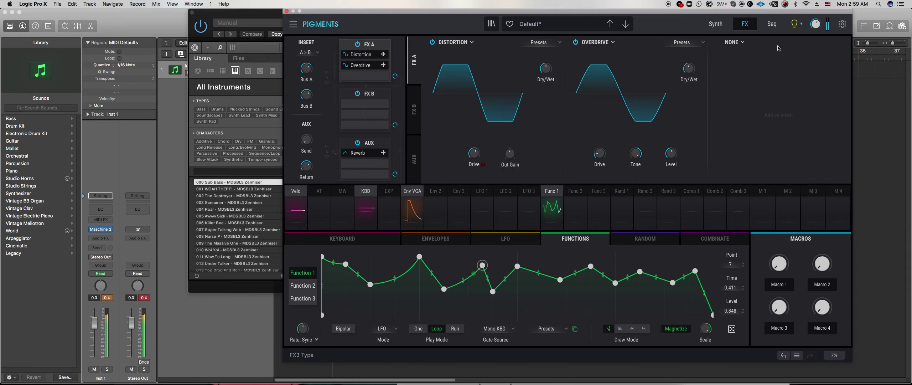
pyautogui.click(740, 43)
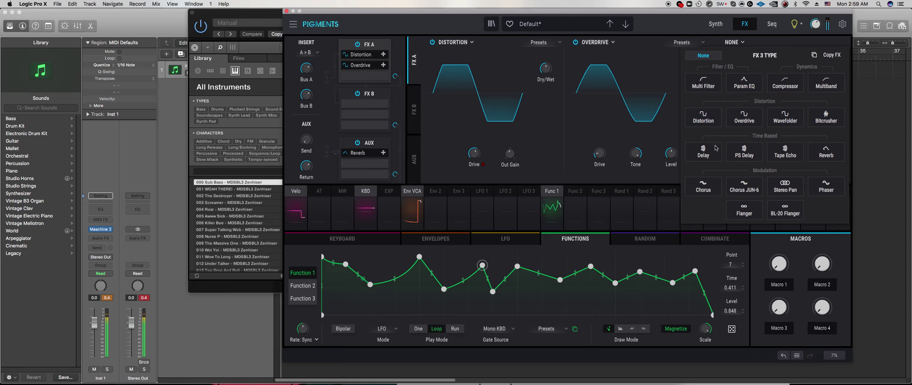
pyautogui.click(707, 156)
pyautogui.moveTo(729, 142)
pyautogui.moveTo(729, 142); pyautogui.dragTo(718, 139)
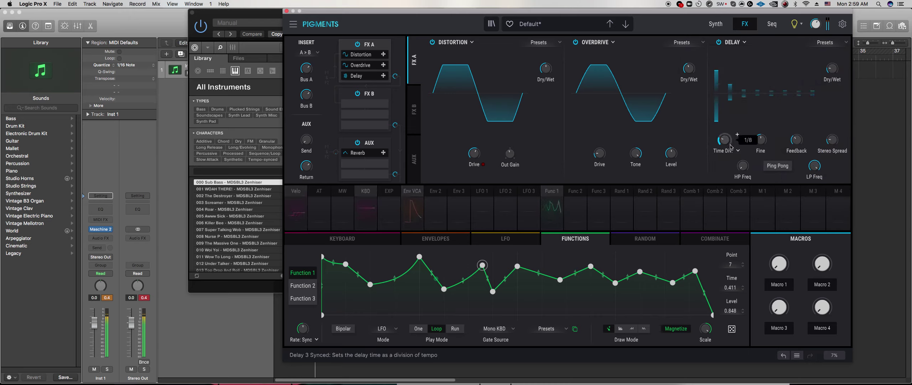
pyautogui.moveTo(796, 139)
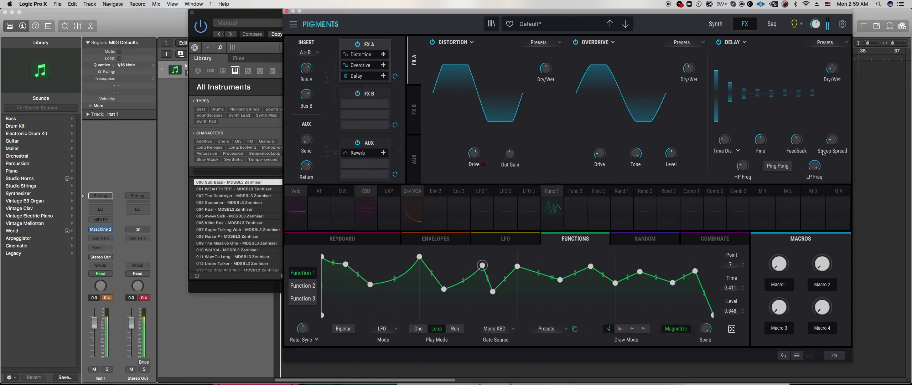
pyautogui.click(778, 166)
pyautogui.moveTo(831, 72)
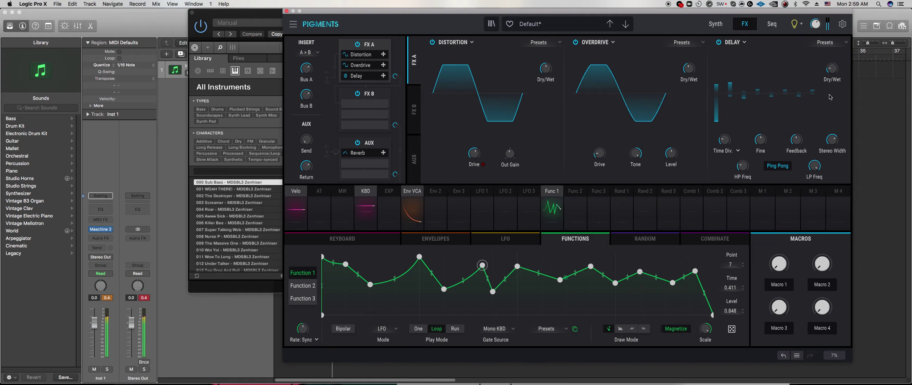
# Reshape the first half of Function 1 into a sawtooth with vertical jumps at times 0.125, 0.250, 0.375 and 0.500
pyautogui.click(394, 262)
pyautogui.moveTo(400, 276); pyautogui.dragTo(419, 292)
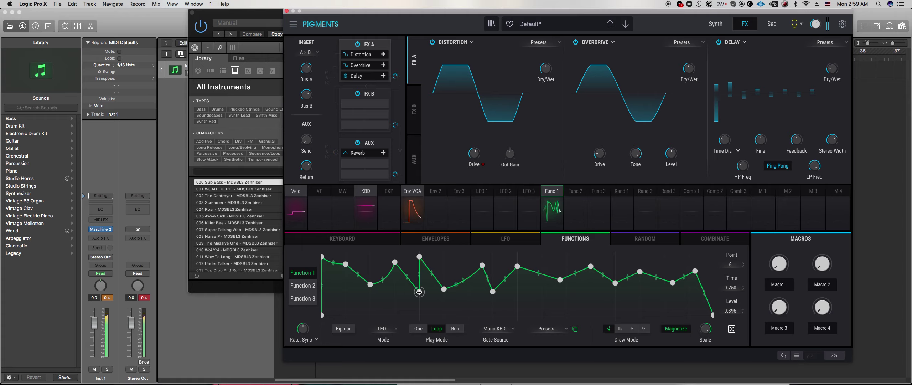
pyautogui.moveTo(395, 262); pyautogui.dragTo(372, 262)
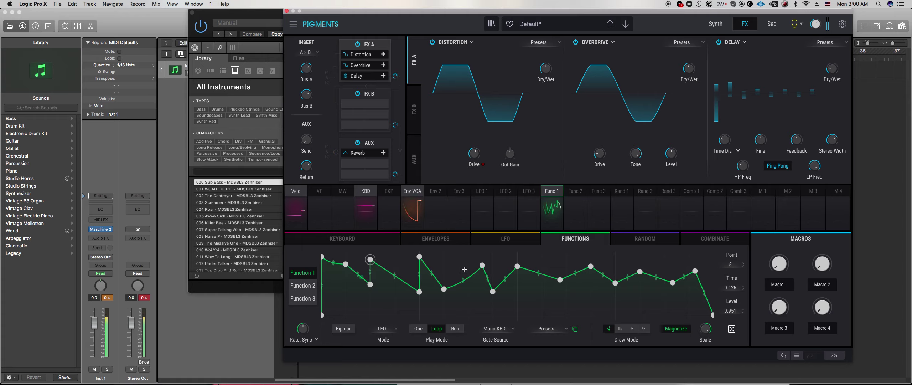
pyautogui.moveTo(443, 289); pyautogui.dragTo(468, 290)
pyautogui.moveTo(483, 265); pyautogui.dragTo(462, 254)
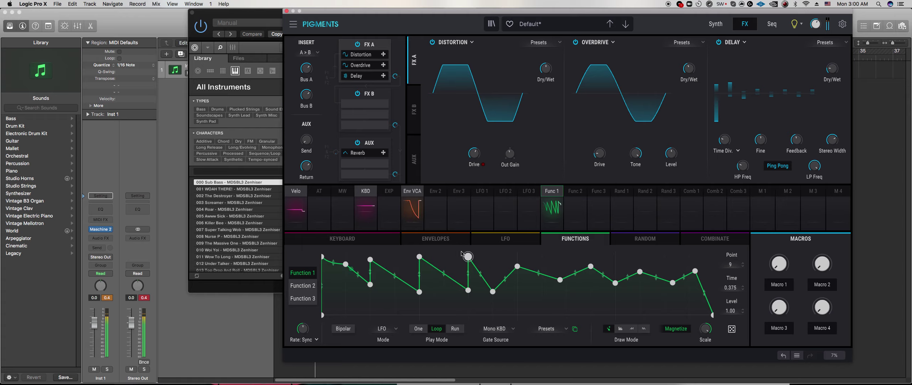
pyautogui.moveTo(493, 291); pyautogui.dragTo(518, 288)
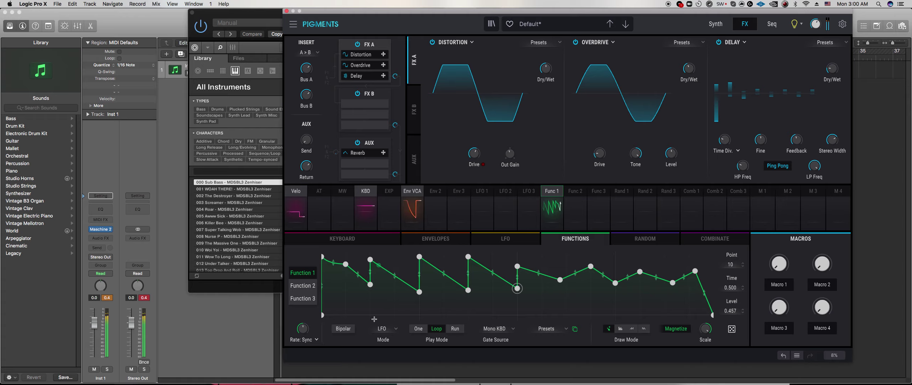
# Curve Function 1's falling segments after times 0.125 and 0.250, and add a point at time 0.459, level 0.848
pyautogui.click(417, 294)
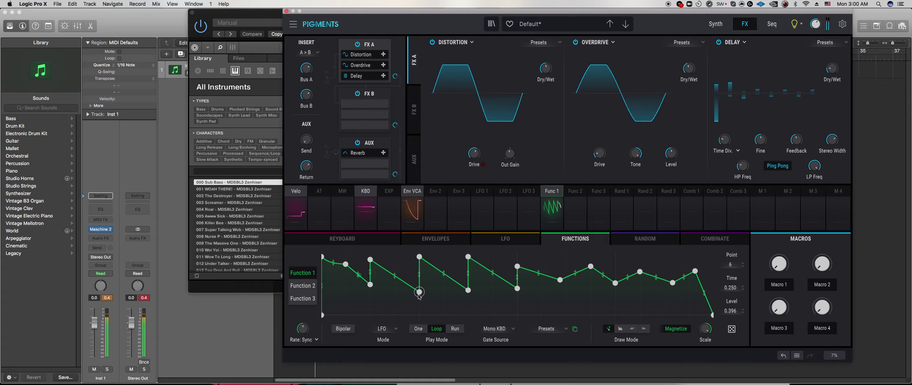
pyautogui.moveTo(371, 285); pyautogui.dragTo(413, 287)
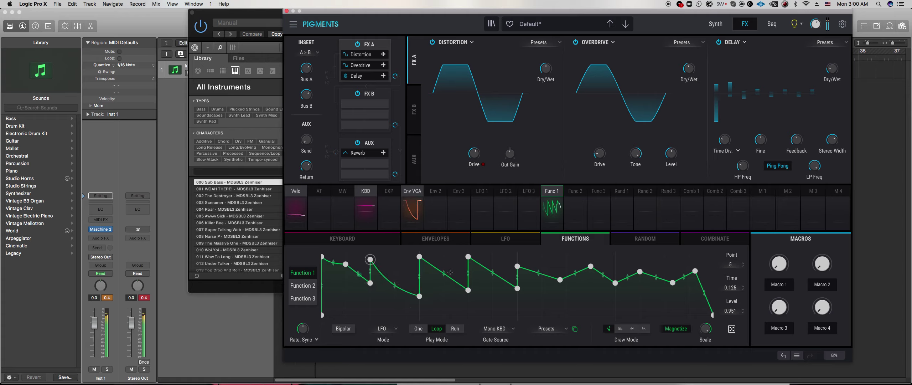
pyautogui.moveTo(455, 269); pyautogui.dragTo(459, 269)
pyautogui.doubleClick(444, 292)
pyautogui.moveTo(444, 273); pyautogui.dragTo(444, 286)
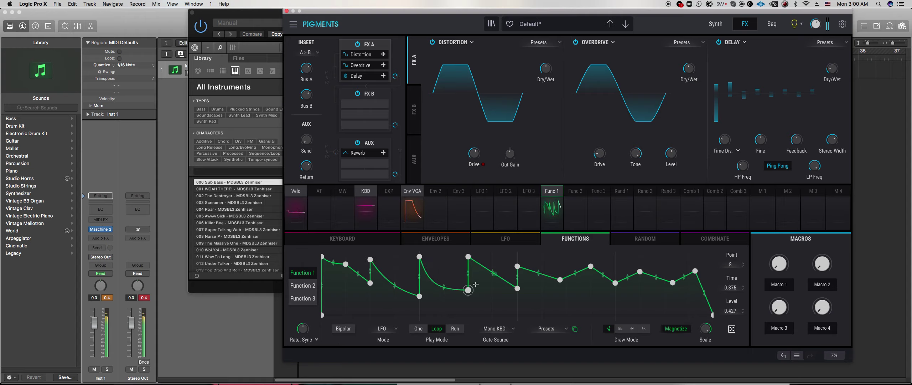
pyautogui.doubleClick(501, 265)
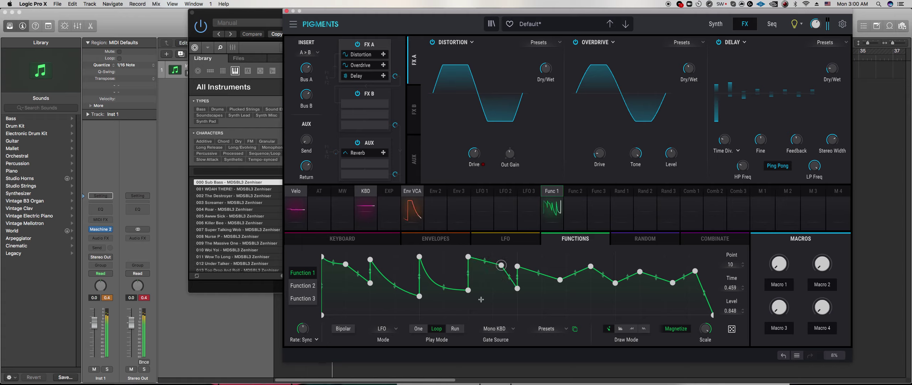
# Record notes with the third Pigments sound into Pattern 1 in Maschine, and select sound 1
pyautogui.click(253, 286)
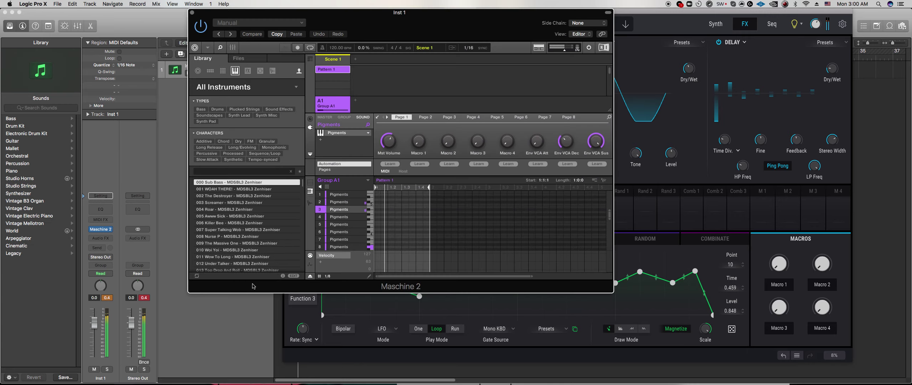
pyautogui.press('r')
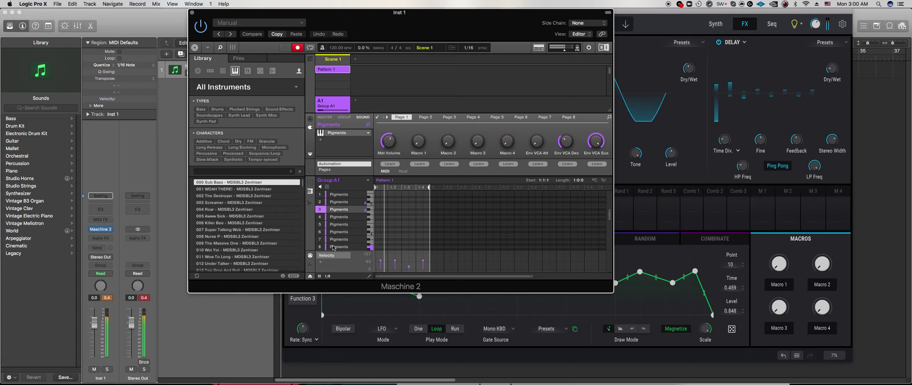
pyautogui.press('r')
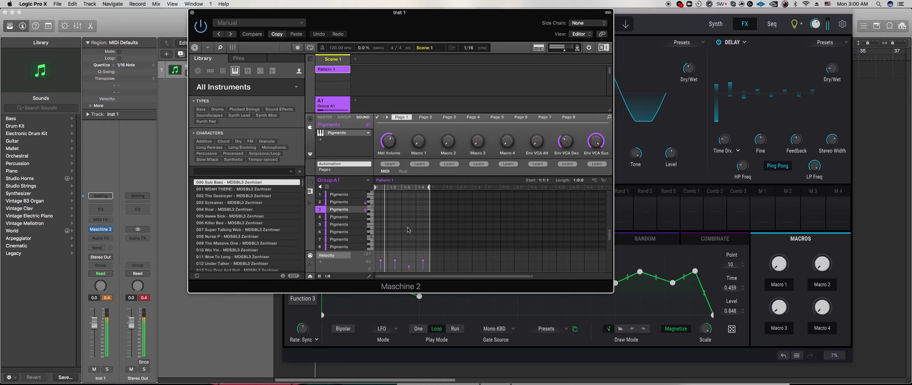
pyautogui.scroll(5, 408, 230)
pyautogui.moveTo(409, 267)
pyautogui.click(347, 198)
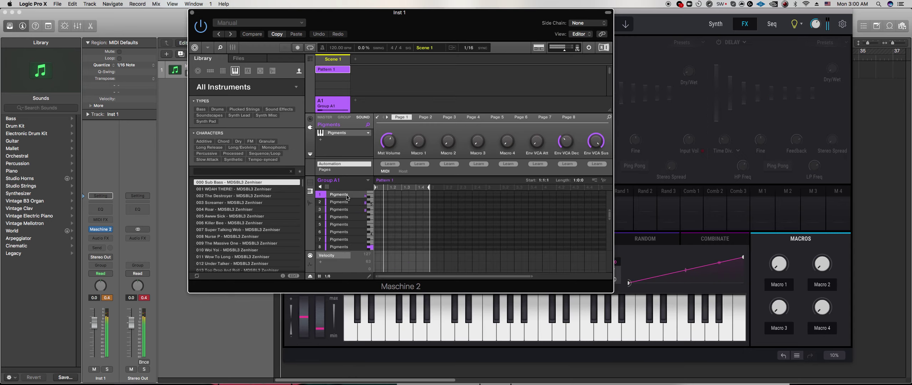
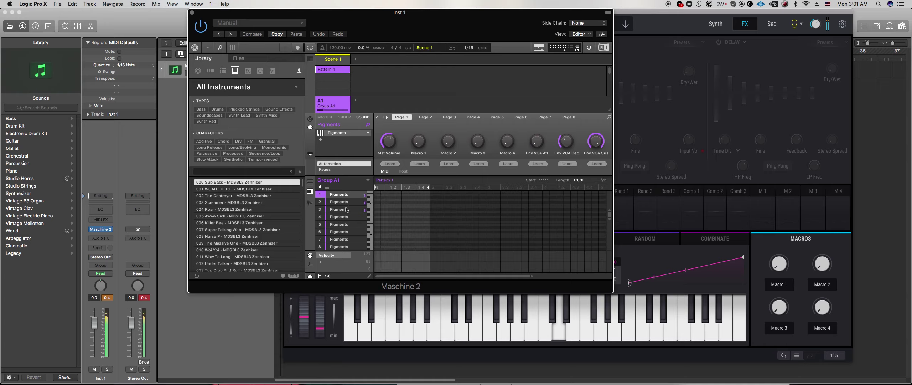
# Open the fourth Pigments instance and enable Noise 1 in the Utility Engine with the Atmos sample Dark Howl and keyboard tracking
pyautogui.click(347, 216)
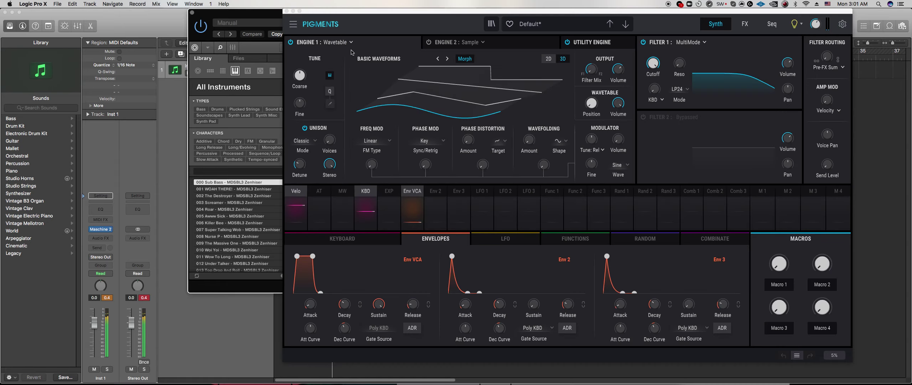
pyautogui.click(592, 42)
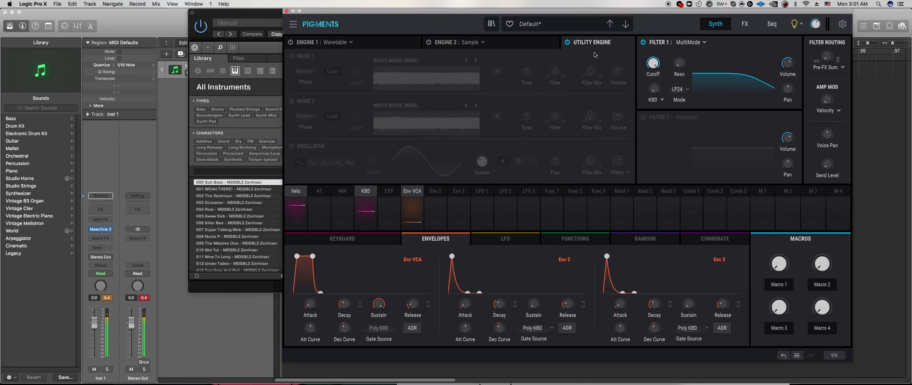
pyautogui.click(291, 56)
pyautogui.click(408, 73)
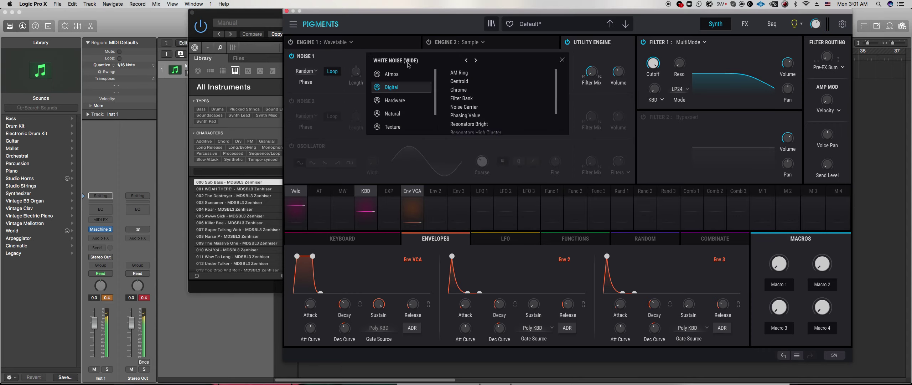
pyautogui.click(408, 75)
pyautogui.click(462, 81)
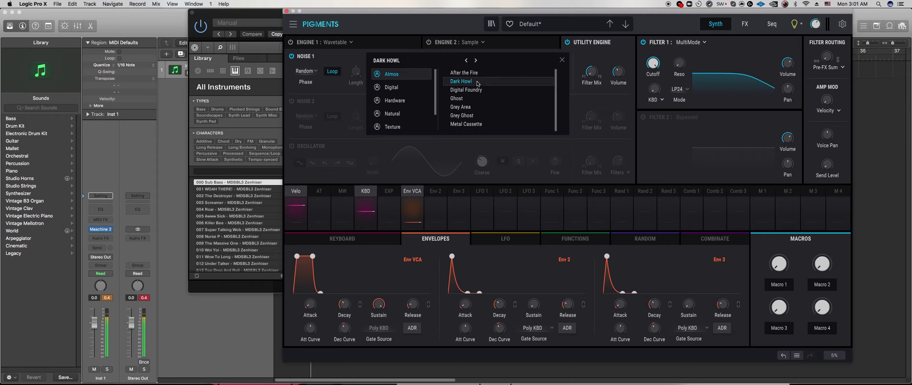
pyautogui.click(563, 60)
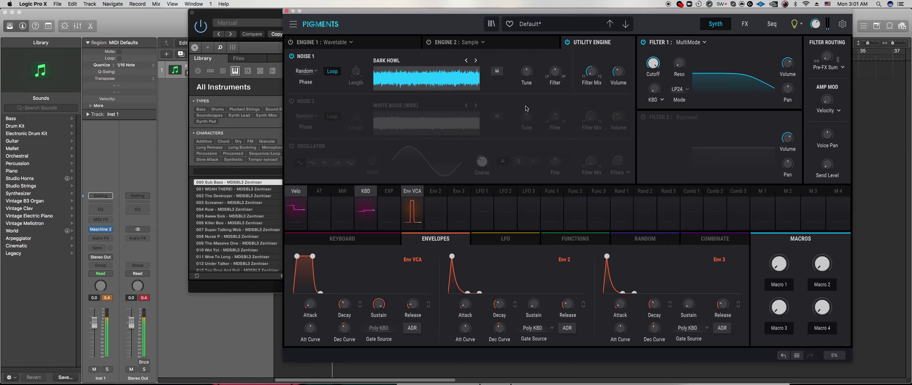
pyautogui.click(497, 71)
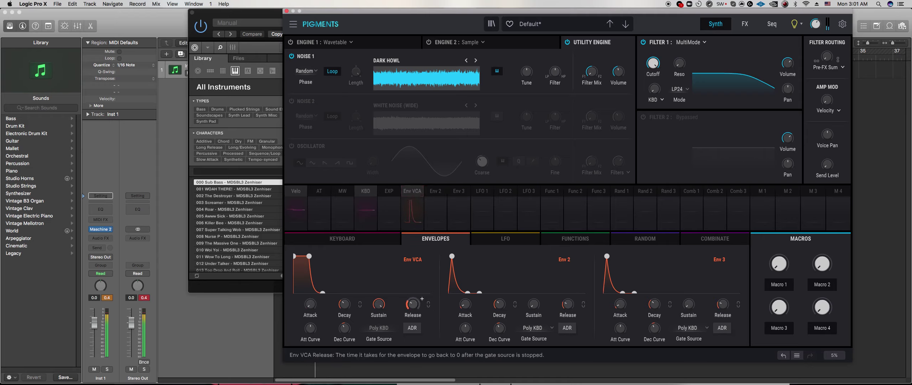
# Shape Function 1 as a curved decay reaching level 0.00 at time 0.250, and route it to Noise 1's volume at 0.44
pyautogui.click(554, 194)
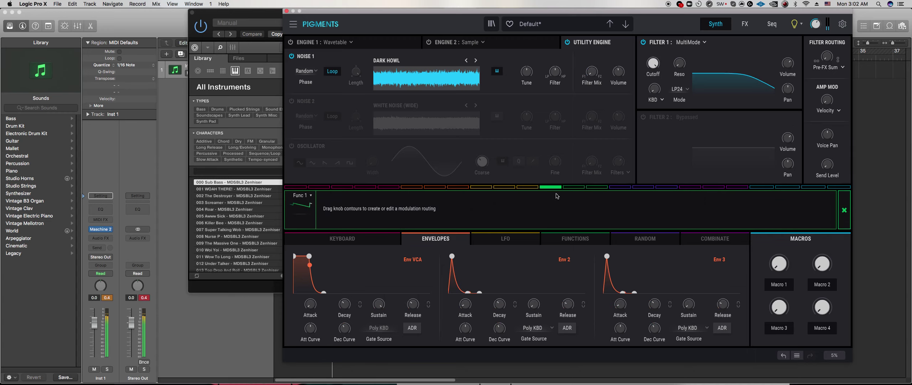
pyautogui.click(558, 238)
pyautogui.moveTo(388, 279); pyautogui.dragTo(419, 315)
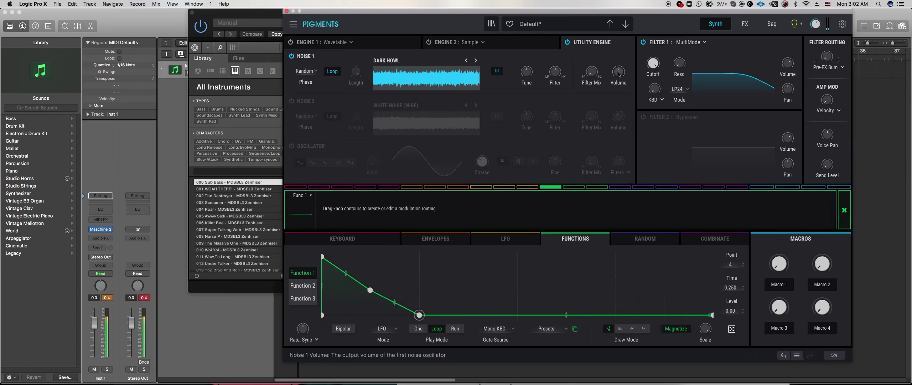
pyautogui.moveTo(619, 70); pyautogui.dragTo(617, 63)
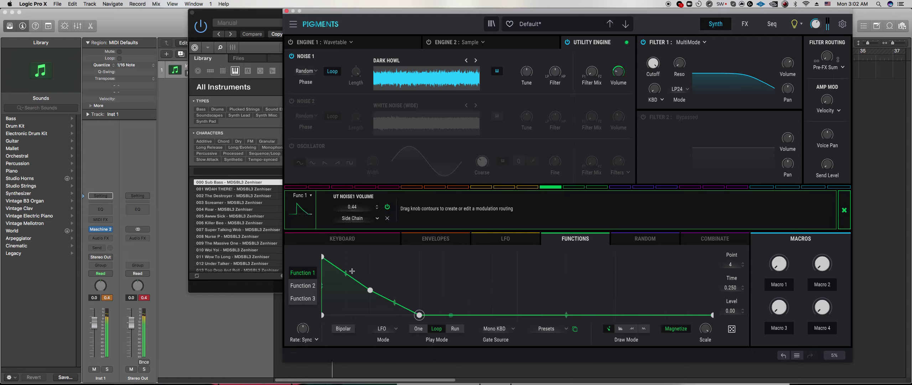
pyautogui.moveTo(346, 273)
pyautogui.mouseDown()
pyautogui.moveTo(346, 281)
pyautogui.moveTo(370, 280)
pyautogui.moveTo(346, 277)
pyautogui.mouseUp()
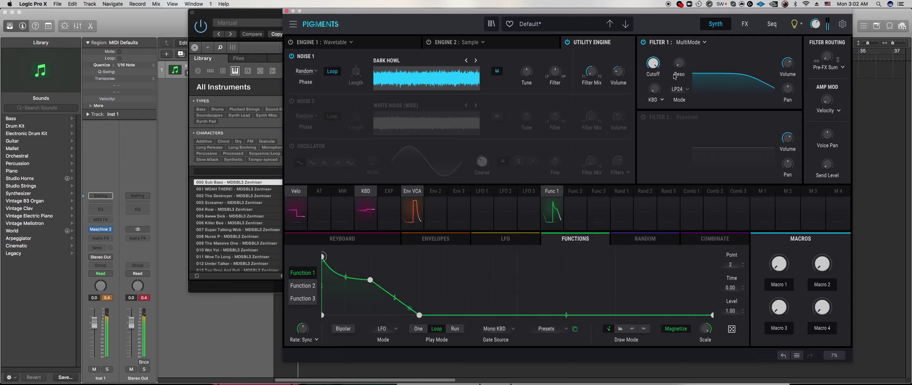
# Raise Filter 1's resonance and lower its cutoff frequency
pyautogui.moveTo(680, 63); pyautogui.dragTo(681, 40)
pyautogui.moveTo(653, 63); pyautogui.dragTo(654, 76)
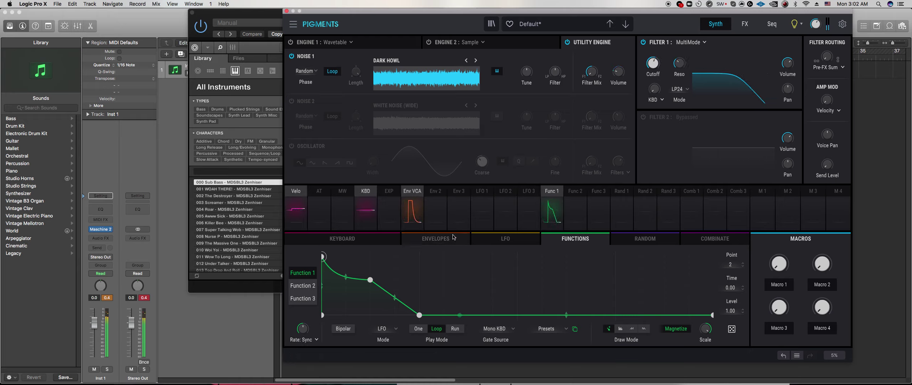
# Shape Envelope 2 with a short attack, full sustain, and longer decay and release times
pyautogui.click(436, 205)
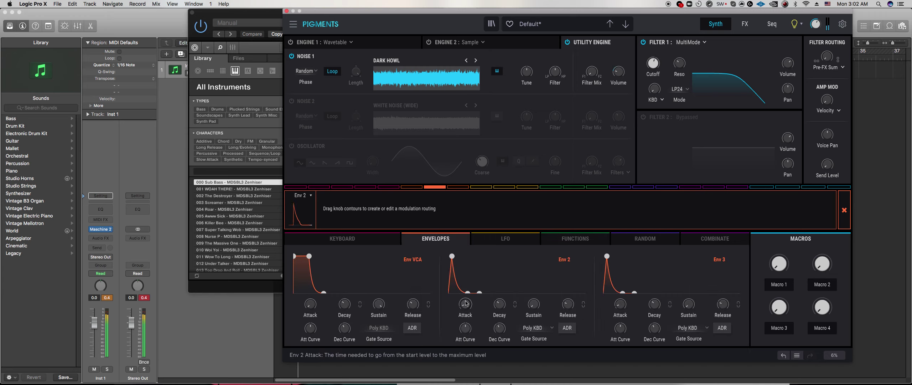
pyautogui.moveTo(466, 304); pyautogui.dragTo(465, 296)
pyautogui.moveTo(568, 305); pyautogui.dragTo(568, 282)
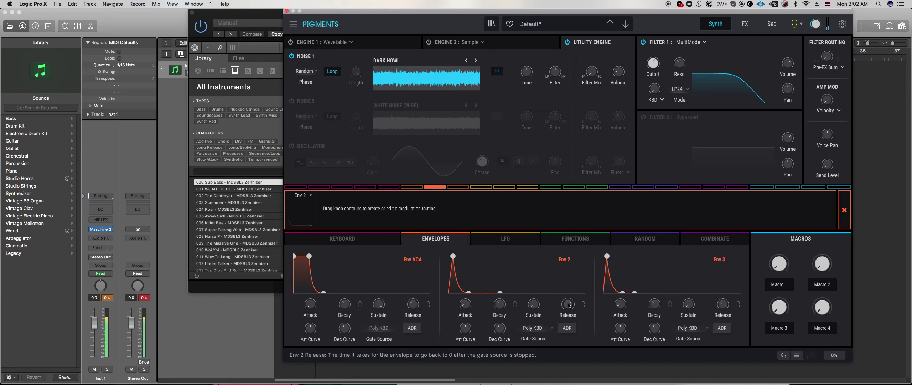
pyautogui.moveTo(507, 306); pyautogui.dragTo(507, 271)
pyautogui.moveTo(573, 300); pyautogui.dragTo(568, 303)
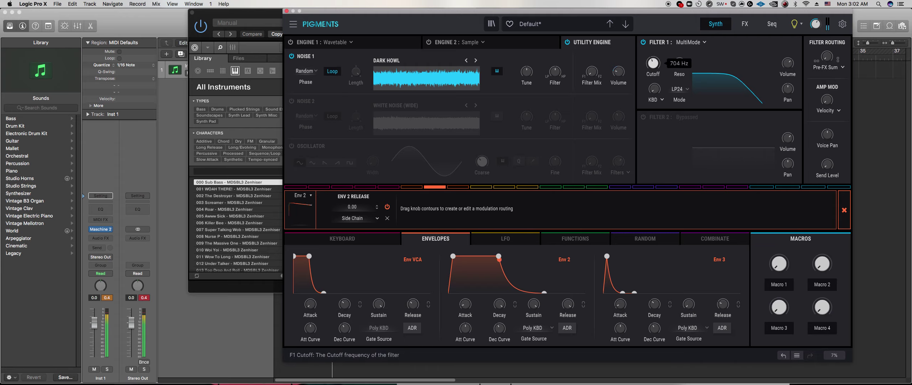
# Route Envelope 2 to Filter 1's cutoff at 0.59, with a lower base cutoff and a slightly longer envelope attack
pyautogui.moveTo(652, 57); pyautogui.dragTo(652, 50)
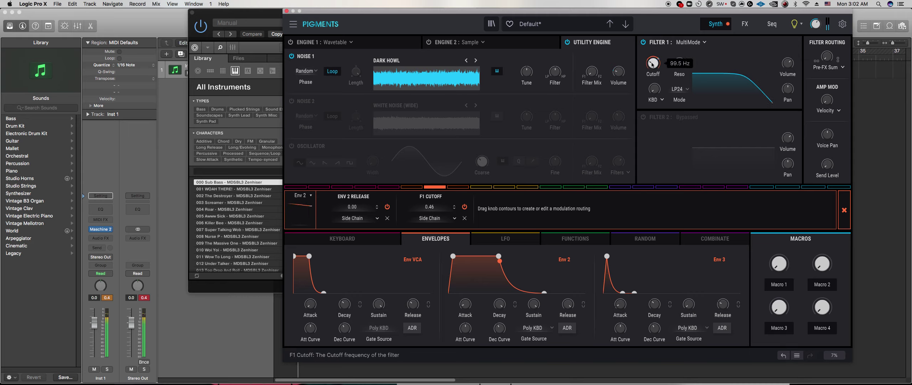
pyautogui.moveTo(465, 304); pyautogui.dragTo(465, 303)
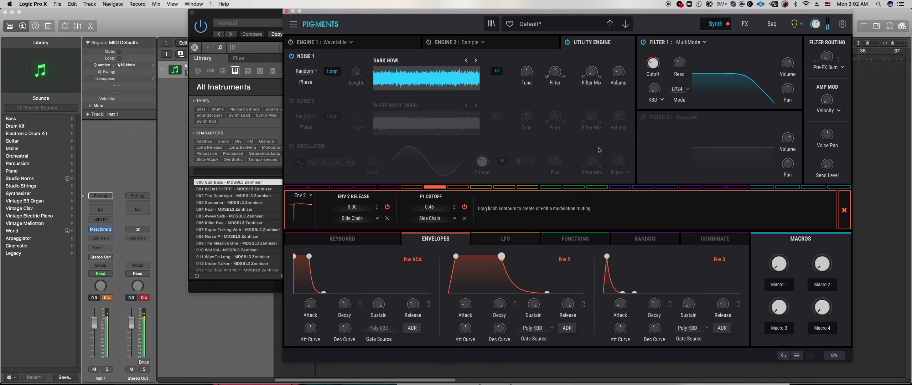
pyautogui.moveTo(599, 156)
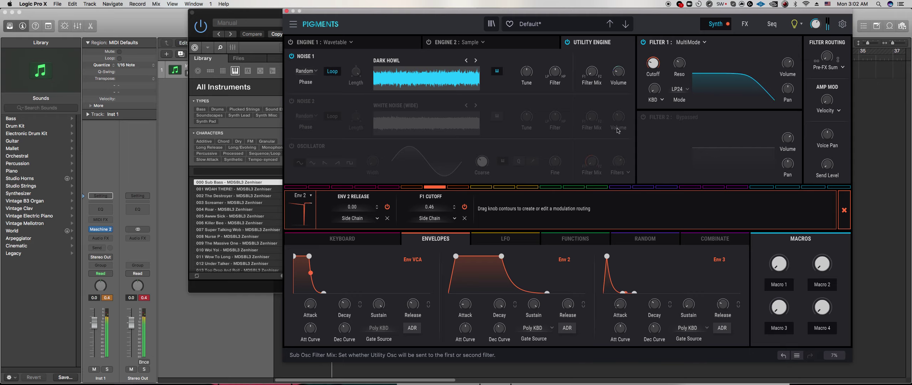
pyautogui.moveTo(530, 77)
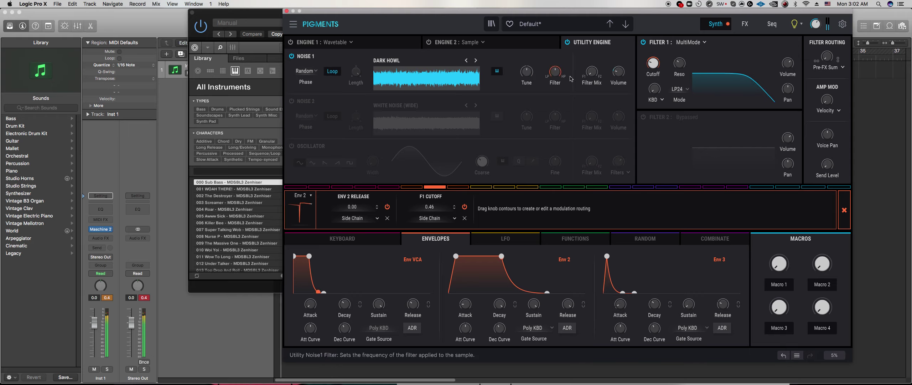
pyautogui.moveTo(653, 67)
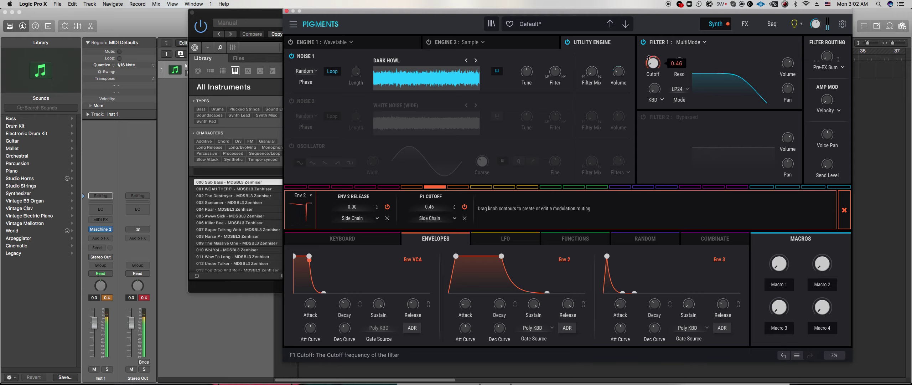
pyautogui.moveTo(649, 57); pyautogui.dragTo(653, 71)
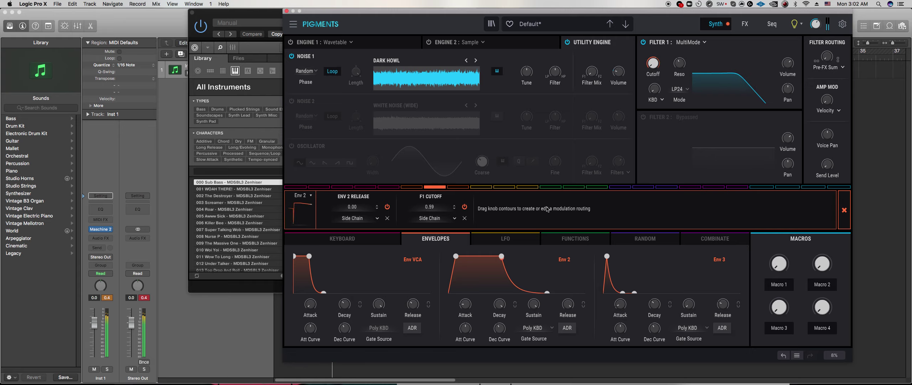
# Switch Noise 1's sample to Digital Foundry
pyautogui.click(475, 60)
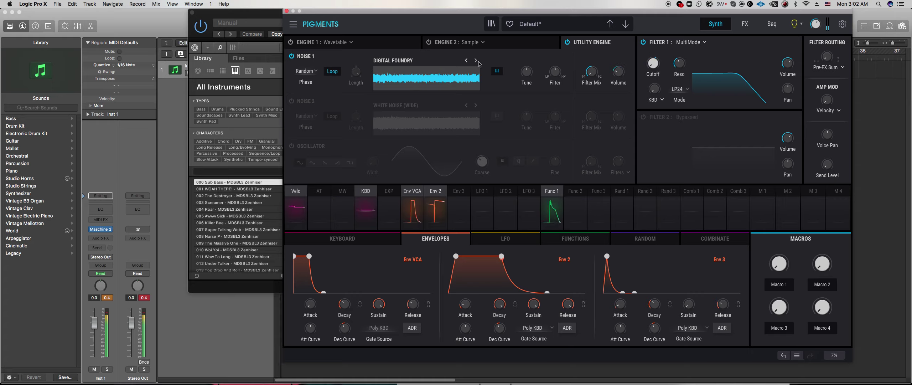
# Raise Filter 1's cutoff and set its resonance to about 0.55, and switch the Noise 1 sample to Ghost
pyautogui.click(467, 60)
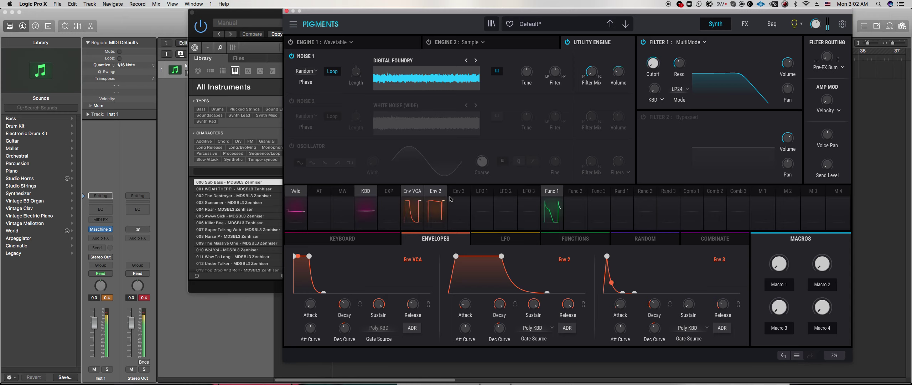
pyautogui.click(653, 63)
pyautogui.moveTo(653, 63); pyautogui.dragTo(680, 52)
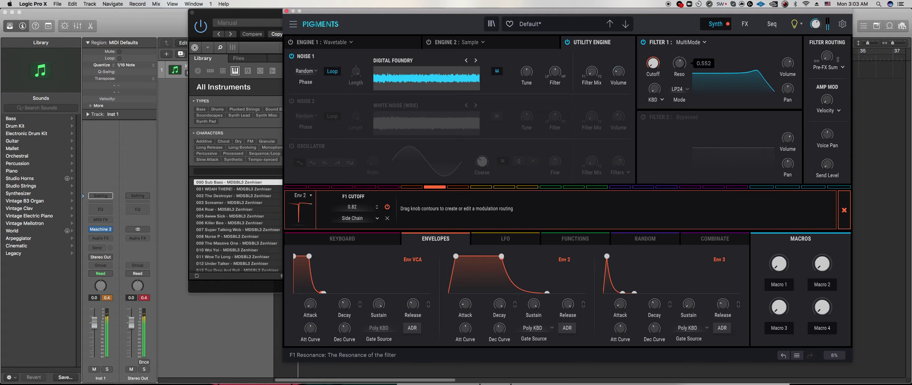
pyautogui.scroll(2, 682, 66)
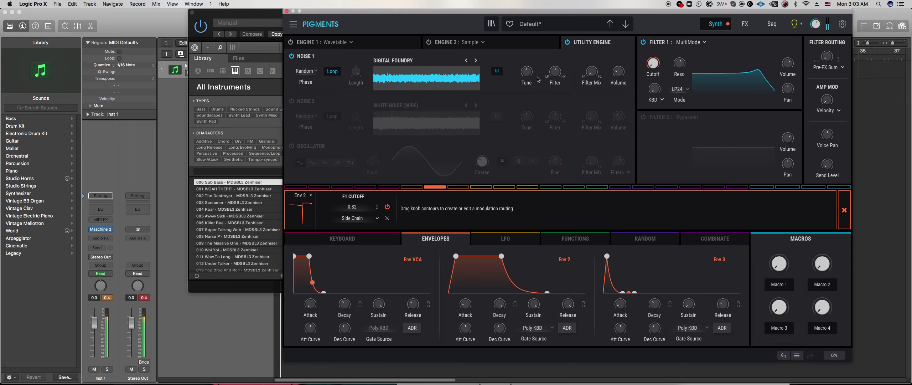
pyautogui.click(475, 62)
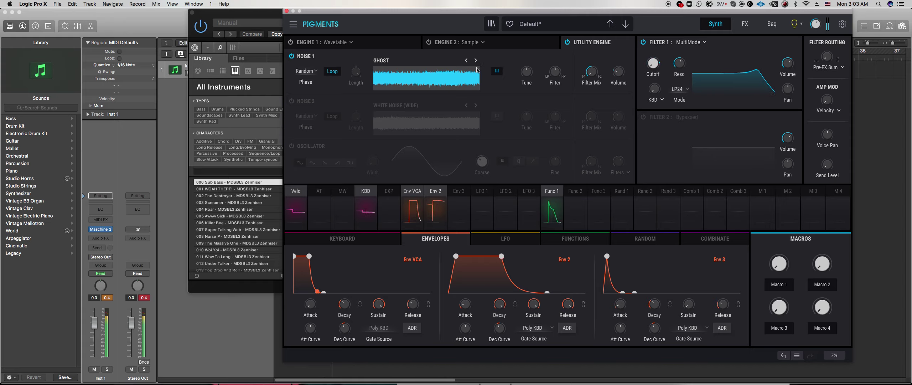
# Open the effects page, set Env 2's attack curve to about -7.20 and shorten its attack to the minimum
pyautogui.click(745, 24)
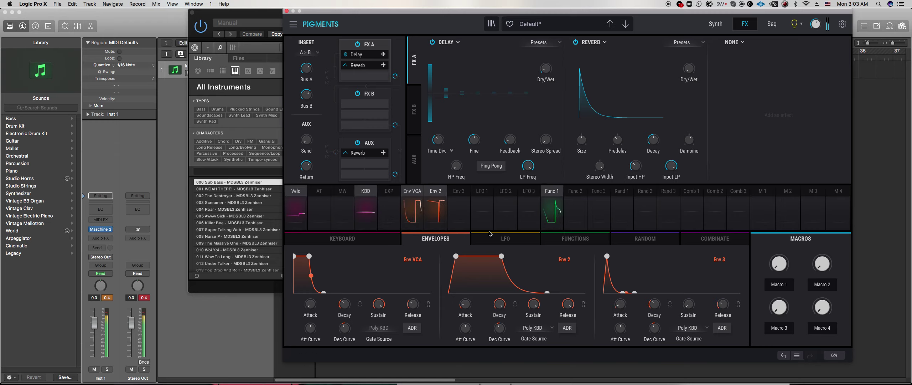
pyautogui.click(245, 287)
pyautogui.click(454, 357)
pyautogui.scroll(-2, 465, 307)
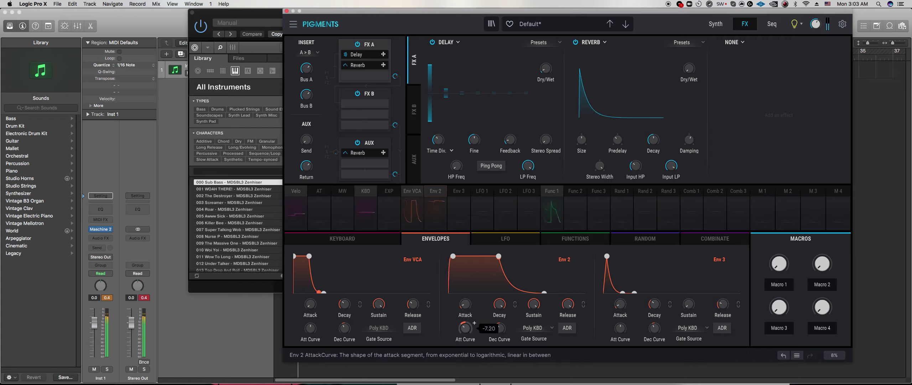
pyautogui.moveTo(471, 304); pyautogui.dragTo(471, 319)
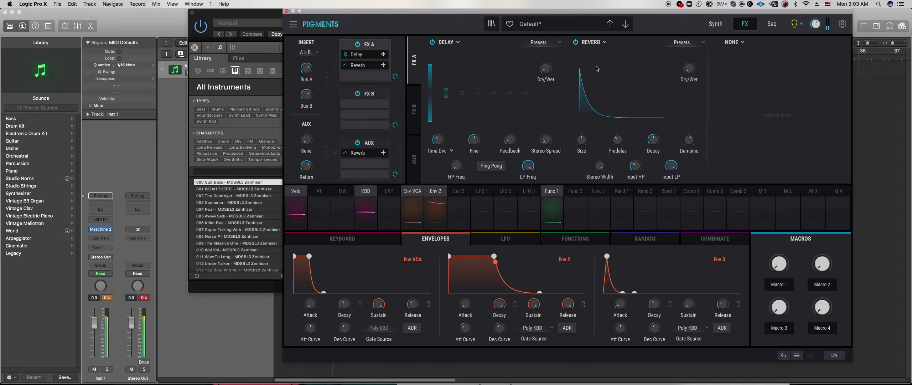
# Reduce the size of the reverb in FX A
pyautogui.moveTo(581, 140); pyautogui.dragTo(598, 180)
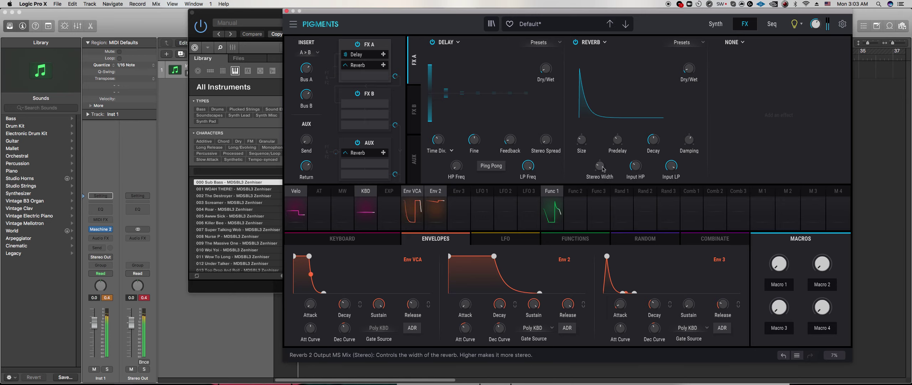
pyautogui.moveTo(654, 140)
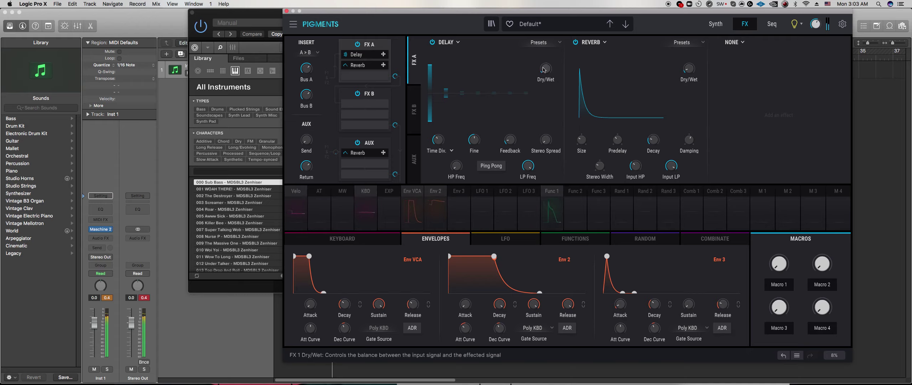
# Switch the FX A delay to Ping Pong with its time set in milliseconds, and adjust its dry/wet mix
pyautogui.click(495, 166)
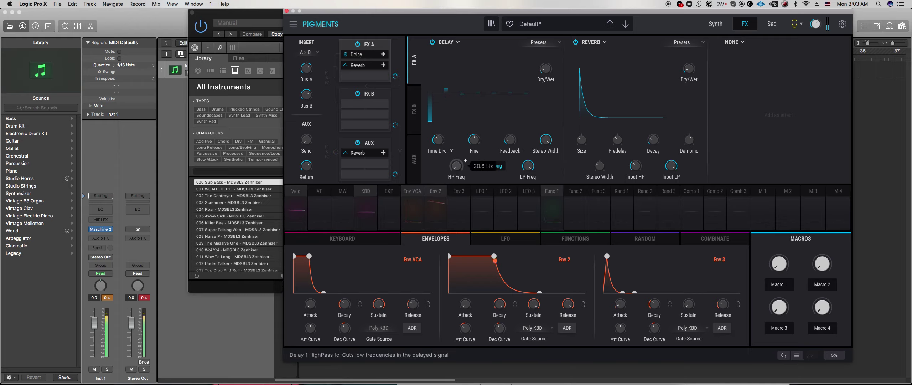
pyautogui.moveTo(438, 143)
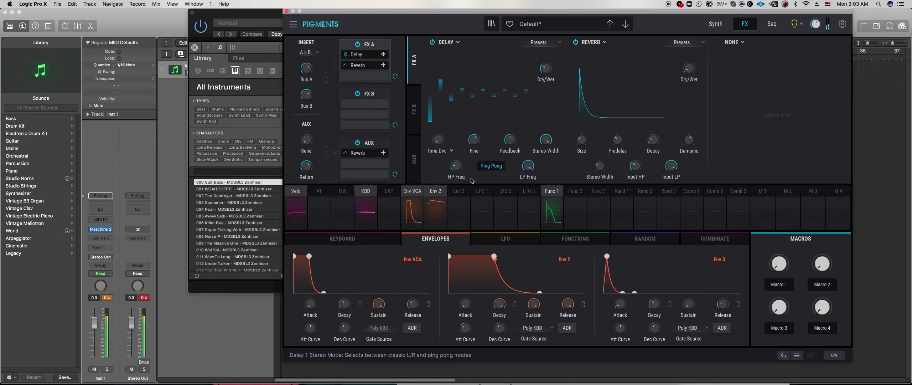
pyautogui.click(451, 150)
pyautogui.click(377, 179)
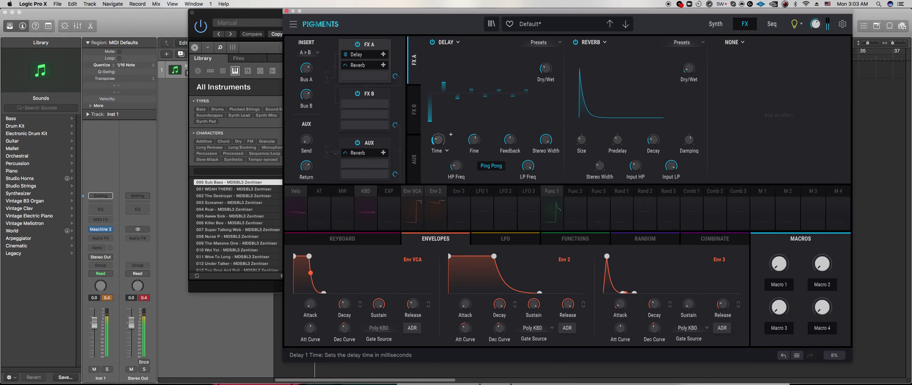
pyautogui.moveTo(546, 68); pyautogui.dragTo(546, 61)
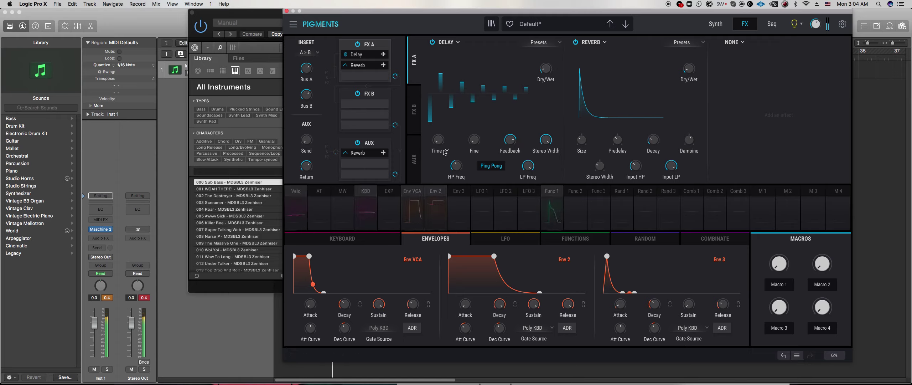
# Add a Compressor to the third FX A slot with Makeup on, a threshold of about -7.5 dB and a higher ratio
pyautogui.click(731, 43)
pyautogui.click(787, 86)
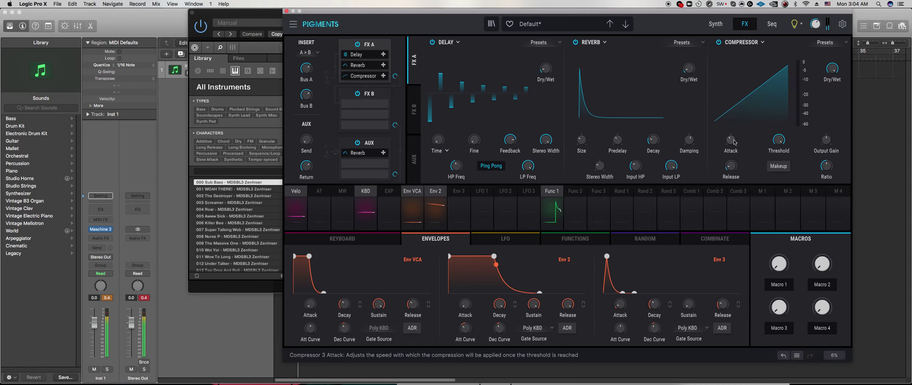
pyautogui.click(777, 166)
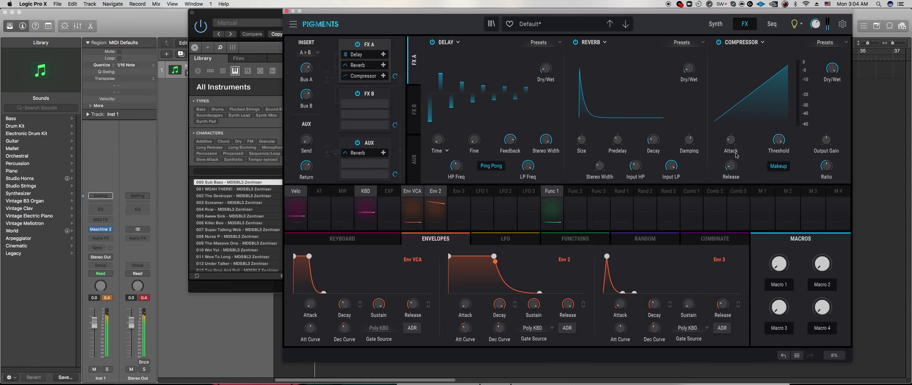
pyautogui.moveTo(779, 140); pyautogui.dragTo(779, 153)
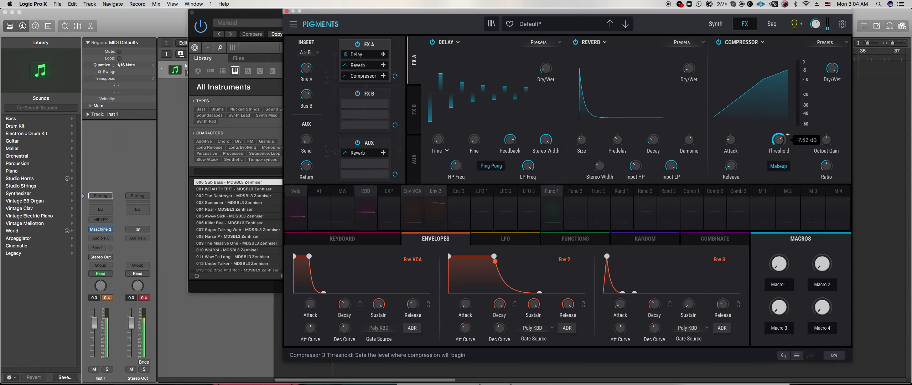
pyautogui.moveTo(826, 141); pyautogui.dragTo(826, 134)
pyautogui.moveTo(826, 166); pyautogui.dragTo(827, 159)
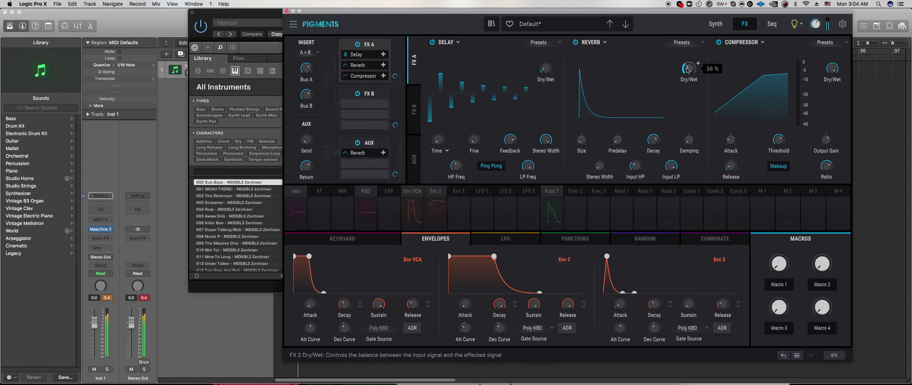
# Shorten the FX A reverb's decay to about 0.21
pyautogui.moveTo(655, 140); pyautogui.dragTo(655, 160)
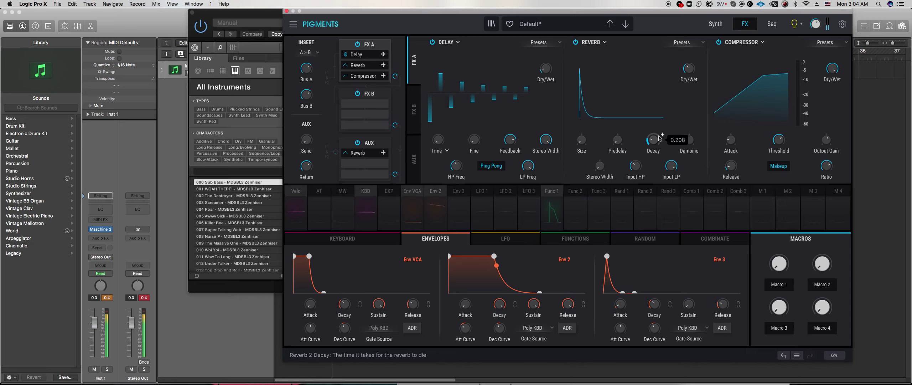
pyautogui.click(268, 283)
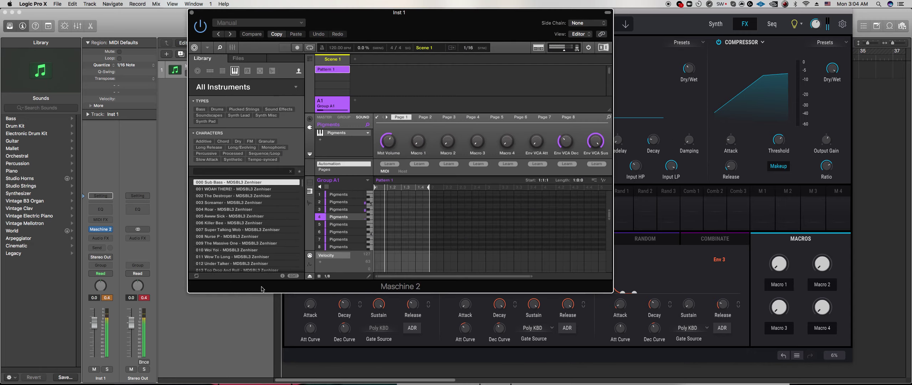
pyautogui.click(779, 18)
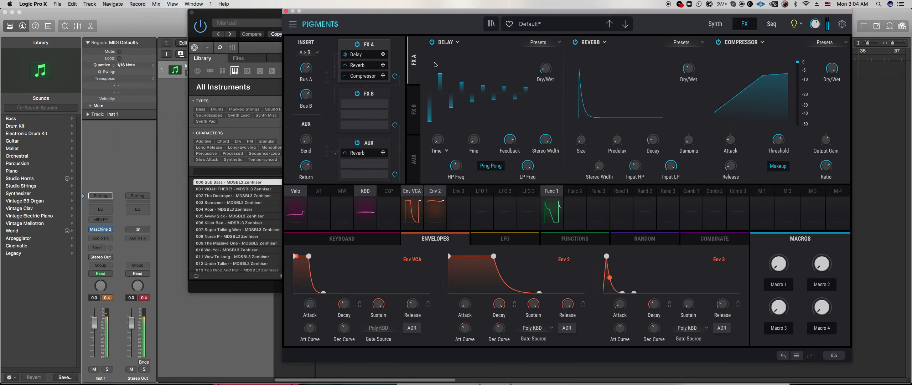
# Load a Multiband compressor into the first FX B slot and a Distortion into the second
pyautogui.click(414, 113)
pyautogui.click(448, 42)
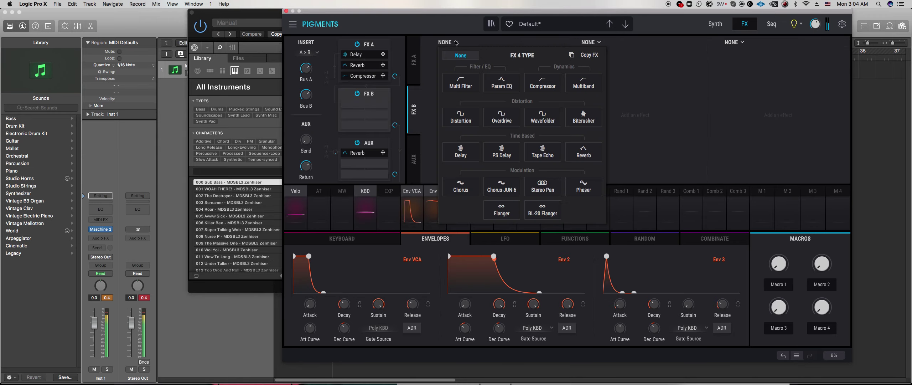
pyautogui.click(576, 80)
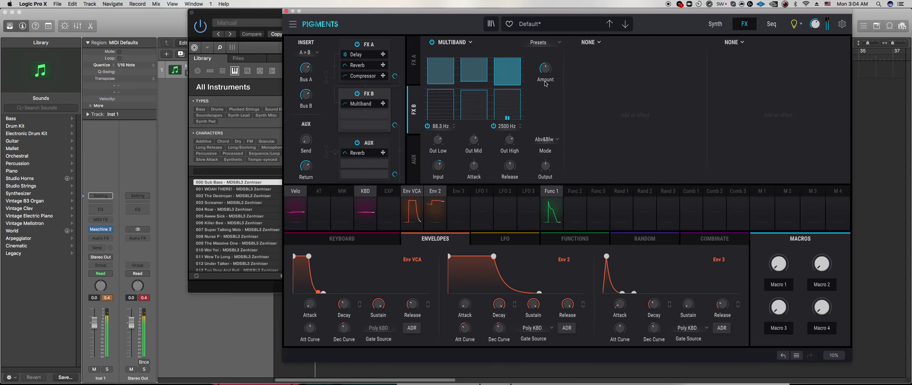
pyautogui.click(590, 44)
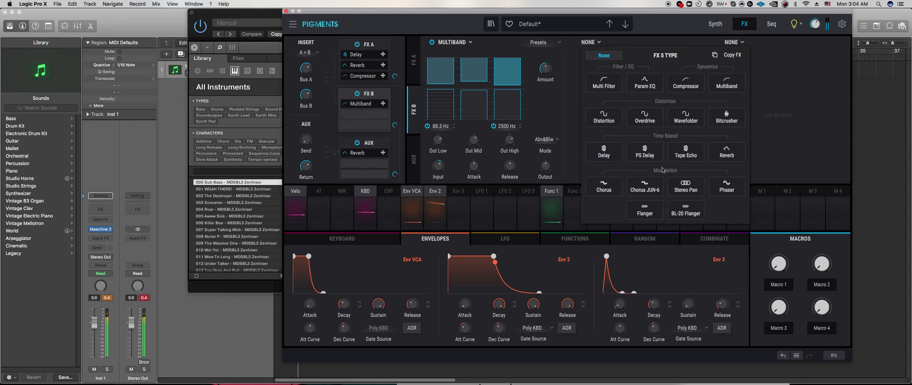
pyautogui.click(604, 117)
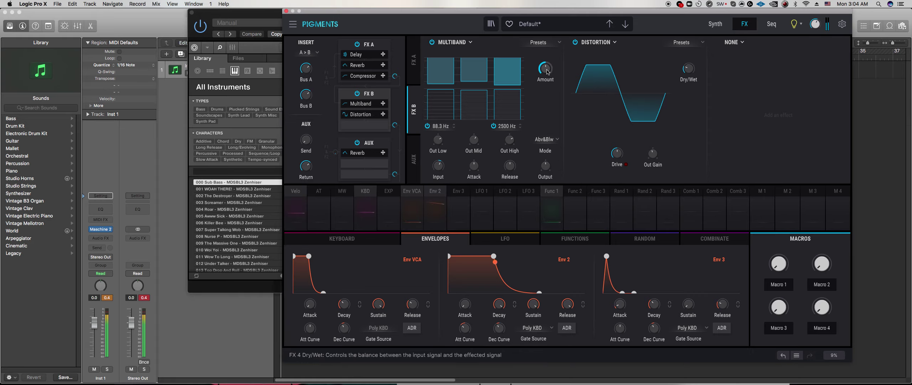
# Lower the amount of the FX B multiband compressor
pyautogui.moveTo(545, 69); pyautogui.dragTo(545, 77)
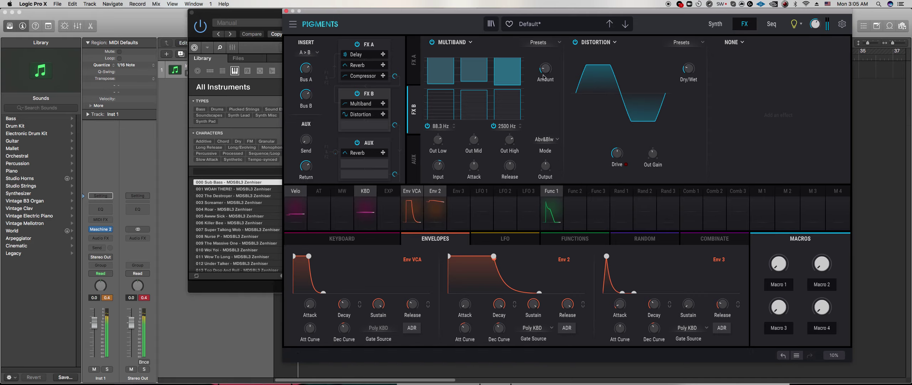
pyautogui.moveTo(474, 165)
pyautogui.moveTo(509, 165)
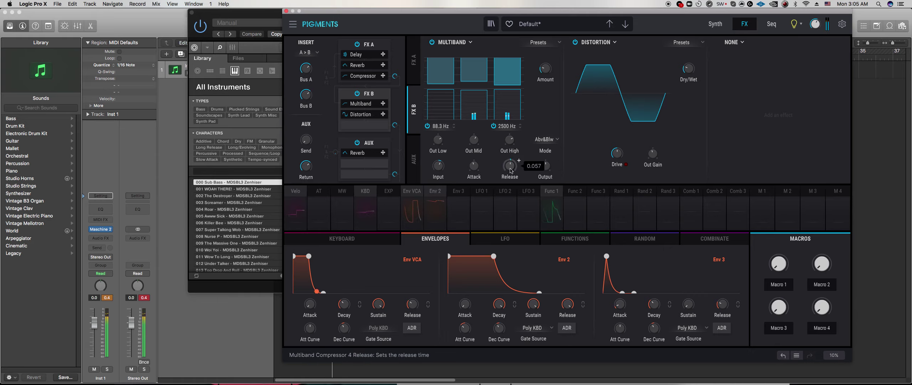
# Replace the FX B Distortion with Overdrive, raise its drive and set its dry/wet mix to about 16%
pyautogui.click(614, 42)
pyautogui.click(598, 150)
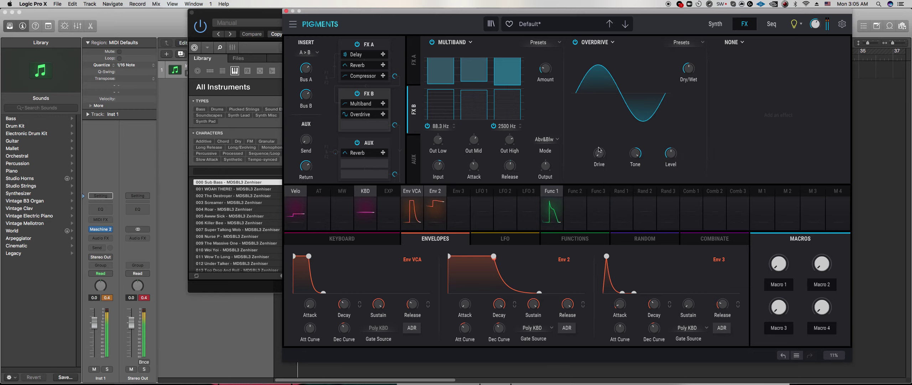
pyautogui.moveTo(599, 153); pyautogui.dragTo(599, 138)
pyautogui.moveTo(689, 68); pyautogui.dragTo(688, 73)
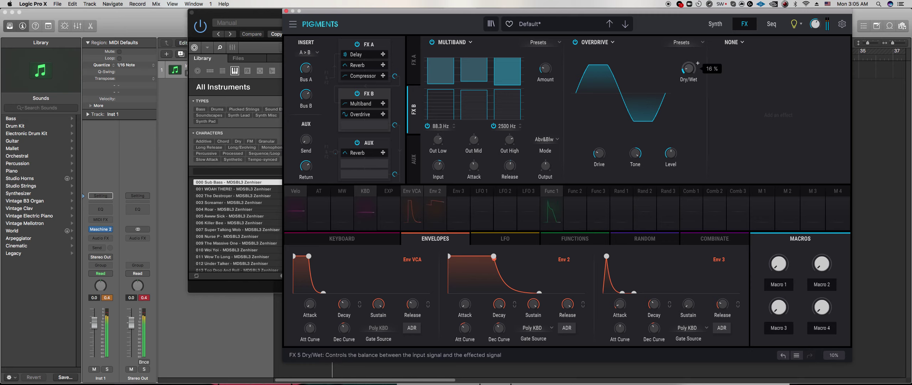
# Switch to Maschine 2 and bring the recorded notes of Group A1's pattern into view
pyautogui.click(273, 284)
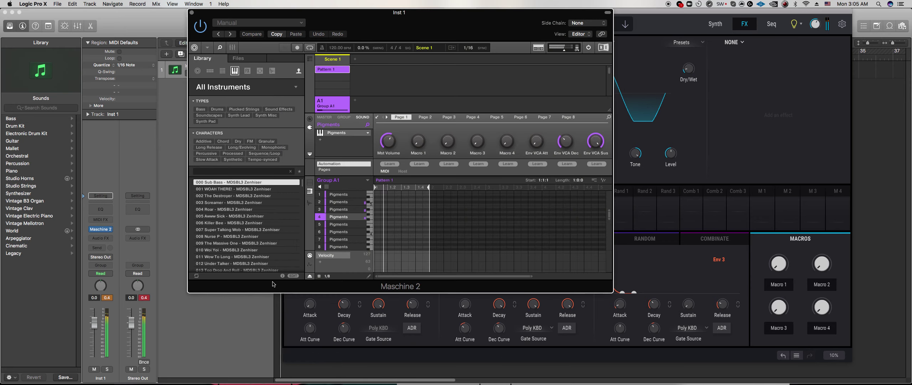
pyautogui.press('r')
pyautogui.press('r')
pyautogui.scroll(-4, 408, 218)
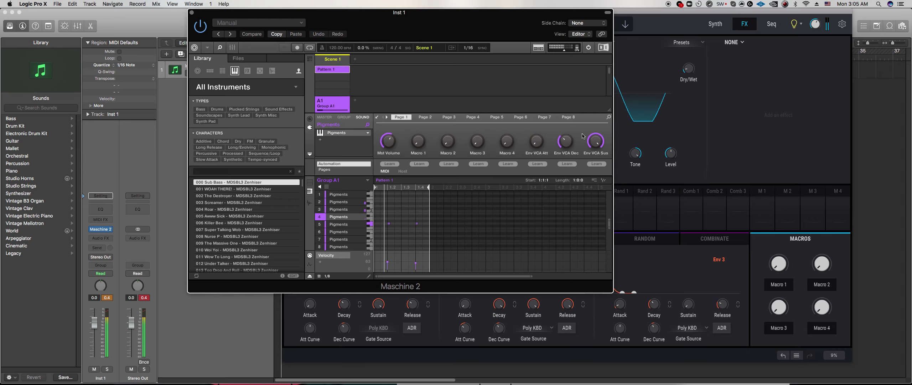
# Return to Pigments, lower the FX A reverb's dry/wet mix and replace the Delay in FX A with Distortion
pyautogui.click(643, 94)
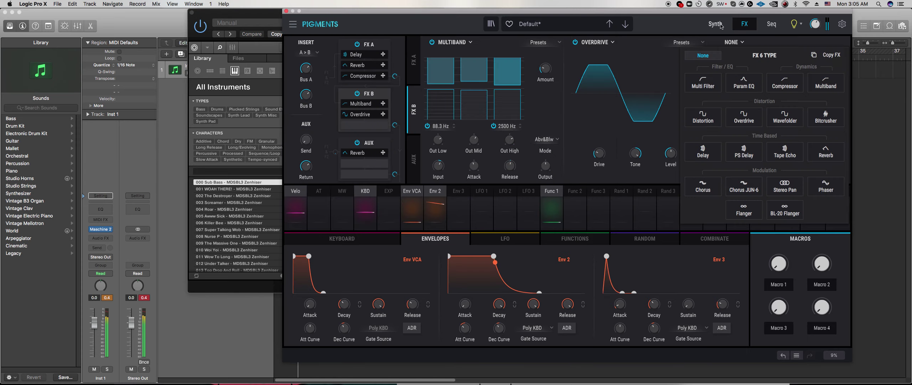
pyautogui.click(414, 71)
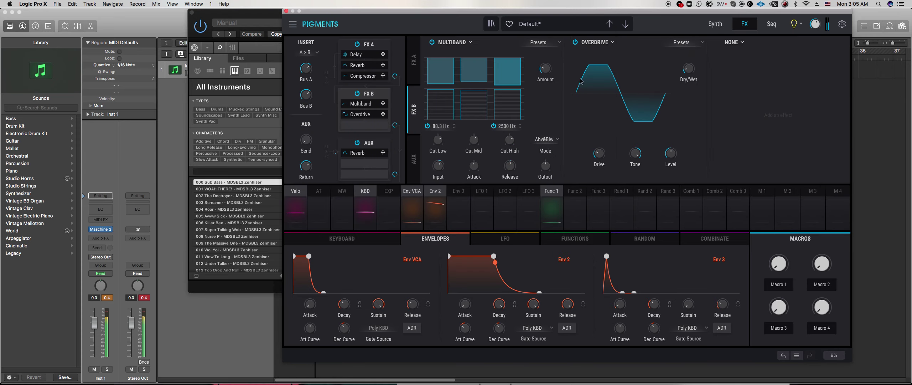
pyautogui.click(418, 69)
pyautogui.moveTo(687, 67); pyautogui.dragTo(686, 72)
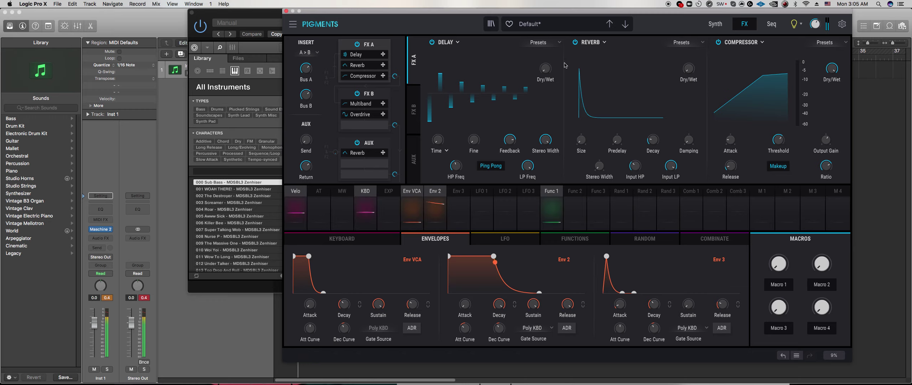
pyautogui.click(456, 44)
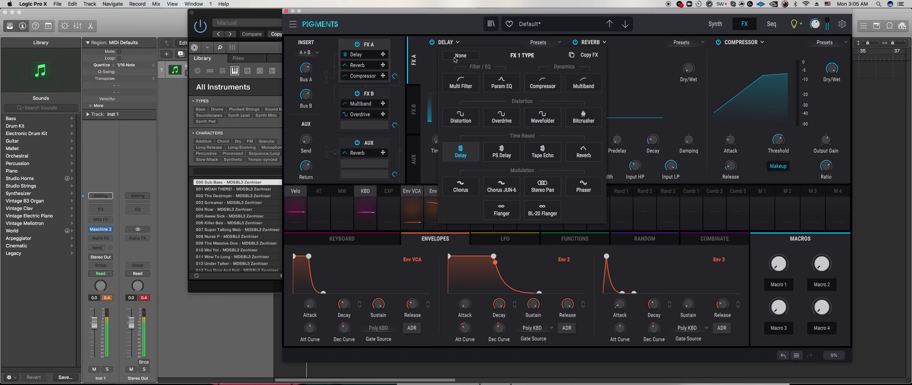
pyautogui.click(465, 125)
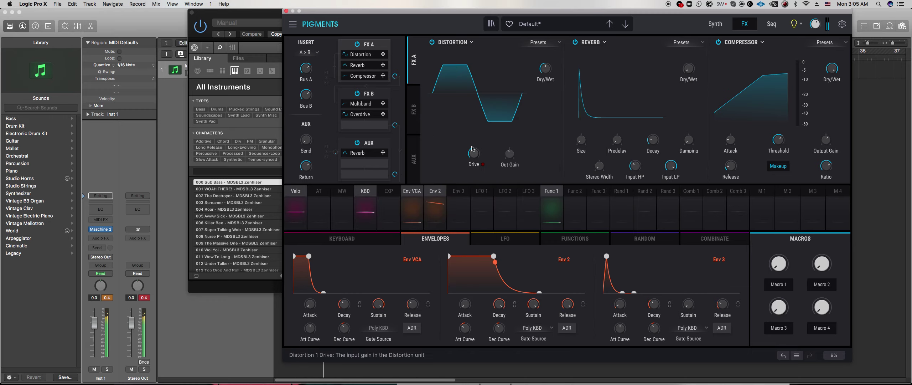
# Replace the FX A Distortion with a Wavefolder of type Tri, adjust its drive and set its dry/wet mix to about 13%
pyautogui.click(472, 44)
pyautogui.click(502, 132)
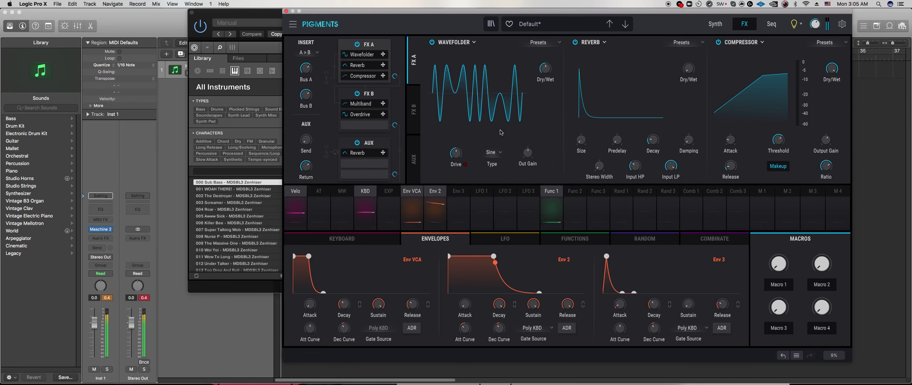
pyautogui.click(488, 154)
pyautogui.click(499, 186)
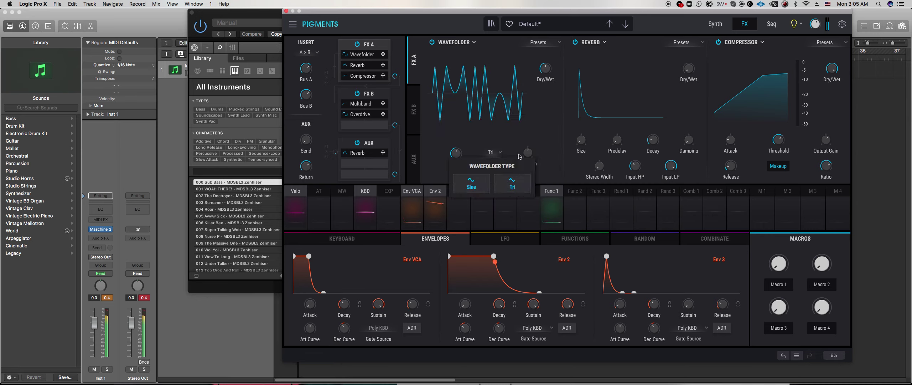
pyautogui.moveTo(456, 153); pyautogui.dragTo(456, 125)
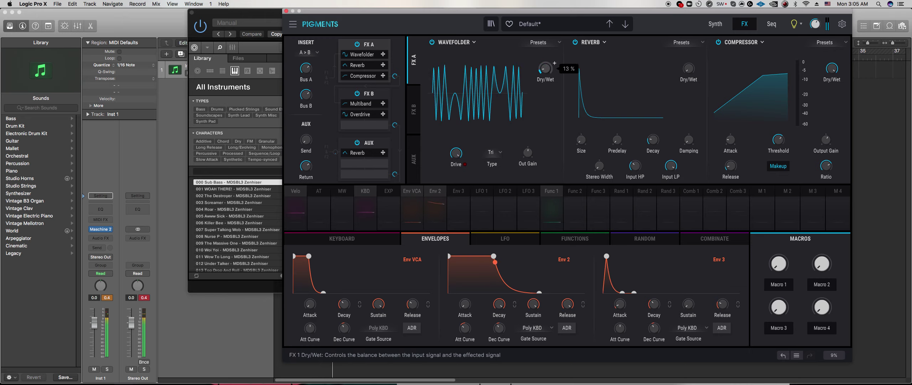
pyautogui.moveTo(455, 153)
pyautogui.mouseDown()
pyautogui.moveTo(456, 167)
pyautogui.moveTo(465, 164)
pyautogui.mouseUp()
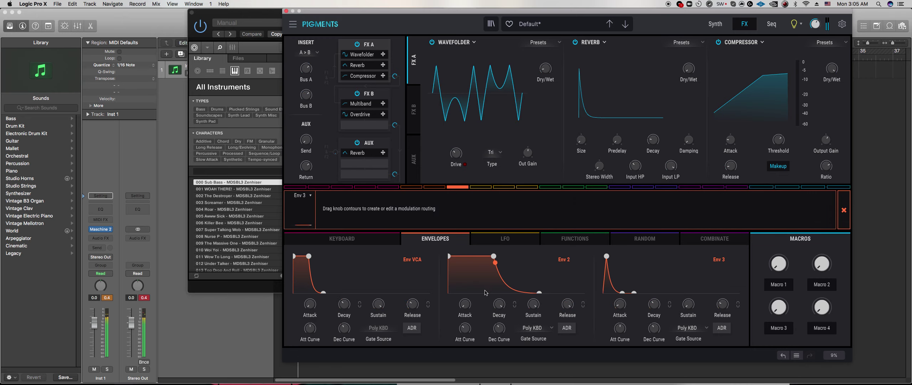
# Lengthen Env 3's attack and route Env 3 to the Wavefolder's drive at 0.59 and its dry/wet mix at 0.18
pyautogui.moveTo(620, 304); pyautogui.dragTo(620, 295)
pyautogui.moveTo(451, 149); pyautogui.dragTo(452, 144)
pyautogui.moveTo(456, 156)
pyautogui.moveTo(542, 64); pyautogui.dragTo(542, 58)
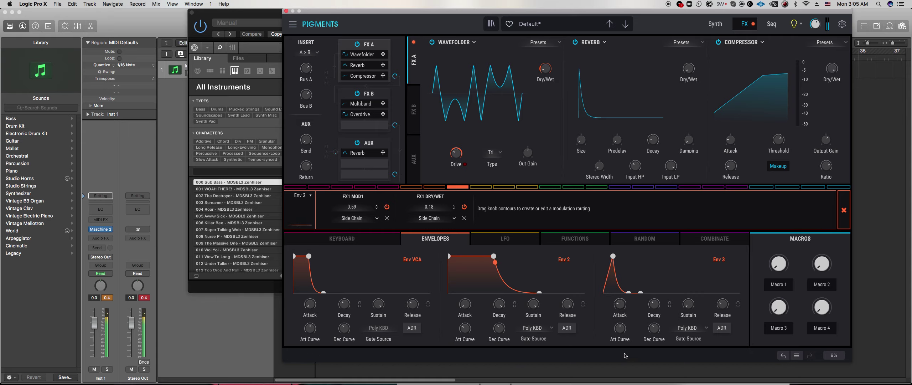
pyautogui.moveTo(456, 160)
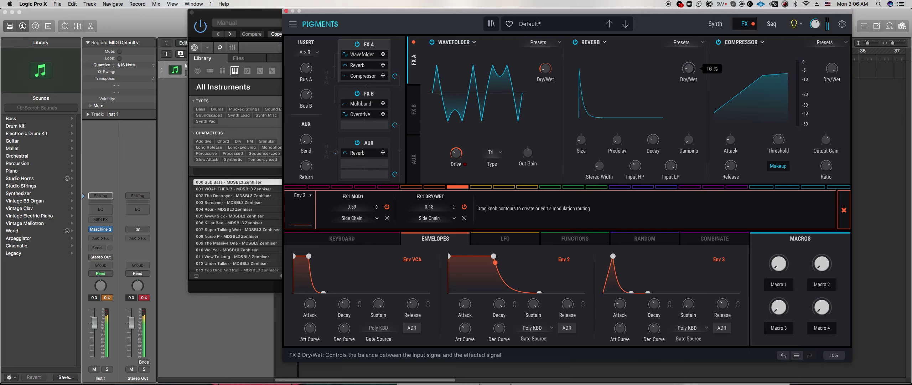
pyautogui.click(674, 108)
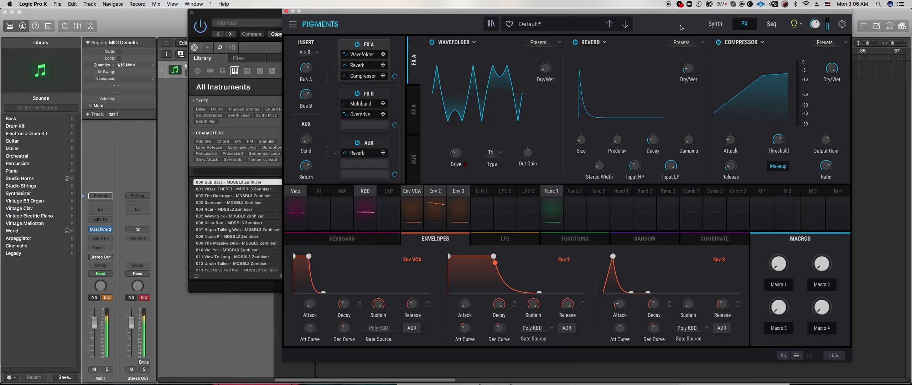
# Switch to Maschine 2, select the first Pigments sound in Group A1 and open its plug-in window
pyautogui.click(715, 24)
pyautogui.click(228, 41)
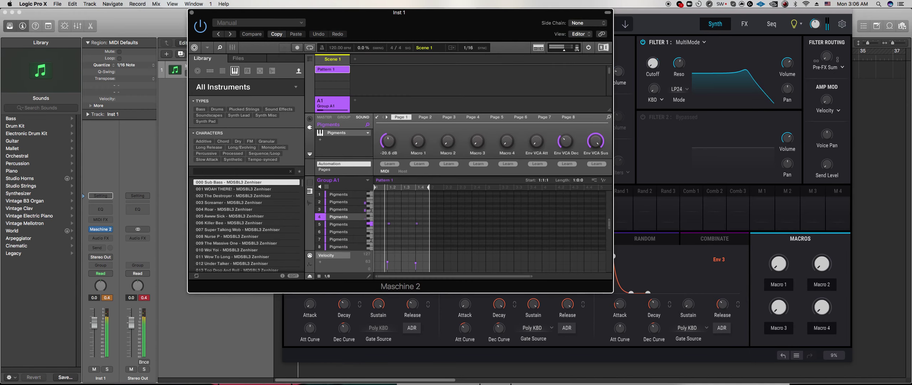
pyautogui.click(340, 196)
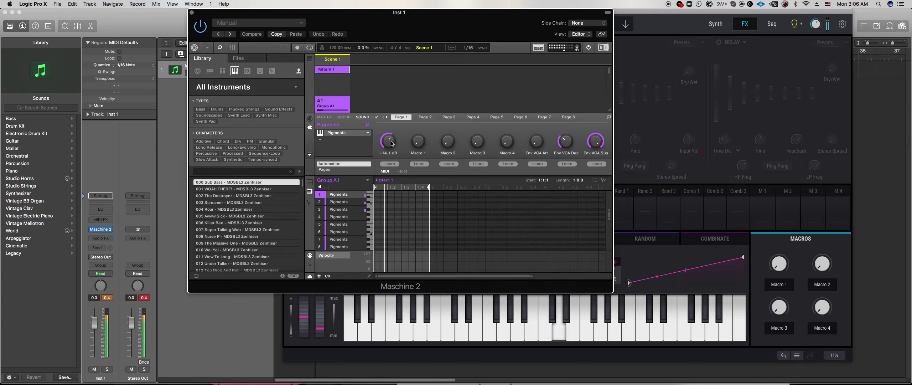
pyautogui.moveTo(392, 144)
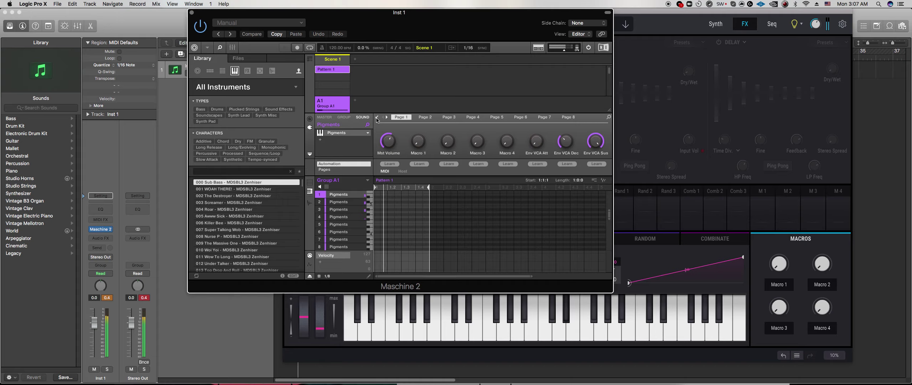
pyautogui.click(377, 117)
pyautogui.click(377, 120)
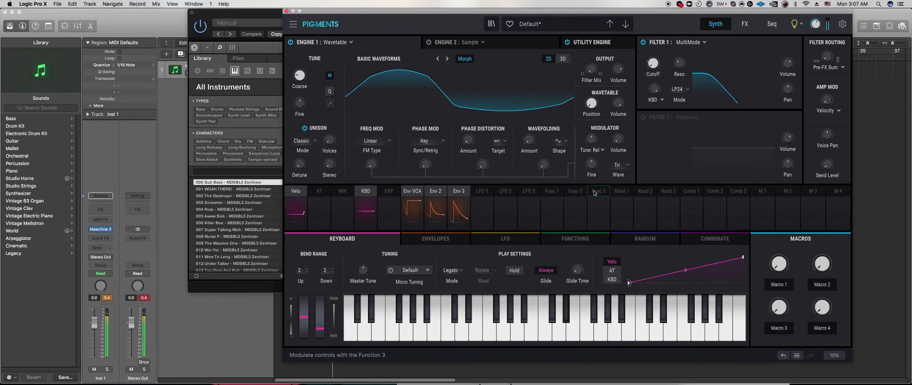
# Show Env 2's modulation routings and bypass all six, from WT1 FM Amount to F1 Resonance
pyautogui.click(436, 195)
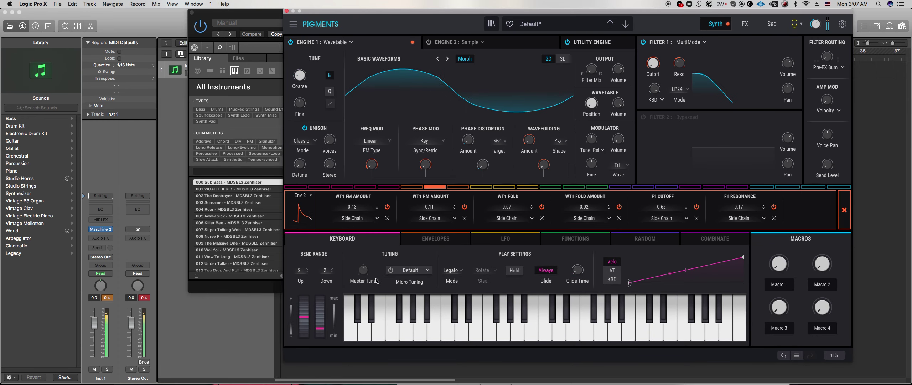
pyautogui.click(465, 207)
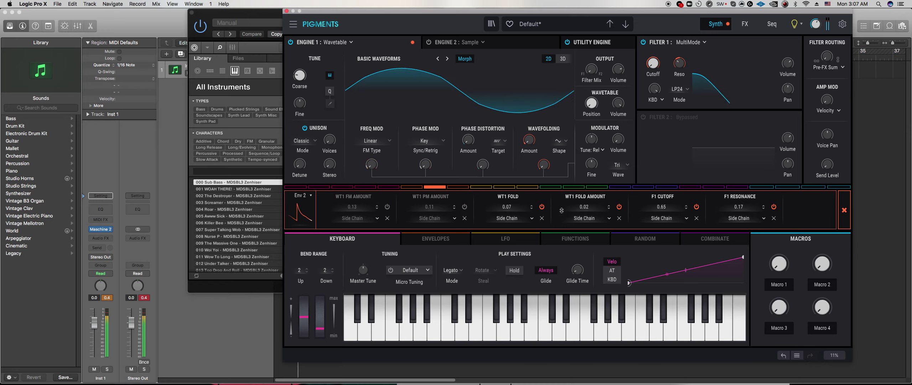
pyautogui.click(542, 207)
pyautogui.click(619, 207)
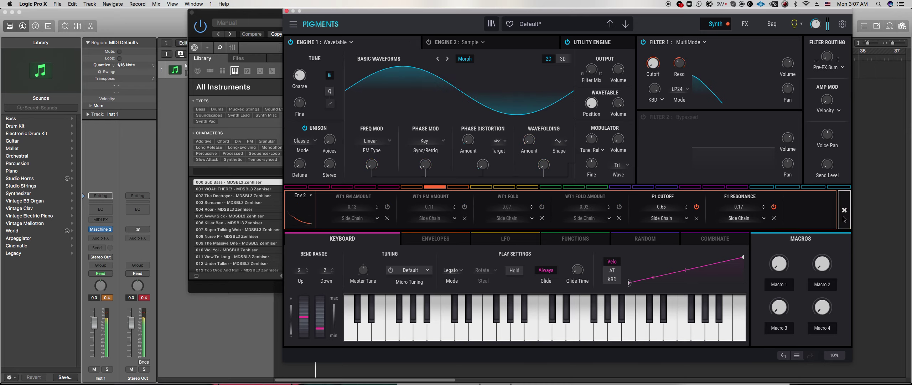
pyautogui.click(696, 206)
pyautogui.click(774, 207)
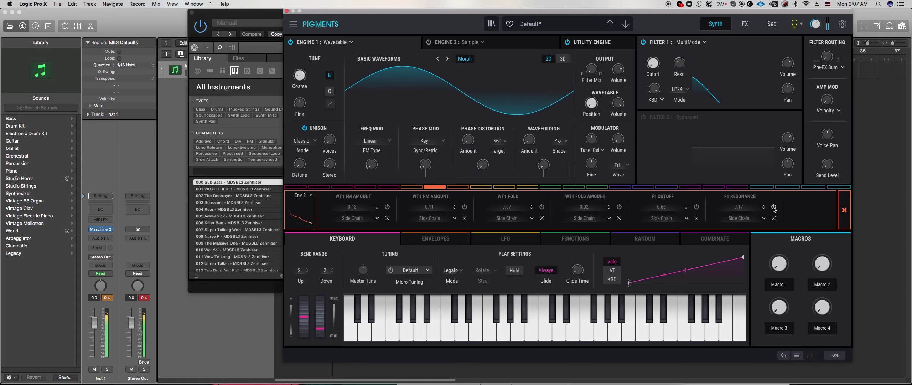
# Re-enable all six Env 2 routings and briefly bypass only the F1 Cutoff and F1 Resonance modulation for comparison
pyautogui.click(774, 207)
pyautogui.click(697, 207)
pyautogui.click(619, 207)
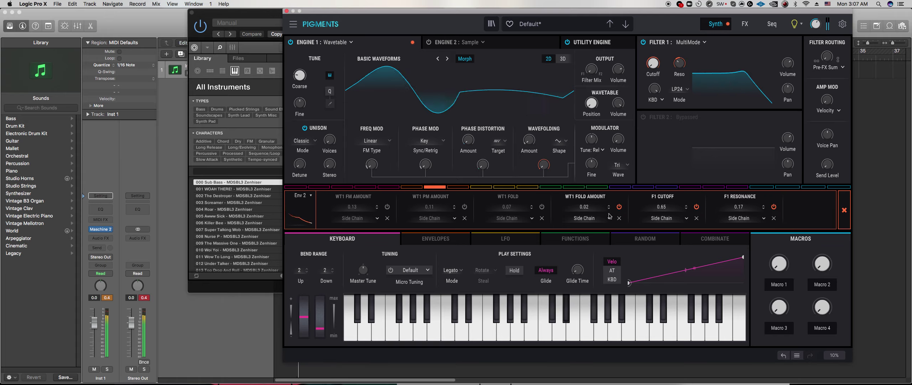
pyautogui.click(542, 207)
pyautogui.click(464, 206)
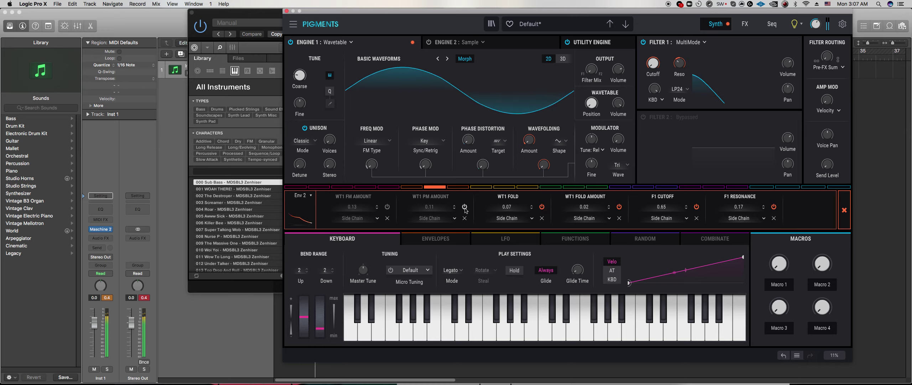
pyautogui.click(387, 207)
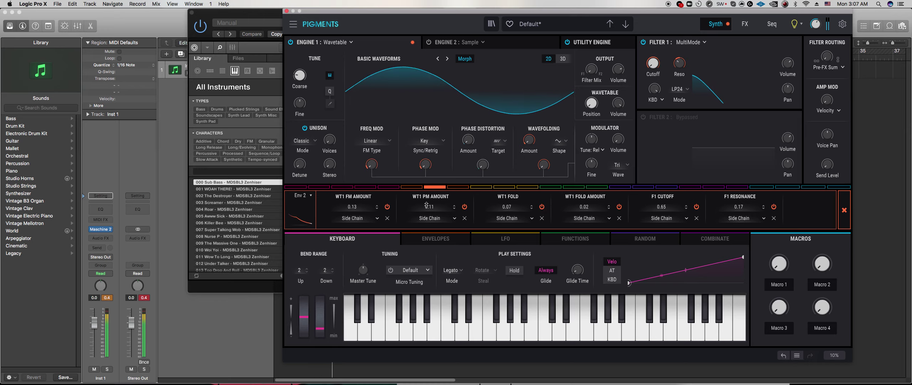
pyautogui.click(774, 207)
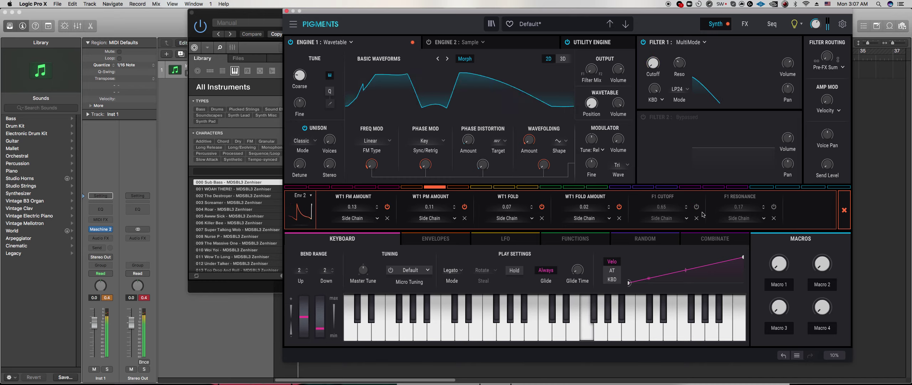
pyautogui.click(774, 207)
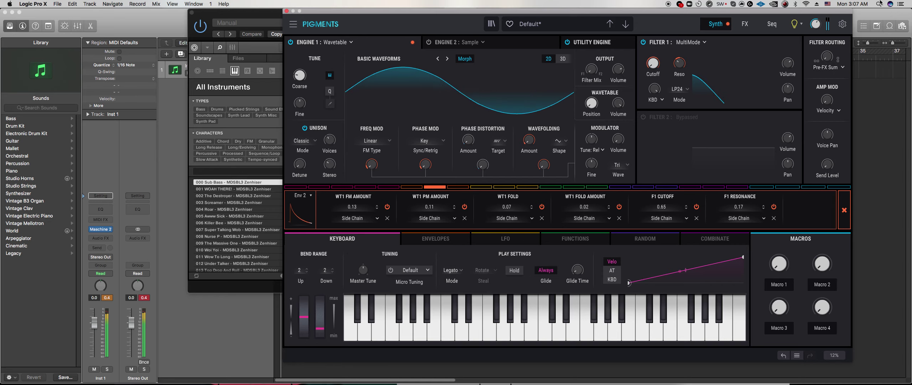
# Turn on the PS Delay in FX B and adjust its dry/wet mix
pyautogui.click(746, 24)
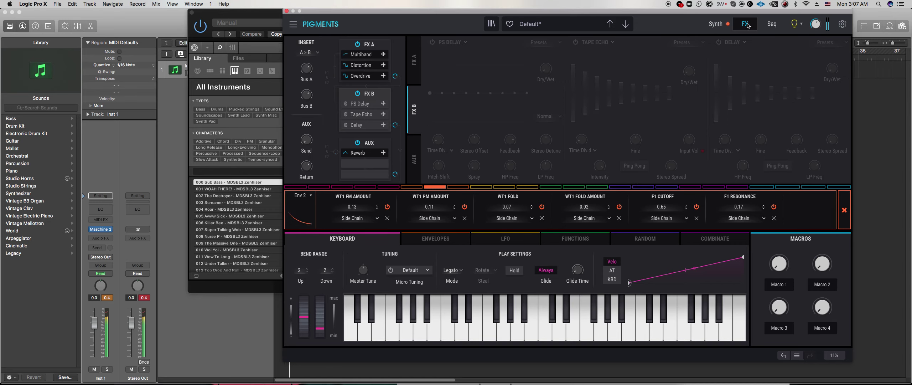
pyautogui.click(445, 42)
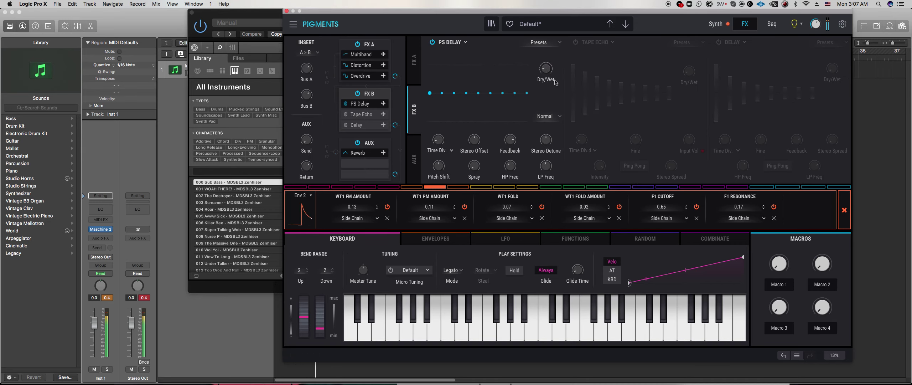
pyautogui.moveTo(546, 68); pyautogui.dragTo(546, 72)
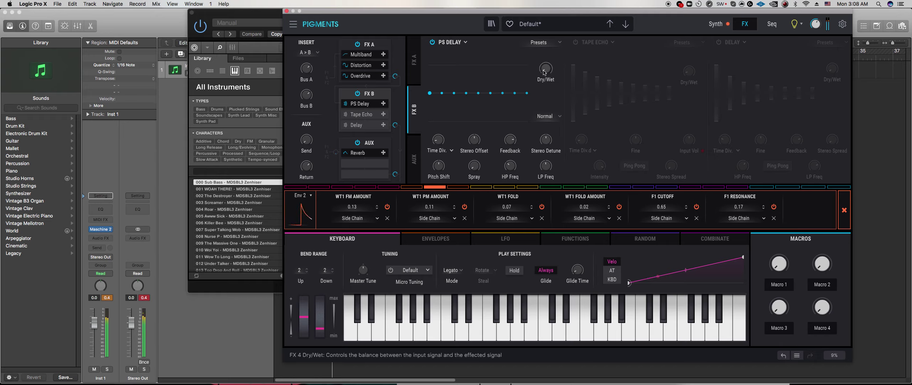
pyautogui.moveTo(546, 73); pyautogui.dragTo(546, 71)
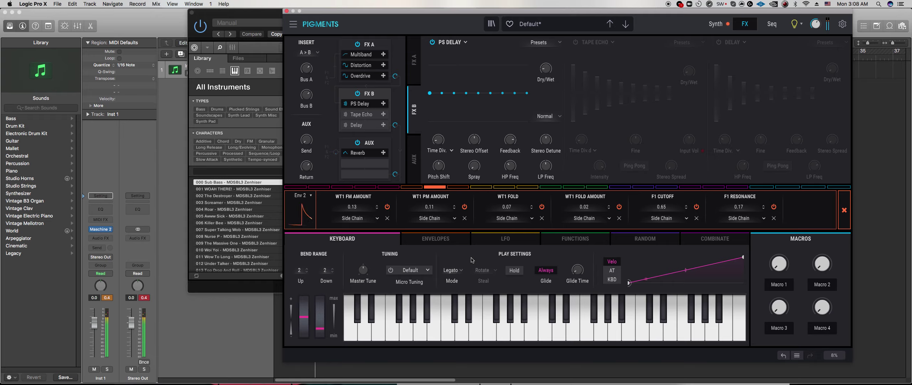
pyautogui.moveTo(551, 75); pyautogui.dragTo(550, 72)
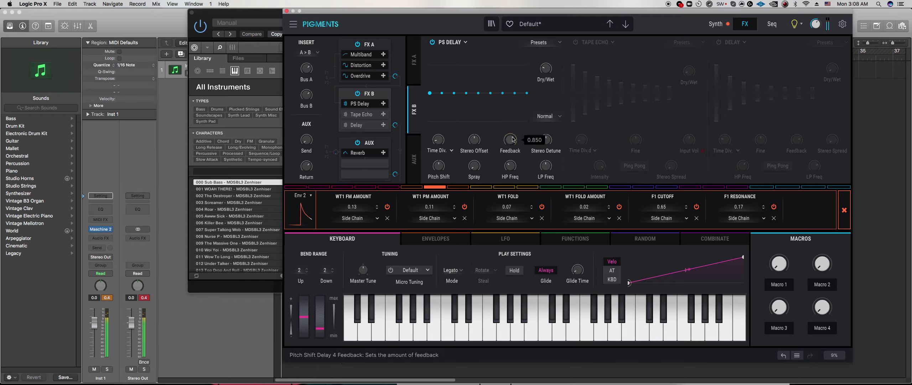
# Briefly try the Tape Echo in FX B, and turn on the Delay instead with adjusted feedback and dry/wet mix
pyautogui.click(575, 42)
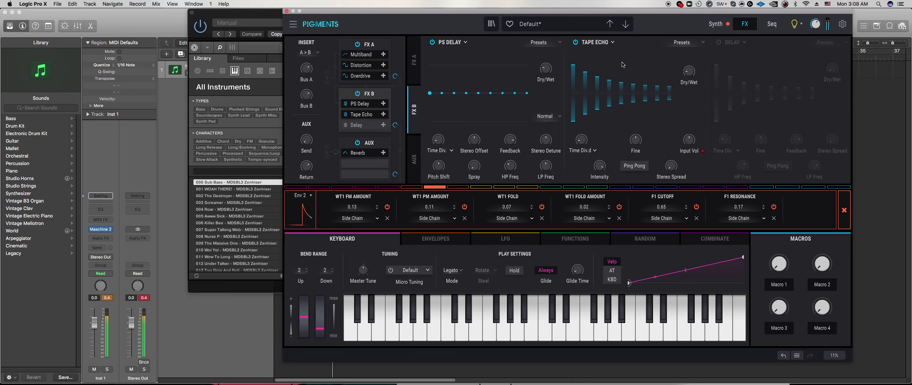
pyautogui.click(576, 42)
pyautogui.click(720, 42)
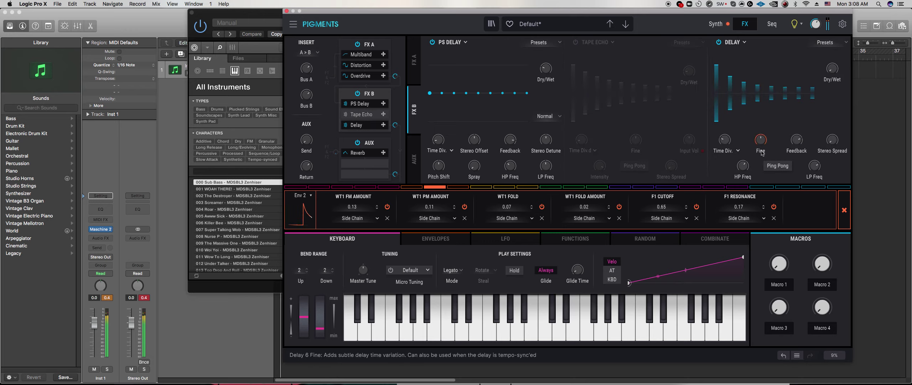
pyautogui.moveTo(797, 140); pyautogui.dragTo(796, 144)
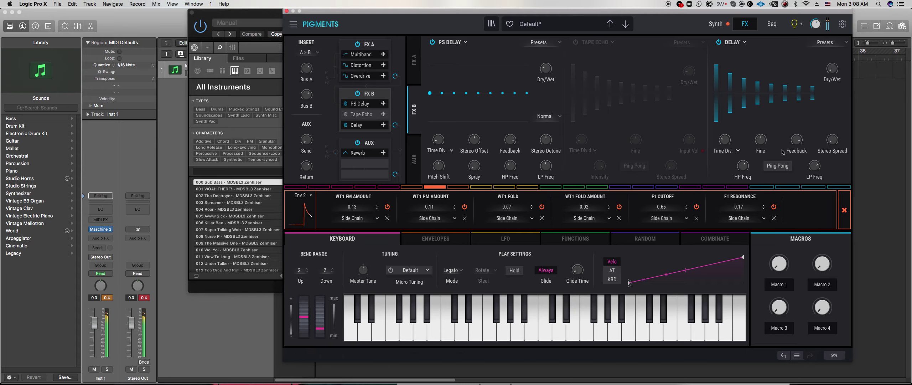
pyautogui.moveTo(832, 70); pyautogui.dragTo(832, 67)
# Adjust the PS Delay's stereo detune and set its dry/wet mix to about 30%
pyautogui.moveTo(547, 142)
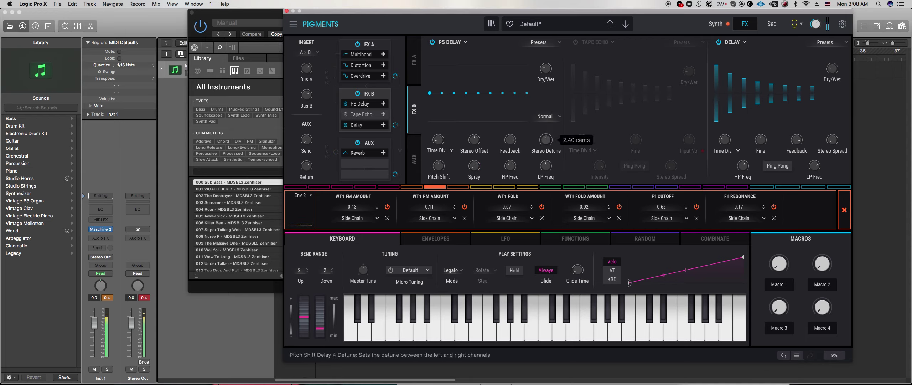
pyautogui.click(548, 72)
pyautogui.moveTo(547, 145); pyautogui.dragTo(547, 148)
pyautogui.click(546, 70)
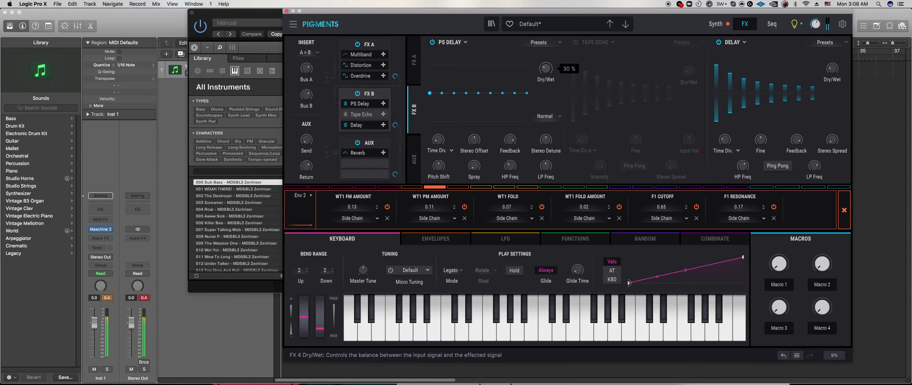
pyautogui.moveTo(546, 139); pyautogui.dragTo(546, 146)
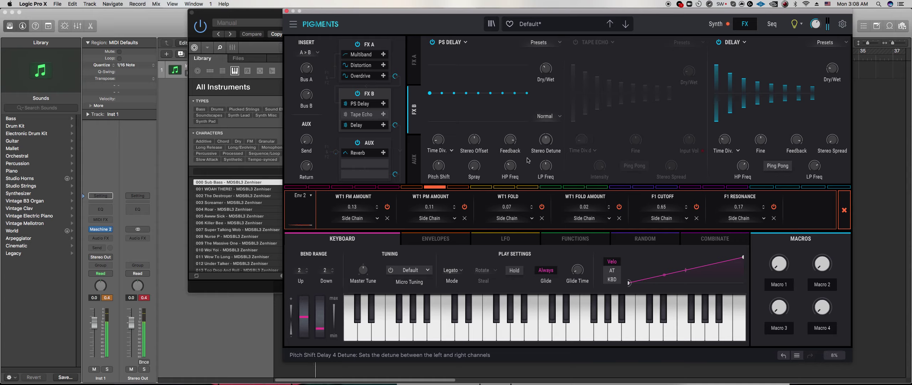
# Fine-tune the PS Delay's spray and its high-pass and low-pass filter frequencies
pyautogui.click(474, 166)
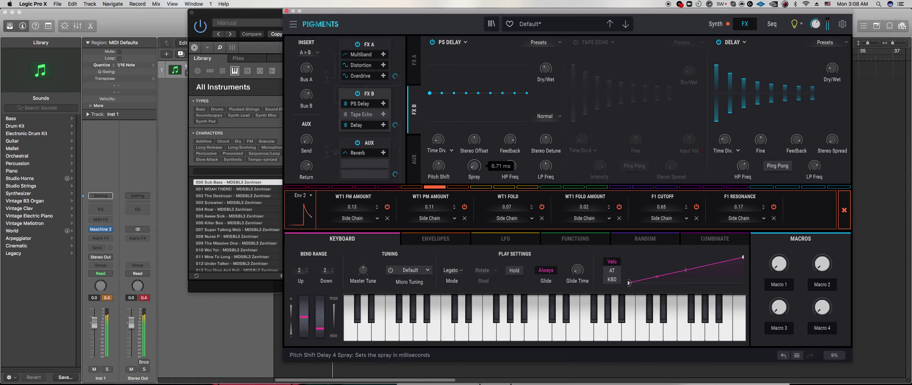
pyautogui.moveTo(474, 166); pyautogui.dragTo(474, 164)
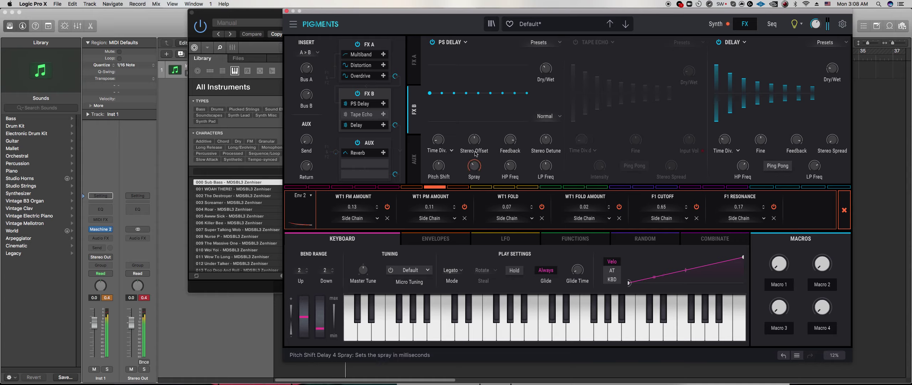
pyautogui.click(512, 167)
pyautogui.moveTo(511, 168)
pyautogui.mouseDown()
pyautogui.moveTo(546, 173)
pyautogui.moveTo(514, 167)
pyautogui.mouseUp()
pyautogui.doubleClick(548, 167)
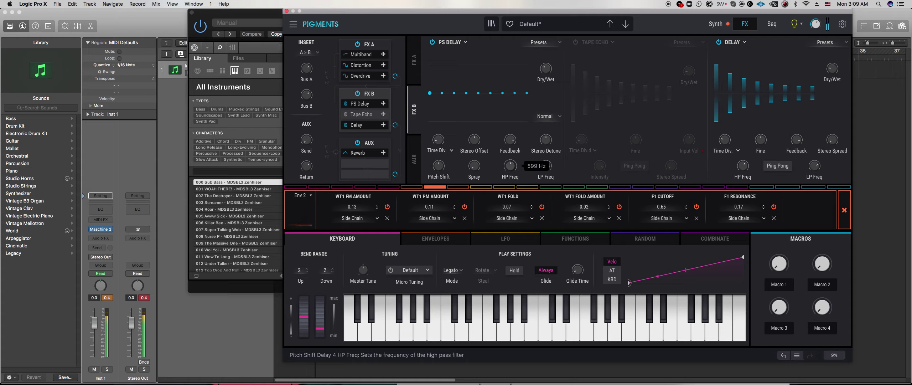
pyautogui.moveTo(510, 166); pyautogui.dragTo(510, 168)
# Select LFO 1 as the modulation source and adjust its rate and starting phase
pyautogui.click(481, 187)
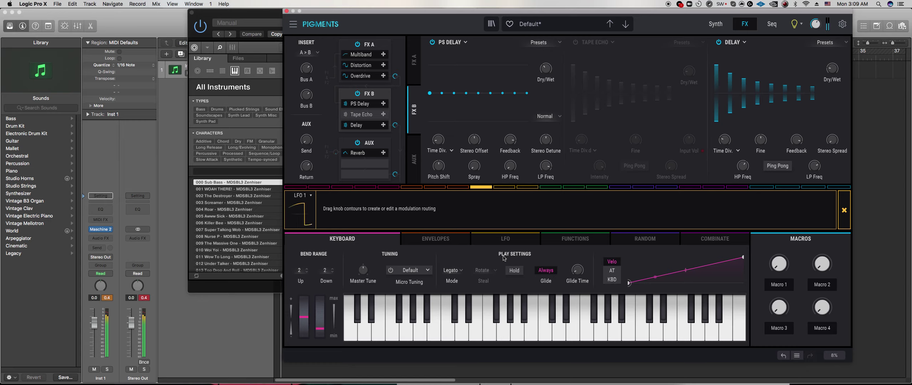
pyautogui.click(502, 239)
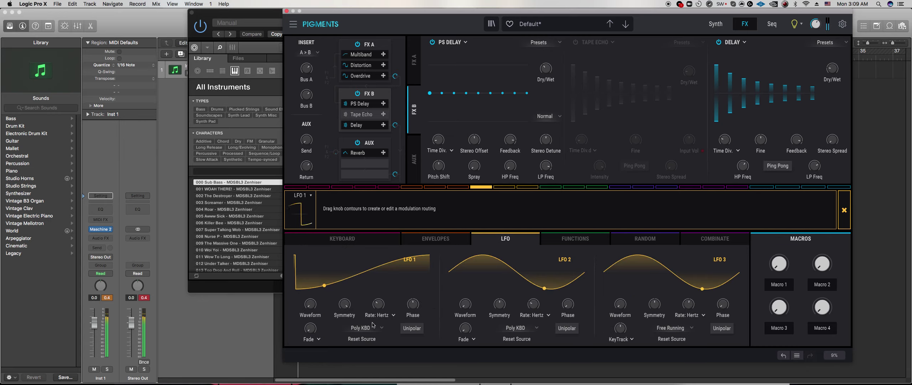
pyautogui.moveTo(379, 304); pyautogui.dragTo(379, 309)
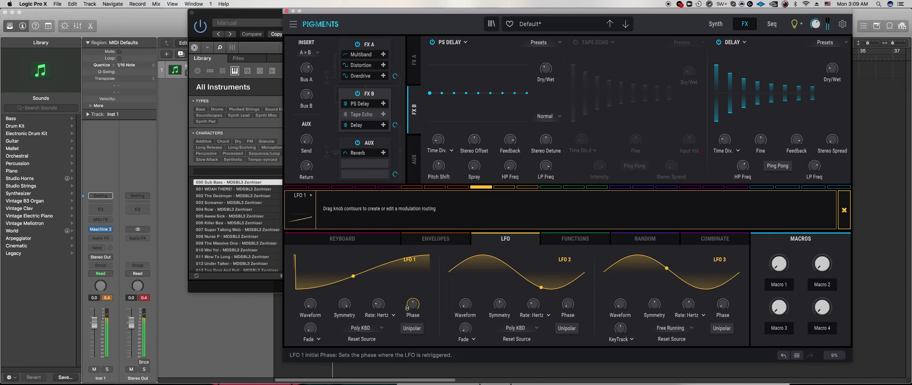
pyautogui.moveTo(412, 308)
pyautogui.moveTo(412, 303); pyautogui.dragTo(413, 301)
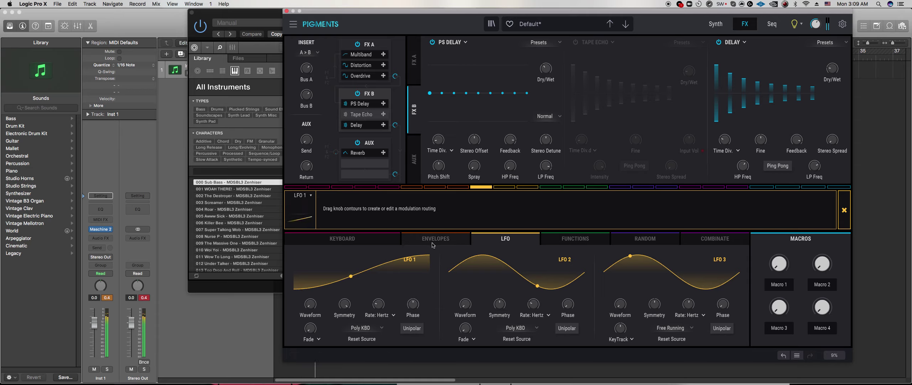
# Modulate the PS Delay's high-pass frequency with LFO 1 by 0.58, making the LFO unipolar at about 0.433 Hz
pyautogui.moveTo(503, 167)
pyautogui.moveTo(504, 168); pyautogui.dragTo(504, 155)
pyautogui.moveTo(379, 305); pyautogui.dragTo(378, 306)
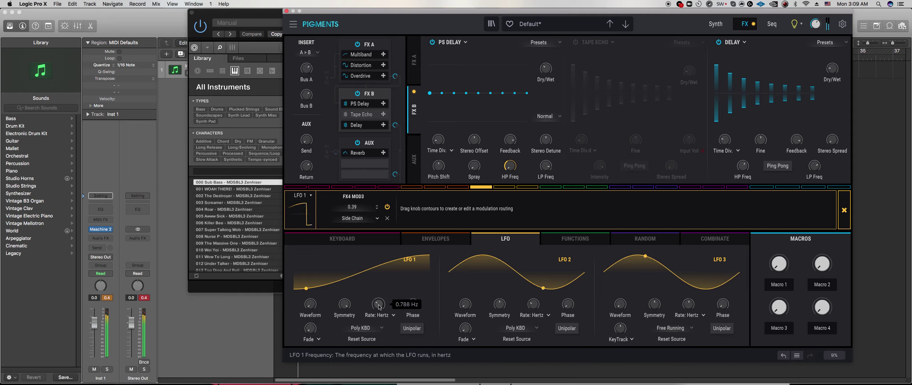
pyautogui.moveTo(511, 168)
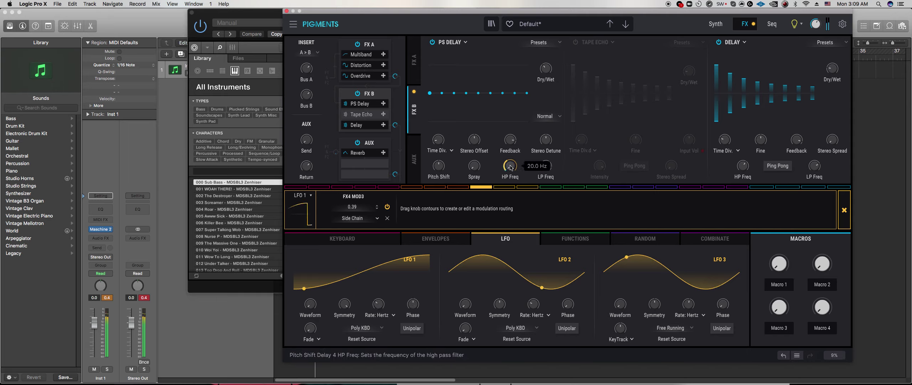
pyautogui.click(415, 329)
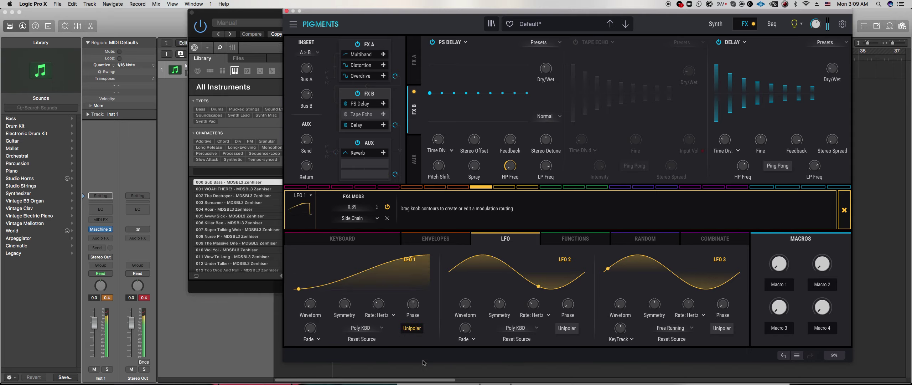
pyautogui.moveTo(506, 162)
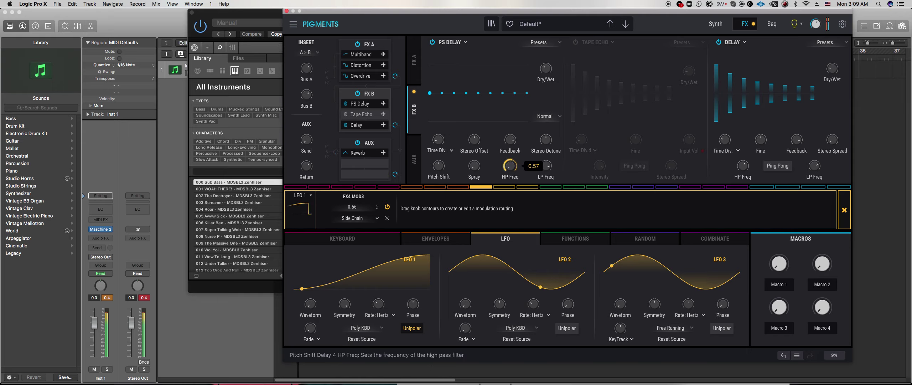
pyautogui.moveTo(378, 303)
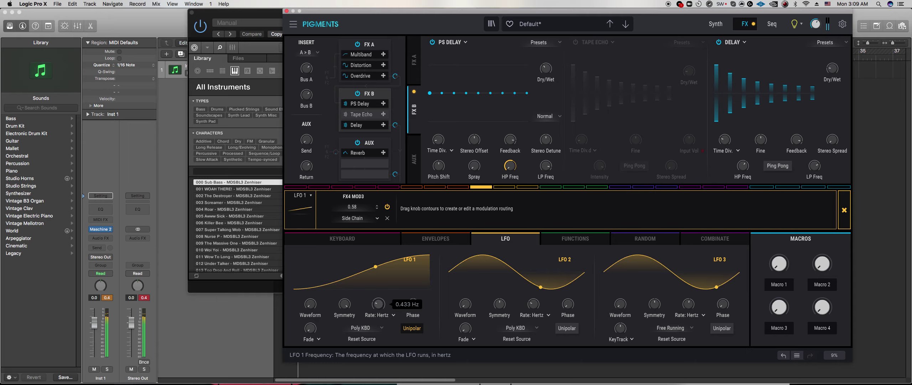
# Modulate the PS Delay's low-pass frequency with LFO 1 by -0.34
pyautogui.moveTo(546, 166)
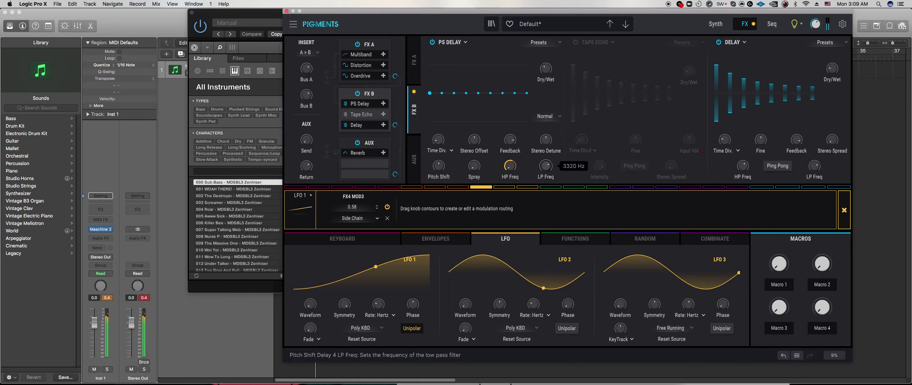
pyautogui.moveTo(548, 161); pyautogui.dragTo(549, 170)
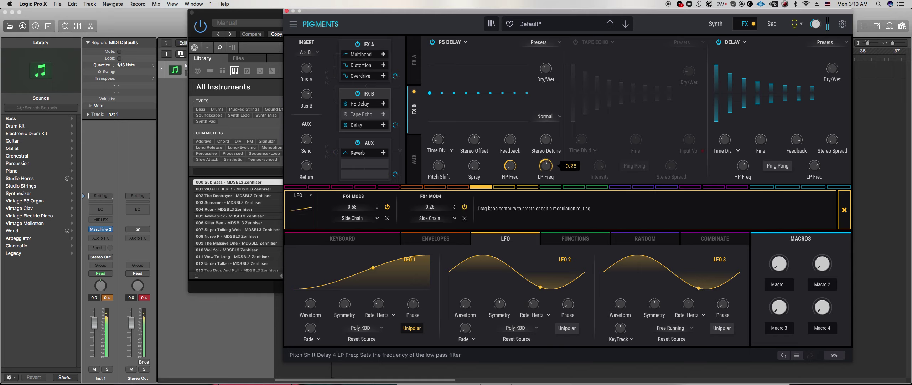
pyautogui.moveTo(548, 175)
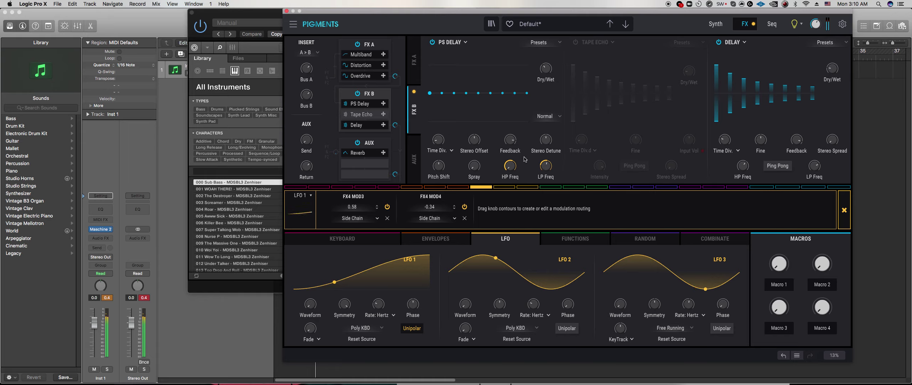
# Modulate the second Delay's high-pass frequency by 0.49 and low-pass frequency by -0.41 with LFO 1
pyautogui.moveTo(744, 167)
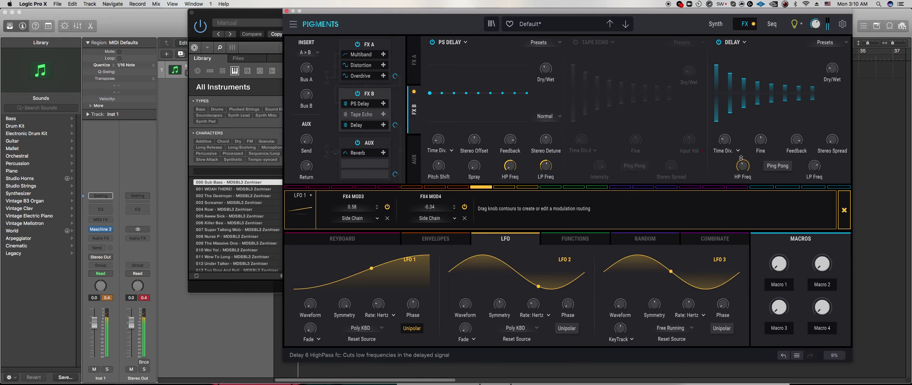
pyautogui.moveTo(738, 164); pyautogui.dragTo(738, 161)
pyautogui.moveTo(815, 164); pyautogui.dragTo(815, 170)
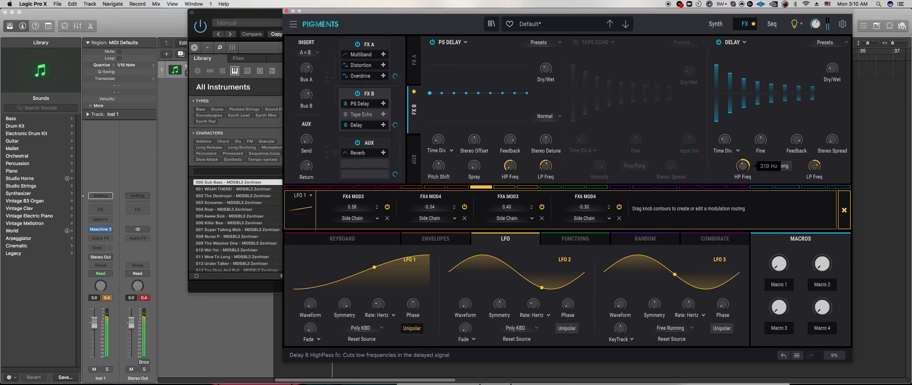
pyautogui.moveTo(744, 160); pyautogui.dragTo(744, 156)
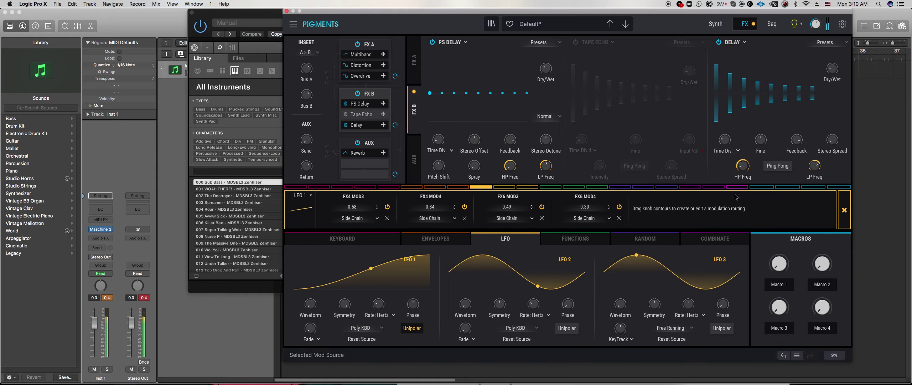
pyautogui.moveTo(820, 160); pyautogui.dragTo(819, 165)
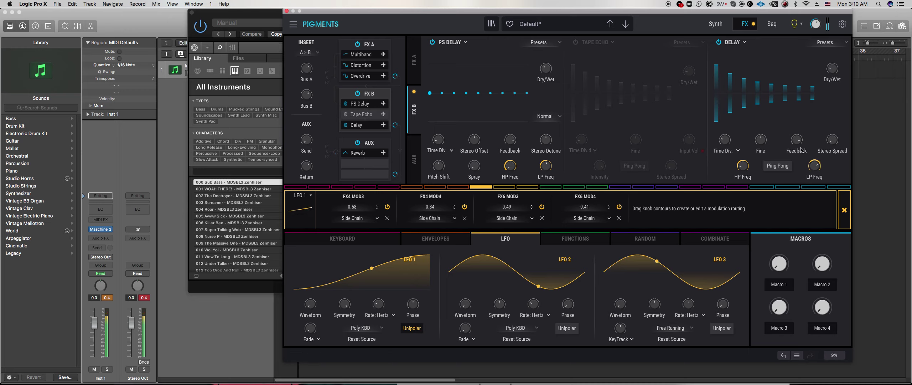
# Assign LFO 1 to the dry/wet mixes, by -0.24 on the Delay and -0.39 on the PS Delay
pyautogui.moveTo(832, 72)
pyautogui.moveTo(829, 66); pyautogui.dragTo(830, 72)
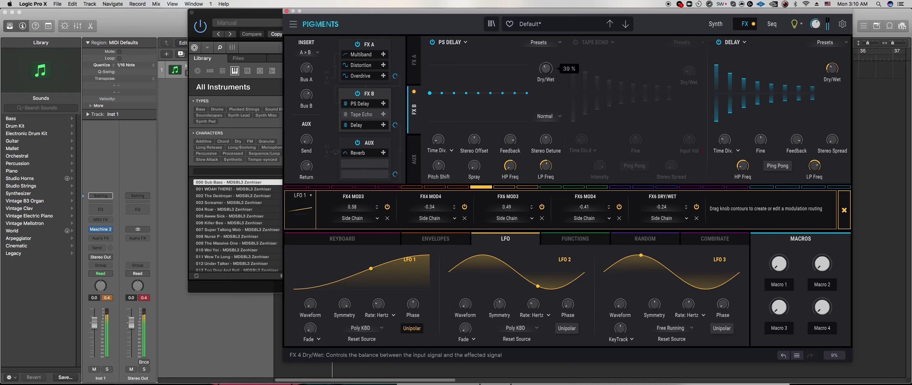
pyautogui.moveTo(544, 64); pyautogui.dragTo(544, 66)
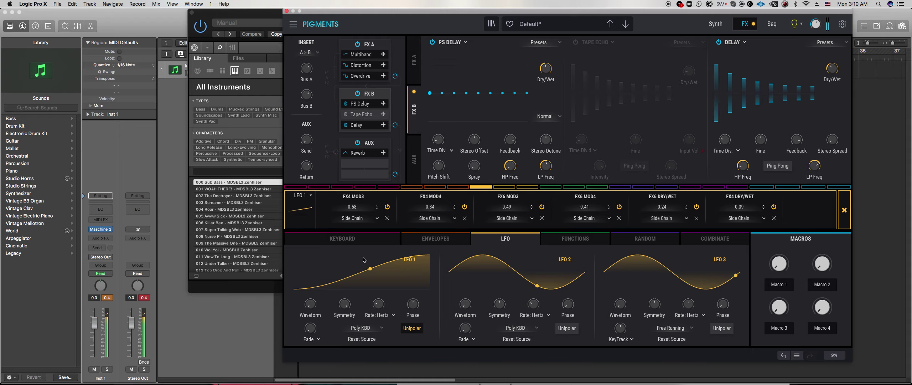
# Change the keyboard play mode to Mono
pyautogui.click(375, 241)
pyautogui.click(461, 271)
pyautogui.click(456, 155)
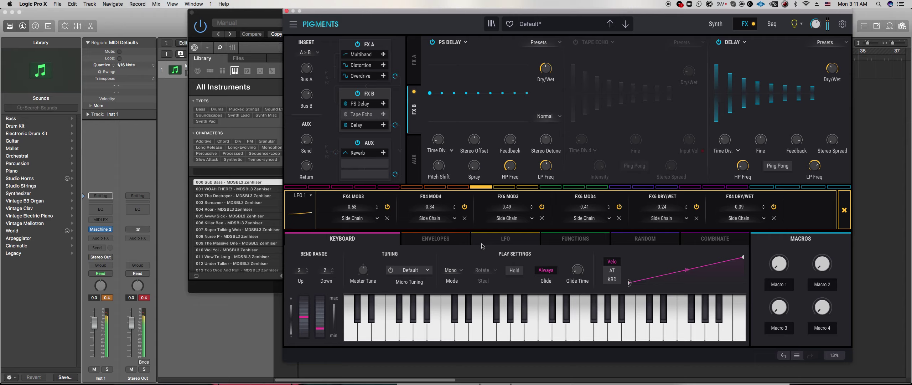
# Set LFO 1's modulation of the PS Delay's dry/wet mix to -0.43 and review the LFO and glide settings
pyautogui.moveTo(541, 63)
pyautogui.moveTo(541, 62); pyautogui.dragTo(542, 66)
pyautogui.moveTo(834, 71)
pyautogui.click(505, 239)
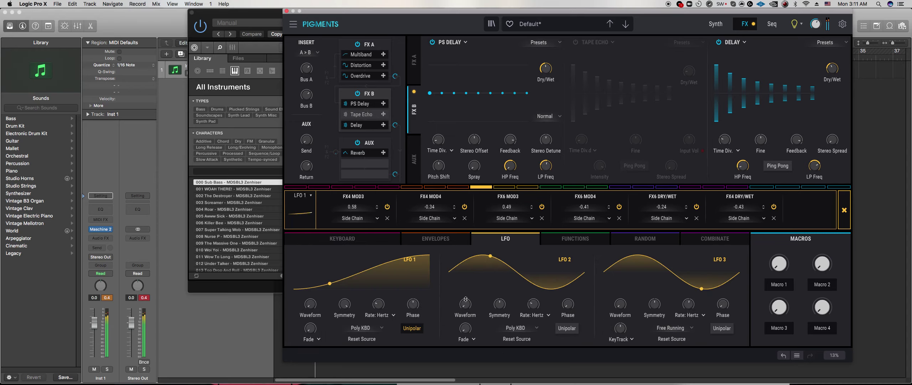
pyautogui.moveTo(379, 308)
pyautogui.click(342, 239)
pyautogui.moveTo(581, 274)
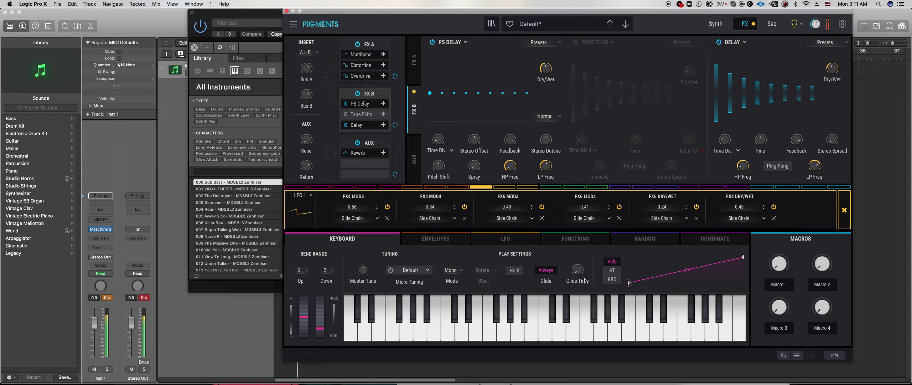
# Set Function 1 to play once and reshape it into a rising ramp by moving its peak to time 1.00
pyautogui.click(575, 241)
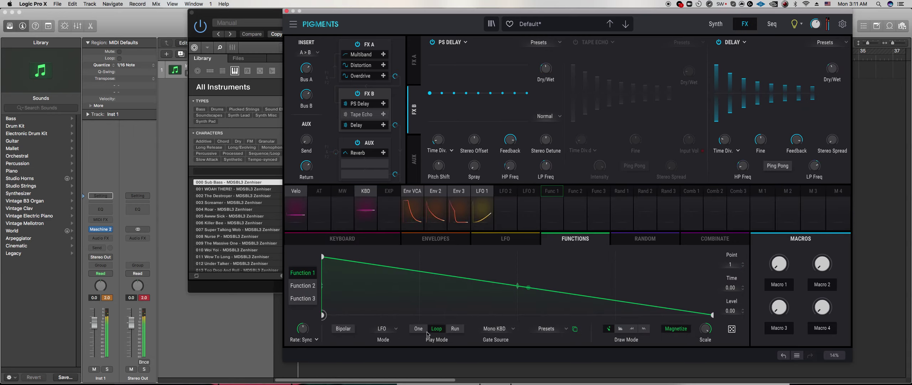
pyautogui.click(419, 330)
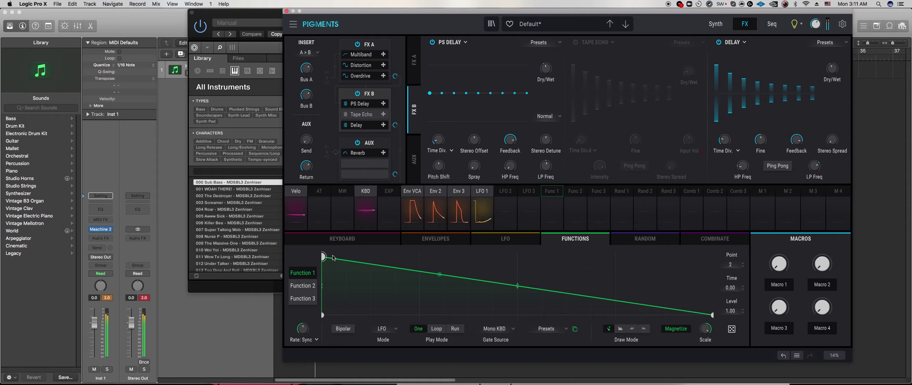
pyautogui.moveTo(323, 256); pyautogui.dragTo(639, 256)
pyautogui.moveTo(683, 218); pyautogui.dragTo(716, 218)
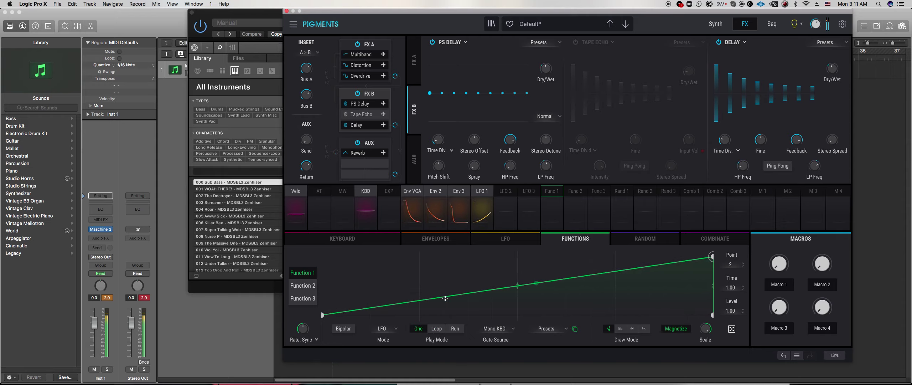
pyautogui.moveTo(305, 332)
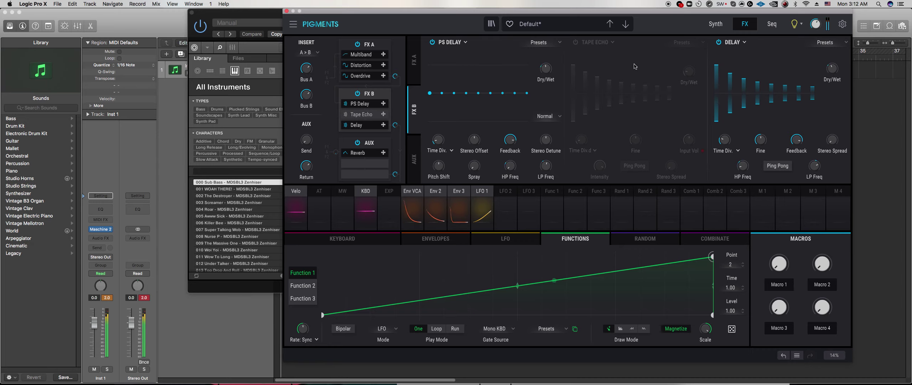
# Turn on Filter 2 in the synth section and set its type to Formant
pyautogui.click(716, 24)
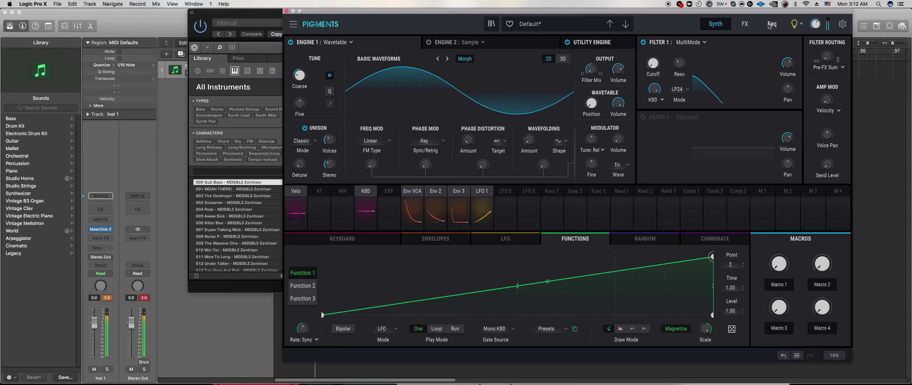
pyautogui.click(644, 117)
pyautogui.click(691, 116)
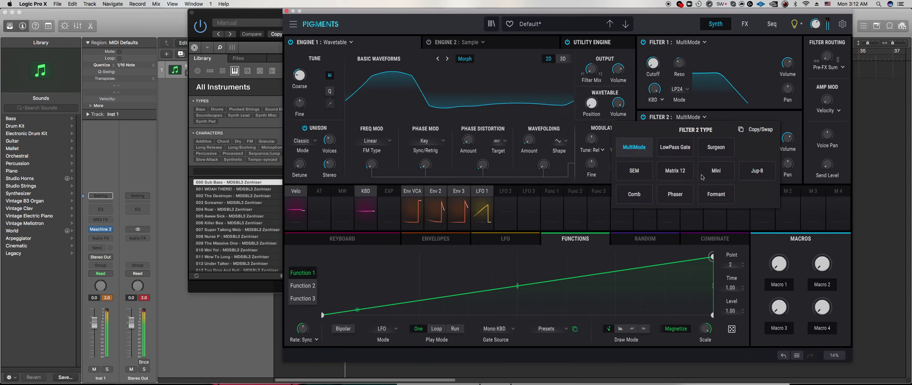
pyautogui.click(716, 195)
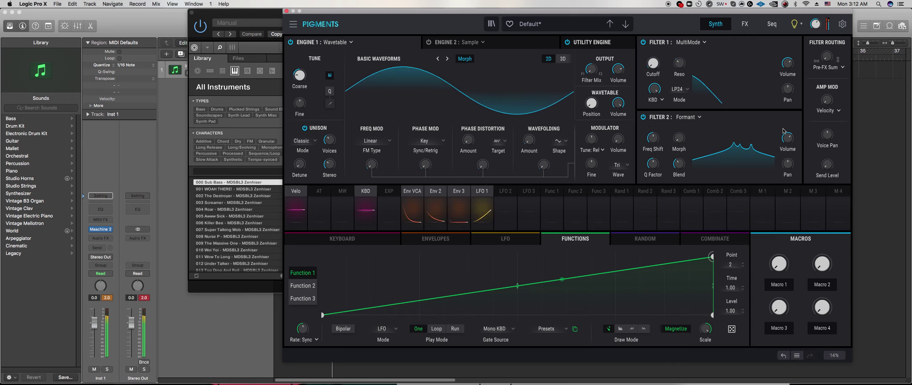
pyautogui.click(223, 286)
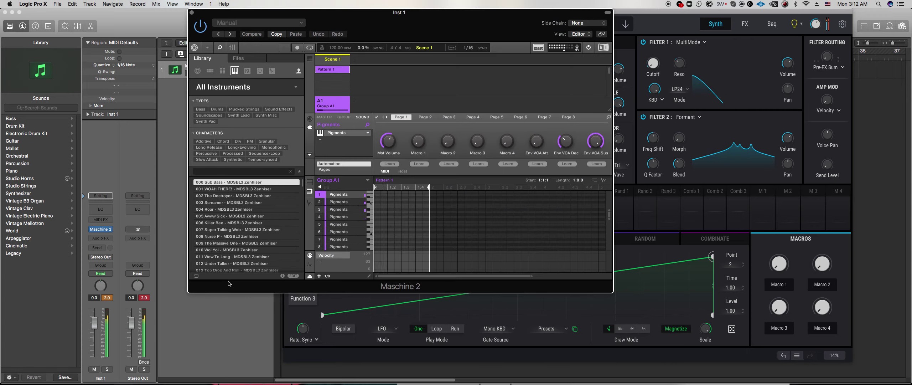
# Enable Ping Pong on the second Delay in FX B
pyautogui.click(745, 24)
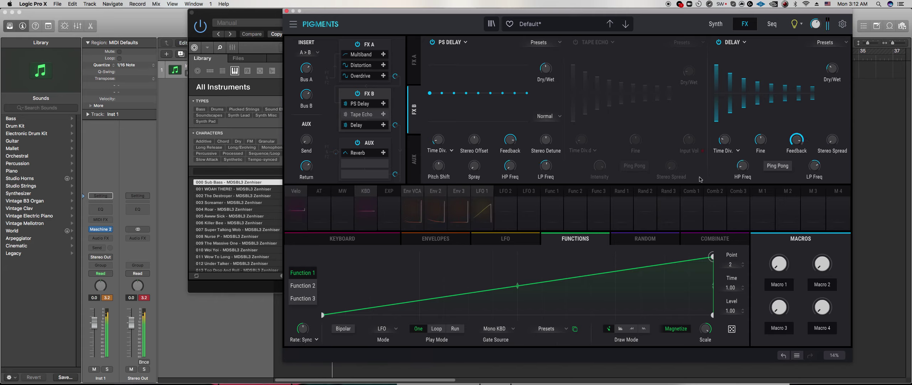
pyautogui.moveTo(823, 161)
pyautogui.click(777, 166)
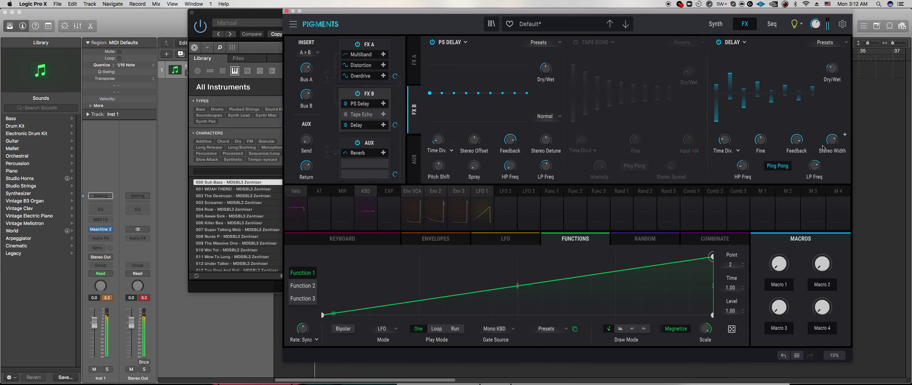
pyautogui.moveTo(804, 135)
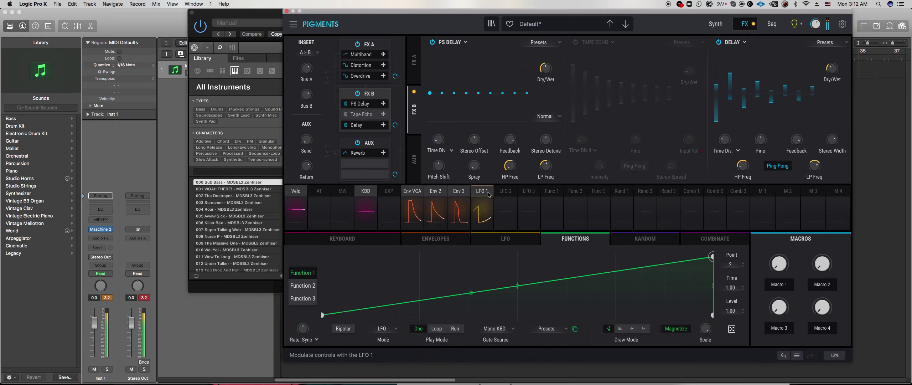
# Bend Function 1 into a late-rising curve and assign it to the PS Delay feedback by -0.57 and Delay feedback by -0.40
pyautogui.moveTo(517, 286); pyautogui.dragTo(518, 314)
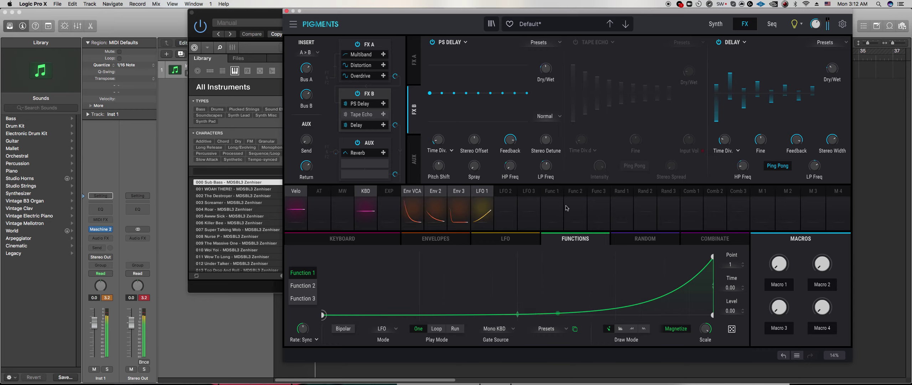
pyautogui.click(552, 191)
pyautogui.moveTo(510, 134); pyautogui.dragTo(511, 135)
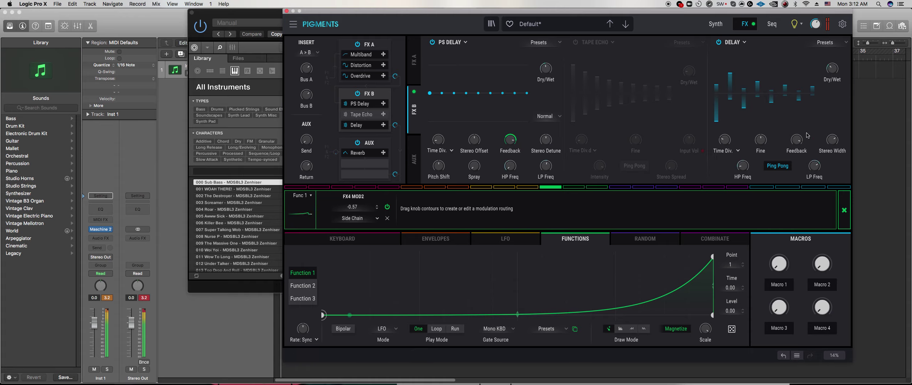
pyautogui.moveTo(797, 134); pyautogui.dragTo(797, 140)
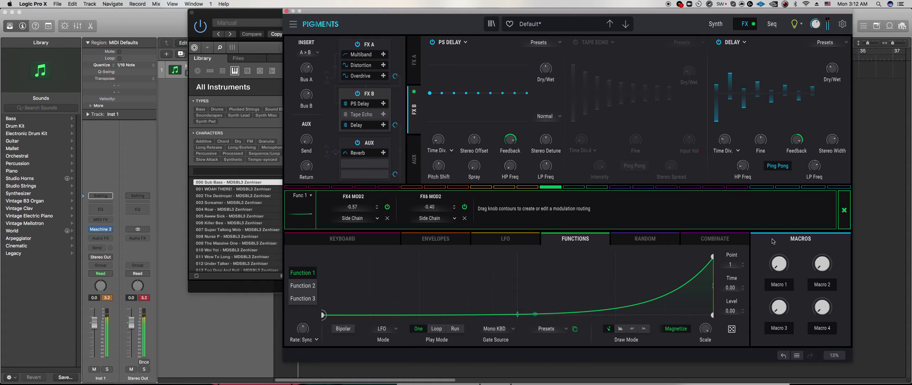
# Remove the extra midpoint from Function 1 and bend its ramp into a gentler rising curve
pyautogui.click(523, 315)
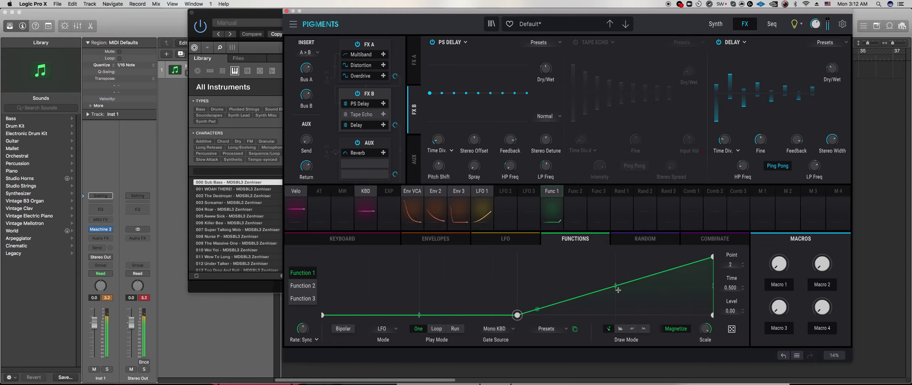
pyautogui.rightClick(517, 315)
pyautogui.moveTo(516, 315); pyautogui.dragTo(514, 305)
pyautogui.doubleClick(516, 306)
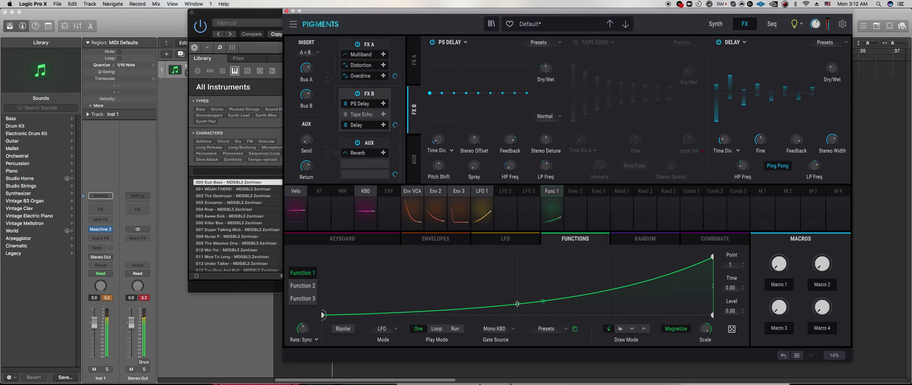
pyautogui.moveTo(518, 303); pyautogui.dragTo(517, 298)
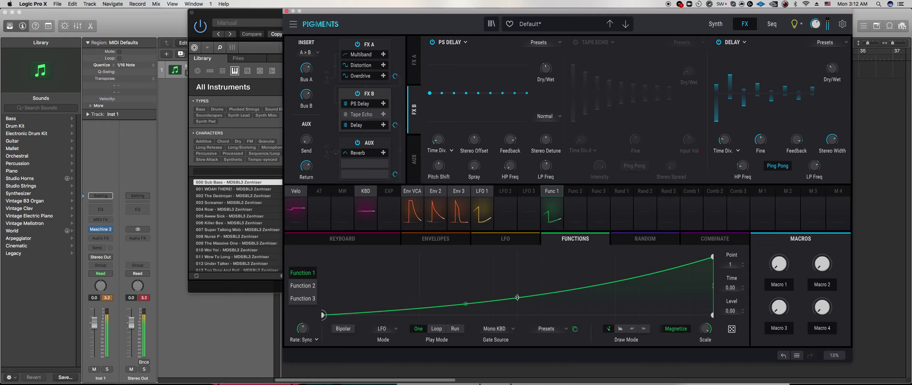
pyautogui.moveTo(519, 136)
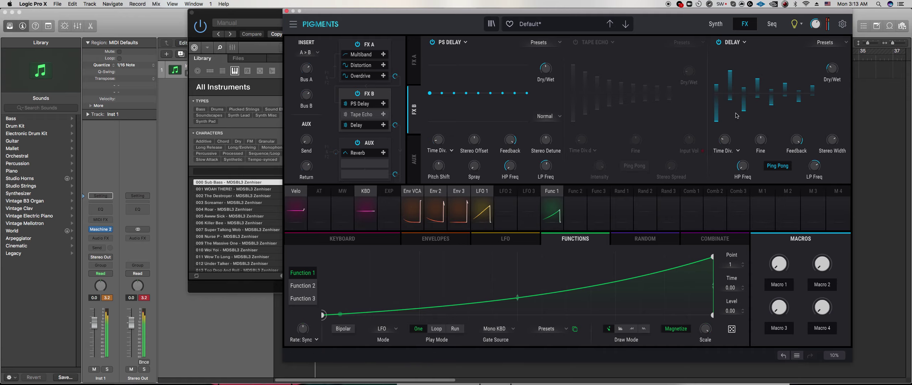
# Add a point to Function 1 at time 0.487 and level 1.00 so the curve peaks halfway and holds
pyautogui.moveTo(831, 142)
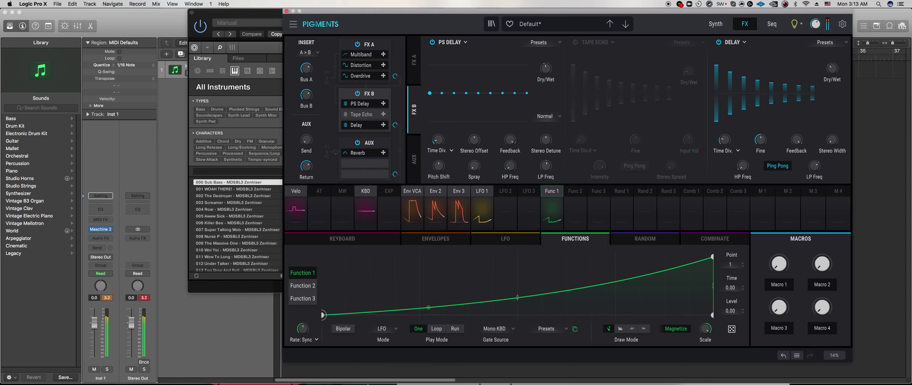
pyautogui.click(277, 285)
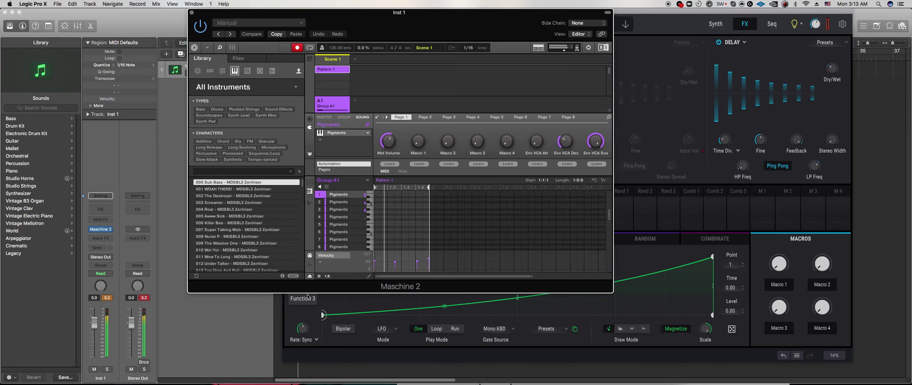
pyautogui.scroll(-5, 420, 229)
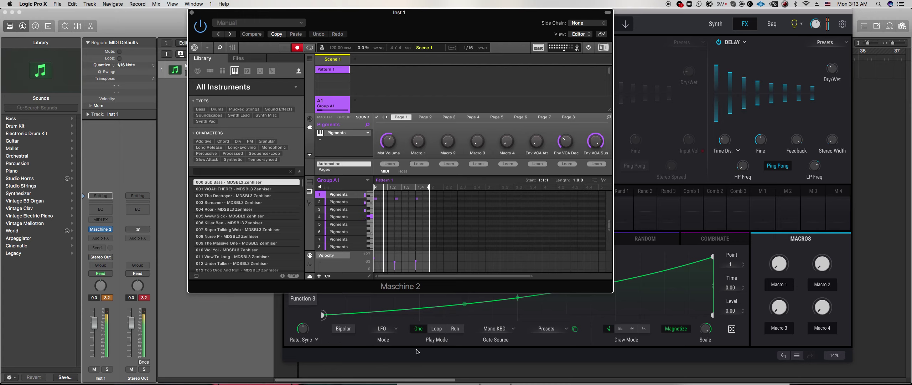
pyautogui.click(518, 299)
pyautogui.moveTo(518, 299); pyautogui.dragTo(513, 256)
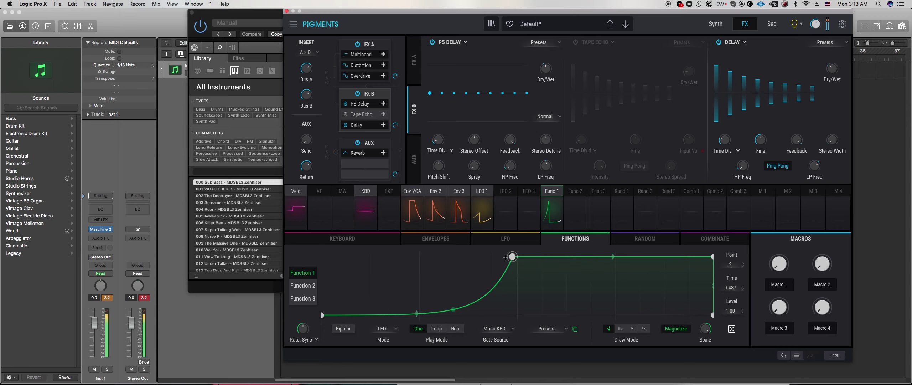
# Set Function 1's modulation of the PS Delay feedback to -0.90 and of the Delay feedback to -0.62
pyautogui.click(556, 189)
pyautogui.moveTo(513, 133); pyautogui.dragTo(513, 141)
pyautogui.moveTo(797, 139); pyautogui.dragTo(797, 144)
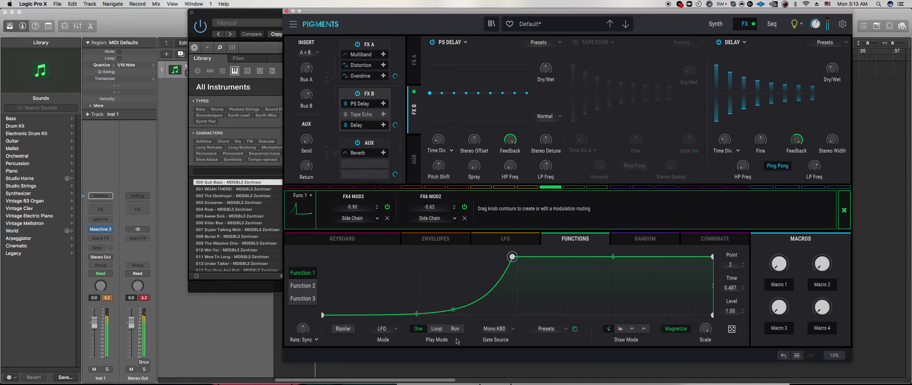
# Select the fifth Pigments sound in Maschine's Group A1 and lower the coarse tuning of its Engine 1
pyautogui.click(257, 291)
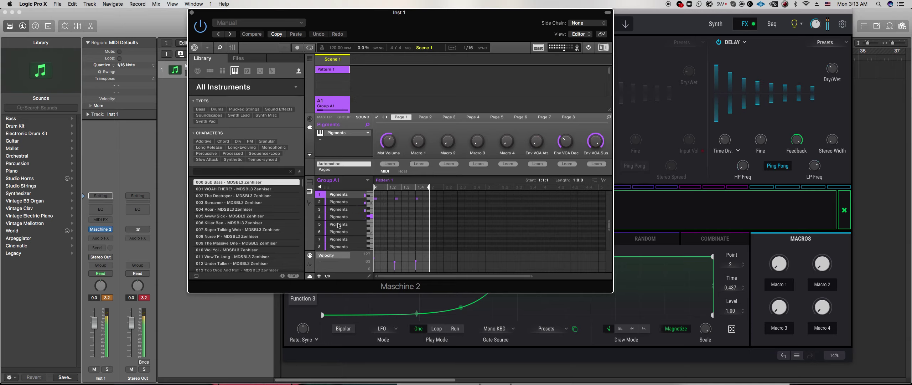
pyautogui.click(339, 224)
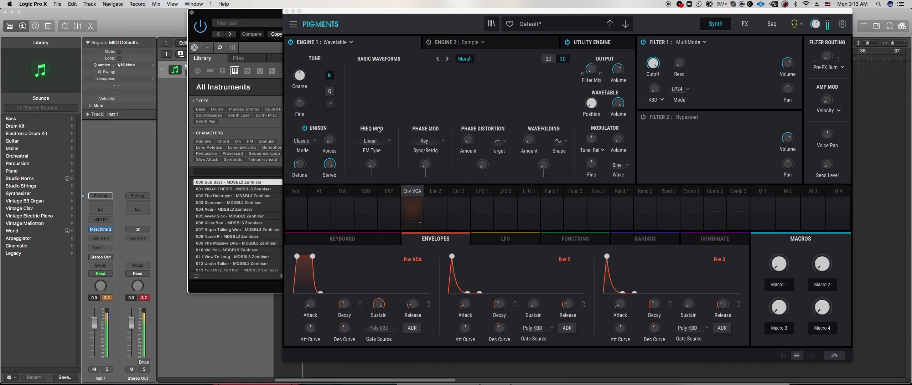
pyautogui.moveTo(300, 75); pyautogui.dragTo(300, 84)
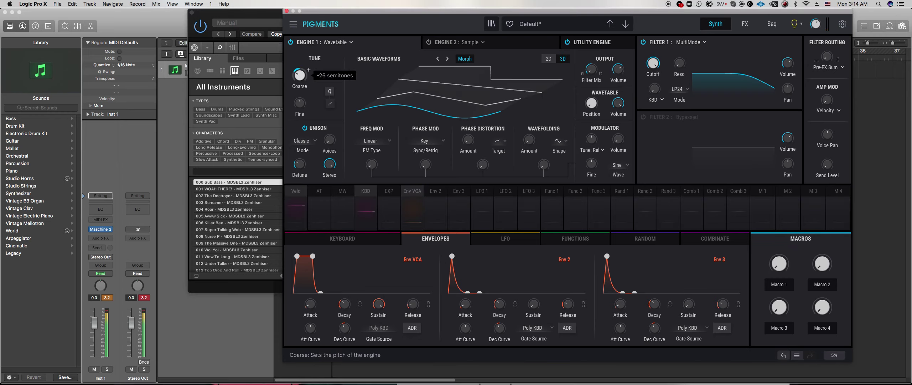
pyautogui.scroll(-2, 309, 70)
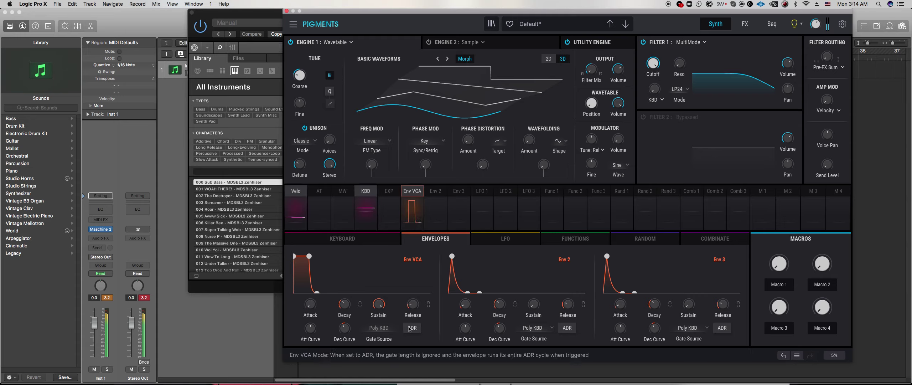
# Lengthen the release of Env VCA and shorten the attack of Env 2 to its minimum
pyautogui.moveTo(412, 304); pyautogui.dragTo(413, 290)
pyautogui.moveTo(465, 304); pyautogui.dragTo(465, 319)
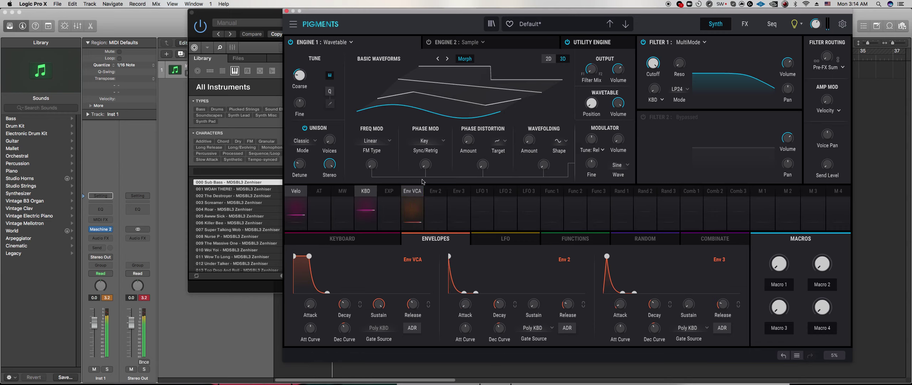
# Assign Env 2 to Engine 1's FM amount by 0.35 and PM amount by 0.29, with Engine 1's output volume at 3.50 dB
pyautogui.click(435, 190)
pyautogui.moveTo(371, 164); pyautogui.dragTo(371, 161)
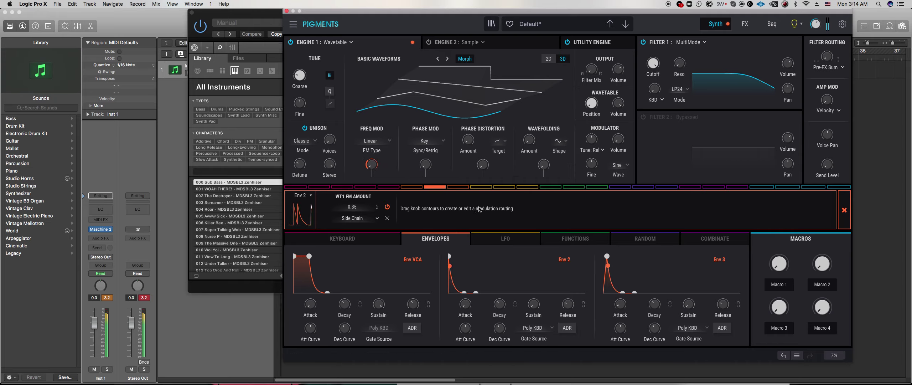
pyautogui.moveTo(619, 71); pyautogui.dragTo(619, 66)
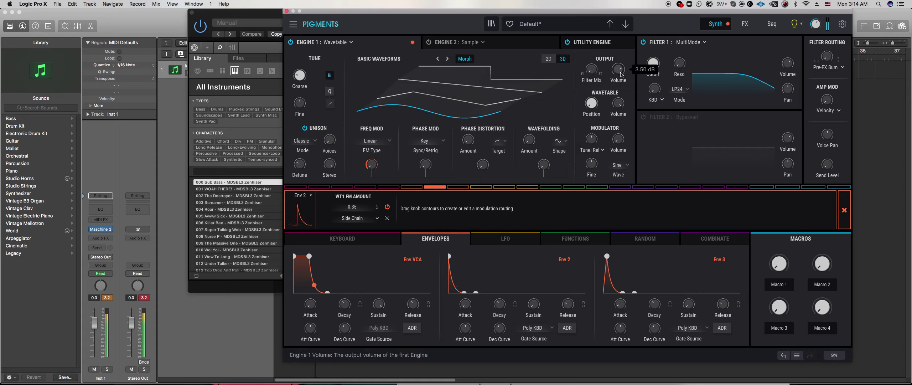
pyautogui.moveTo(429, 164)
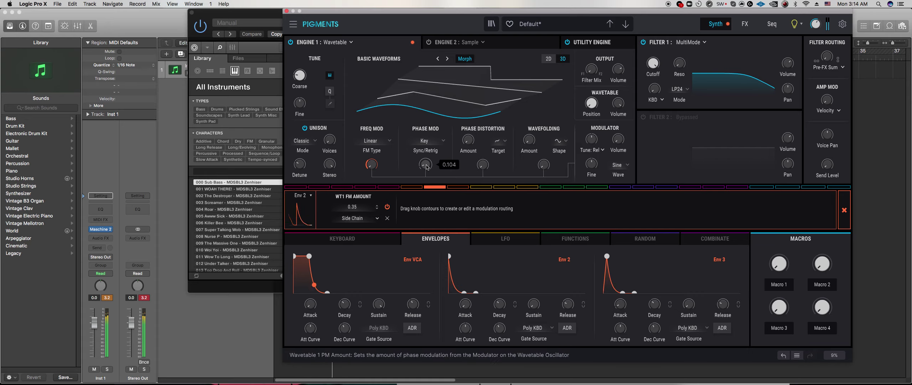
pyautogui.moveTo(419, 163); pyautogui.dragTo(419, 158)
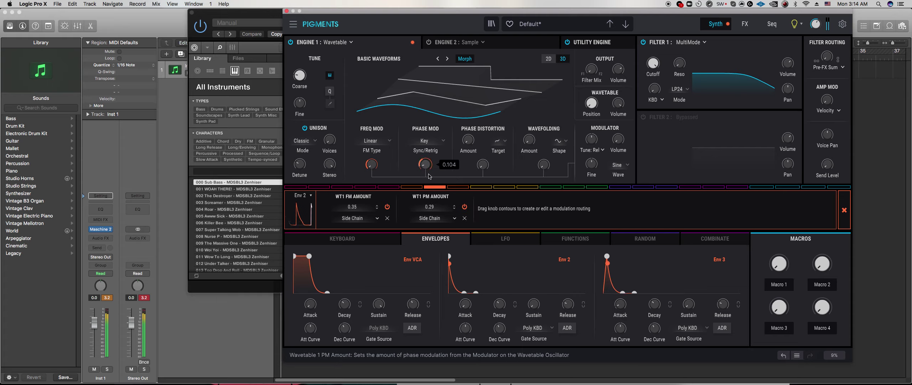
# Shorten the decay of Env 2 and lengthen the Env VCA release slightly
pyautogui.moveTo(499, 303)
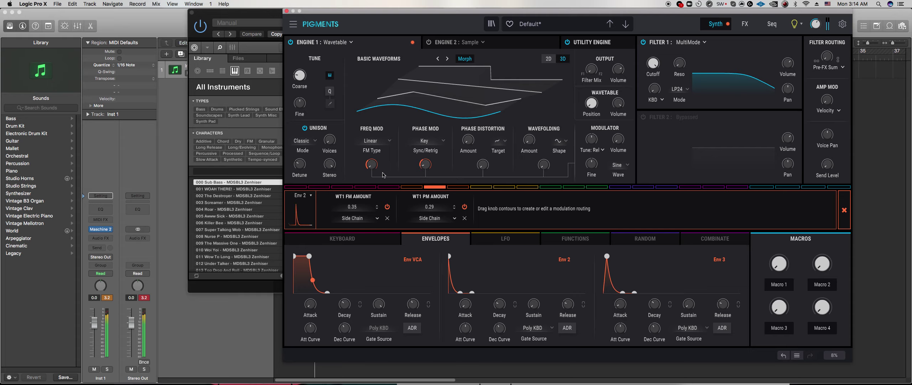
pyautogui.moveTo(422, 174)
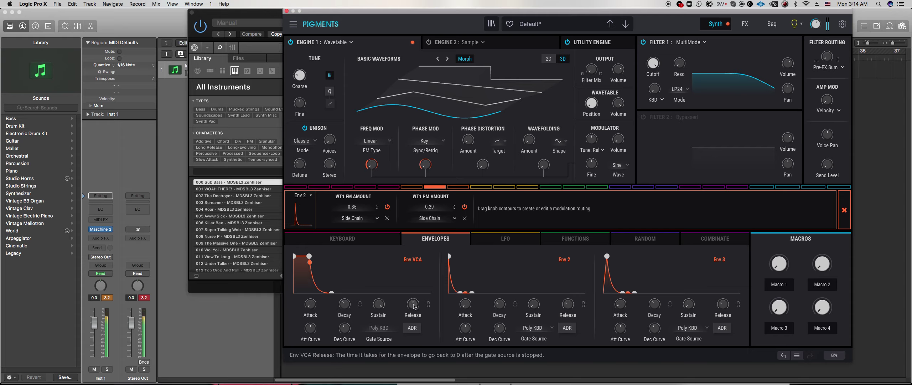
pyautogui.moveTo(529, 139)
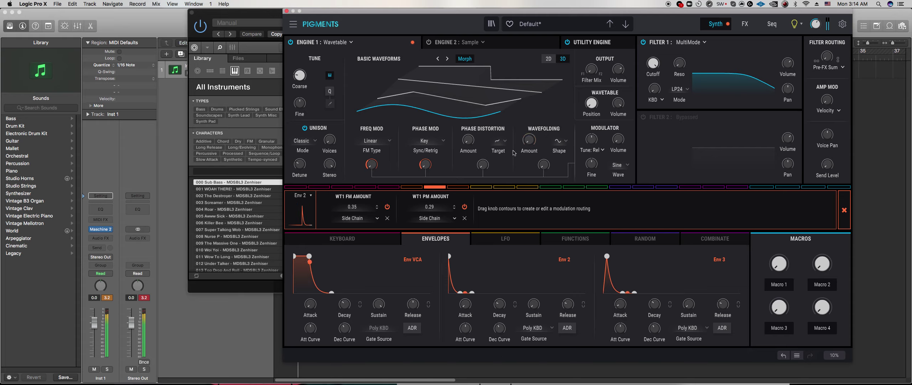
# Record a note pattern for the fifth sound in Maschine's Pattern 1 on a 1/16 grid and mute the first sound
pyautogui.click(250, 285)
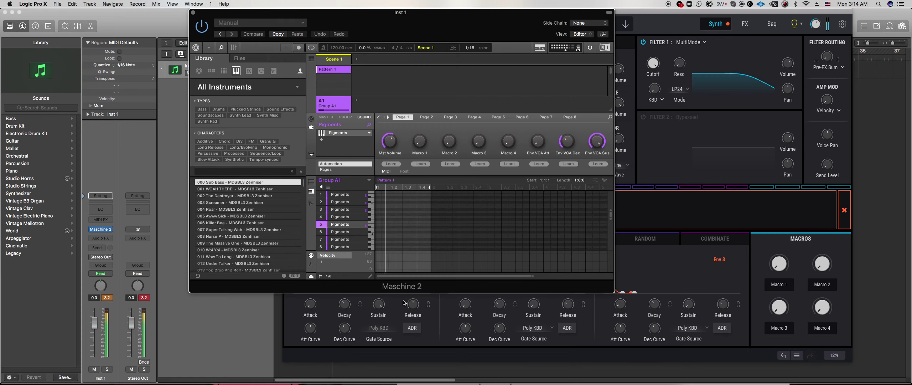
pyautogui.press('r')
pyautogui.click(329, 276)
pyautogui.click(335, 189)
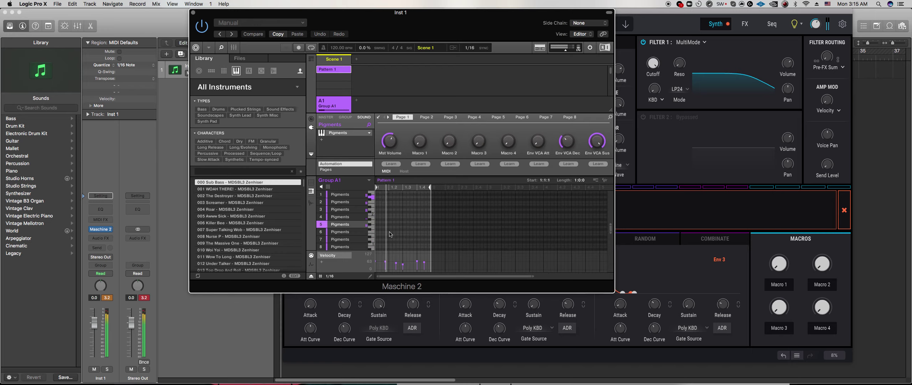
pyautogui.scroll(3, 391, 234)
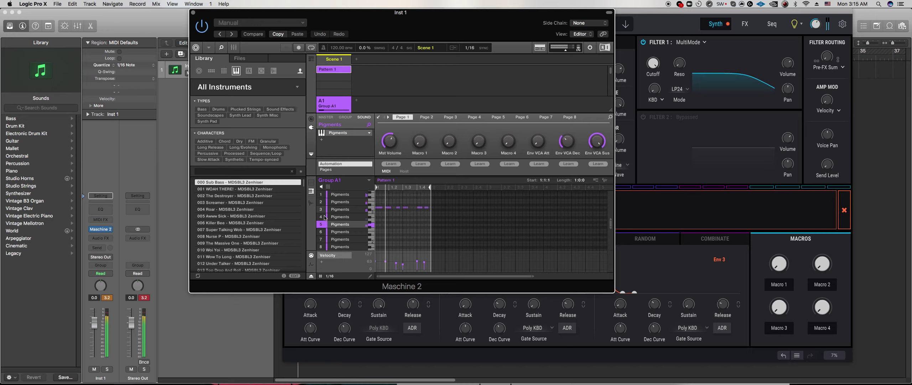
pyautogui.click(321, 194)
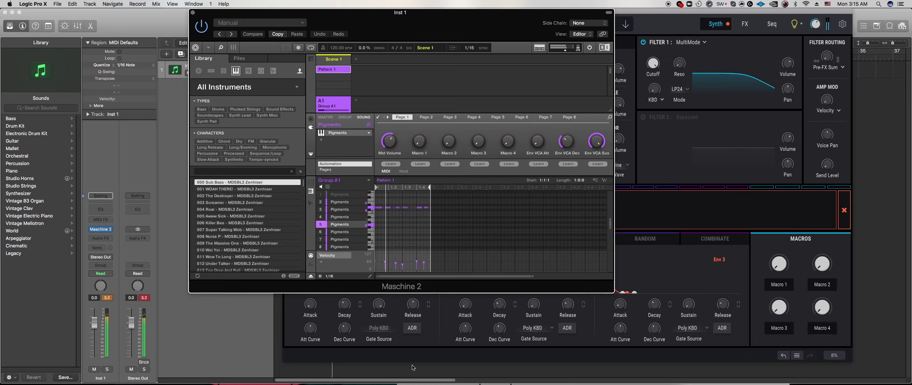
# Assign LFO 1 to the fifth sound's Engine 1 phase distortion modulation amount by 0.20
pyautogui.click(422, 353)
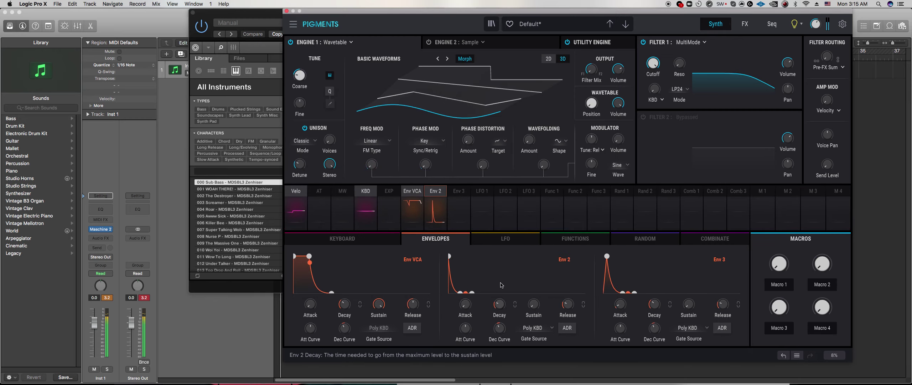
pyautogui.click(482, 191)
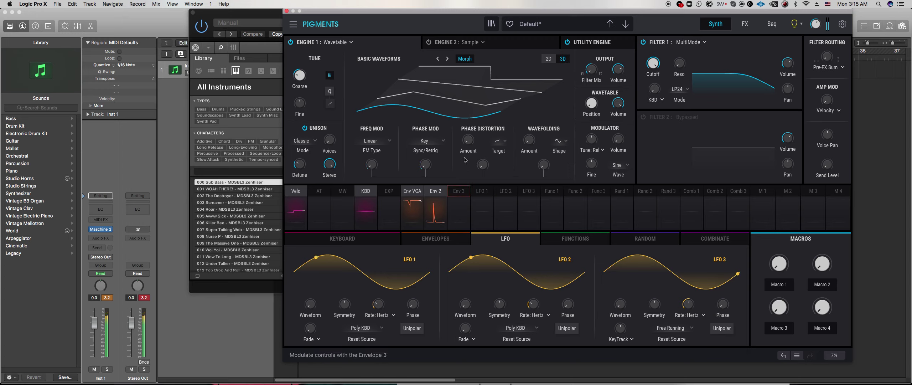
pyautogui.click(481, 192)
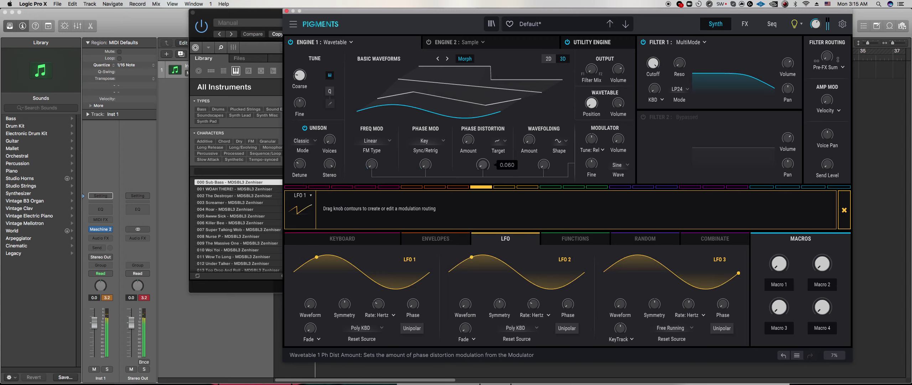
pyautogui.moveTo(483, 169); pyautogui.dragTo(483, 165)
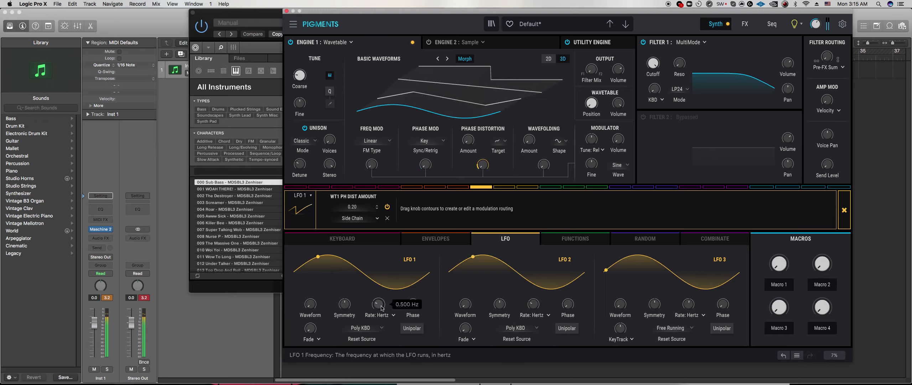
# Reshape LFO 1 into a slow rising curve by adjusting its symmetry and phase and setting its rate to 2.01 Hz
pyautogui.moveTo(378, 304); pyautogui.dragTo(379, 300)
pyautogui.moveTo(415, 307); pyautogui.dragTo(415, 278)
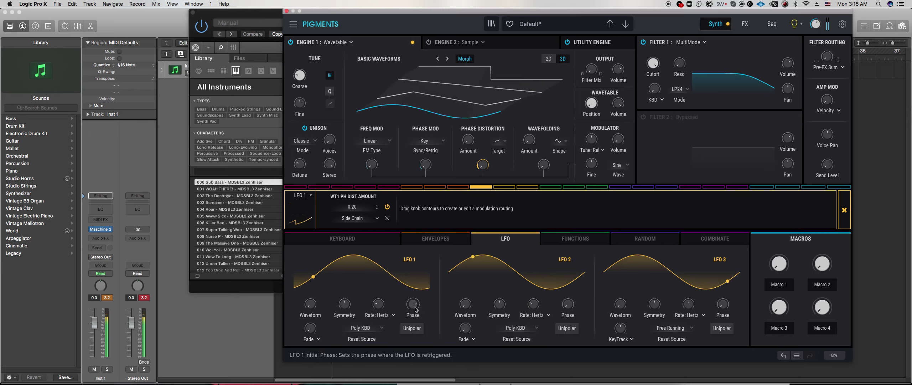
pyautogui.moveTo(344, 304); pyautogui.dragTo(344, 294)
pyautogui.moveTo(412, 304); pyautogui.dragTo(377, 302)
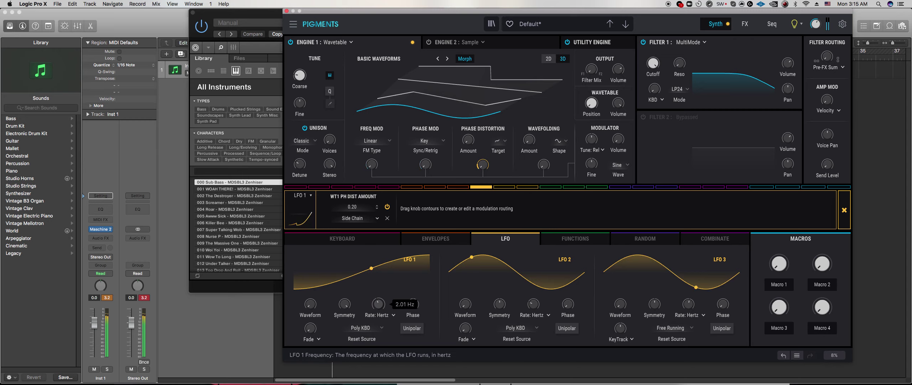
pyautogui.click(275, 285)
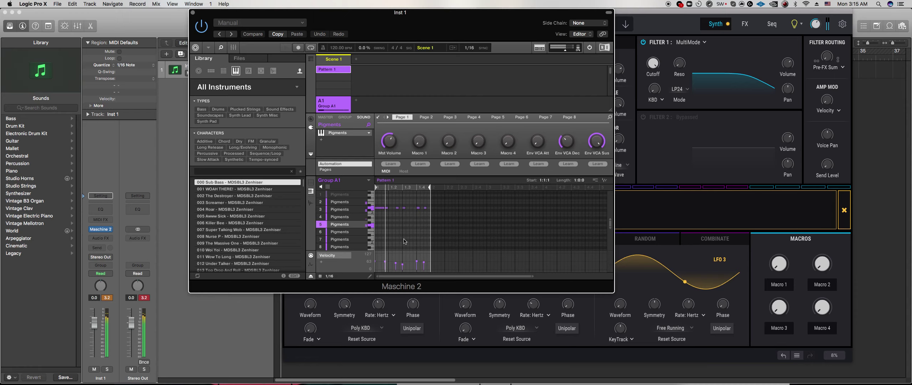
# Set LFO 1's phase distortion modulation to 0.00, the wavetable position to 0.316, and modulate that position with LFO 1 by 0.50
pyautogui.click(364, 352)
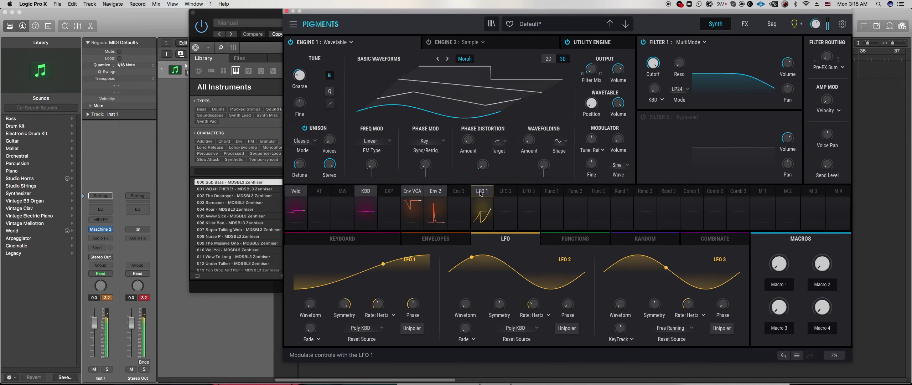
pyautogui.click(481, 193)
pyautogui.moveTo(596, 104)
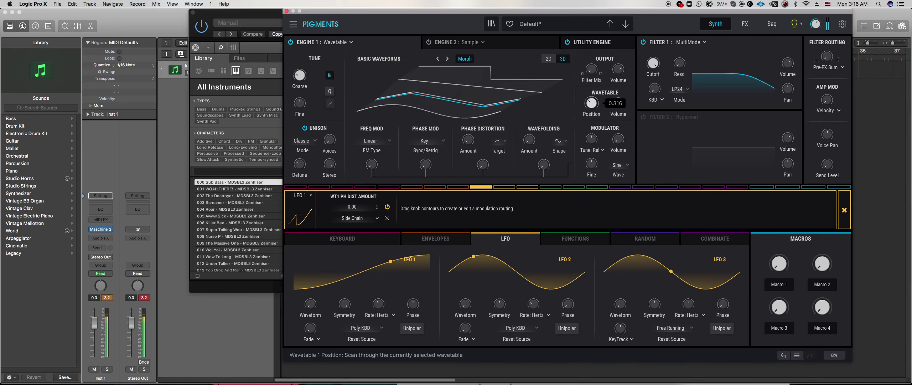
pyautogui.moveTo(596, 104); pyautogui.dragTo(596, 93)
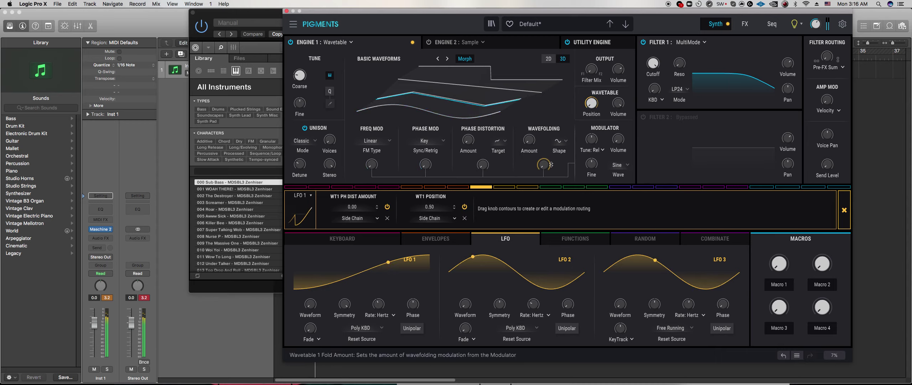
# Set LFO 1's rate to 0.788 Hz and remove its modulation of the fifth sound's wavetable position
pyautogui.moveTo(379, 304); pyautogui.dragTo(379, 310)
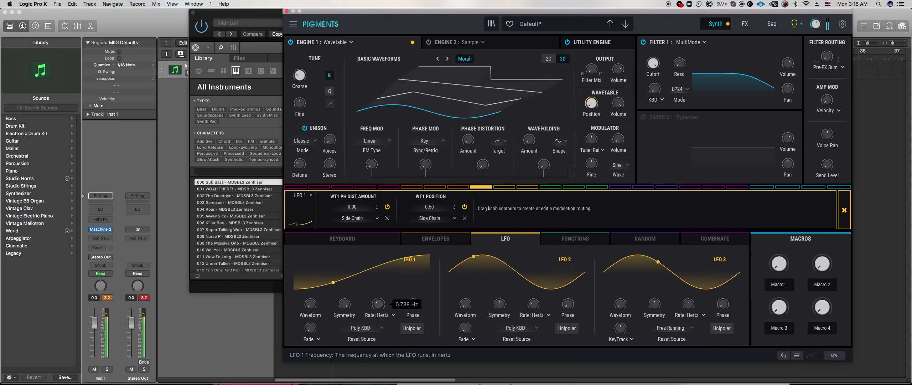
pyautogui.click(601, 104)
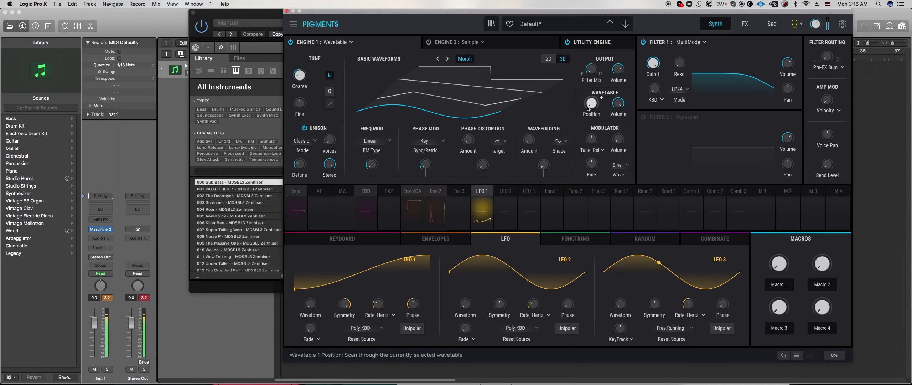
pyautogui.click(482, 195)
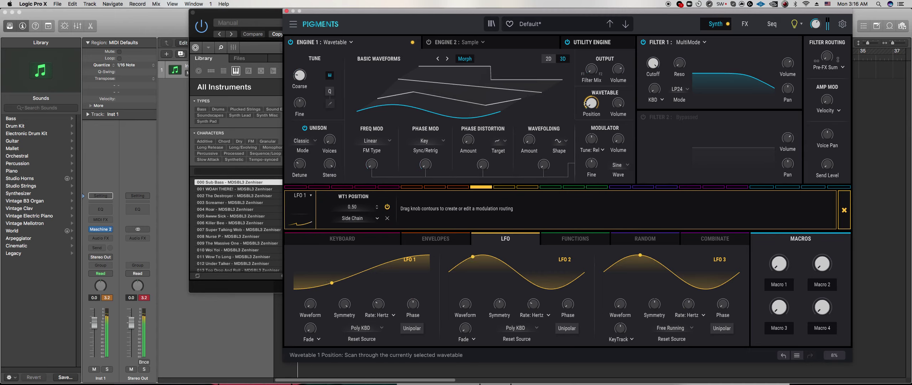
pyautogui.click(259, 282)
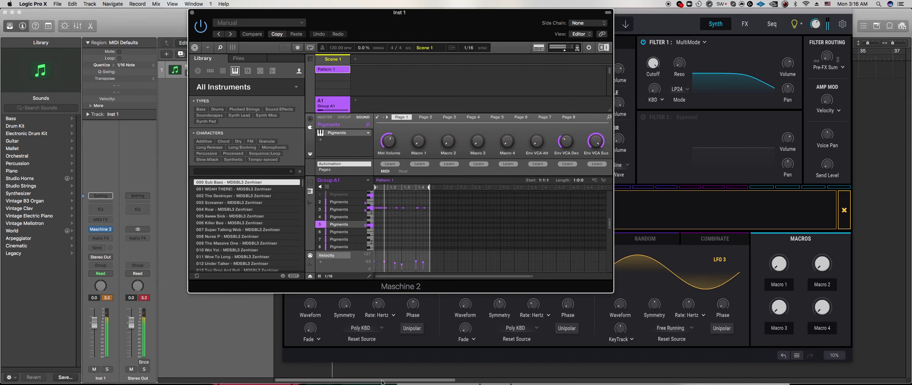
pyautogui.click(393, 346)
pyautogui.moveTo(372, 164); pyautogui.dragTo(371, 162)
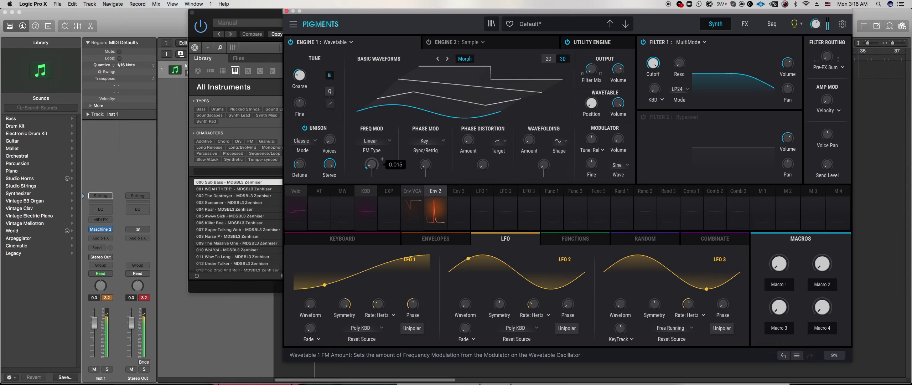
# Shape Function 1 with a peak at time 0.250 and level 1.00, and bend the rising segment into a slow curve
pyautogui.click(553, 192)
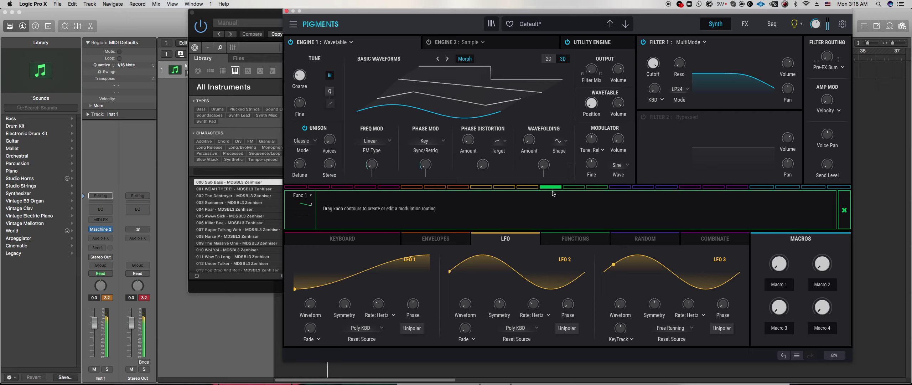
pyautogui.click(573, 239)
pyautogui.moveTo(322, 257); pyautogui.dragTo(425, 256)
pyautogui.click(424, 256)
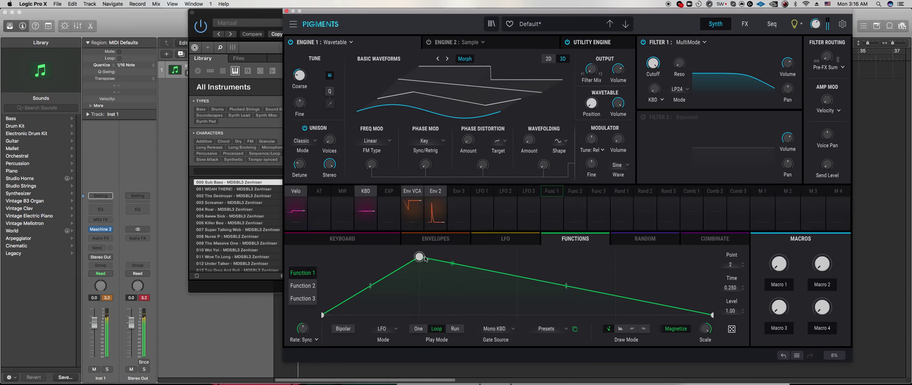
pyautogui.click(419, 329)
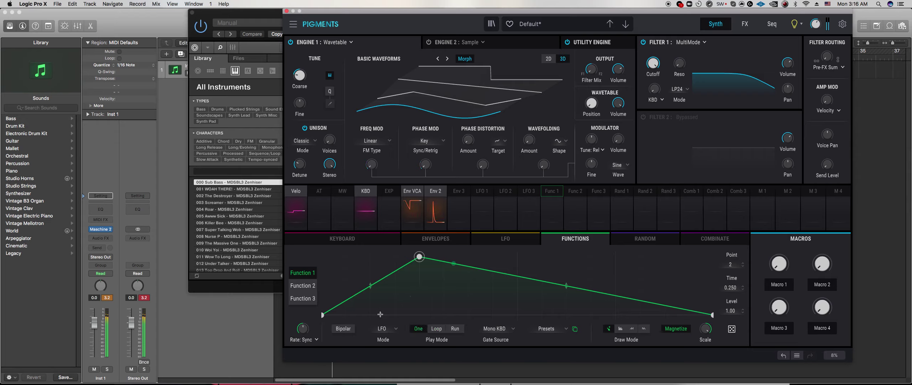
pyautogui.click(454, 327)
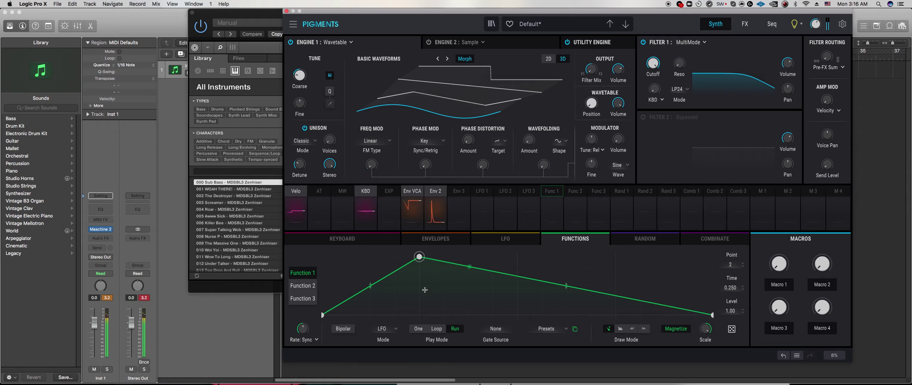
pyautogui.moveTo(306, 327)
pyautogui.moveTo(370, 286); pyautogui.dragTo(440, 288)
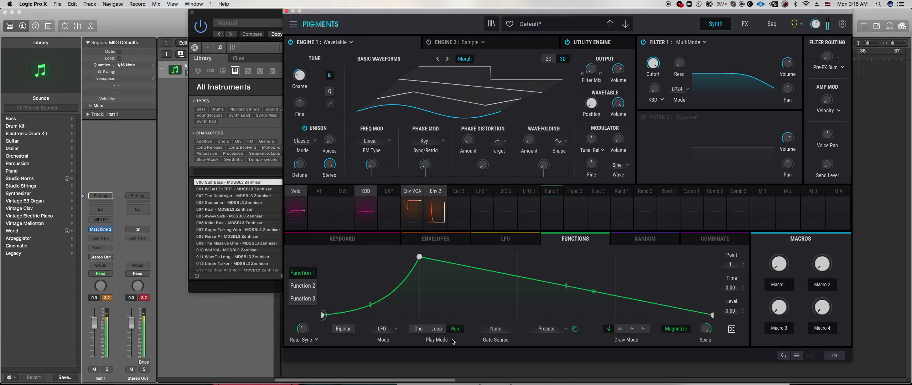
# Set Function 1's gate source to Seq Start and its play mode to Loop
pyautogui.click(435, 331)
pyautogui.click(418, 328)
pyautogui.click(502, 328)
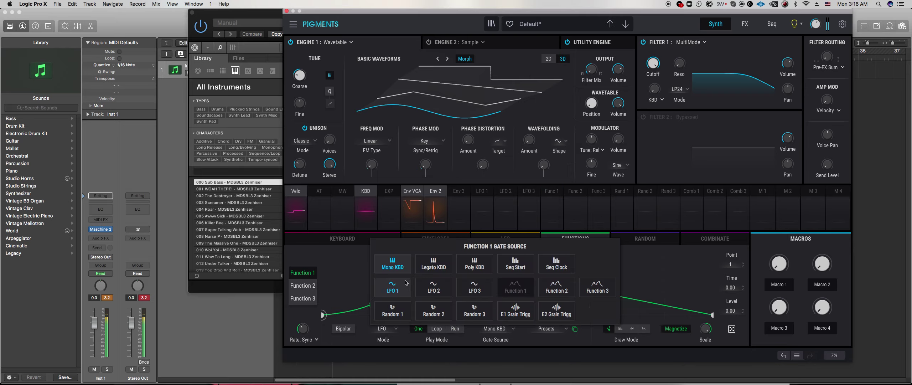
pyautogui.click(515, 264)
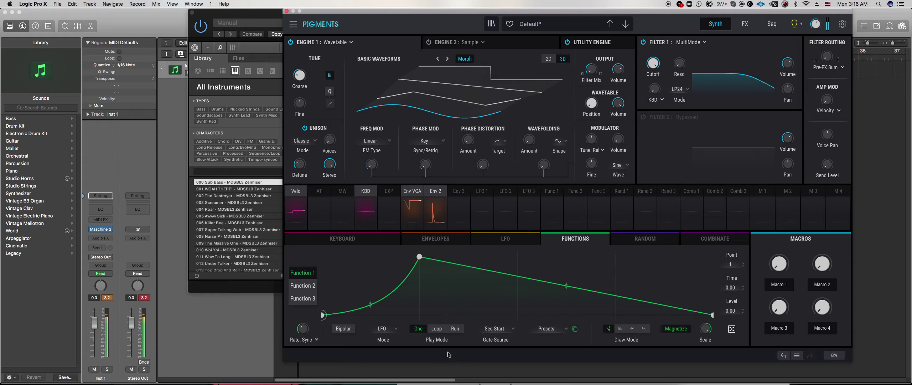
pyautogui.click(436, 329)
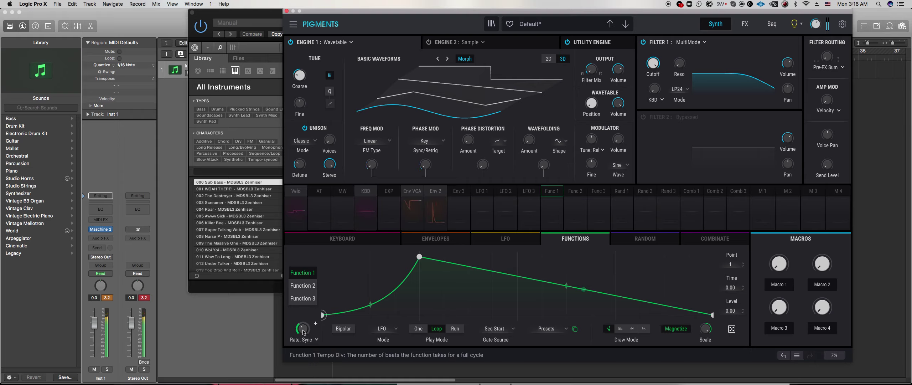
# Narrow Function 1 to an early pulse ending at time 0.272, and modulate Engine 1's FM amount with it by 0.27
pyautogui.moveTo(303, 329)
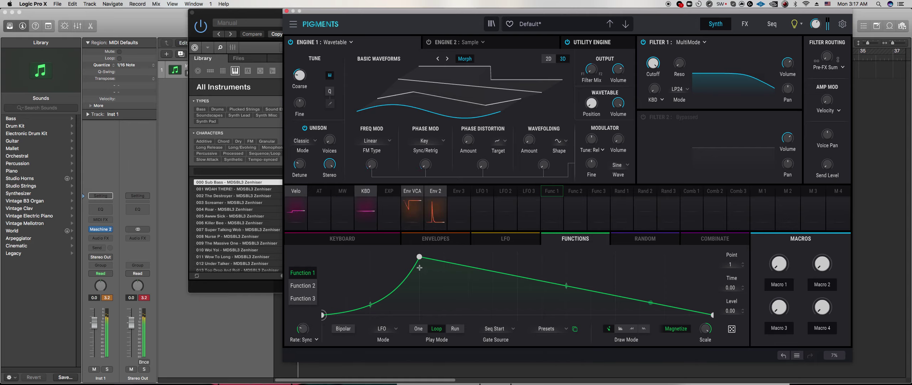
pyautogui.moveTo(419, 257); pyautogui.dragTo(370, 257)
pyautogui.moveTo(440, 270); pyautogui.dragTo(427, 318)
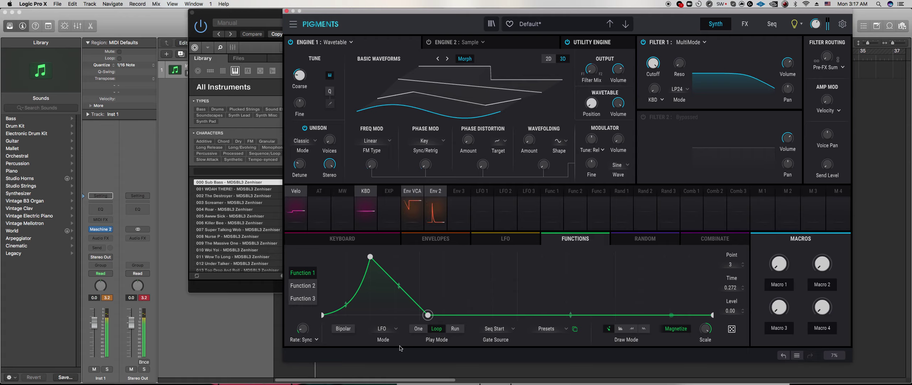
pyautogui.moveTo(315, 323)
pyautogui.click(545, 195)
pyautogui.moveTo(372, 165); pyautogui.dragTo(372, 160)
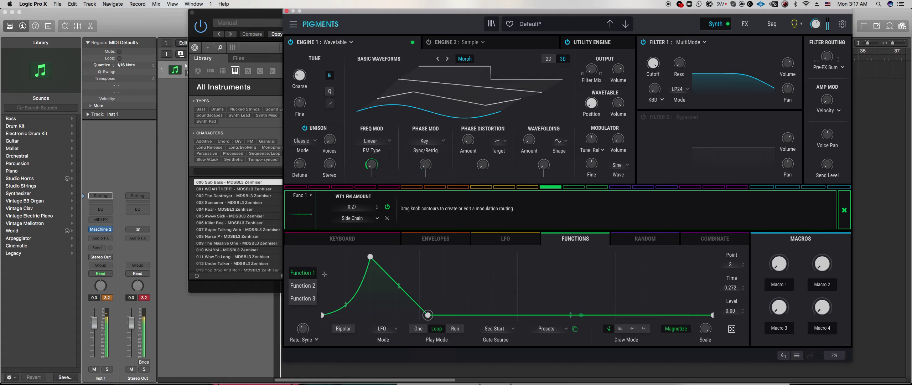
# Add a late pulse to Function 1 starting at time 0.545 with a curved decay, and delete the early peak
pyautogui.click(679, 257)
pyautogui.click(558, 315)
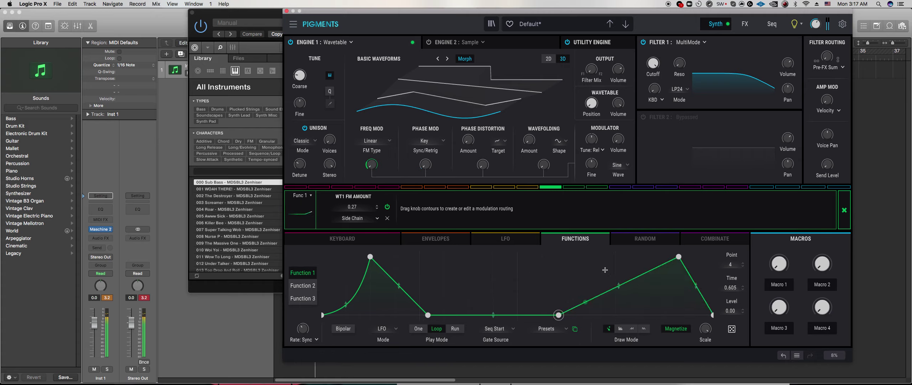
pyautogui.click(567, 257)
pyautogui.moveTo(559, 315); pyautogui.dragTo(535, 315)
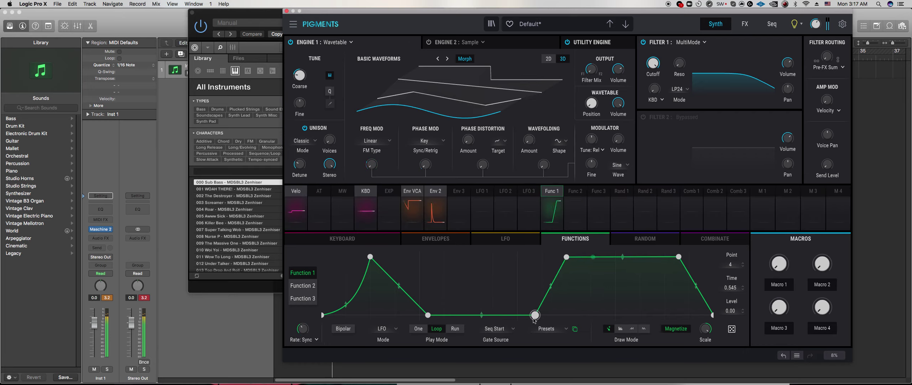
pyautogui.doubleClick(678, 257)
pyautogui.moveTo(640, 289)
pyautogui.mouseDown()
pyautogui.moveTo(605, 302)
pyautogui.moveTo(637, 311)
pyautogui.moveTo(637, 299)
pyautogui.mouseUp()
pyautogui.click(371, 258)
pyautogui.doubleClick(371, 257)
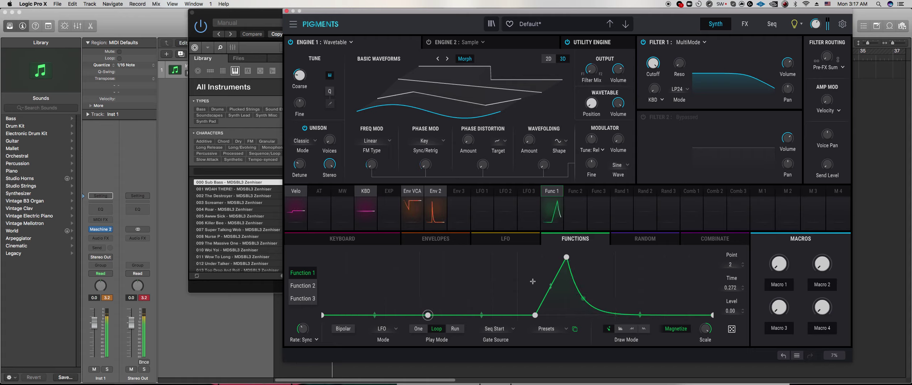
# Start Function 1's pulse at time 0.500 with a bowed rise, and modulate Engine 1's unison voices with it by 0.43
pyautogui.click(536, 315)
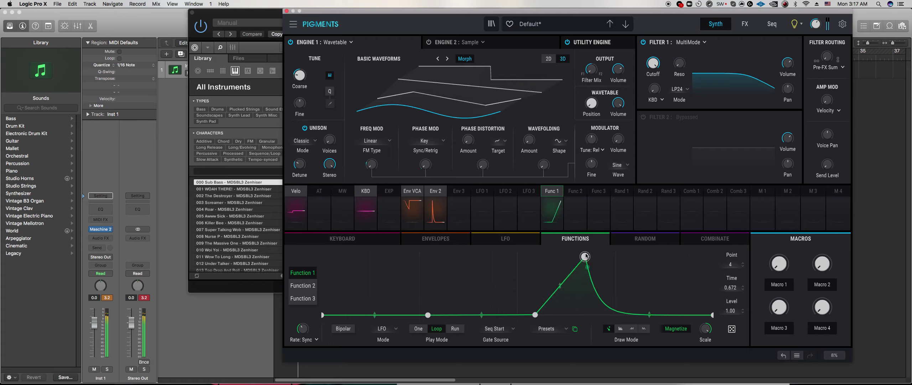
pyautogui.moveTo(550, 287); pyautogui.dragTo(550, 277)
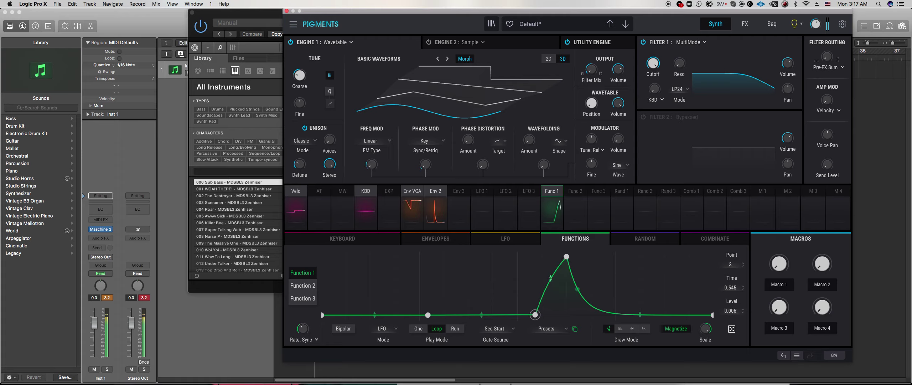
pyautogui.moveTo(536, 315); pyautogui.dragTo(518, 315)
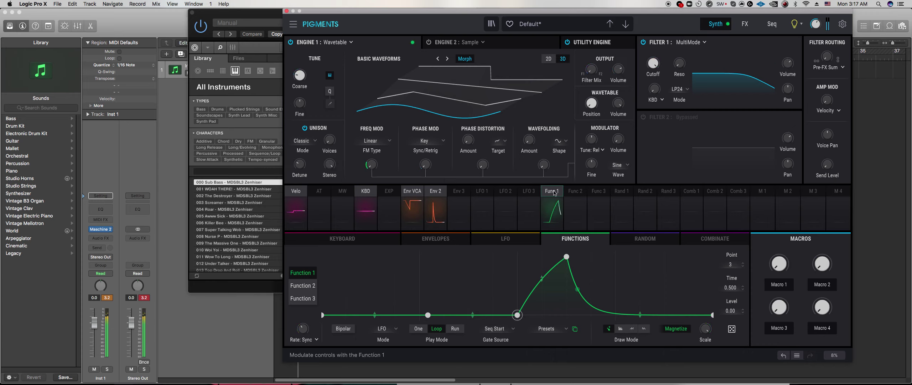
pyautogui.click(552, 187)
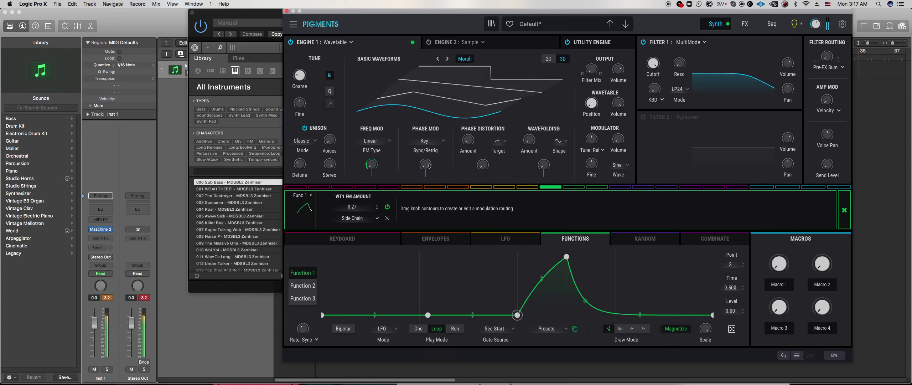
pyautogui.moveTo(324, 139); pyautogui.dragTo(324, 130)
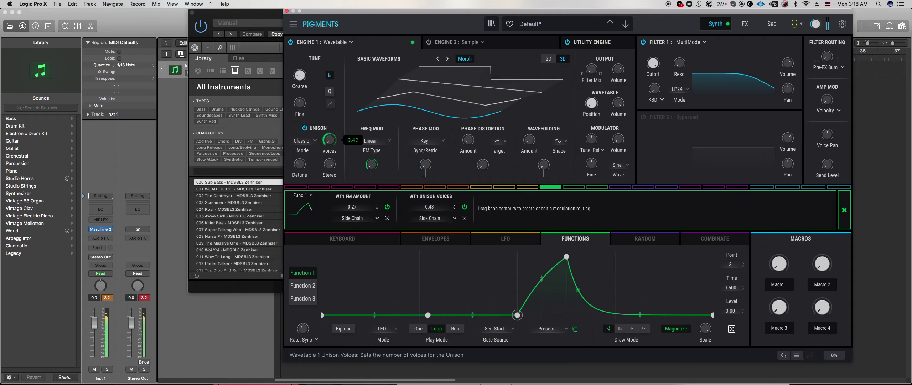
# Delete all of the first sound's notes from Pattern 1 in Maschine and show that sound's Pigments synth page
pyautogui.click(263, 284)
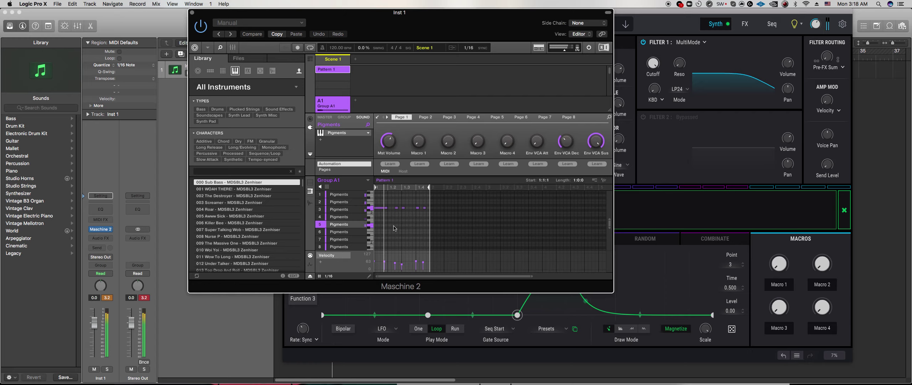
pyautogui.click(347, 194)
pyautogui.moveTo(446, 214); pyautogui.dragTo(371, 206)
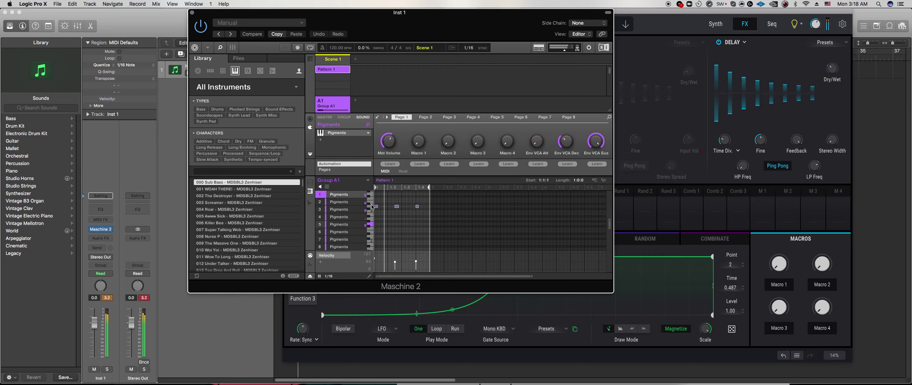
pyautogui.press('BackSpace')
pyautogui.click(377, 117)
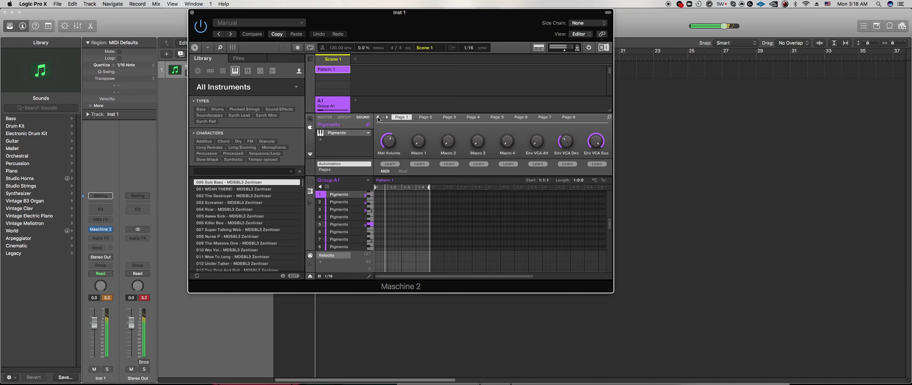
pyautogui.click(377, 117)
pyautogui.click(716, 25)
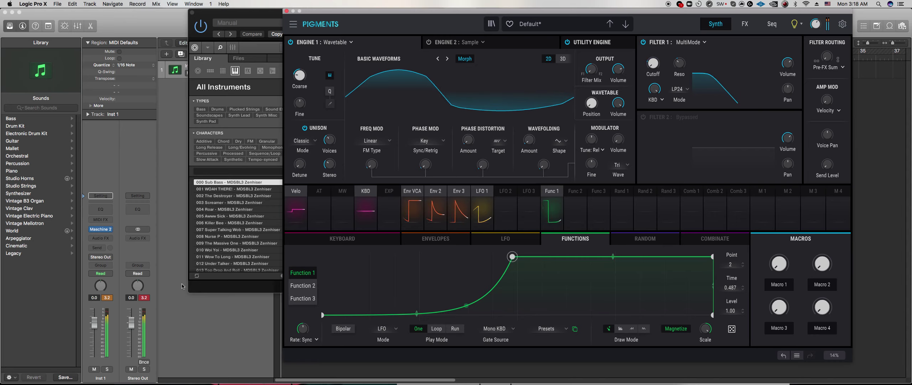
# Record a new note for the first sound into Maschine's Pattern 1
pyautogui.click(211, 292)
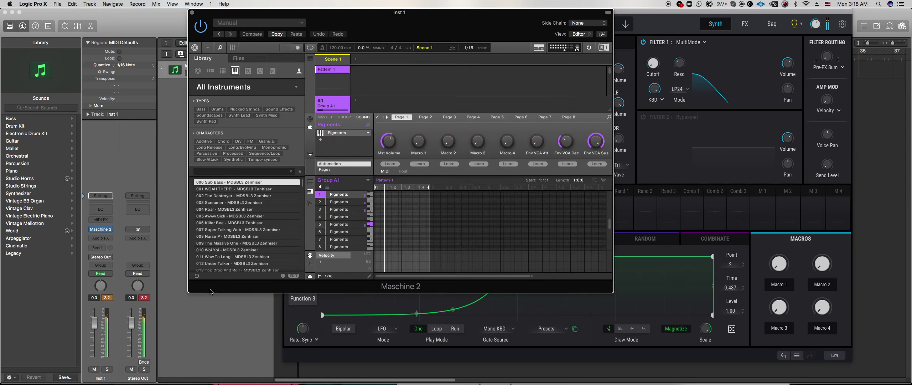
pyautogui.press('r')
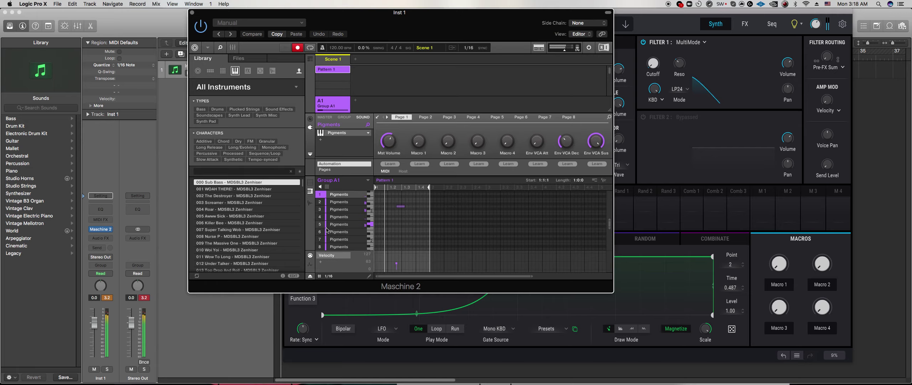
pyautogui.press('r')
# Set the first sound's keyboard play mode in Pigments to Legato and increase its glide time
pyautogui.click(726, 204)
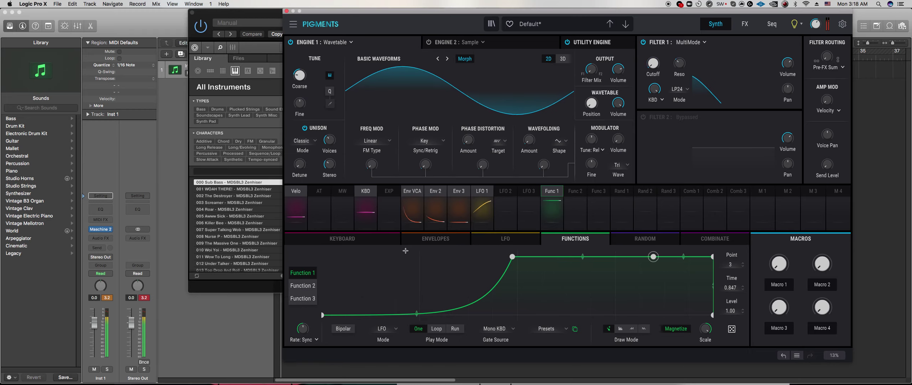
pyautogui.click(361, 240)
pyautogui.click(452, 270)
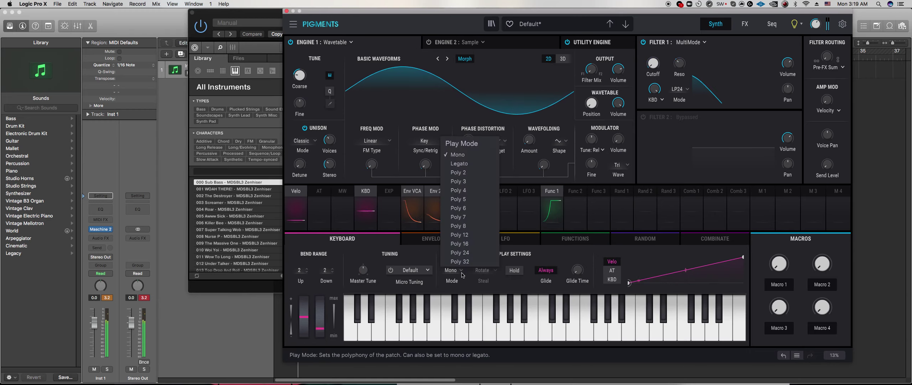
pyautogui.click(458, 172)
pyautogui.click(452, 270)
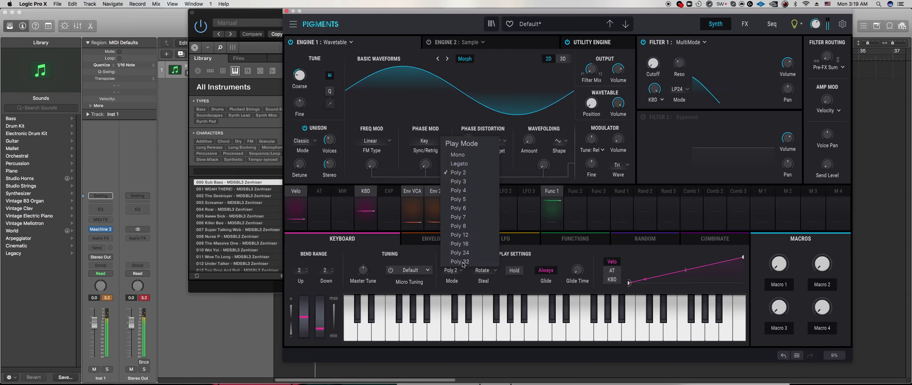
pyautogui.click(459, 163)
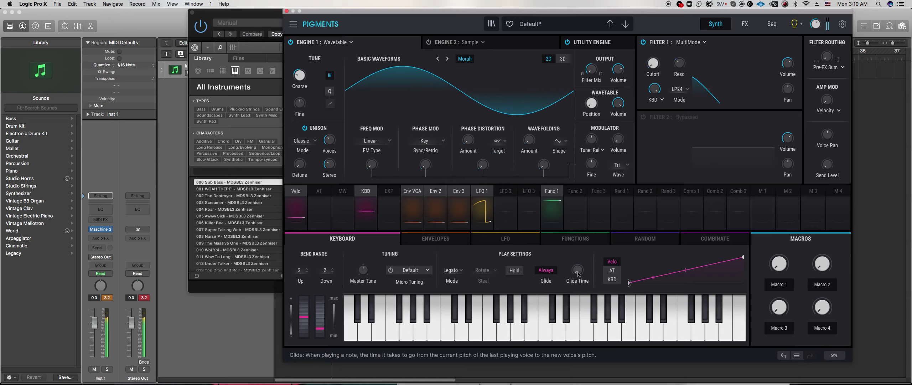
pyautogui.moveTo(577, 270); pyautogui.dragTo(578, 262)
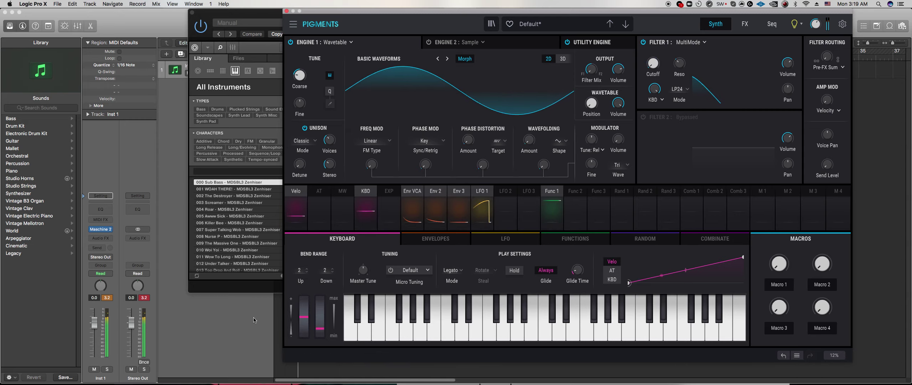
# Add a lower second note after the recorded one in the first sound's Maschine pattern and adjust its start and length
pyautogui.click(274, 284)
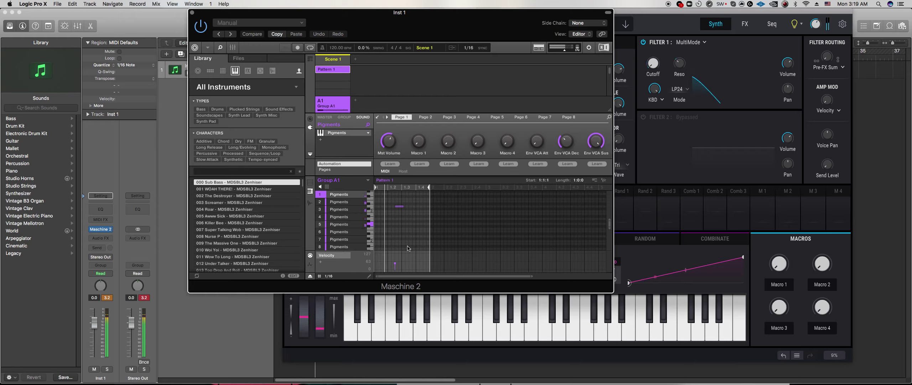
pyautogui.click(404, 224)
pyautogui.scroll(1, 386, 244)
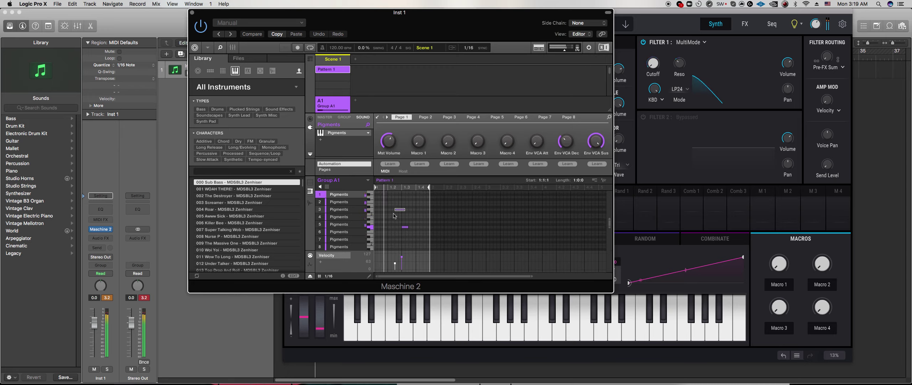
pyautogui.moveTo(395, 202); pyautogui.dragTo(398, 202)
pyautogui.moveTo(402, 227); pyautogui.dragTo(399, 227)
pyautogui.click(395, 202)
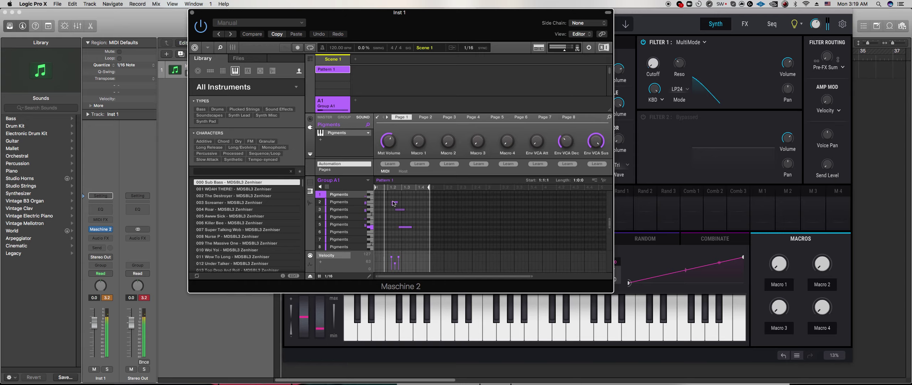
pyautogui.rightClick(393, 202)
pyautogui.moveTo(399, 228); pyautogui.dragTo(409, 227)
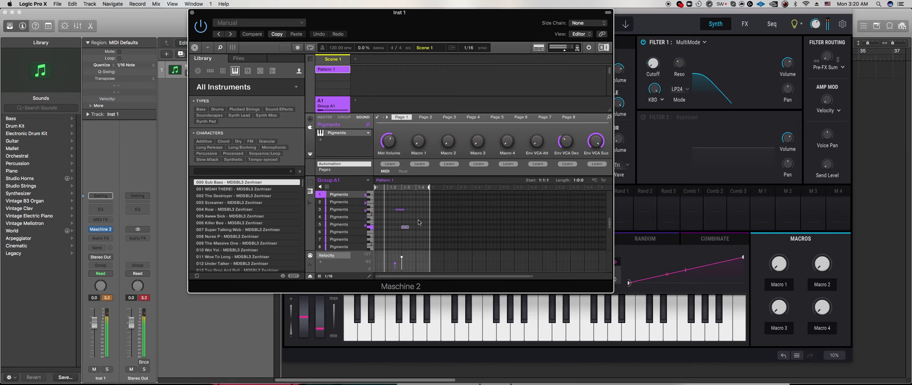
# Try out a short higher note near beat 1.4 in the first sound's pattern and delete it
pyautogui.scroll(3, 421, 217)
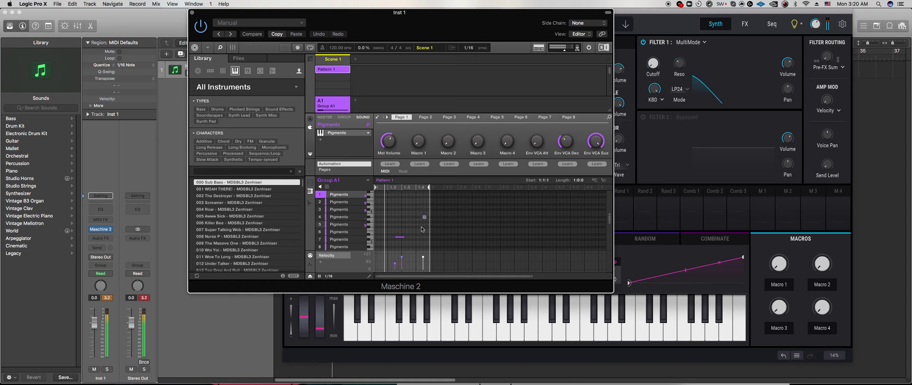
pyautogui.moveTo(425, 217); pyautogui.dragTo(418, 218)
pyautogui.click(429, 345)
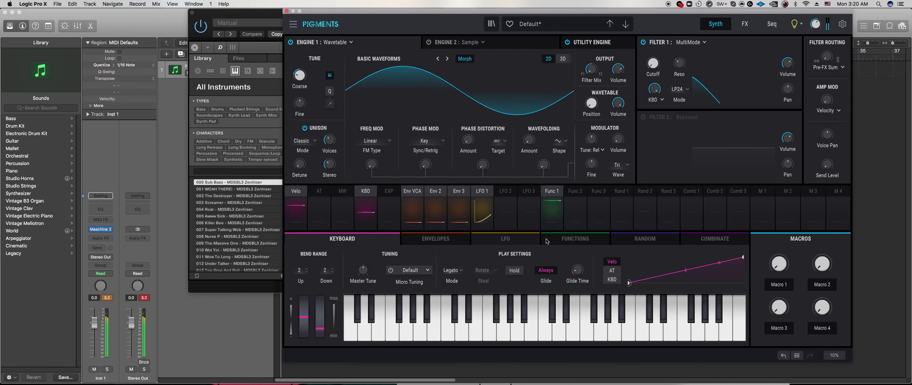
pyautogui.click(247, 288)
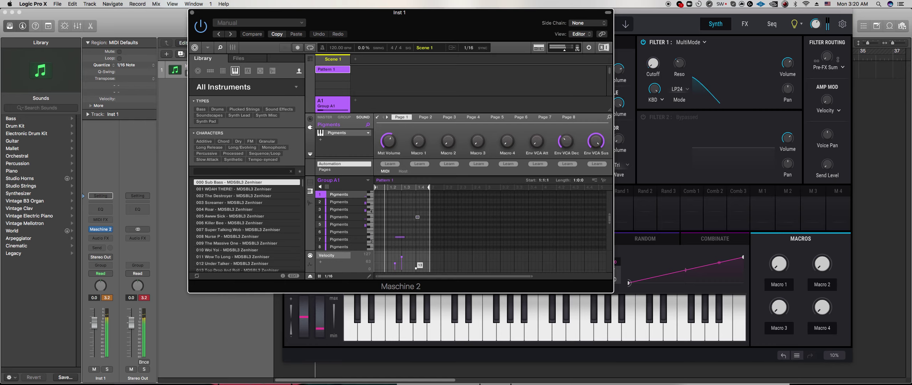
pyautogui.click(616, 231)
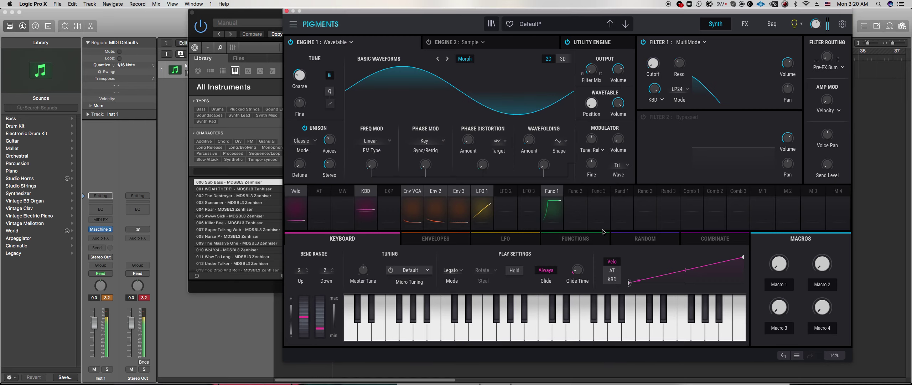
pyautogui.click(577, 192)
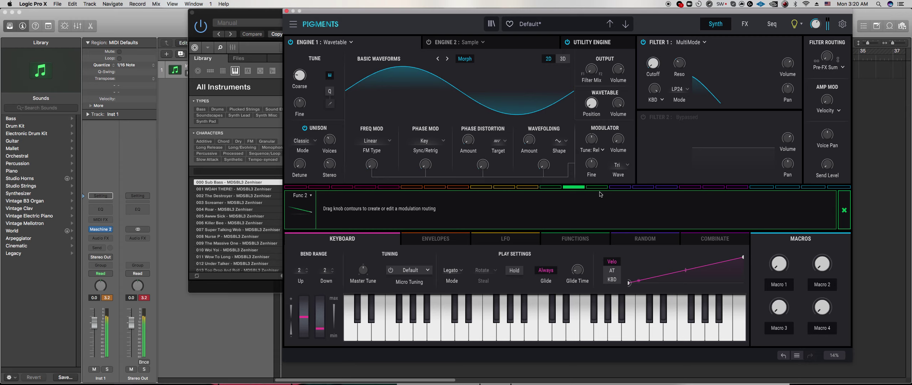
pyautogui.click(235, 285)
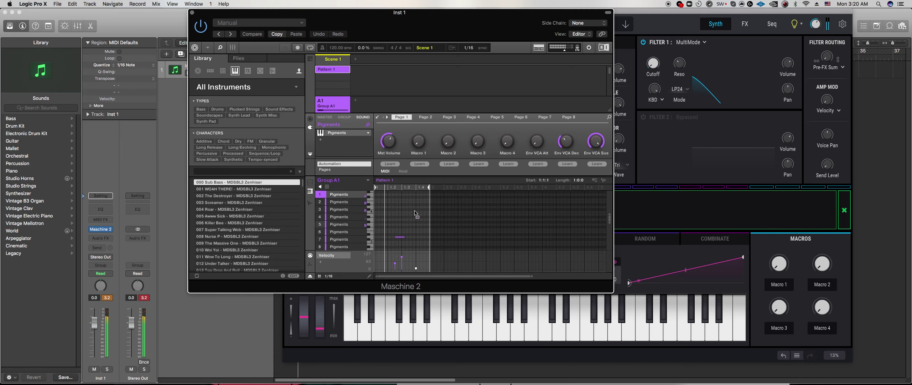
pyautogui.rightClick(418, 217)
# Show the sixth sound's Pigments and raise Engine 1's unison voices to about 2.18
pyautogui.click(338, 231)
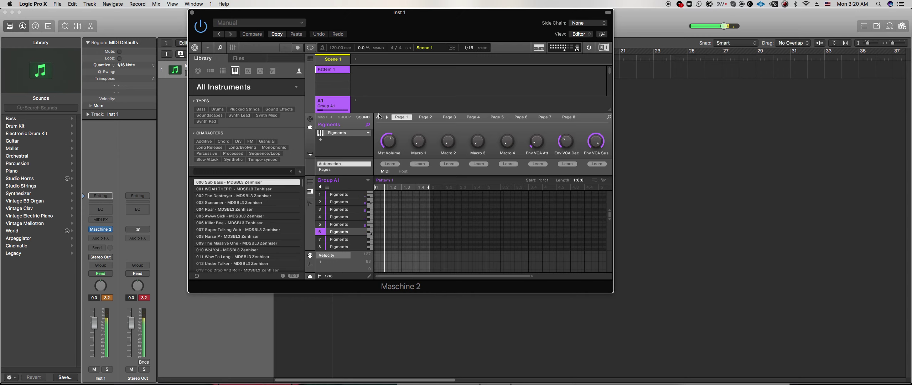
pyautogui.click(338, 134)
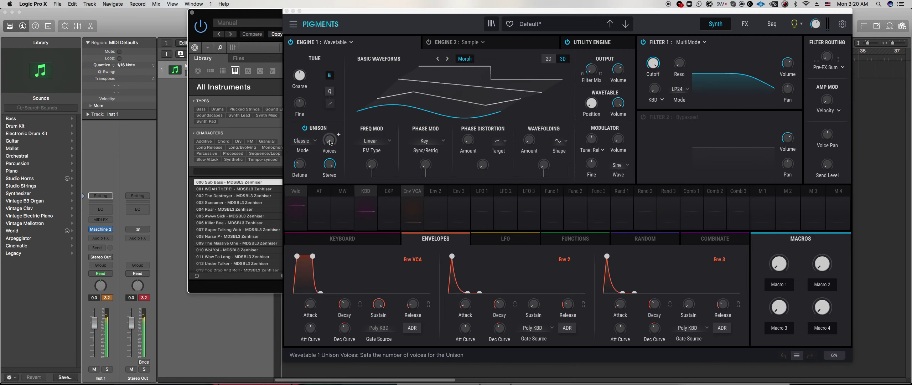
pyautogui.moveTo(329, 140); pyautogui.dragTo(331, 141)
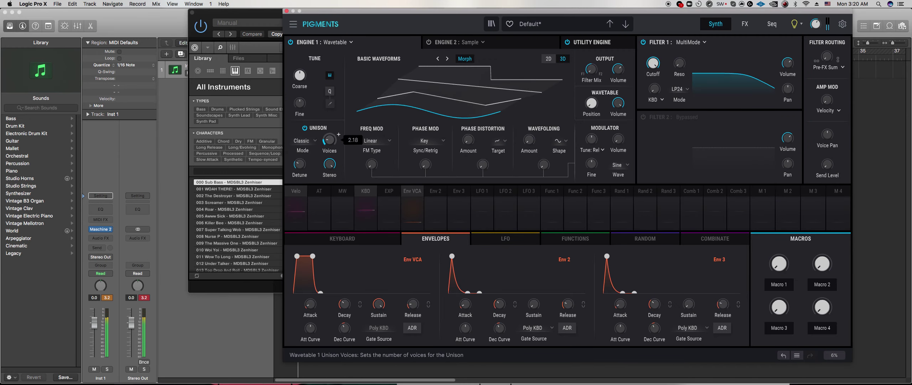
# Shorten the sixth sound's Env VCA attack to its minimum and lengthen the release to about 1.54 s
pyautogui.moveTo(413, 304); pyautogui.dragTo(412, 290)
pyautogui.moveTo(310, 305); pyautogui.dragTo(311, 317)
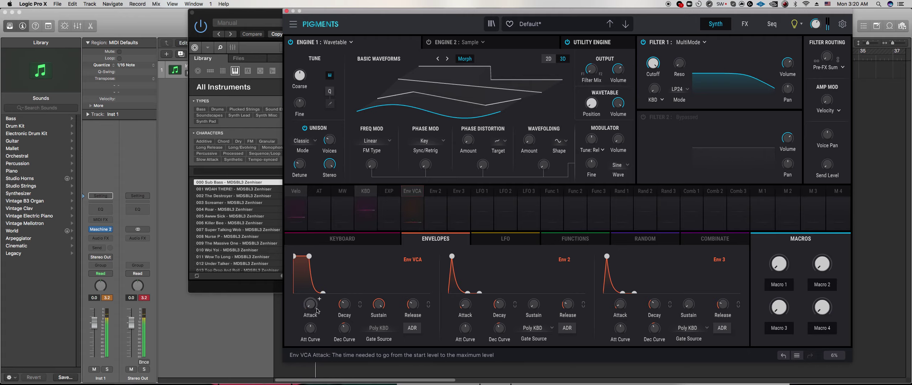
pyautogui.moveTo(417, 309); pyautogui.dragTo(417, 311)
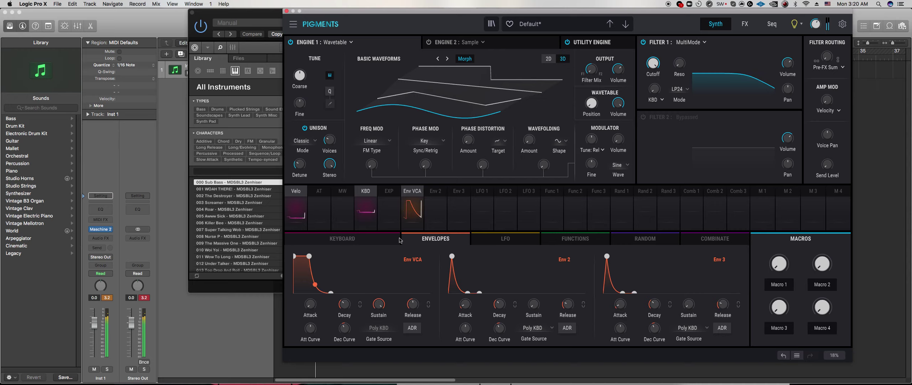
pyautogui.moveTo(382, 159)
pyautogui.moveTo(414, 307)
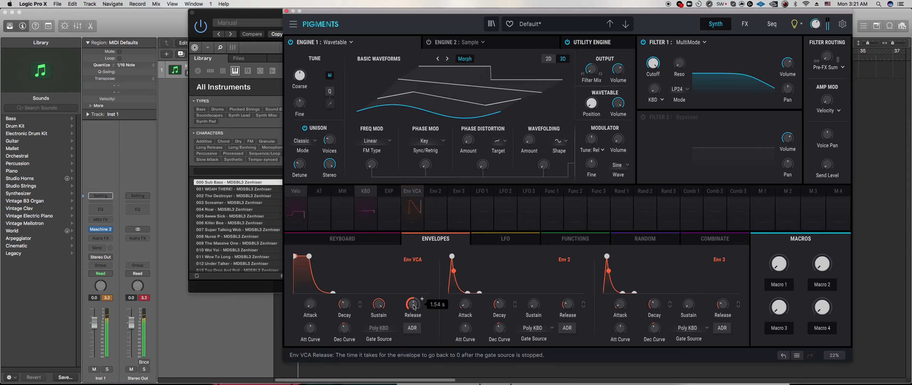
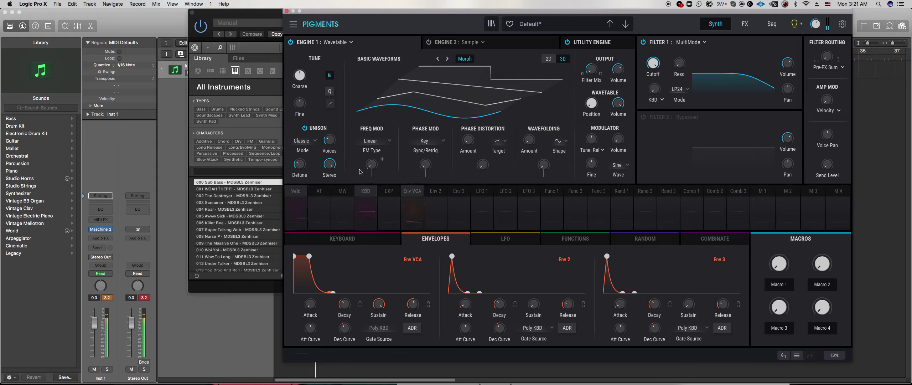
# Set Engine 1's frequency modulation amount to 0.005 and fine-tune its phase modulation amount
pyautogui.moveTo(364, 172)
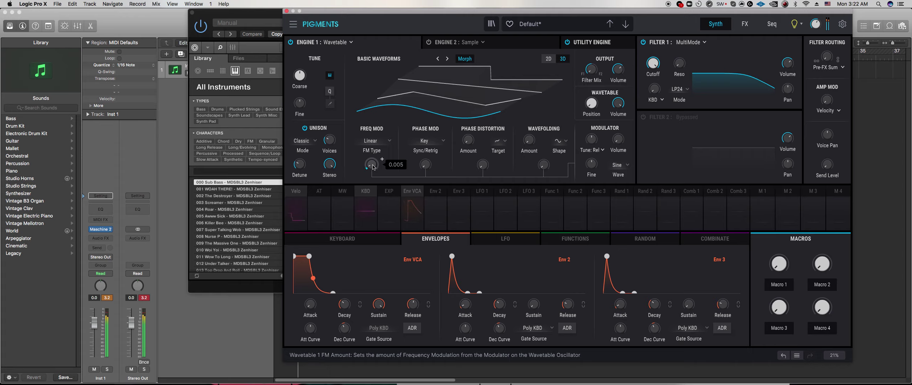
pyautogui.moveTo(425, 164)
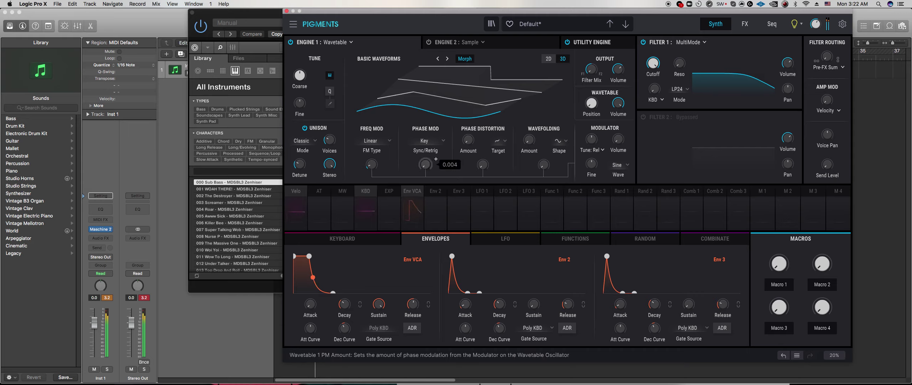
pyautogui.moveTo(426, 166); pyautogui.dragTo(426, 162)
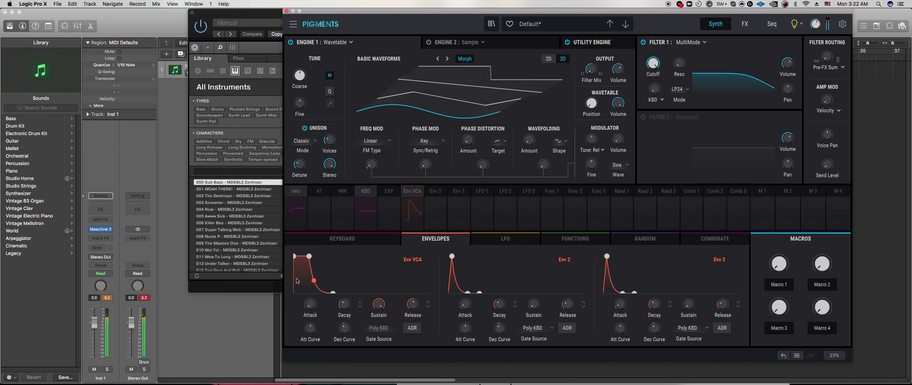
# Record notes for the sixth sound into Maschine's Pattern 1
pyautogui.click(264, 287)
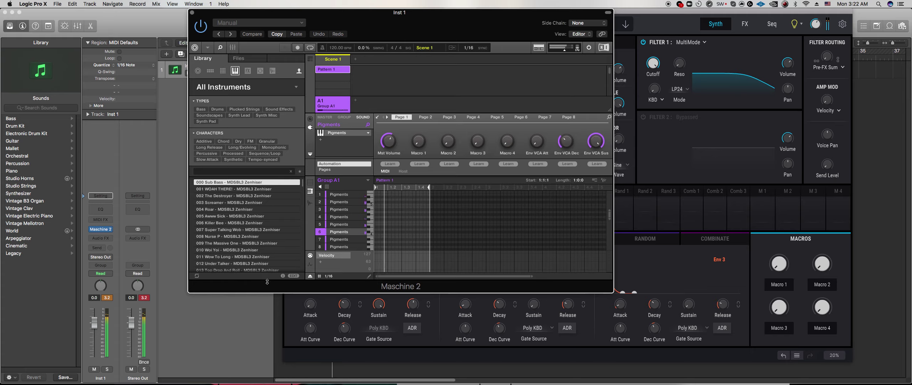
pyautogui.press('r')
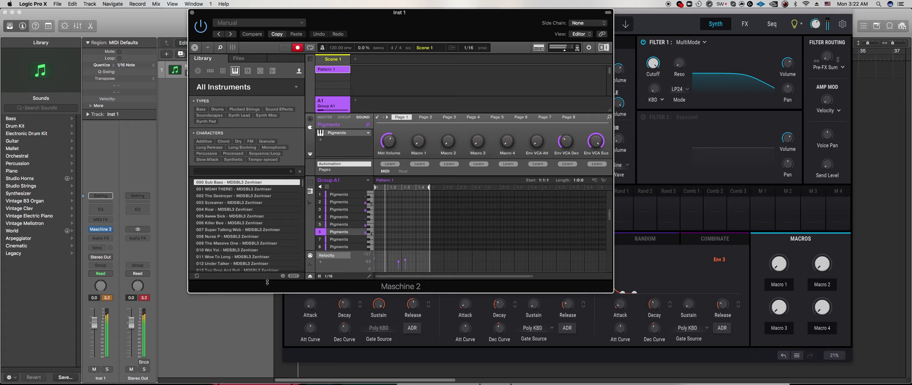
pyautogui.press('r')
# Show all sounds of Group A1 together and double Pattern 1 twice to a length of 4 bars
pyautogui.click(310, 183)
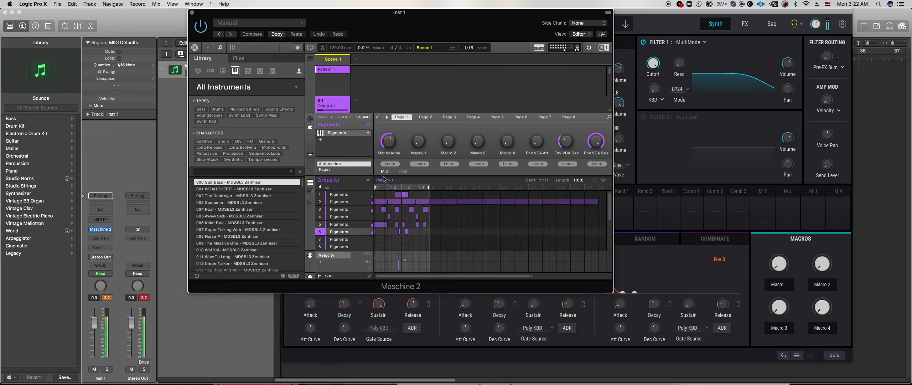
pyautogui.press('super+d')
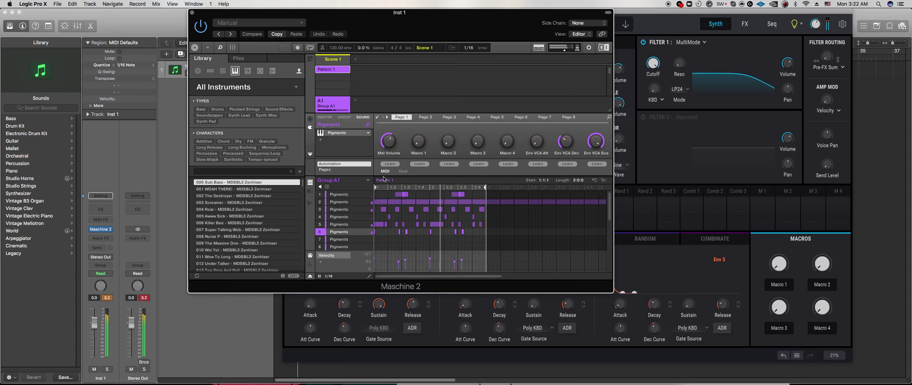
pyautogui.press('super+d')
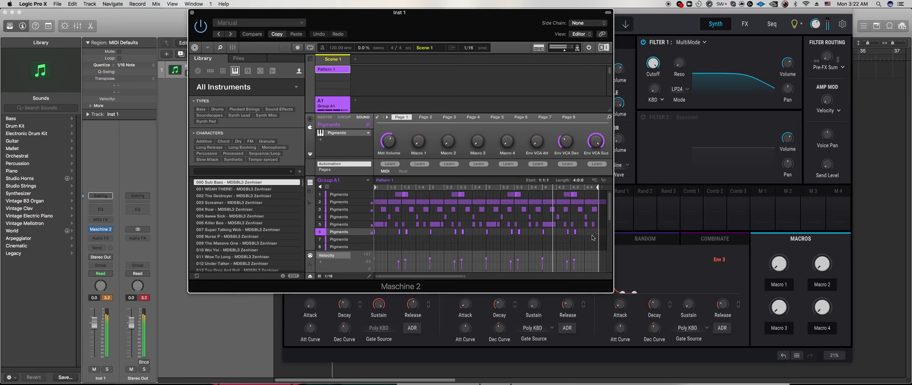
# Delete the sixth sound's notes in bars 3 and 4 of Pattern 1 and record new ones there
pyautogui.moveTo(591, 226); pyautogui.dragTo(484, 234)
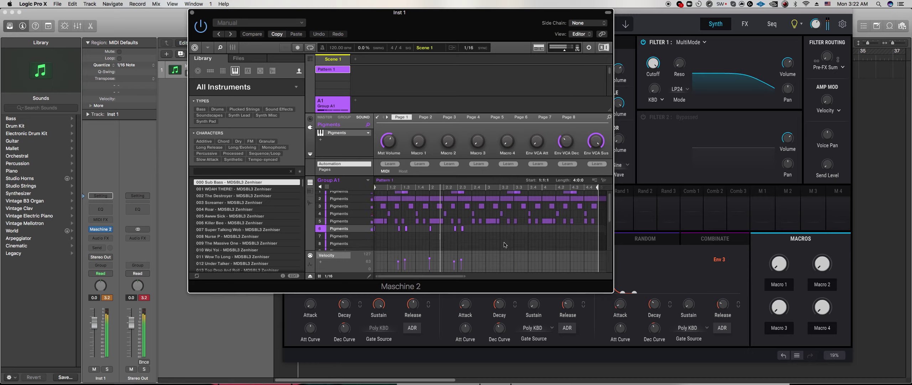
pyautogui.press('Delete')
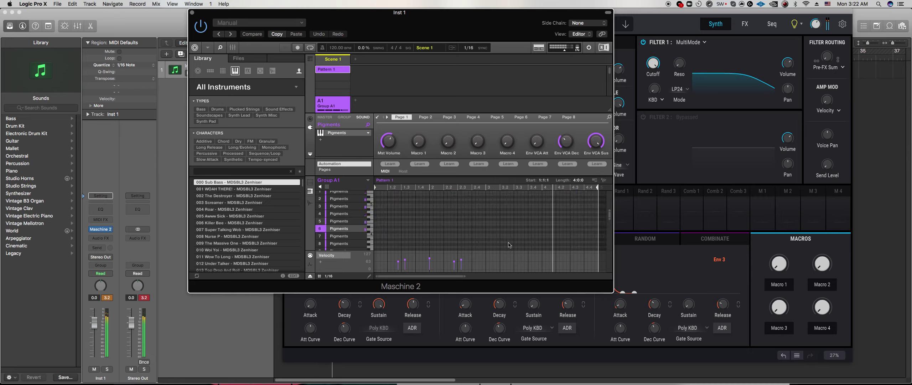
pyautogui.press('r')
pyautogui.scroll(-5, 412, 216)
pyautogui.scroll(4, 412, 216)
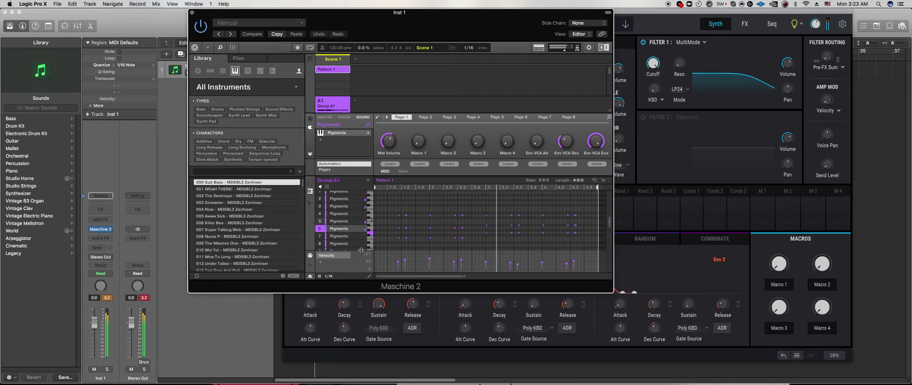
# In the seventh sound's Pigments, slightly lengthen the Env VCA release and adjust Engine 1's frequency and phase modulation amounts
pyautogui.click(345, 238)
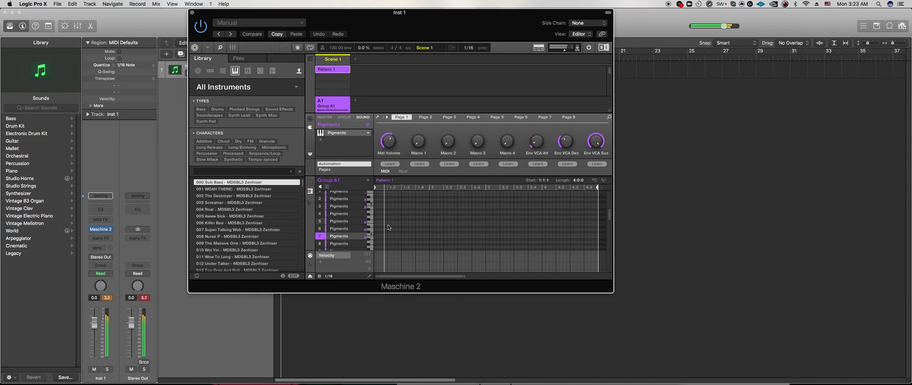
pyautogui.click(377, 118)
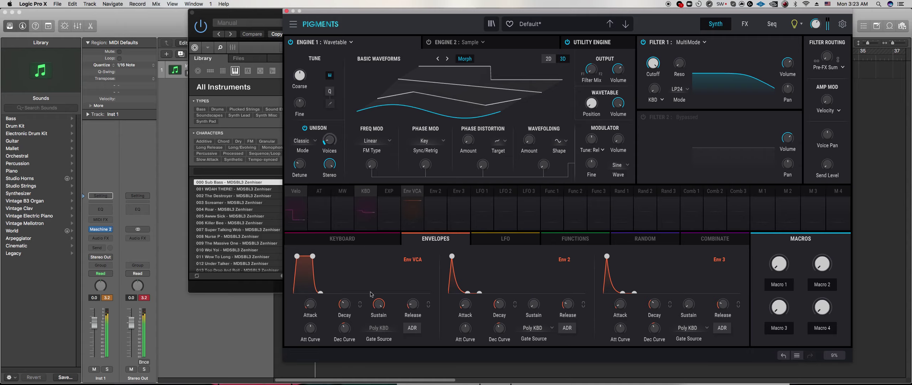
pyautogui.moveTo(412, 305); pyautogui.dragTo(412, 301)
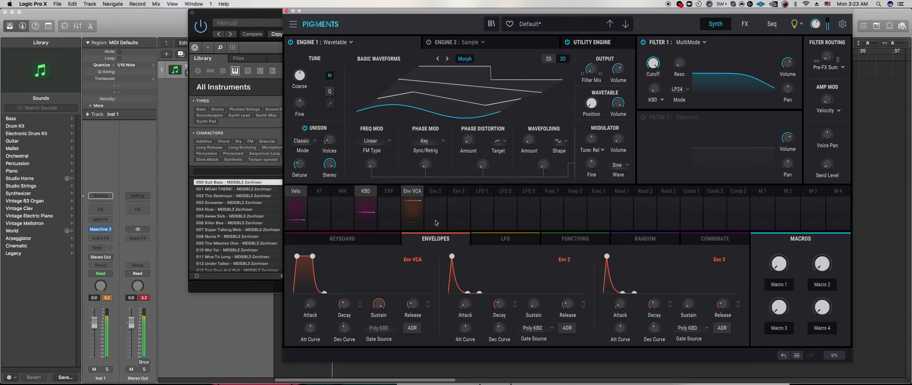
pyautogui.moveTo(374, 169); pyautogui.dragTo(374, 167)
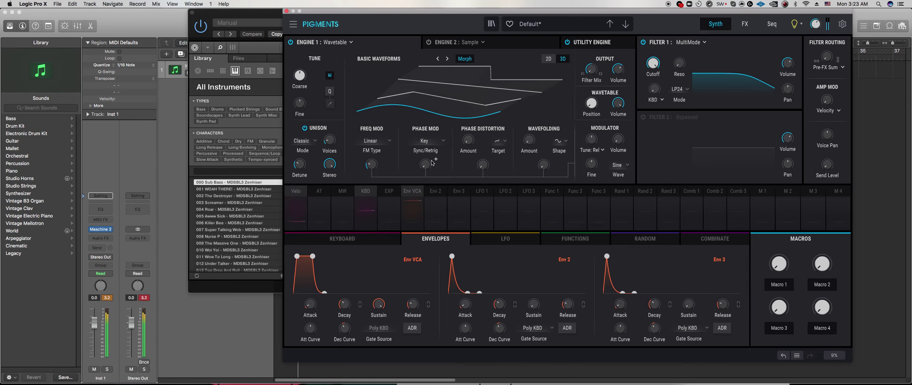
pyautogui.moveTo(431, 162); pyautogui.dragTo(435, 158)
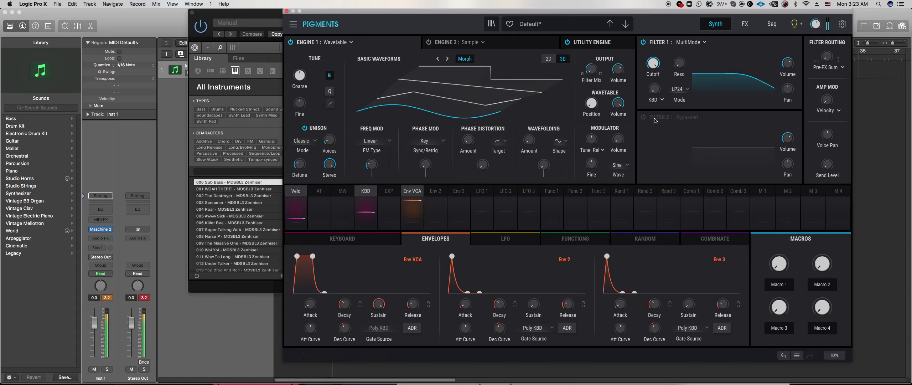
# Turn on Filter 2 in the seventh sound's Pigments and set its type to Formant
pyautogui.click(644, 117)
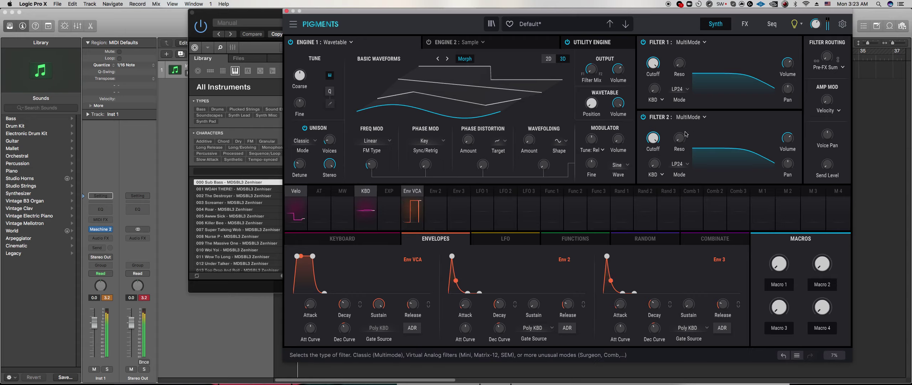
pyautogui.click(691, 121)
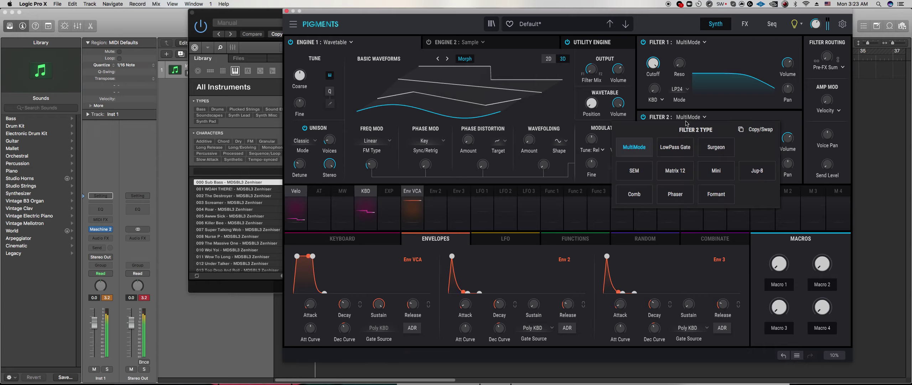
pyautogui.click(716, 196)
pyautogui.moveTo(672, 141); pyautogui.dragTo(672, 122)
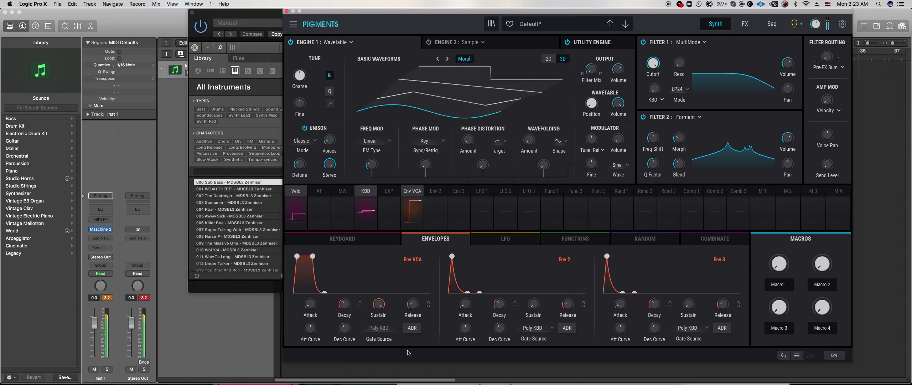
# Lengthen the Env VCA release to about 3.6 s
pyautogui.moveTo(414, 309)
pyautogui.mouseDown()
pyautogui.moveTo(419, 294)
pyautogui.moveTo(415, 304)
pyautogui.mouseUp()
pyautogui.scroll(-5, 417, 312)
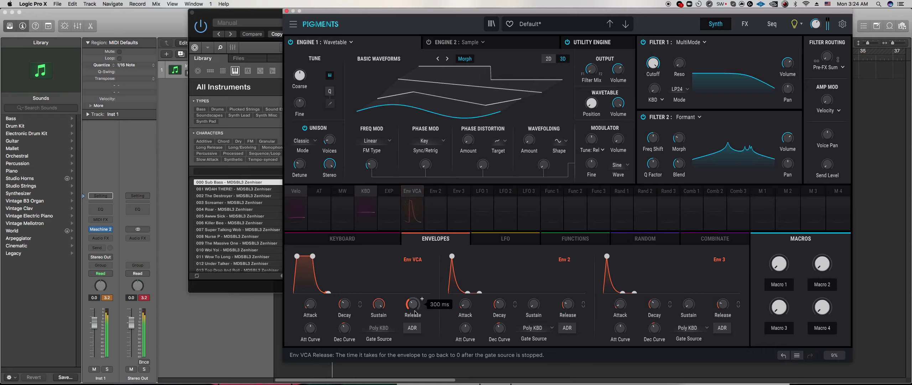
pyautogui.scroll(7, 416, 306)
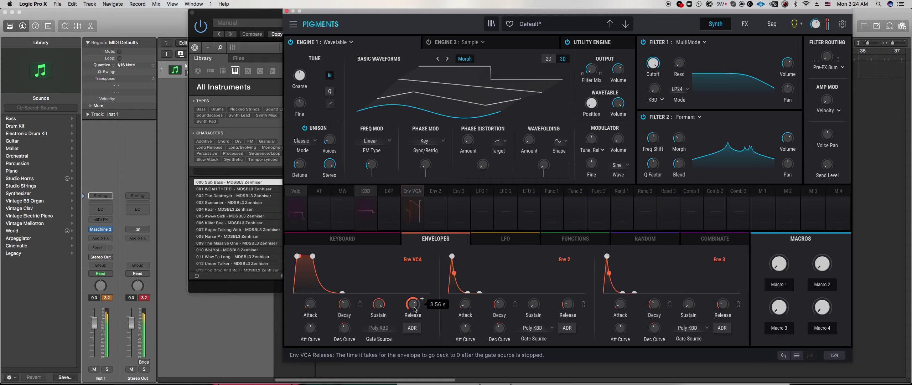
pyautogui.scroll(5, 435, 159)
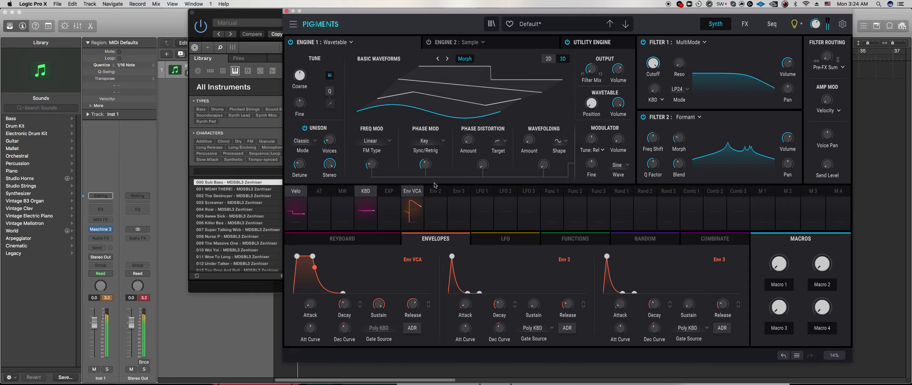
# Adjust Engine 1's unison voice count and set its detune to about 4.1 %
pyautogui.scroll(2, 428, 166)
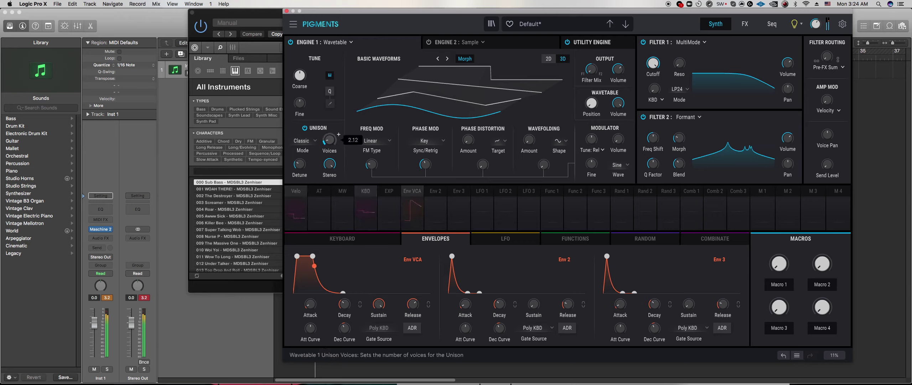
pyautogui.moveTo(303, 166)
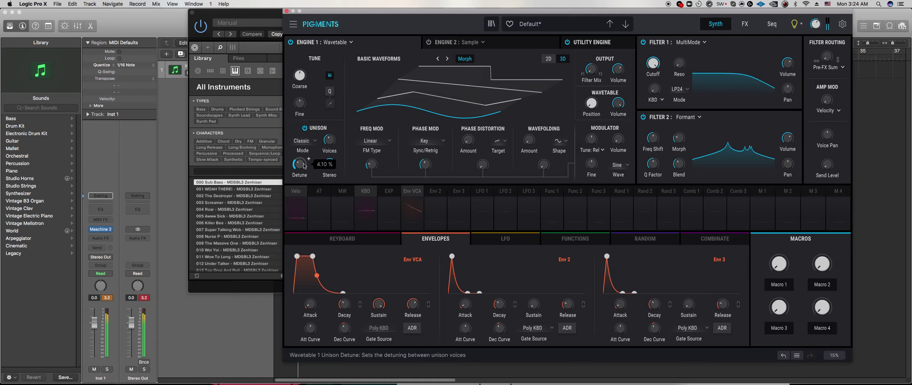
pyautogui.moveTo(329, 144)
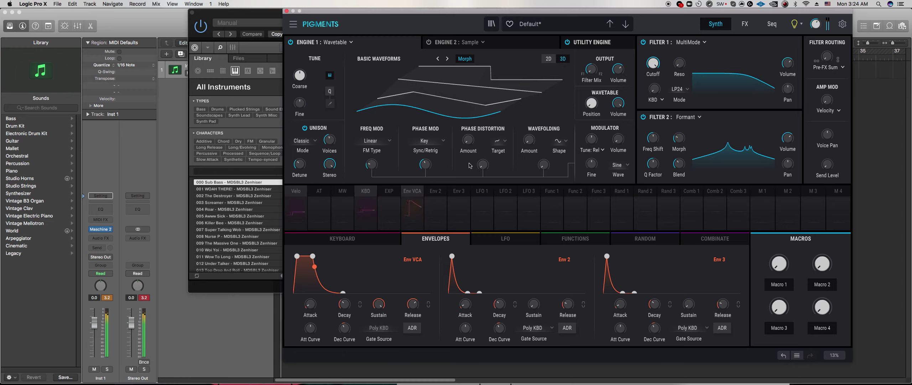
# Raise Engine 1's phase distortion and wavefolding amounts slightly, along with the modulator depth of each
pyautogui.moveTo(480, 135)
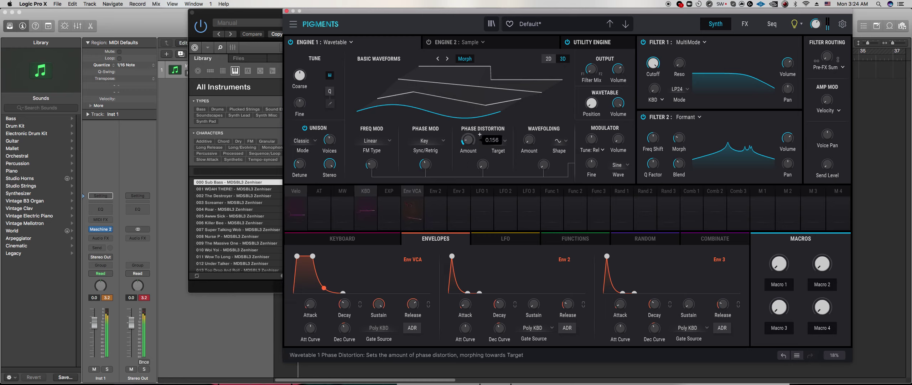
pyautogui.moveTo(482, 165); pyautogui.dragTo(483, 156)
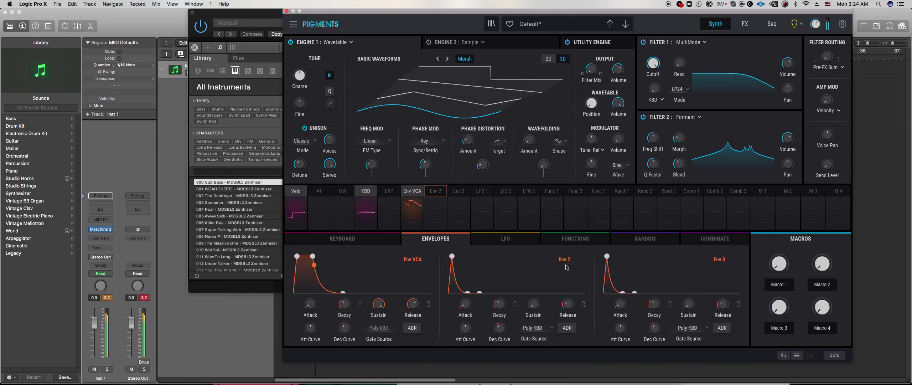
pyautogui.moveTo(544, 165); pyautogui.dragTo(544, 162)
pyautogui.moveTo(529, 140); pyautogui.dragTo(529, 132)
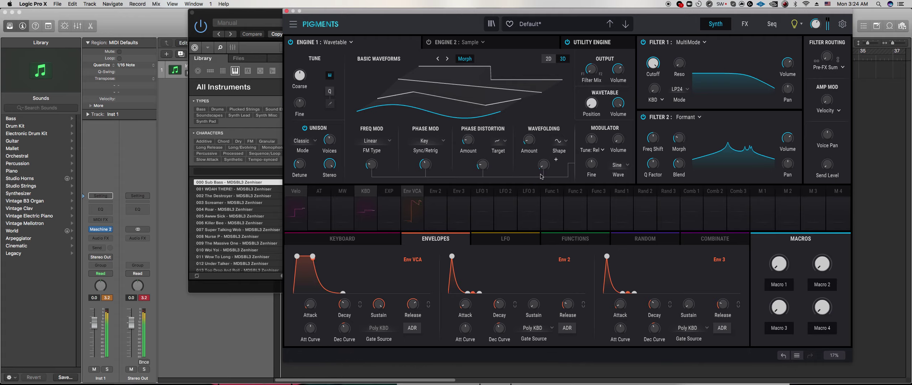
# Set LFO 1's reset source to Free Running and slow its rate
pyautogui.click(221, 287)
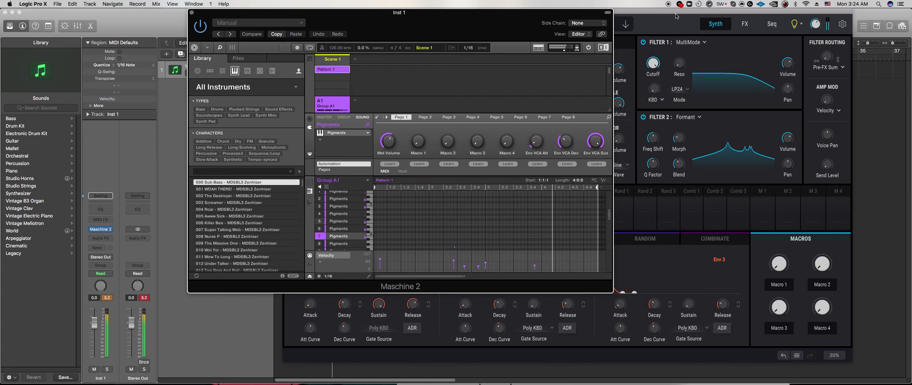
pyautogui.click(445, 314)
pyautogui.click(506, 238)
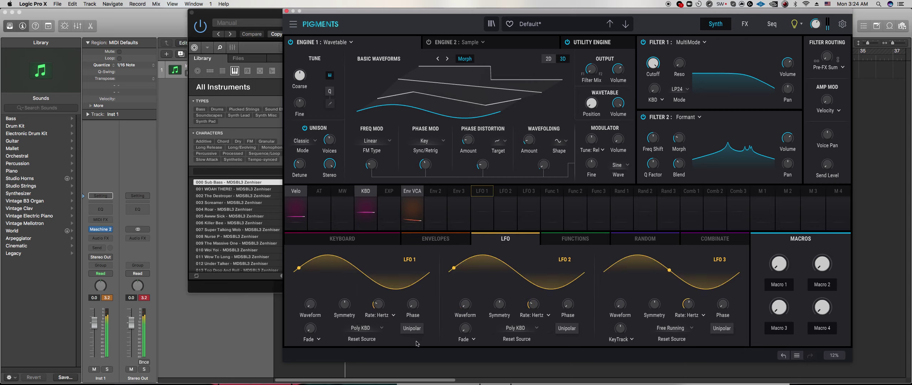
pyautogui.click(387, 315)
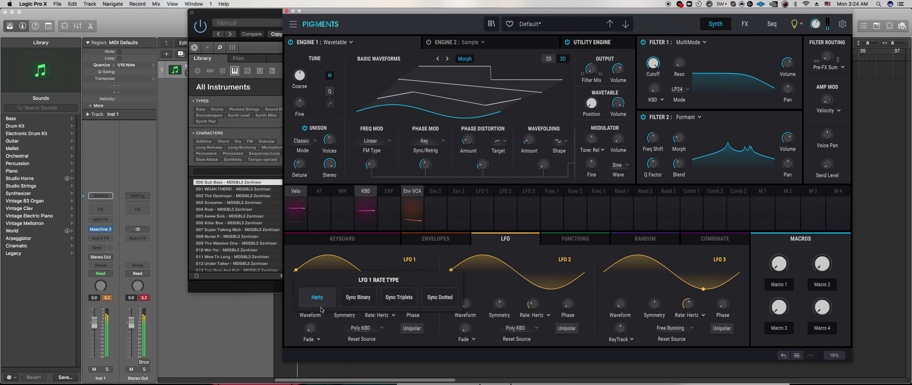
pyautogui.click(329, 336)
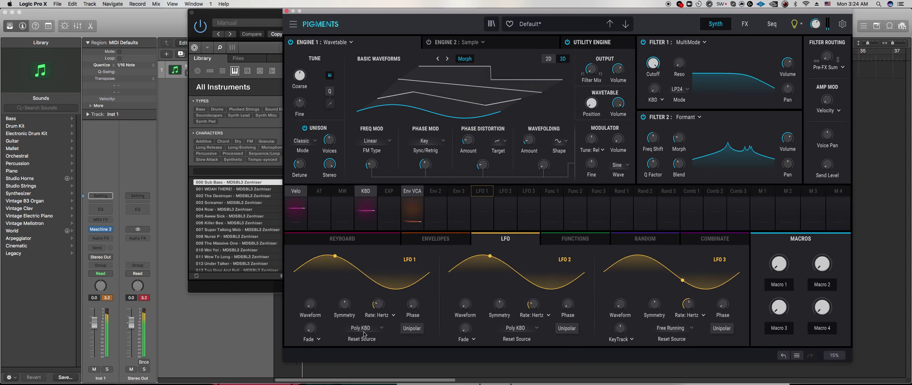
pyautogui.click(382, 327)
pyautogui.click(513, 265)
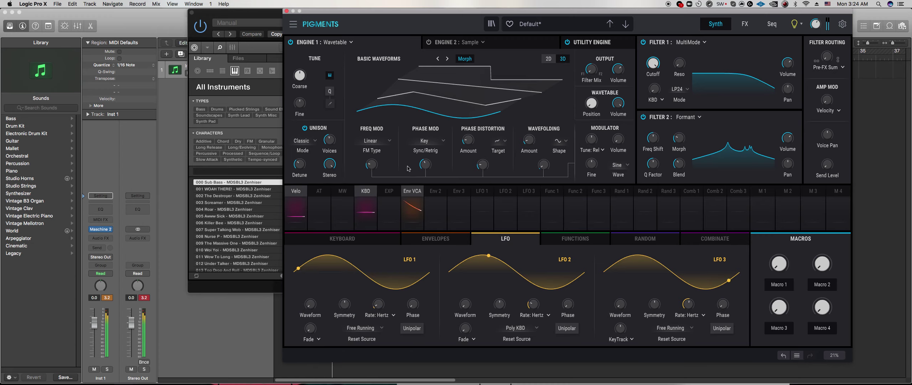
# Route LFO 1 to Engine 1's phase modulation amount with a depth of -0.33
pyautogui.click(482, 195)
pyautogui.moveTo(424, 159); pyautogui.dragTo(426, 173)
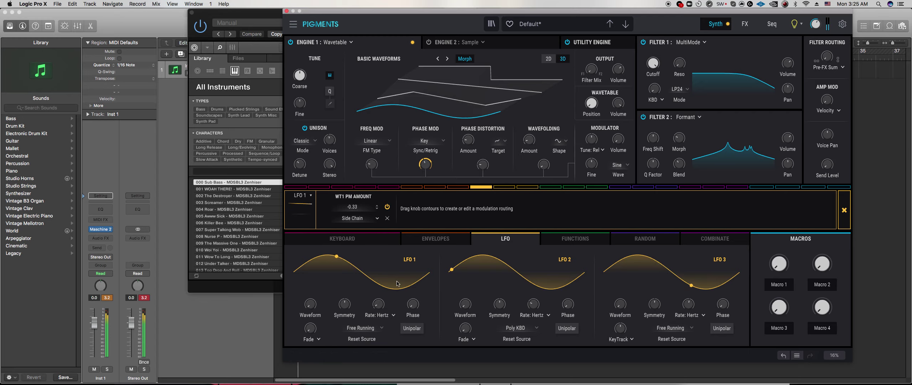
pyautogui.click(413, 245)
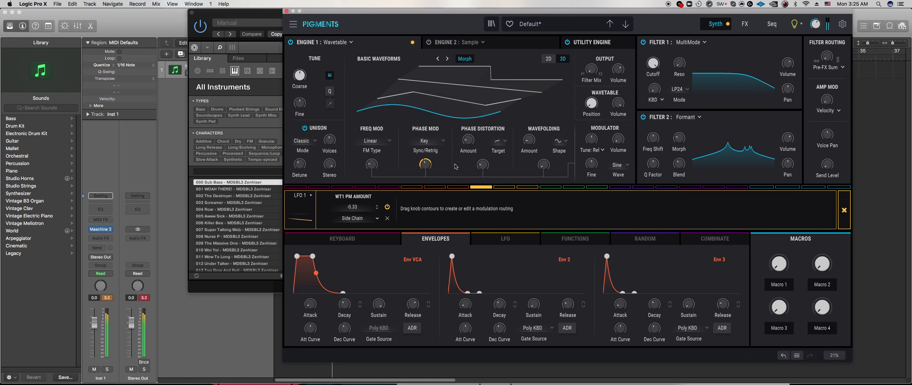
pyautogui.click(495, 240)
pyautogui.moveTo(380, 306)
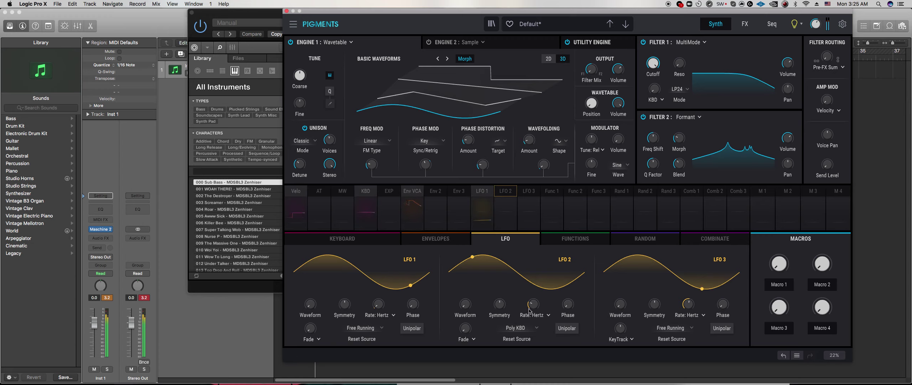
# Make LFO 2 free running, unipolar and slower, and route it to Engine 1's phase distortion at -0.13 and phase distortion modulation amount at -0.15
pyautogui.click(516, 327)
pyautogui.click(498, 238)
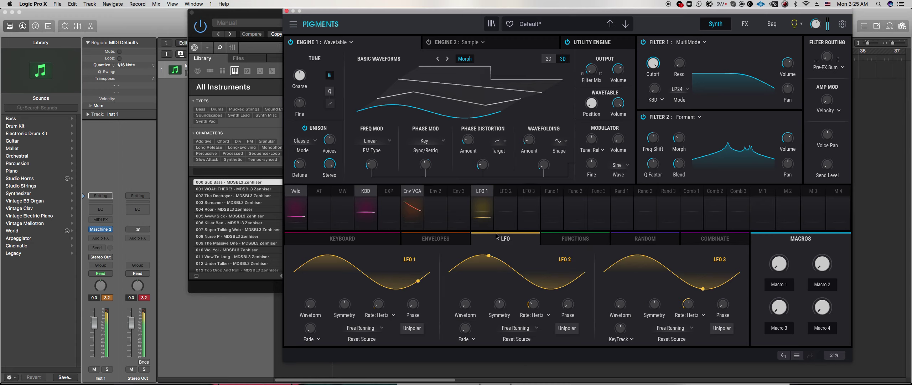
pyautogui.click(506, 192)
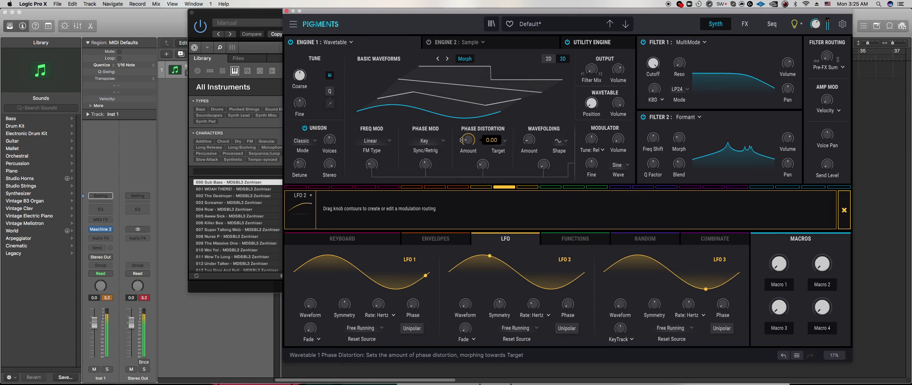
pyautogui.moveTo(462, 139); pyautogui.dragTo(462, 141)
pyautogui.moveTo(483, 164); pyautogui.dragTo(483, 167)
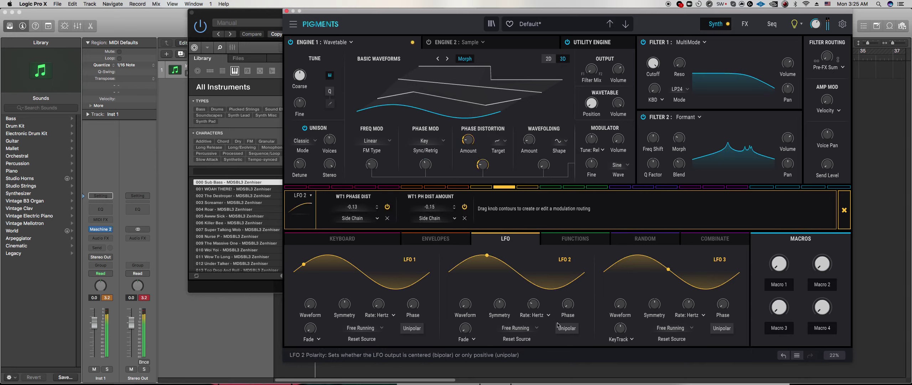
pyautogui.click(567, 328)
pyautogui.moveTo(533, 304); pyautogui.dragTo(534, 326)
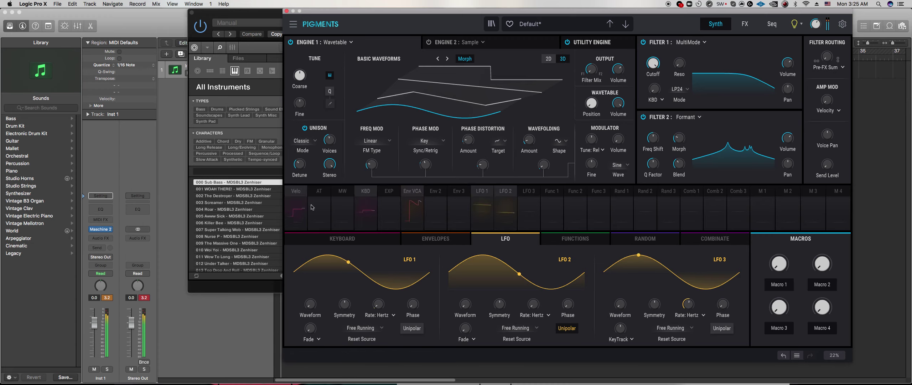
# Open the Pigments instance of the eighth sound in Maschine 2 and raise Engine 1's unison voices
pyautogui.click(256, 288)
pyautogui.click(338, 243)
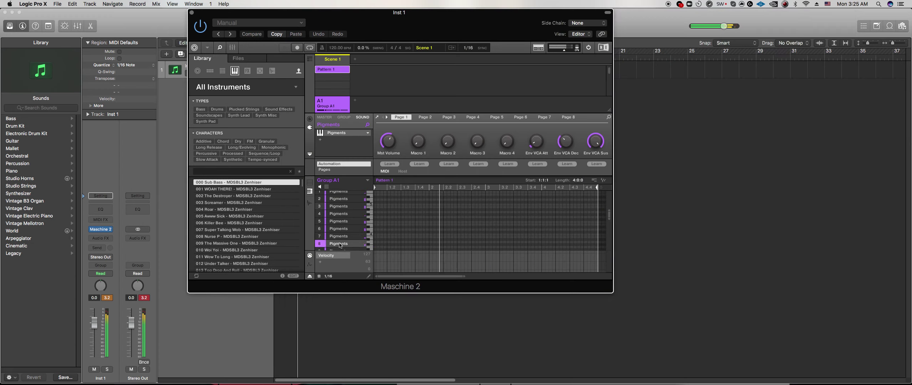
pyautogui.click(377, 117)
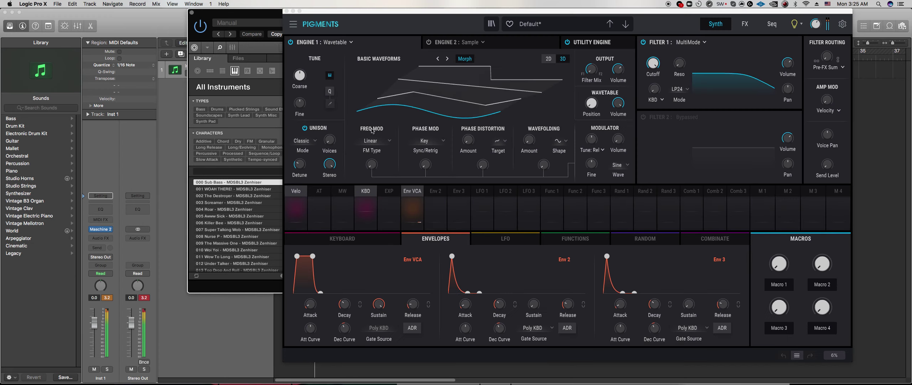
pyautogui.moveTo(330, 141); pyautogui.dragTo(330, 138)
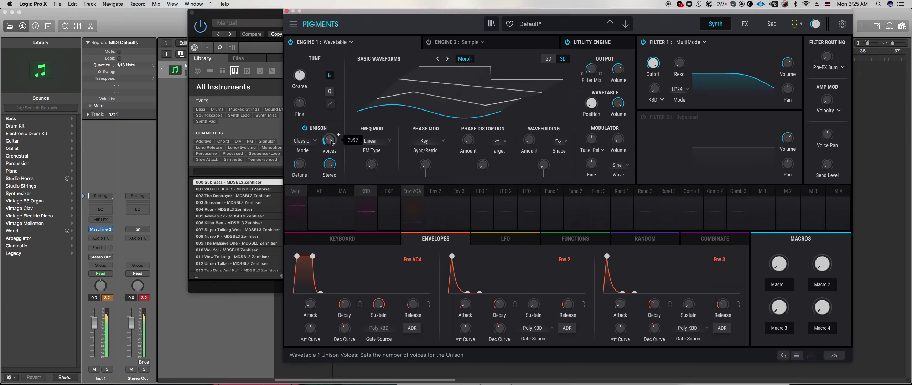
pyautogui.moveTo(330, 140); pyautogui.dragTo(329, 138)
# Lengthen the eighth sound's Env VCA release to about 1.8 s
pyautogui.moveTo(413, 304); pyautogui.dragTo(413, 296)
pyautogui.moveTo(417, 305)
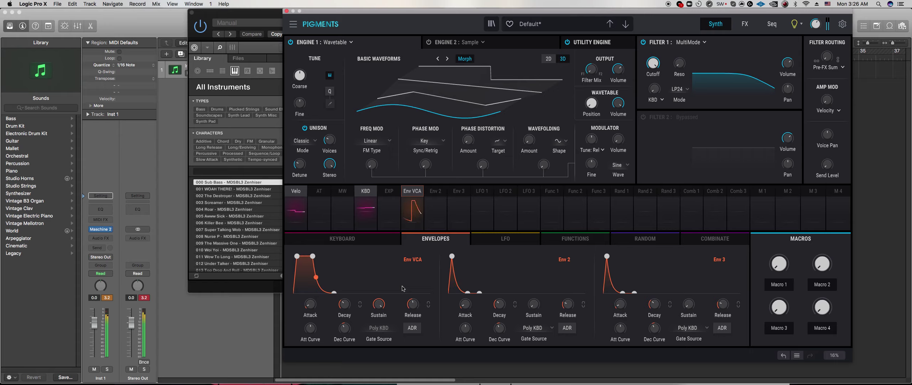
pyautogui.moveTo(414, 305); pyautogui.dragTo(415, 302)
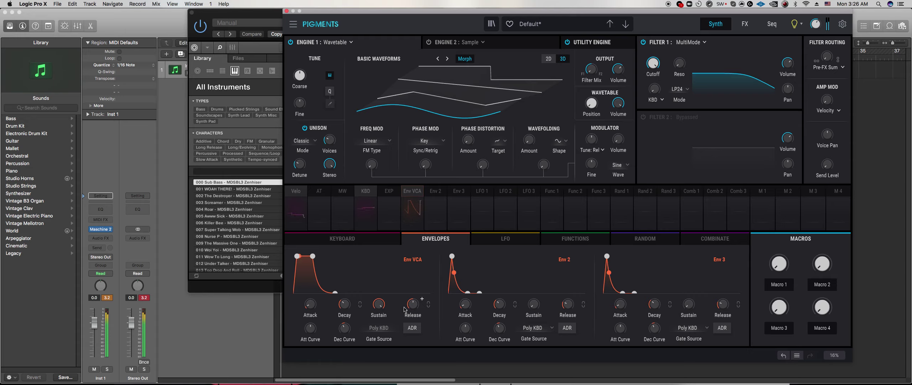
pyautogui.moveTo(406, 306)
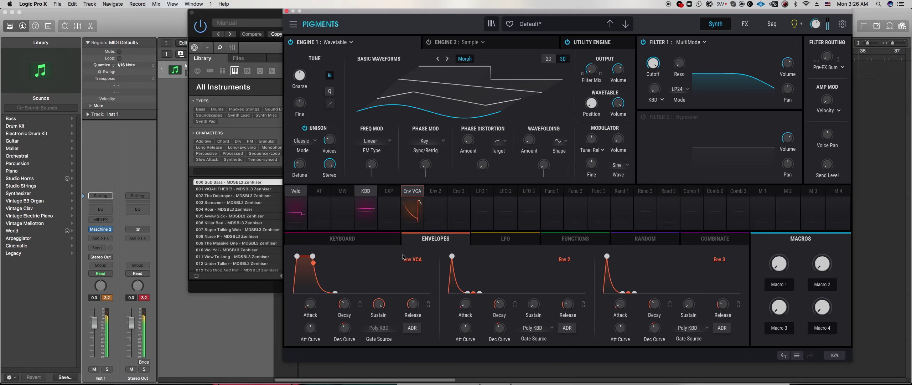
pyautogui.moveTo(425, 170)
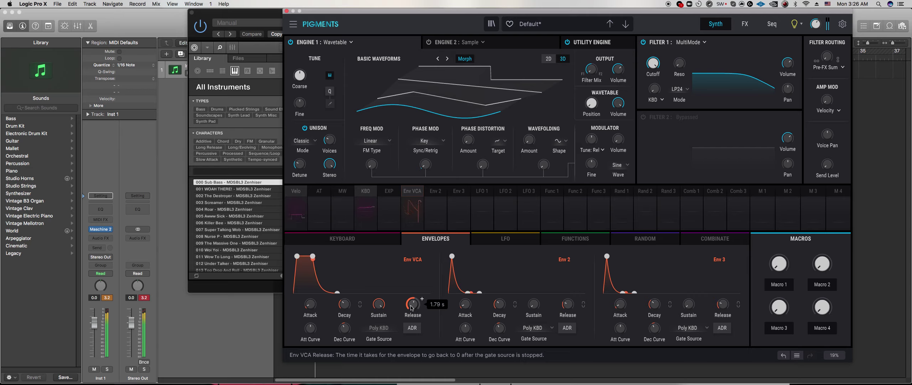
# Raise Engine 1's wavetable position slightly and fine-tune its unison to about 3 voices and its frequency and phase modulation amounts
pyautogui.moveTo(591, 104); pyautogui.dragTo(591, 97)
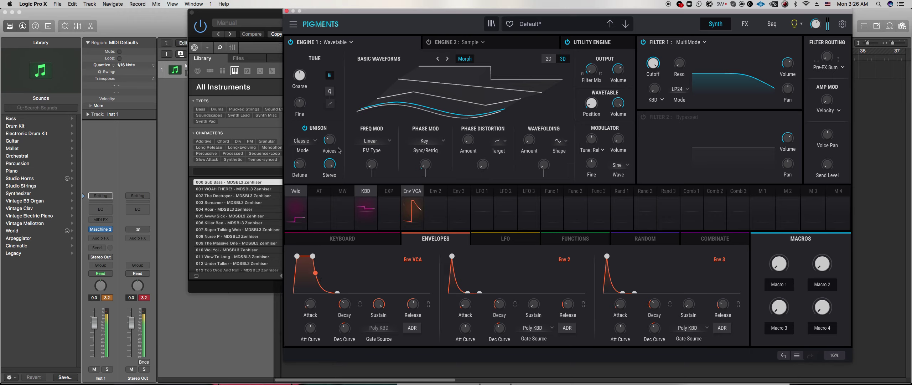
pyautogui.moveTo(329, 139)
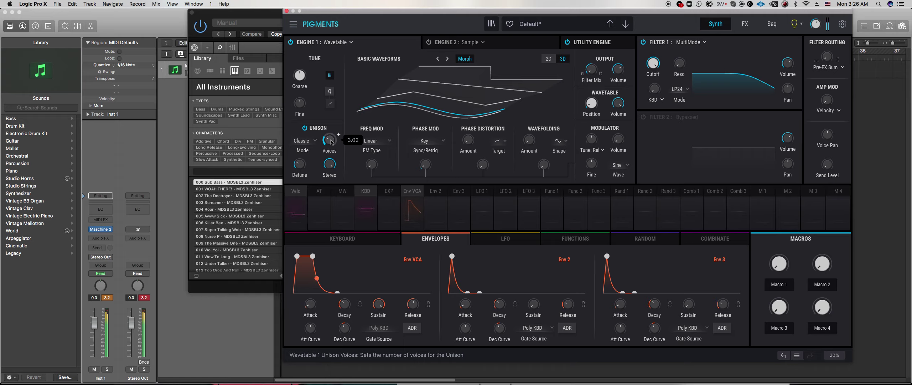
pyautogui.moveTo(372, 164); pyautogui.dragTo(372, 163)
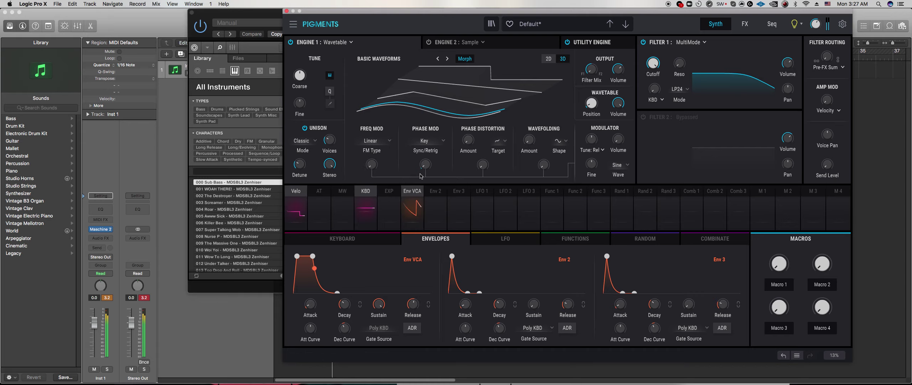
pyautogui.moveTo(426, 165); pyautogui.dragTo(426, 165)
# Replace the Delay in the first FX A slot with a Chorus
pyautogui.click(745, 24)
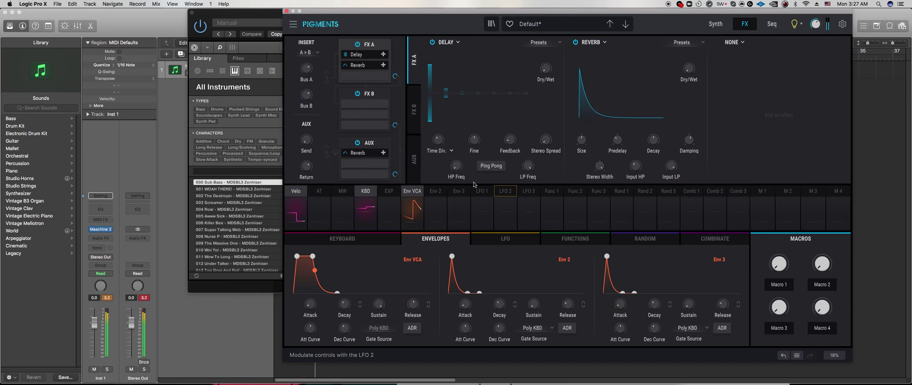
pyautogui.click(451, 43)
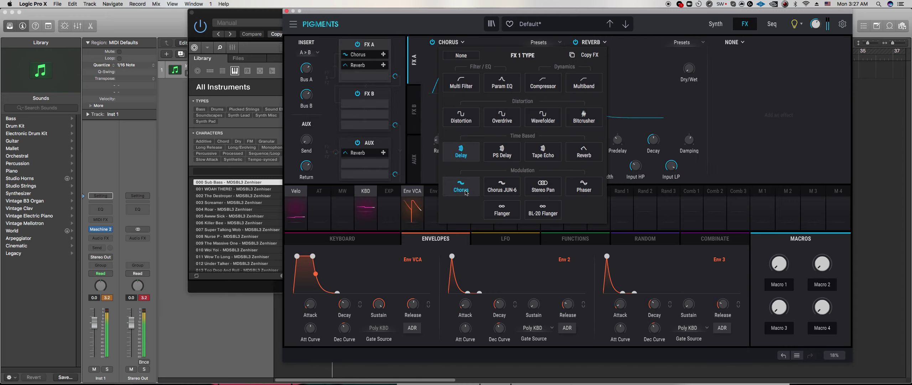
pyautogui.click(511, 136)
pyautogui.moveTo(439, 140)
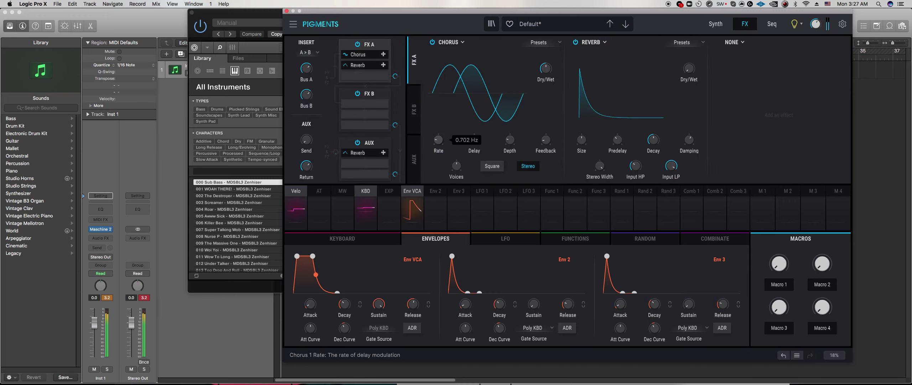
# Switch the chorus to Square and fine-tune its rate to about 0.87 Hz, its depth to about 2.48 ms, and its feedback
pyautogui.click(493, 166)
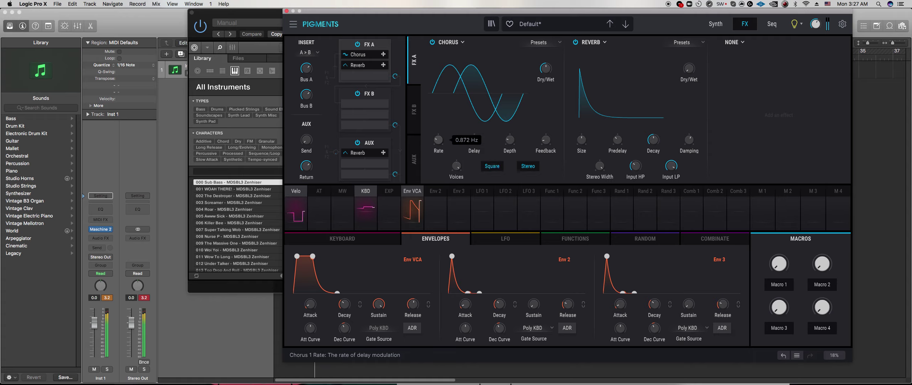
pyautogui.moveTo(510, 140)
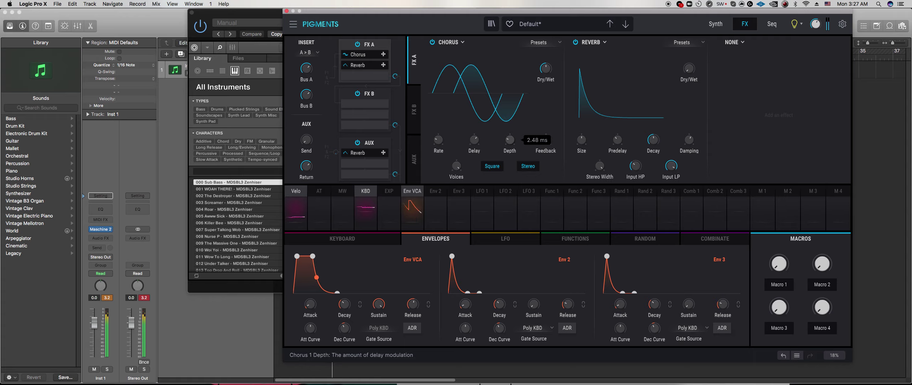
pyautogui.moveTo(545, 140)
pyautogui.moveTo(546, 140); pyautogui.dragTo(546, 137)
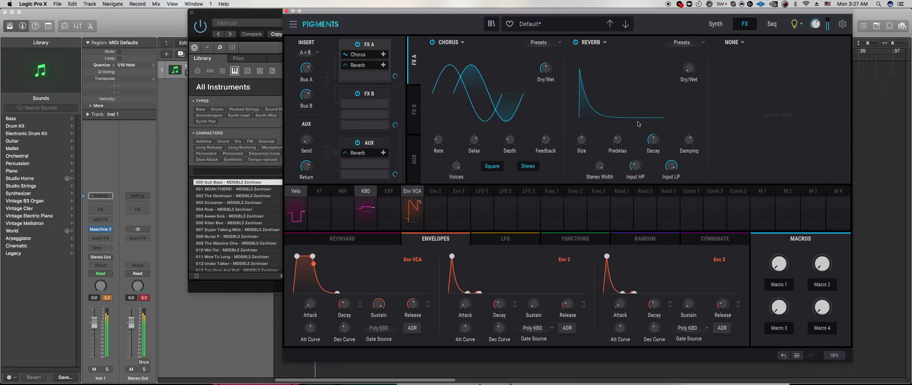
# Replace the Reverb in the second FX A slot with a PS Delay and set its delay time type to Sync Dotted
pyautogui.click(596, 42)
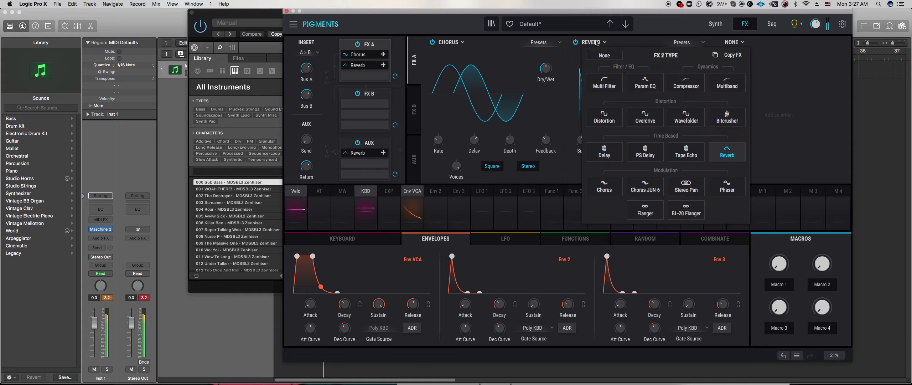
pyautogui.click(604, 151)
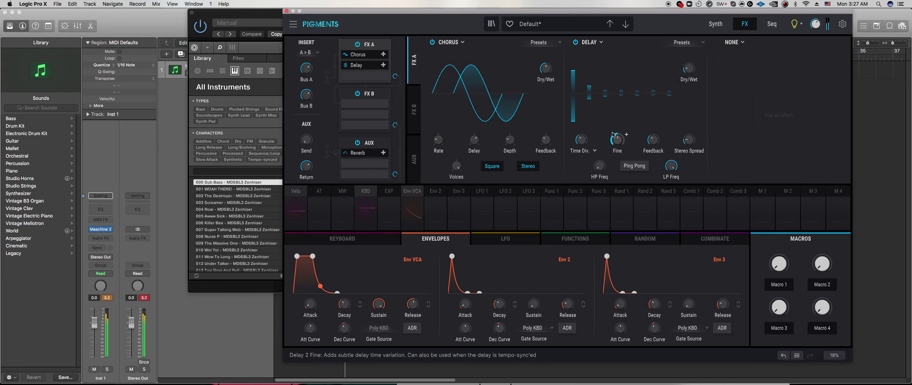
pyautogui.click(590, 42)
pyautogui.click(645, 153)
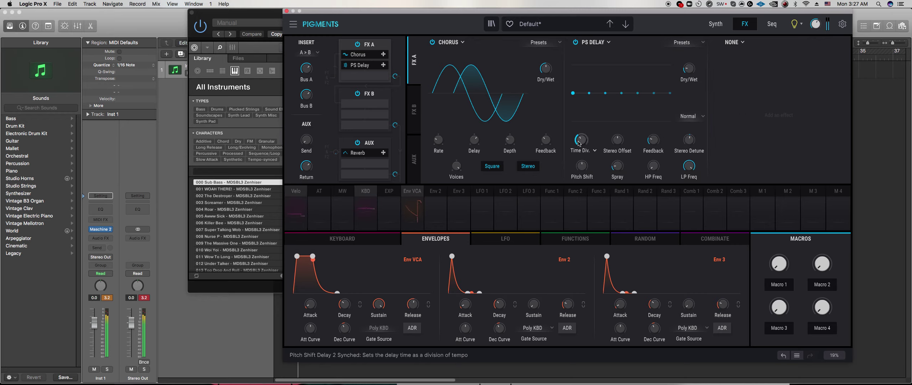
pyautogui.click(593, 152)
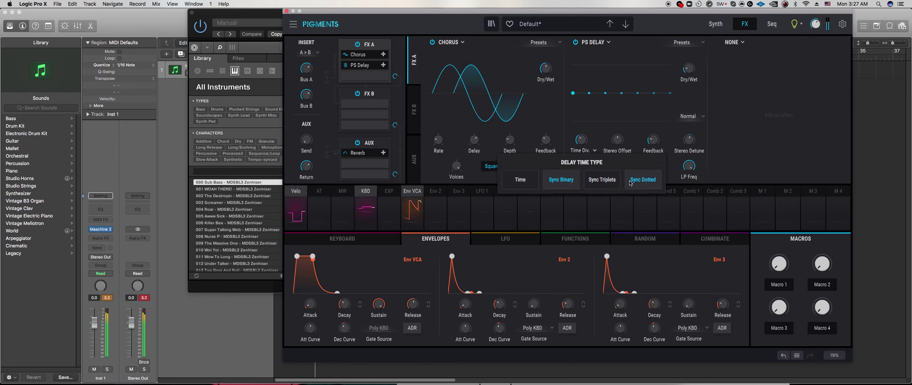
pyautogui.click(643, 179)
# Set the PS Delay's stereo offset to about 1.28 ms and raise its pitch shift, keeping the Normal mode
pyautogui.moveTo(594, 135)
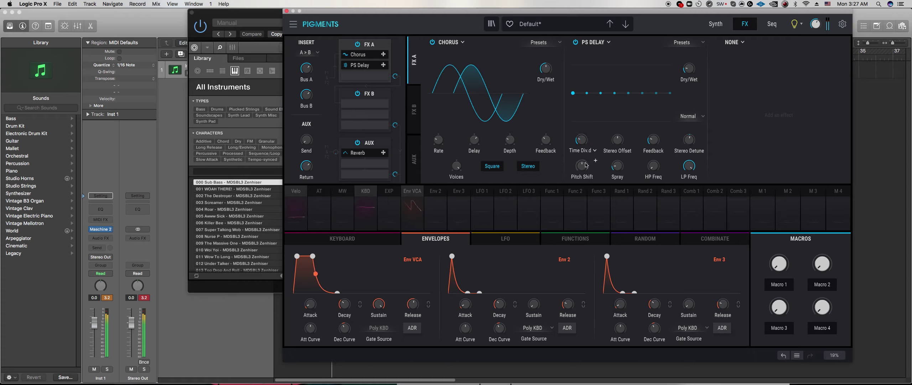
pyautogui.moveTo(582, 166)
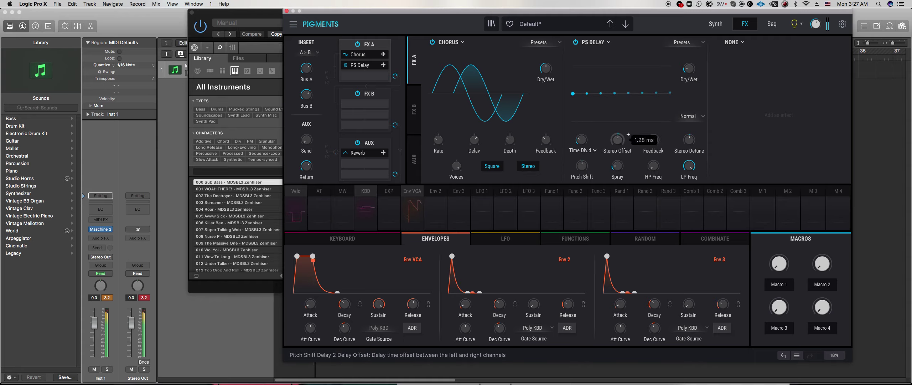
pyautogui.moveTo(627, 161)
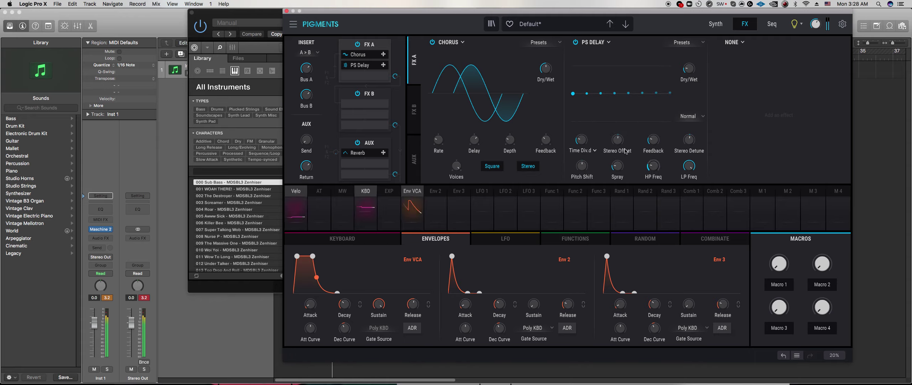
pyautogui.click(688, 116)
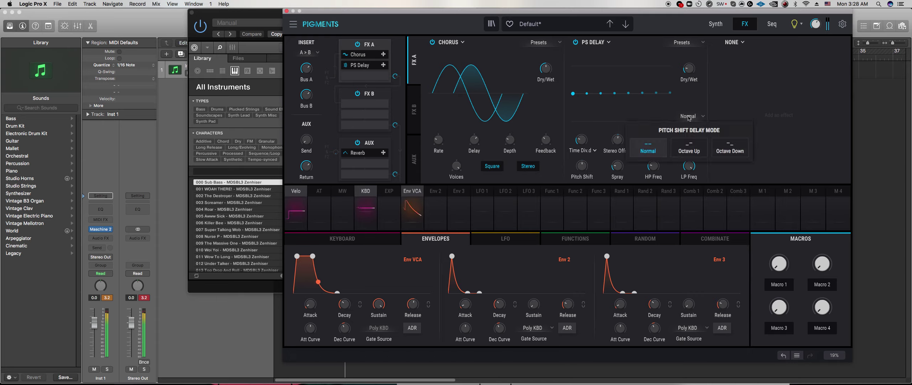
pyautogui.click(643, 118)
pyautogui.moveTo(583, 172); pyautogui.dragTo(584, 150)
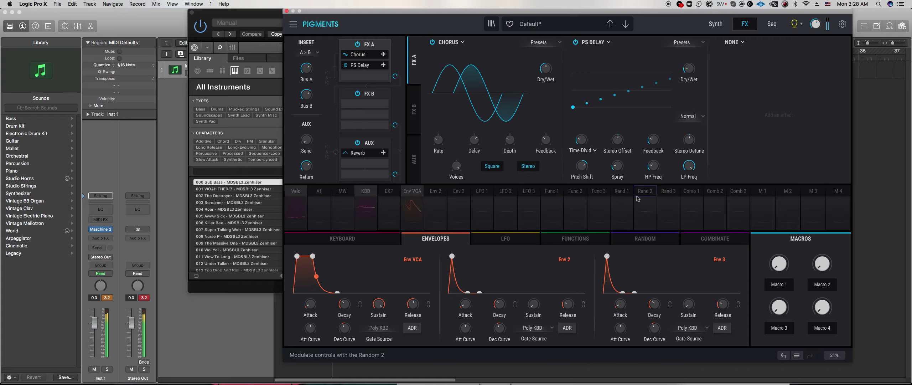
# Switch the PS Delay's time type to Sync Binary and slightly lower its dry/wet mix
pyautogui.click(585, 151)
pyautogui.click(511, 180)
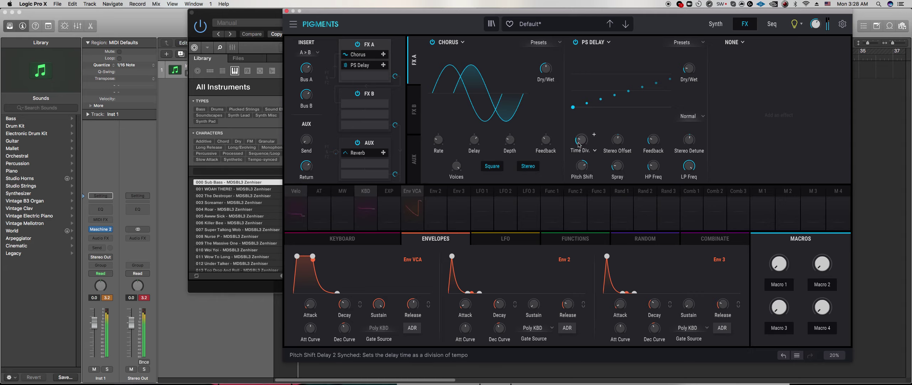
pyautogui.moveTo(688, 71); pyautogui.dragTo(687, 73)
pyautogui.moveTo(622, 170)
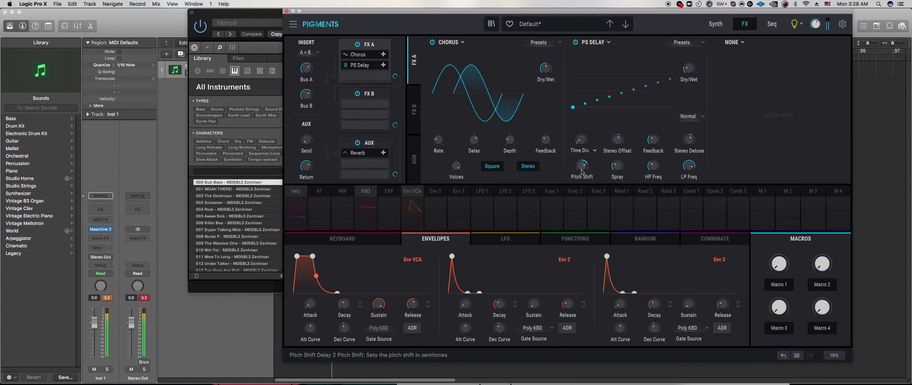
# Make LFO 1 unipolar and route it to Engine 1's phase modulation amount at about 0.09
pyautogui.click(716, 24)
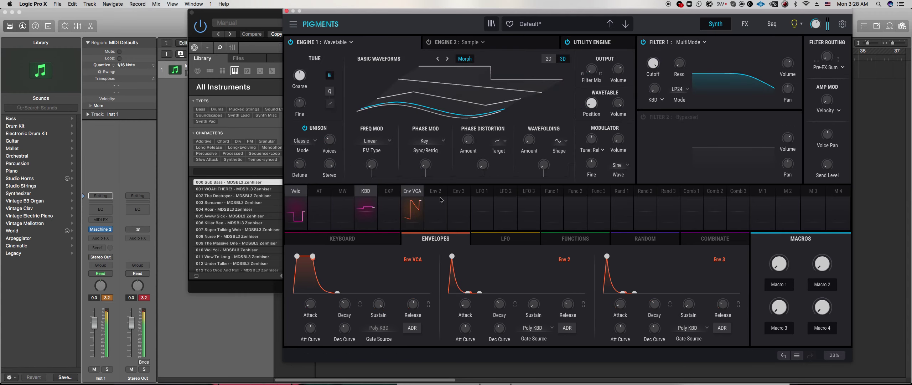
pyautogui.click(481, 240)
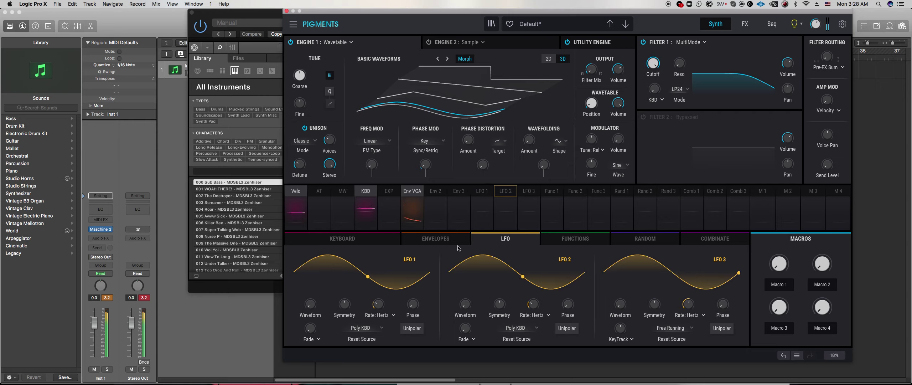
pyautogui.click(482, 199)
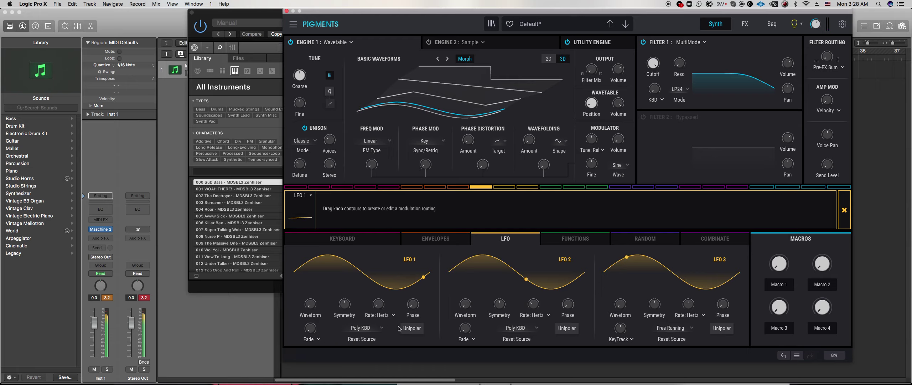
pyautogui.click(412, 328)
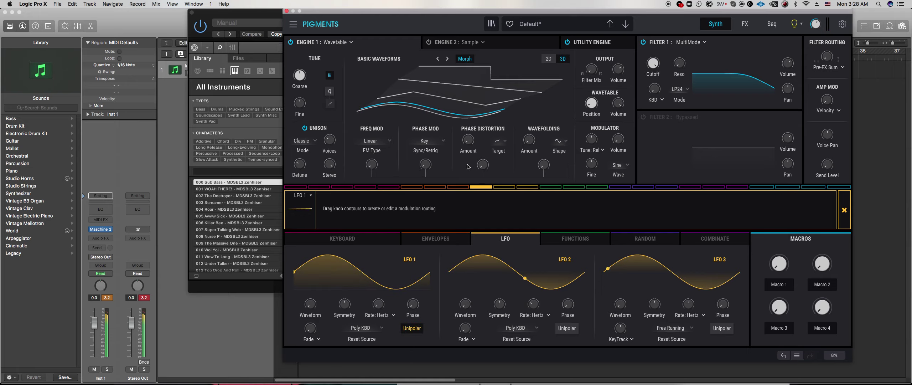
pyautogui.click(425, 164)
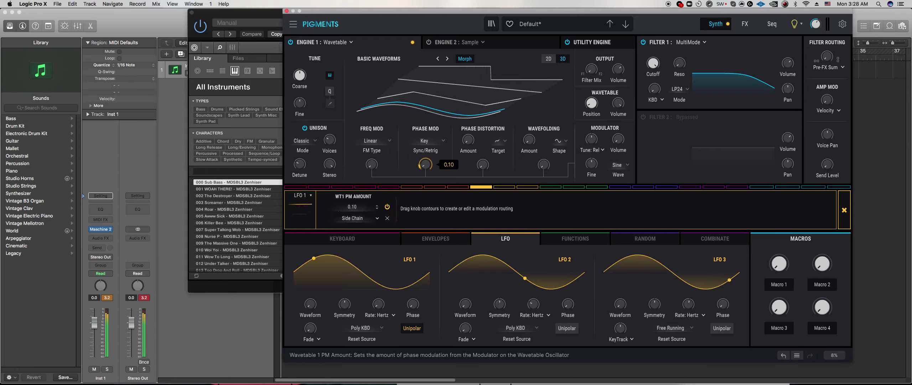
# Route LFO 1 to the Env VCA release with a modulation amount of 0.16
pyautogui.click(436, 238)
pyautogui.moveTo(414, 297)
pyautogui.moveTo(414, 297); pyautogui.dragTo(414, 295)
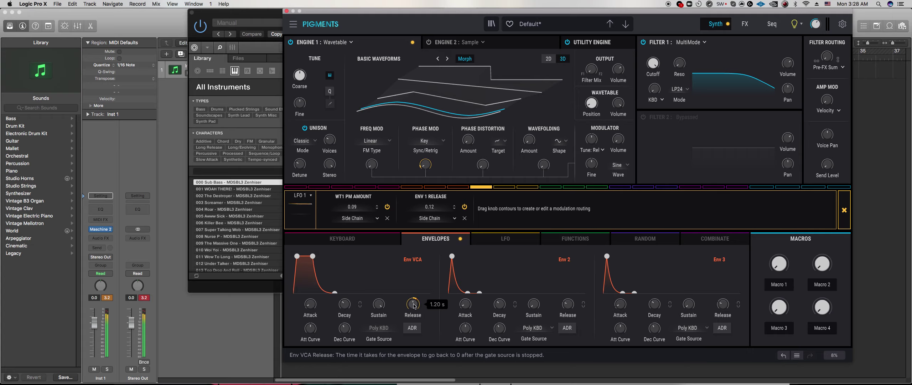
pyautogui.moveTo(414, 299); pyautogui.dragTo(413, 298)
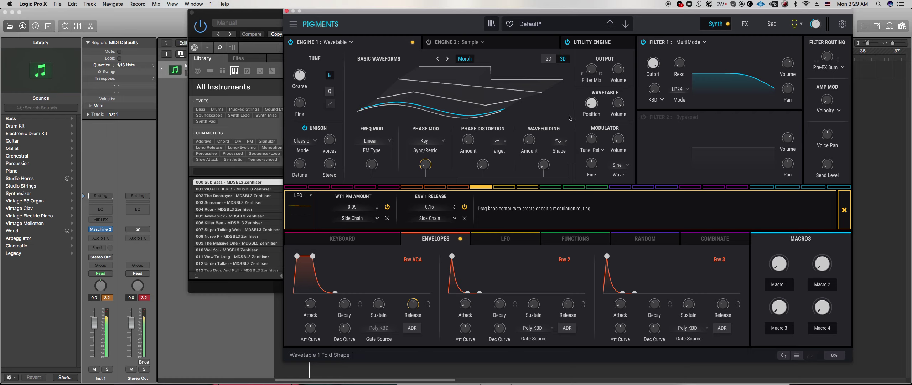
# Make LFO 2 free running and unipolar, and slow its rate to about 0.084 Hz
pyautogui.click(504, 186)
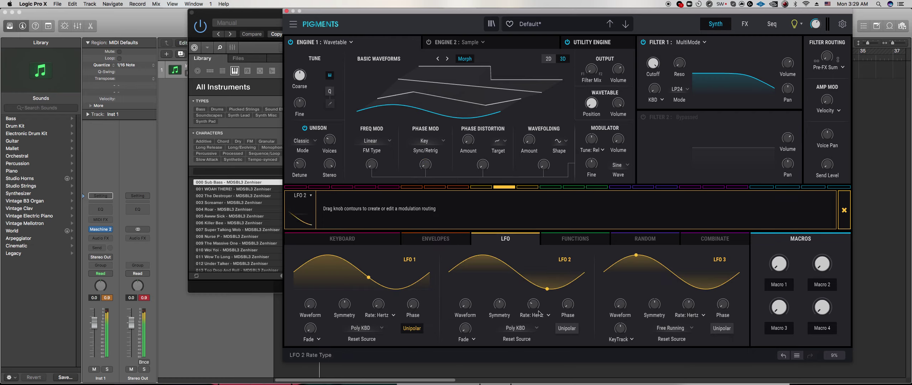
pyautogui.click(523, 328)
pyautogui.click(619, 264)
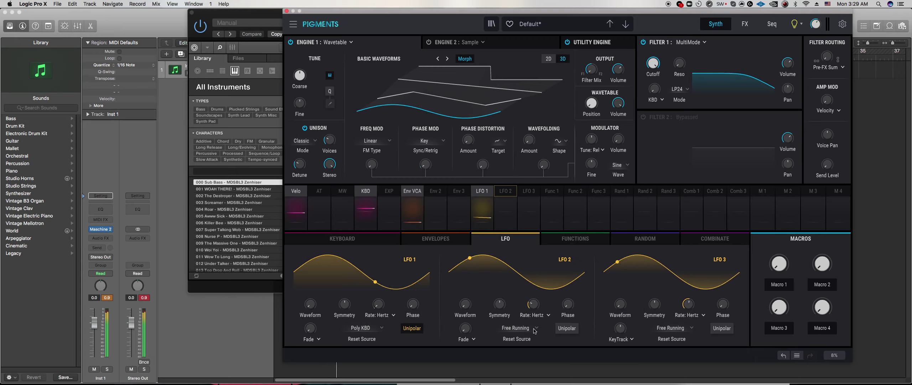
pyautogui.moveTo(534, 304); pyautogui.dragTo(533, 317)
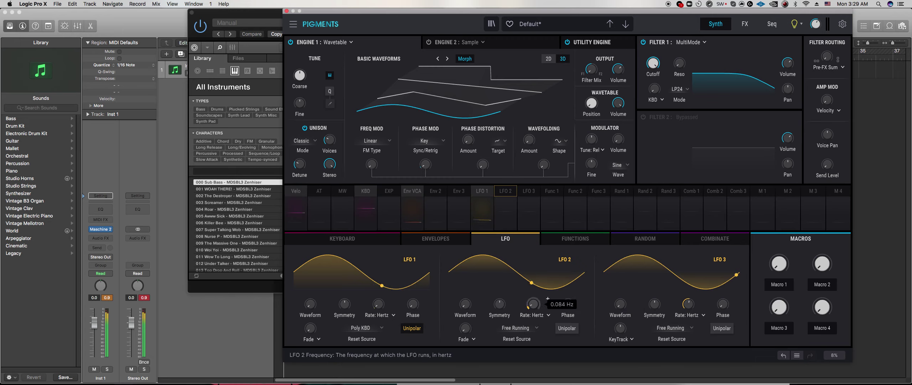
pyautogui.click(566, 329)
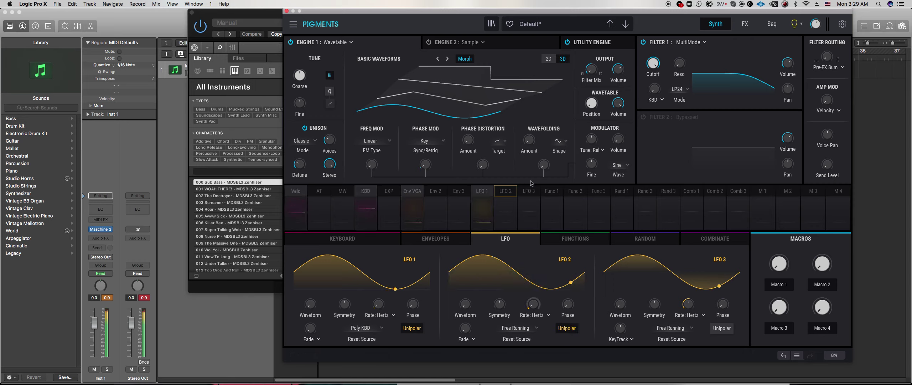
# Route LFO 2 to Engine 1's wavetable position at 0.16 and slow the LFO to about 0.025 Hz
pyautogui.click(506, 203)
pyautogui.moveTo(585, 112); pyautogui.dragTo(585, 107)
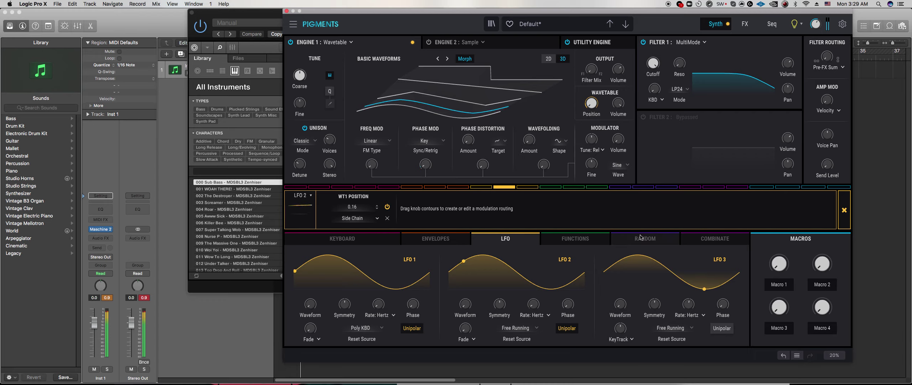
pyautogui.click(456, 168)
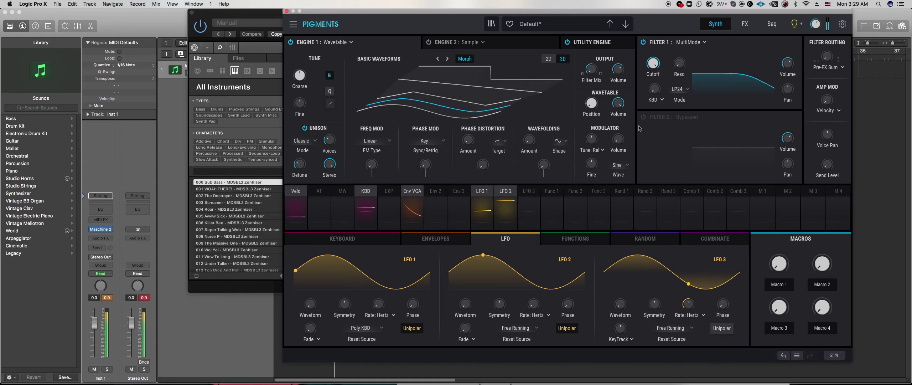
pyautogui.moveTo(548, 299)
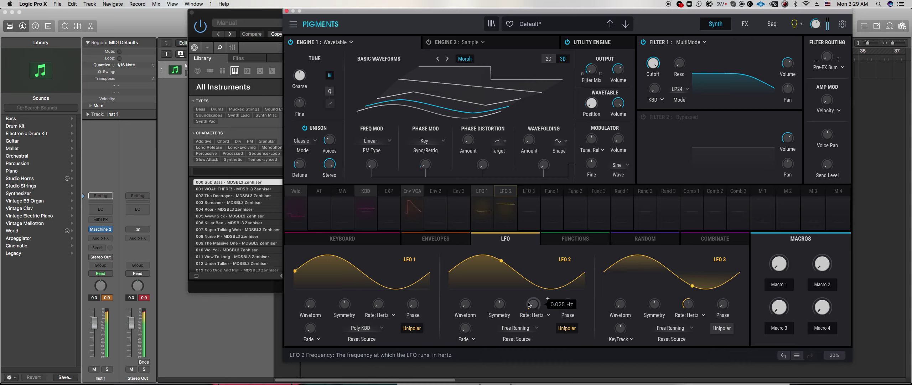
# Slow LFO 3's rate and route it to Engine 1's unison detune at 0.17
pyautogui.click(531, 192)
pyautogui.moveTo(689, 303); pyautogui.dragTo(689, 323)
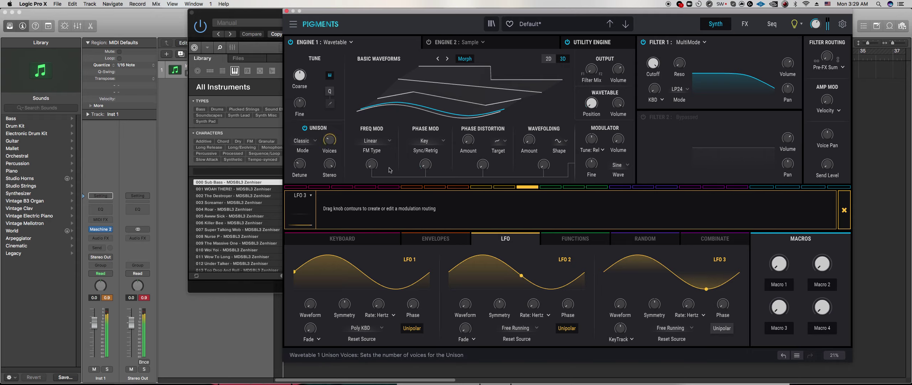
pyautogui.moveTo(299, 165); pyautogui.dragTo(299, 162)
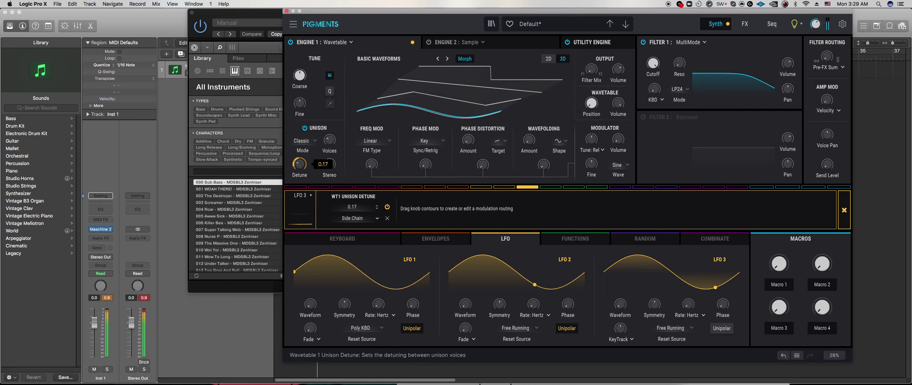
# Reshape Function 1 into a rising ramp by moving its peak point to time 1.00 at level 1.00
pyautogui.click(552, 188)
pyautogui.click(574, 243)
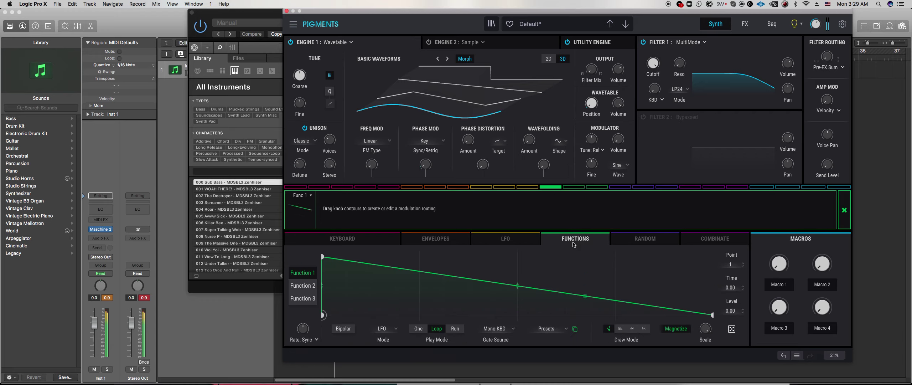
pyautogui.moveTo(323, 257); pyautogui.dragTo(724, 147)
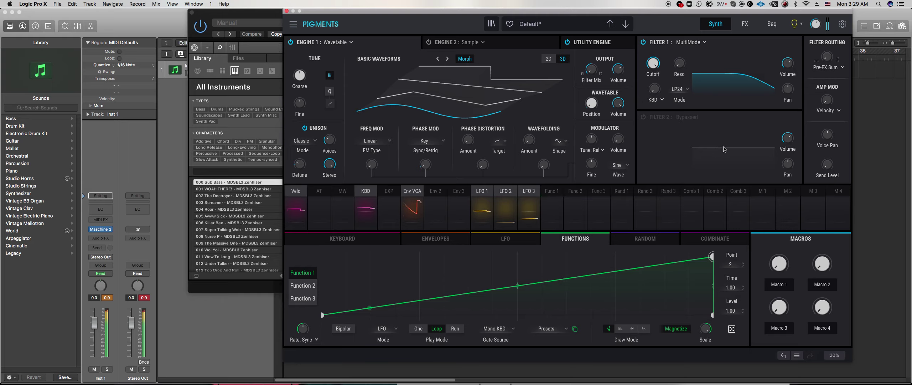
# Set Function 1 to a 0.010 Hz rate in Hertz and Run play mode, with its peak point at time 0.514
pyautogui.click(302, 339)
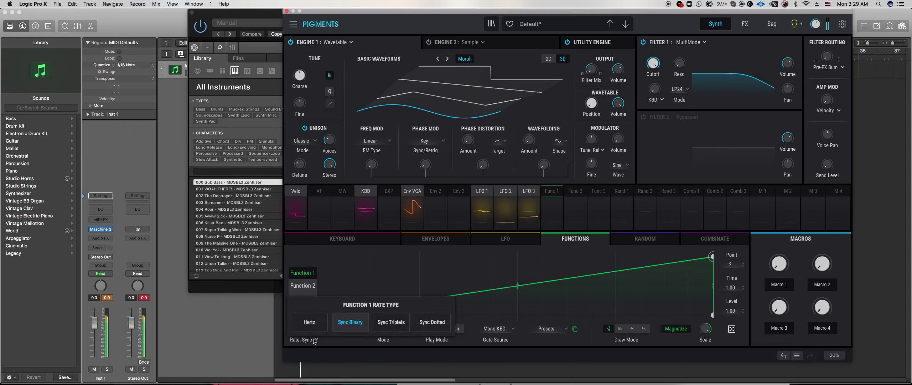
pyautogui.click(306, 322)
pyautogui.moveTo(712, 256); pyautogui.dragTo(523, 256)
pyautogui.click(455, 329)
pyautogui.moveTo(315, 323)
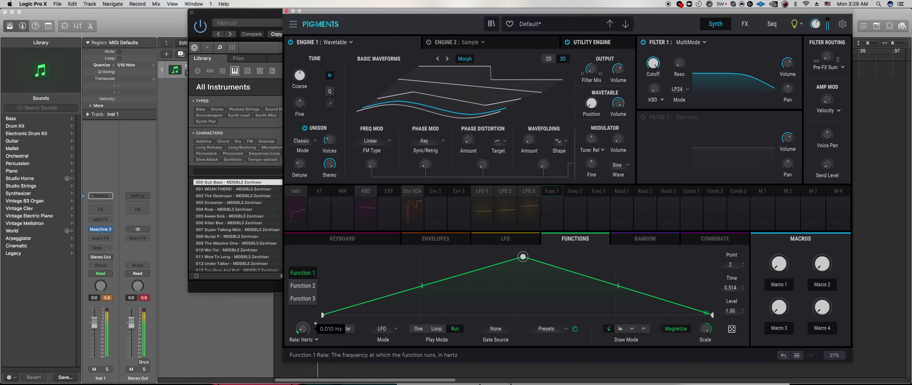
# Route Function 1 to Engine 1's unison voices at 0.37 and set Filter 1's cutoff to about 7617 Hz
pyautogui.click(558, 194)
pyautogui.moveTo(324, 139); pyautogui.dragTo(329, 138)
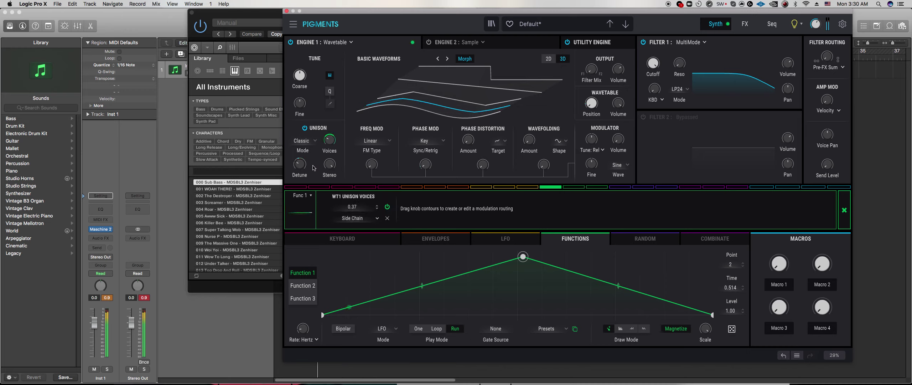
pyautogui.click(313, 165)
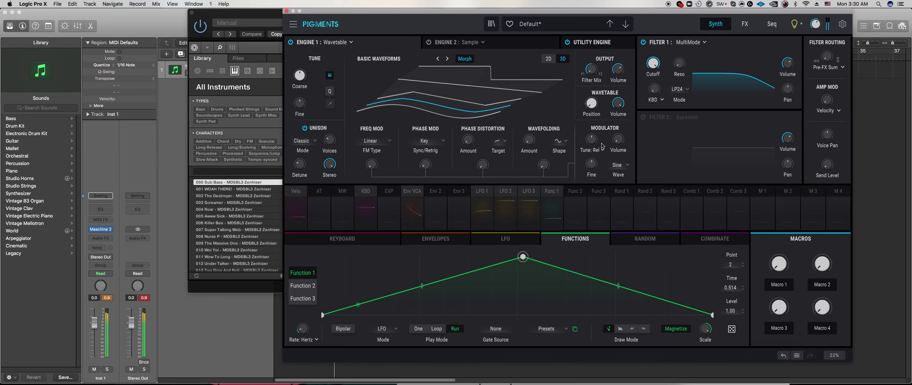
pyautogui.moveTo(679, 63); pyautogui.dragTo(654, 68)
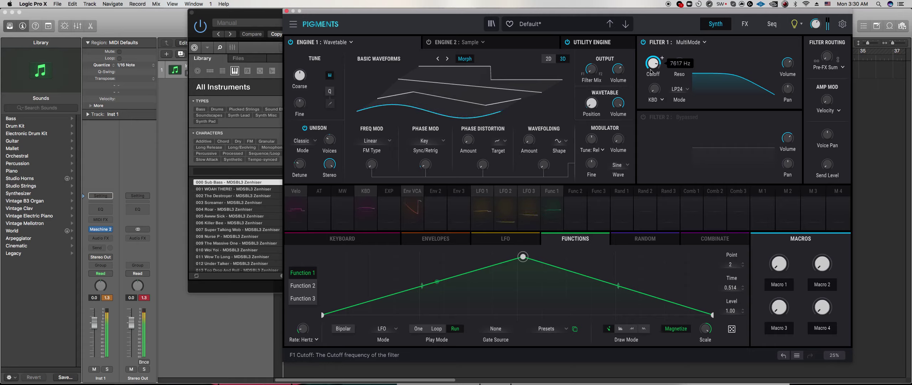
# Return to the Maschine 2 window and open the first Pigments sound's notes in the piano roll
pyautogui.click(256, 292)
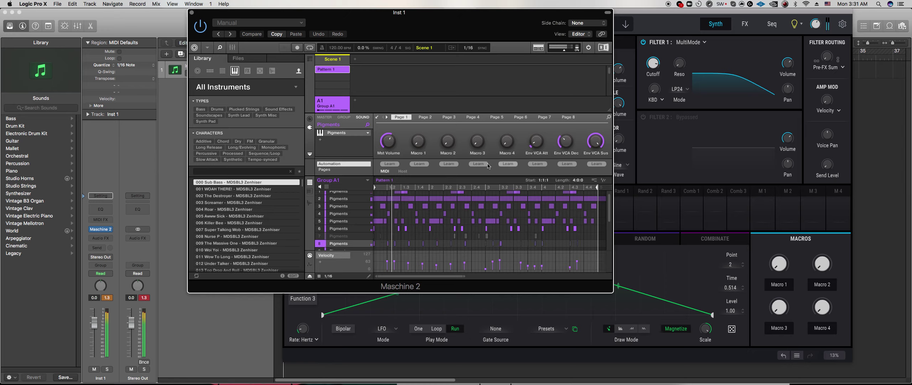
pyautogui.click(338, 193)
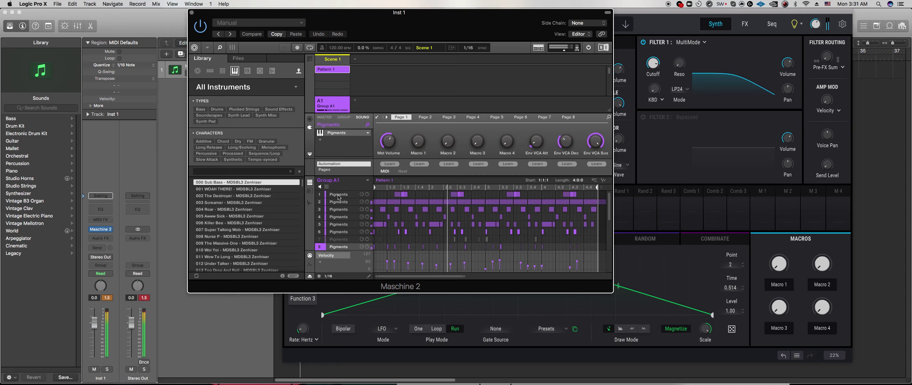
pyautogui.click(310, 191)
# Transpose the first sound's four notes in bars 3 and 4 upward, leaving the notes in bars 1 and 2
pyautogui.scroll(-3, 481, 204)
pyautogui.scroll(2, 481, 203)
pyautogui.moveTo(494, 198); pyautogui.dragTo(576, 239)
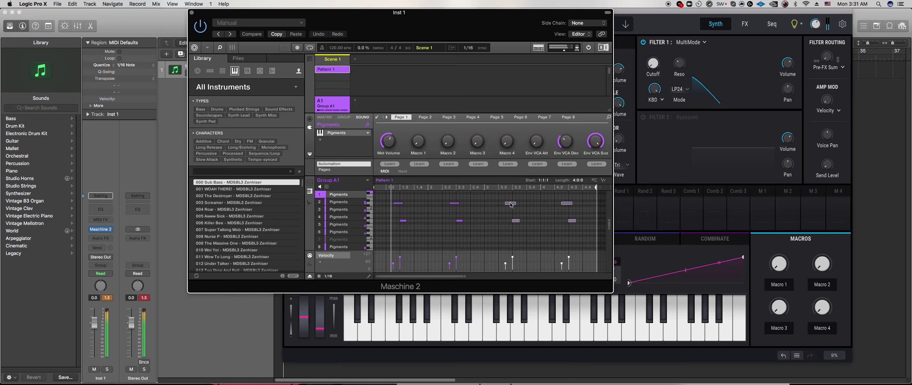
pyautogui.scroll(2, 511, 202)
pyautogui.moveTo(511, 202); pyautogui.dragTo(511, 203)
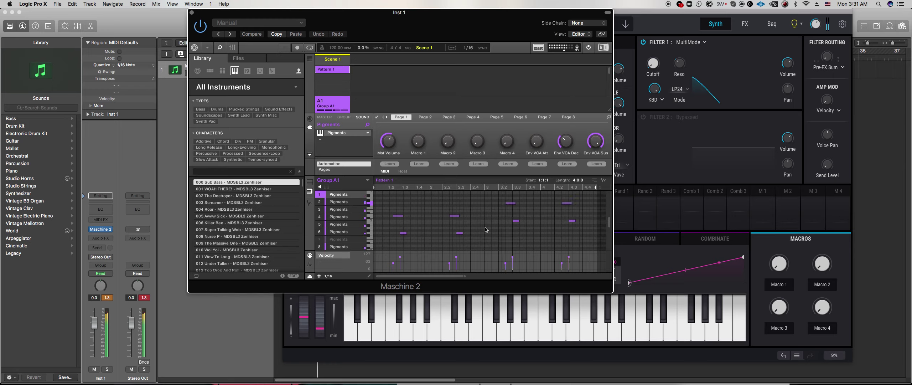
pyautogui.click(498, 221)
# Try other pitches for the four notes in bars 3 and 4, moving them lower and back up
pyautogui.moveTo(495, 209); pyautogui.dragTo(584, 232)
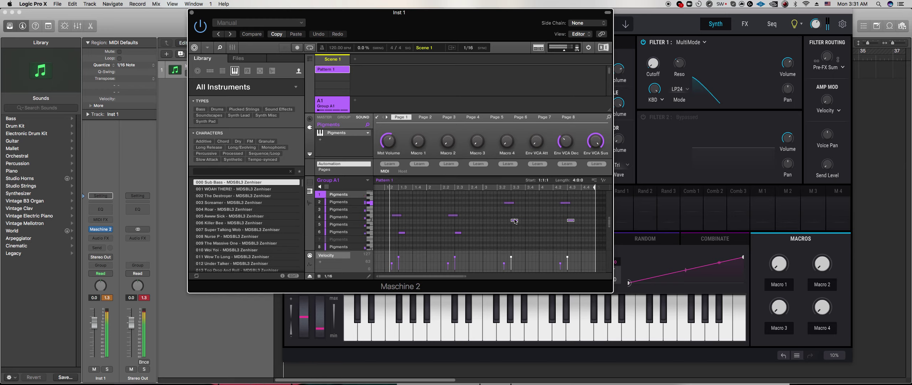
pyautogui.moveTo(498, 195); pyautogui.dragTo(579, 225)
pyautogui.moveTo(509, 202); pyautogui.dragTo(509, 207)
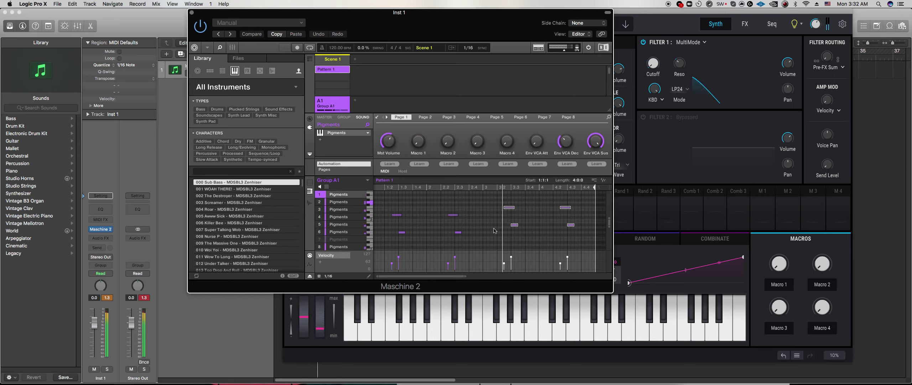
pyautogui.moveTo(507, 209); pyautogui.dragTo(508, 212)
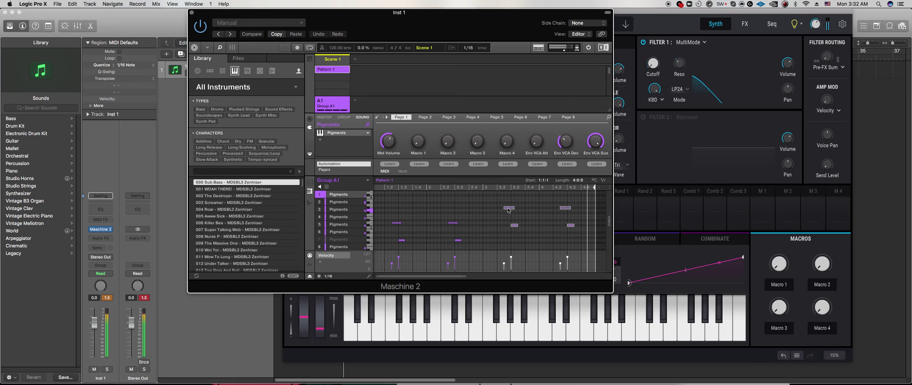
pyautogui.click(492, 230)
# Raise only the lower, shorter notes in bars 3 and 4 to a higher pitch
pyautogui.scroll(-2, 492, 229)
pyautogui.click(513, 216)
pyautogui.moveTo(514, 218); pyautogui.dragTo(514, 213)
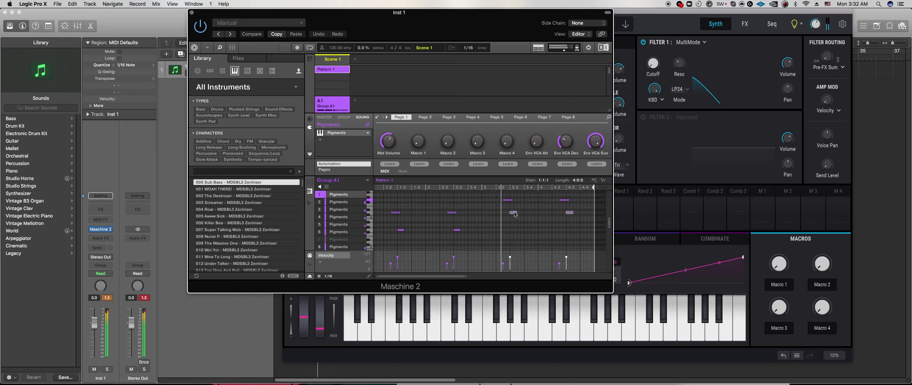
pyautogui.click(495, 232)
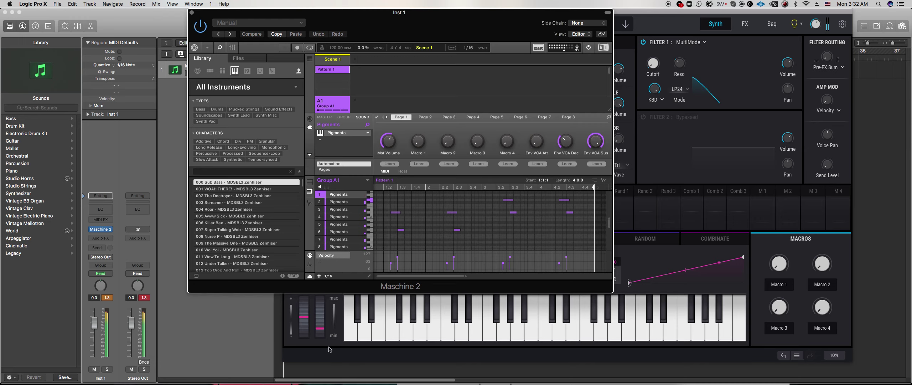
pyautogui.click(372, 322)
pyautogui.click(265, 284)
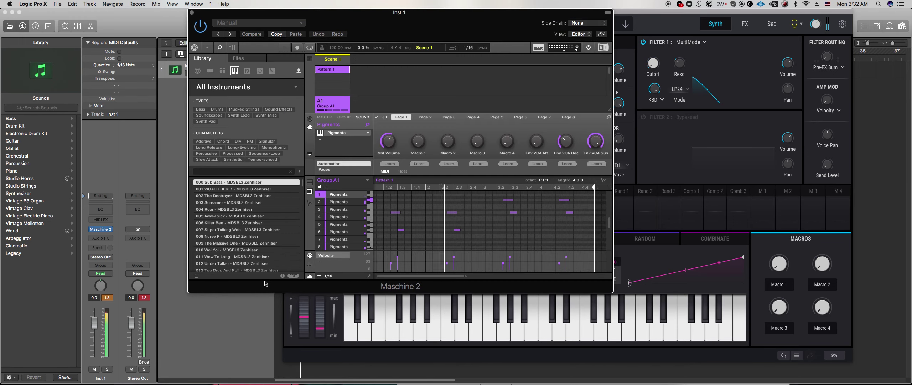